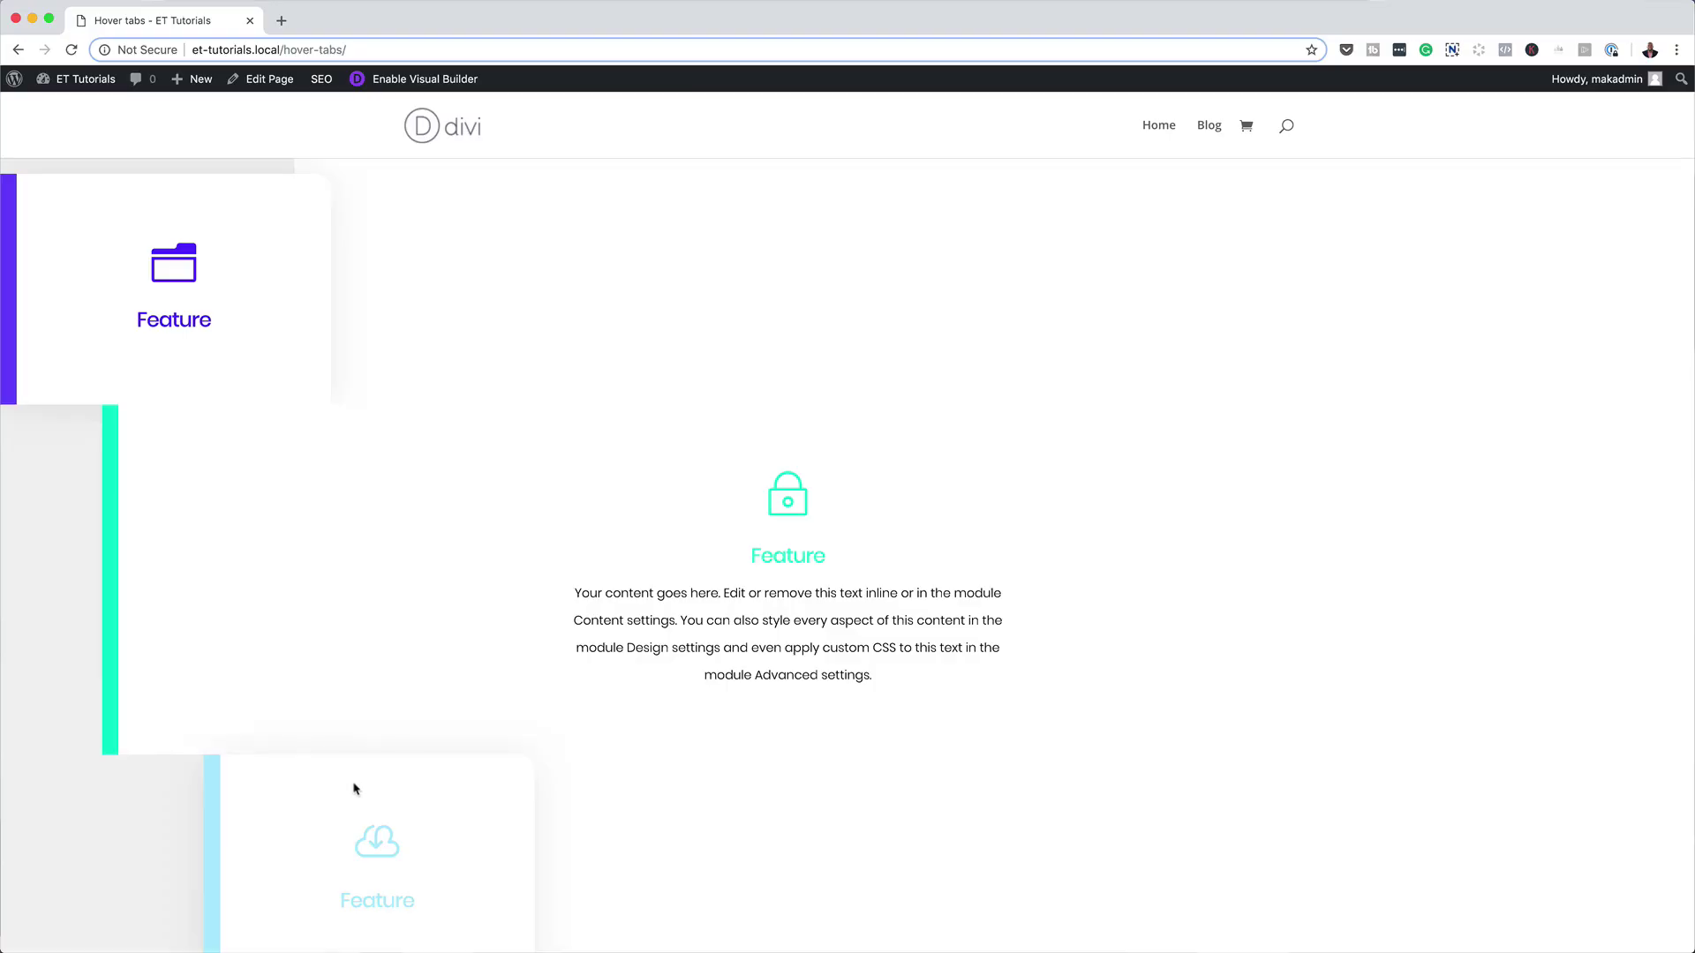
Preview how the purple and green feature tabs expand on the finished hover tabs page
mouse_move(369, 822)
mouse_move(214, 300)
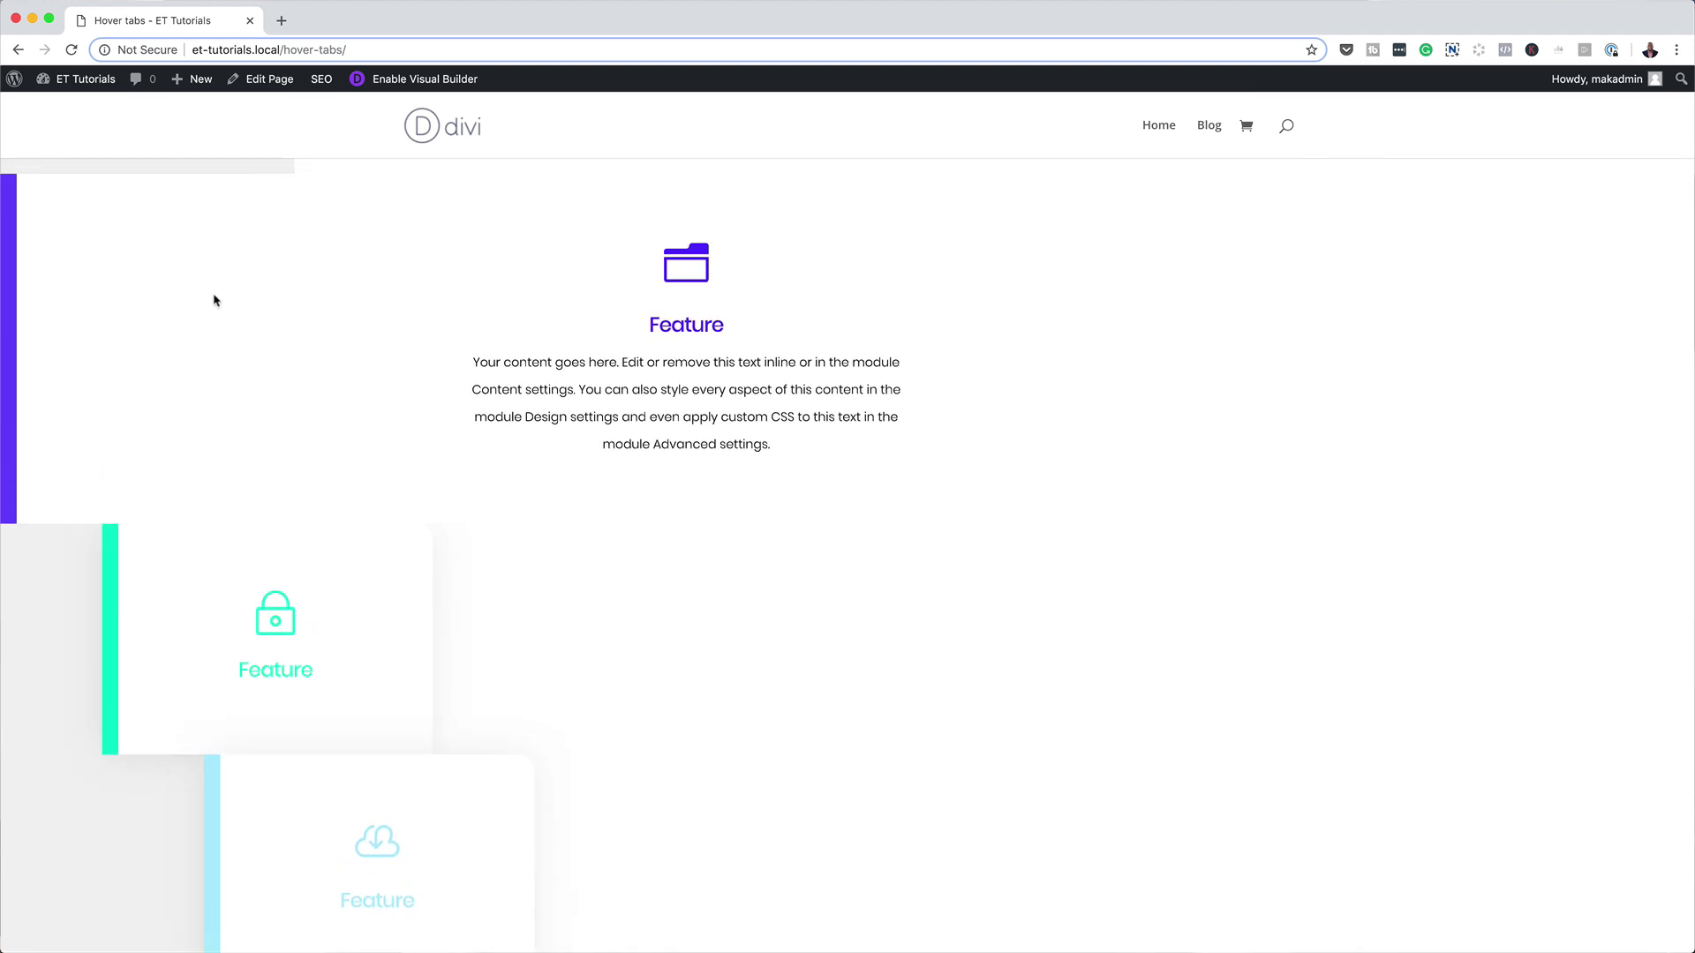
mouse_move(276, 619)
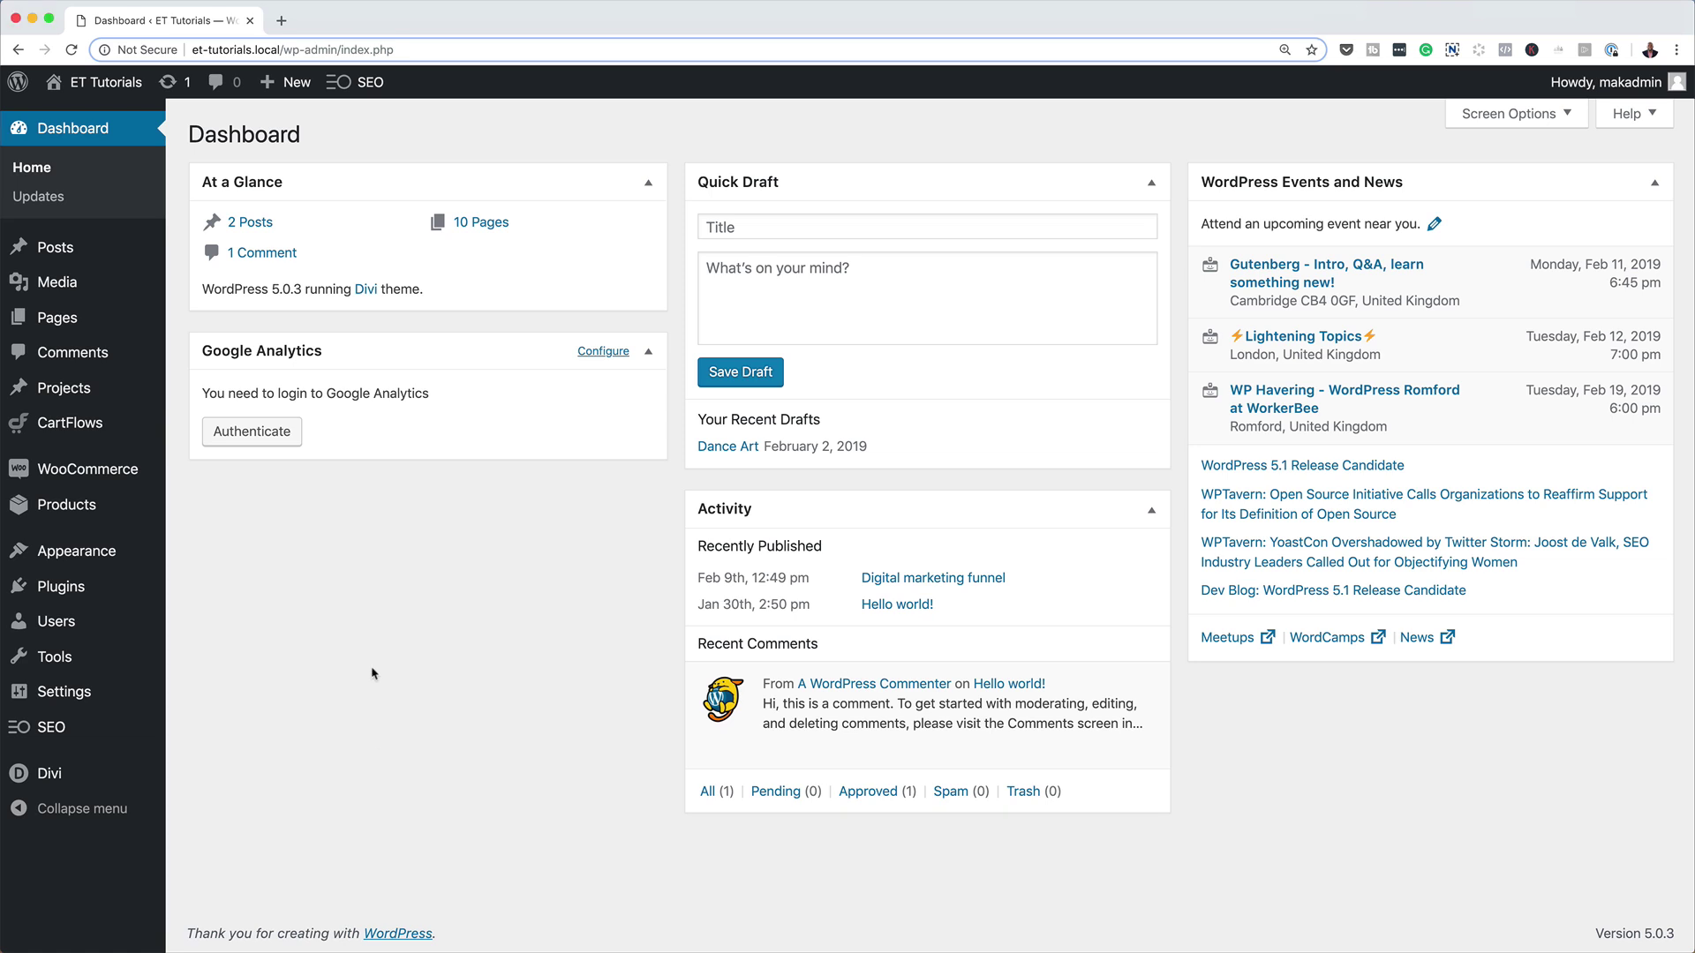
Create a new page titled "Hover tabs" and start building it from scratch with Divi Builder, without choosing a row layout
mouse_move(62, 318)
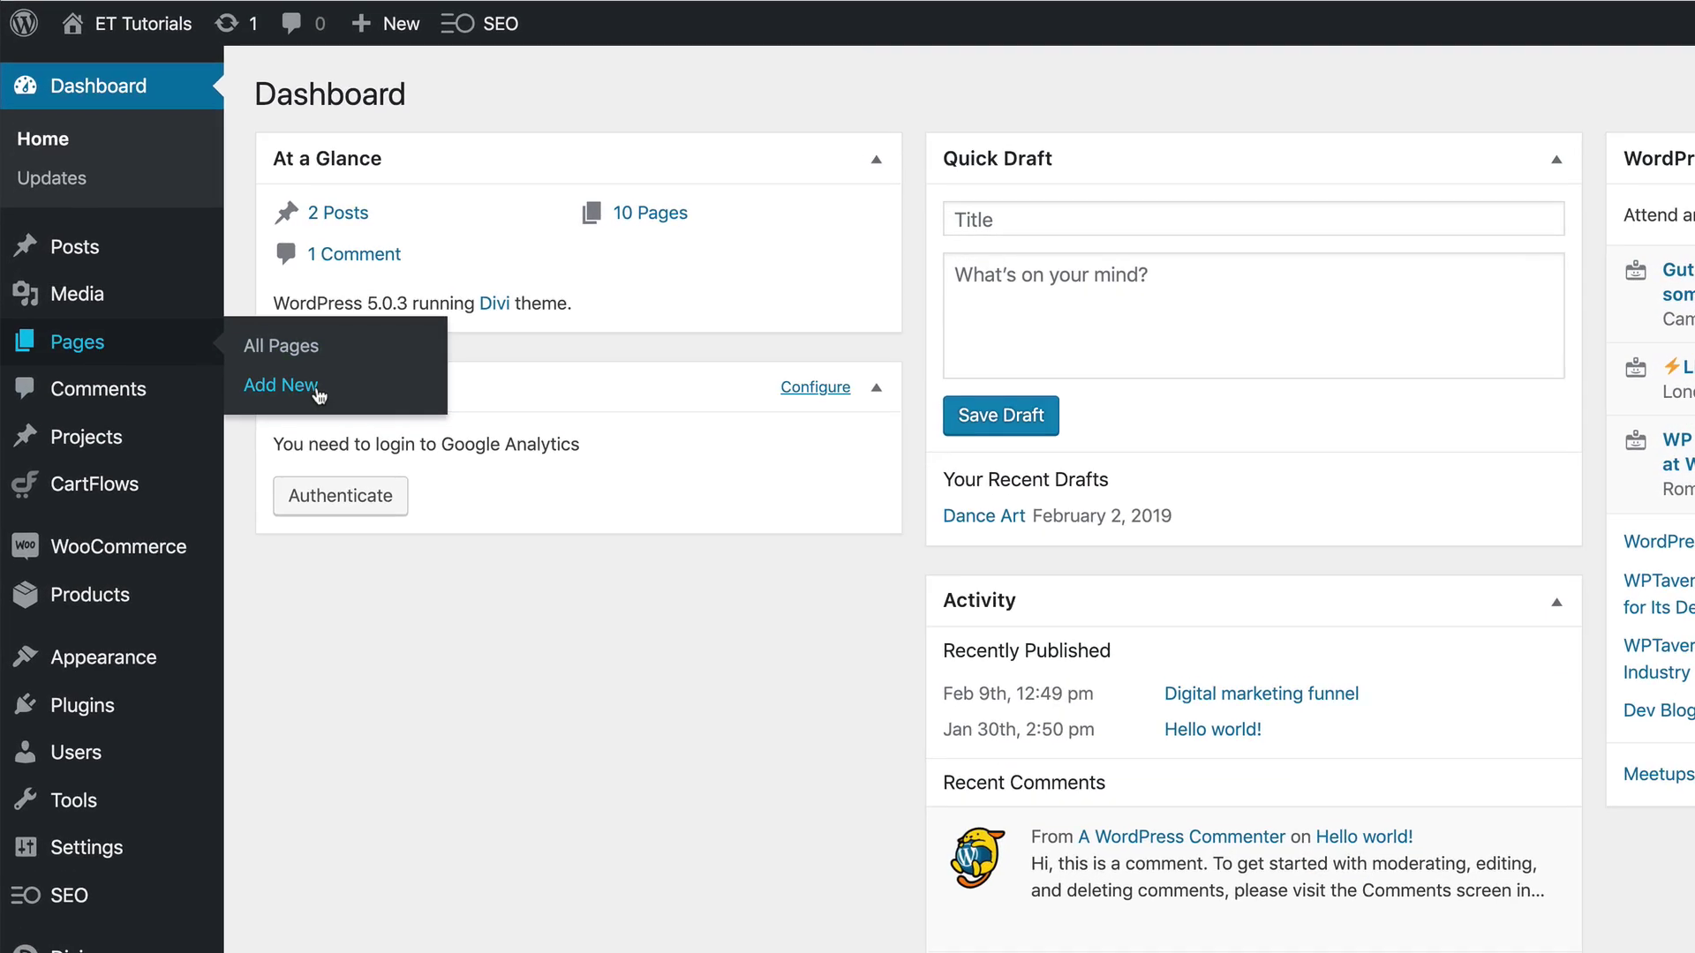
left_click(280, 385)
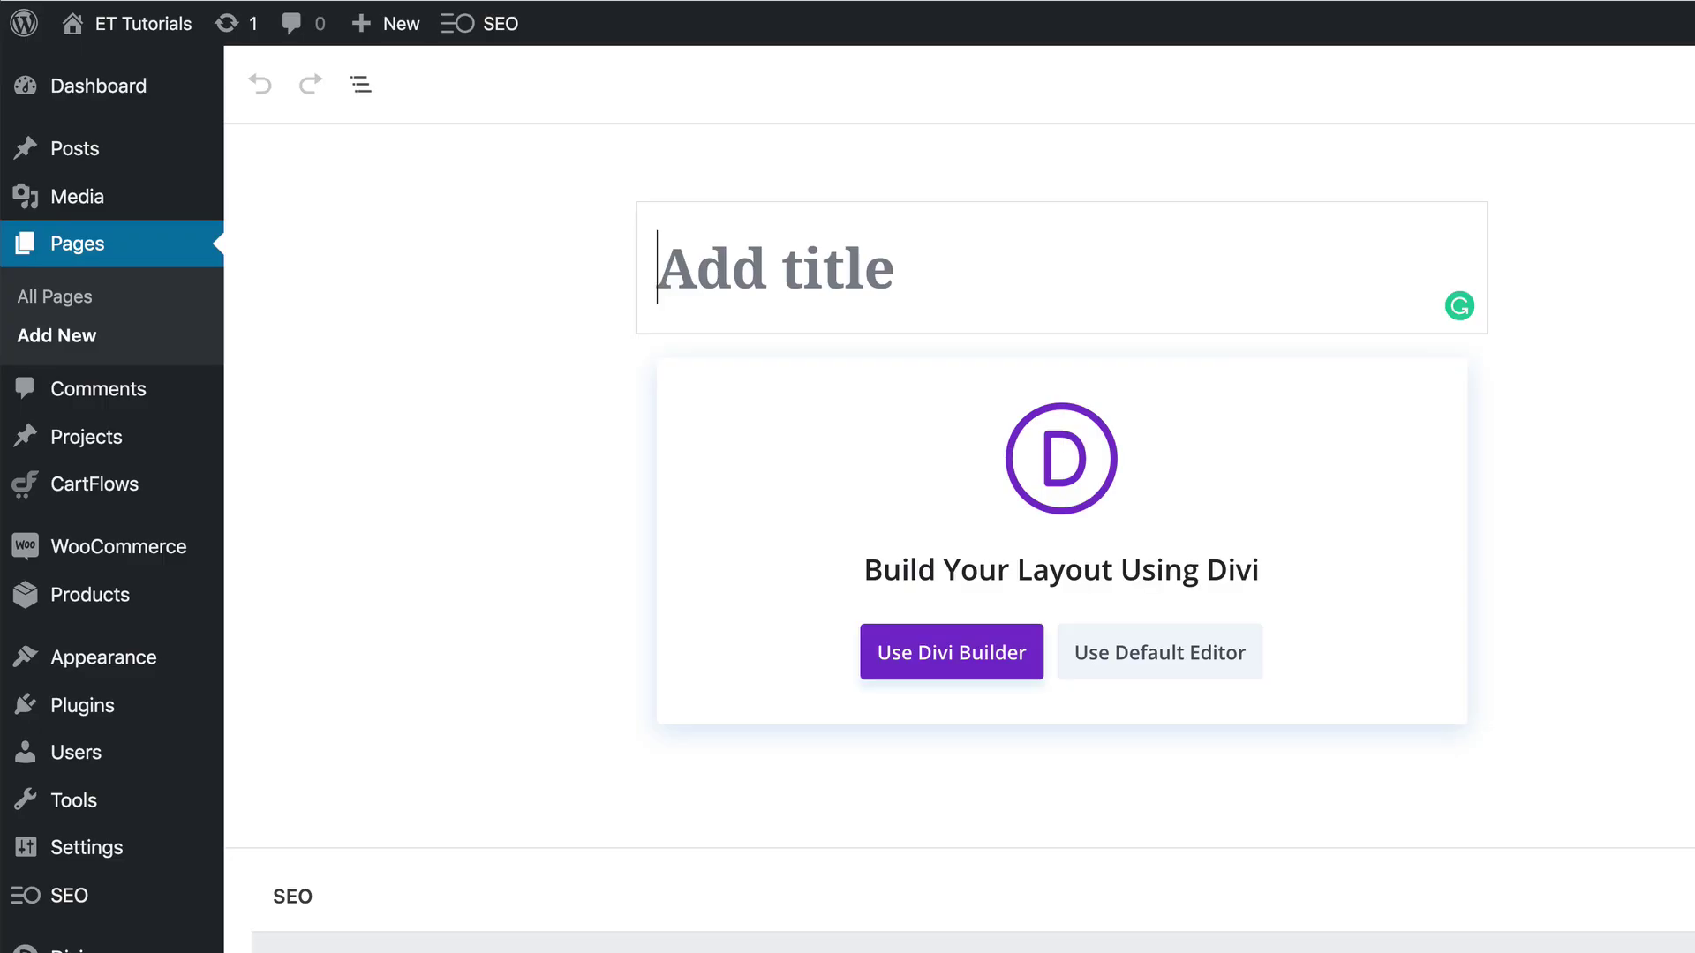
type("Hover tabs")
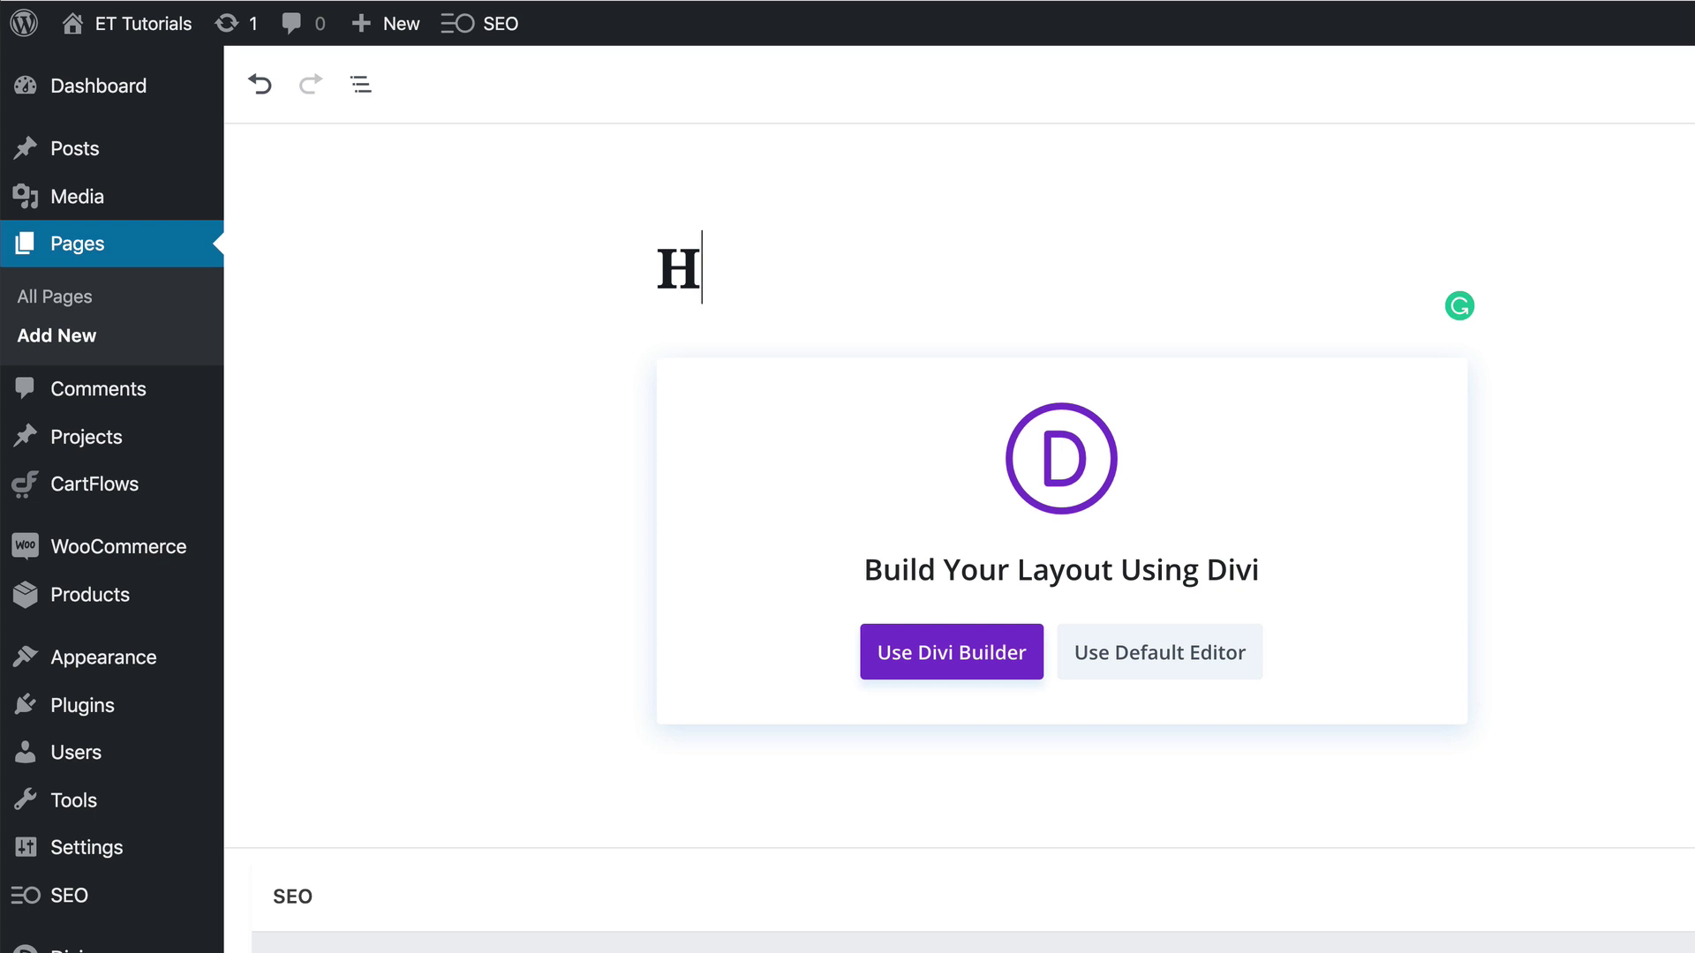
left_click(964, 662)
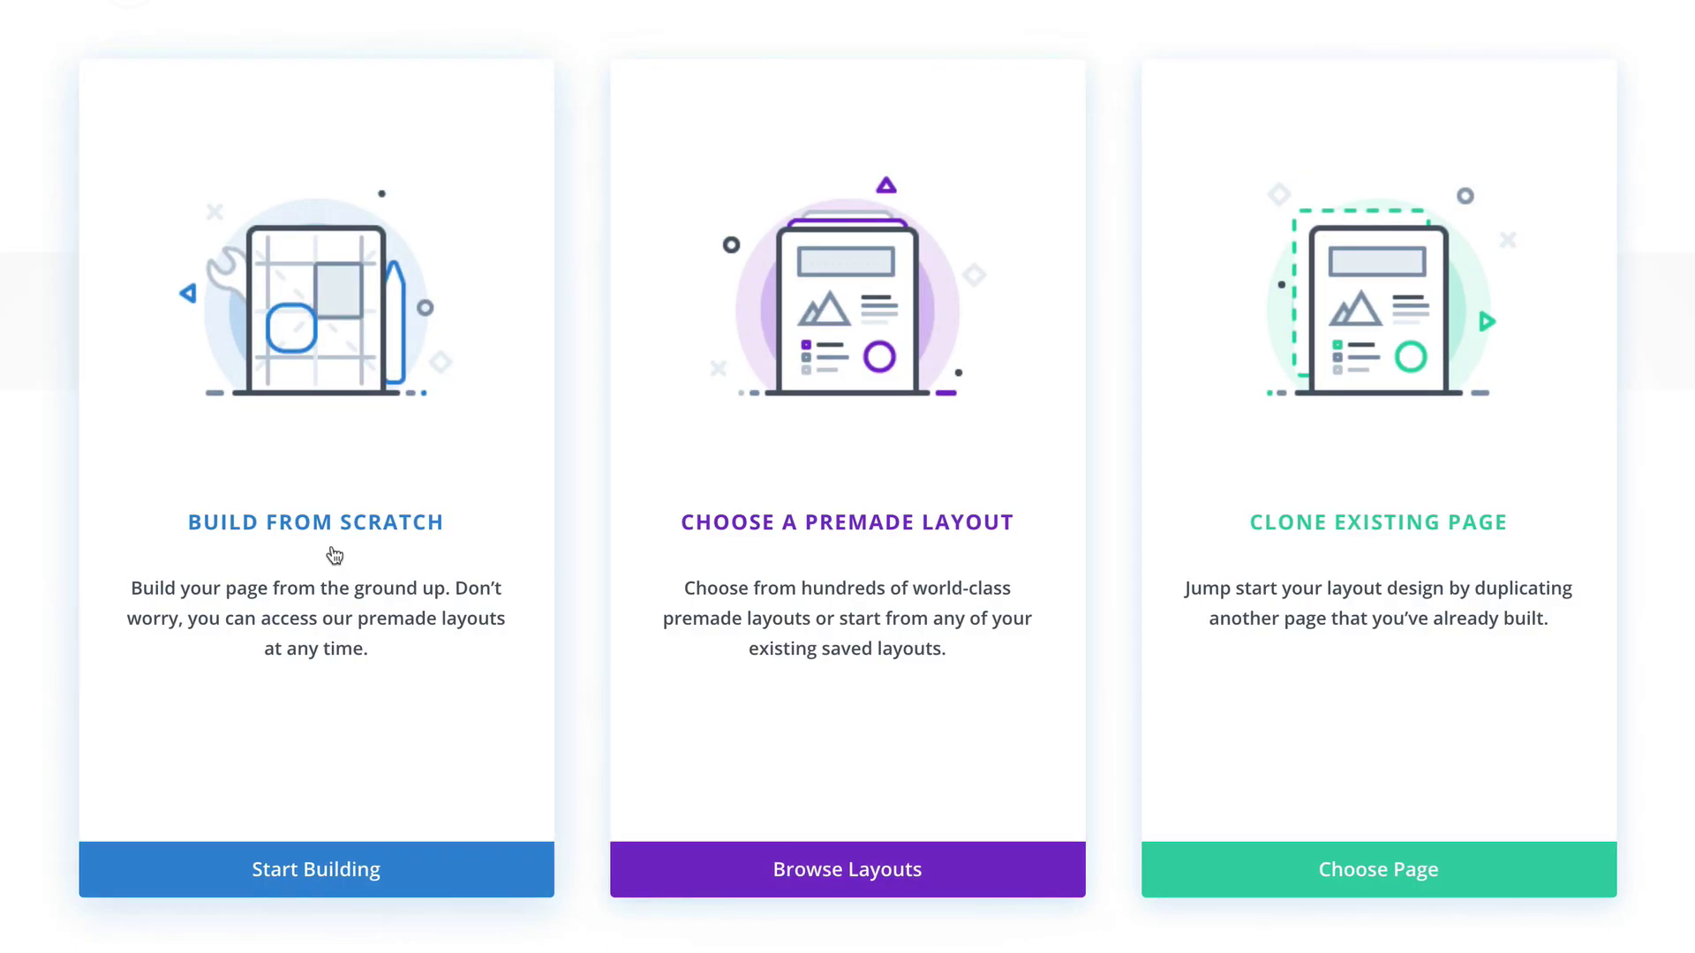
left_click(352, 530)
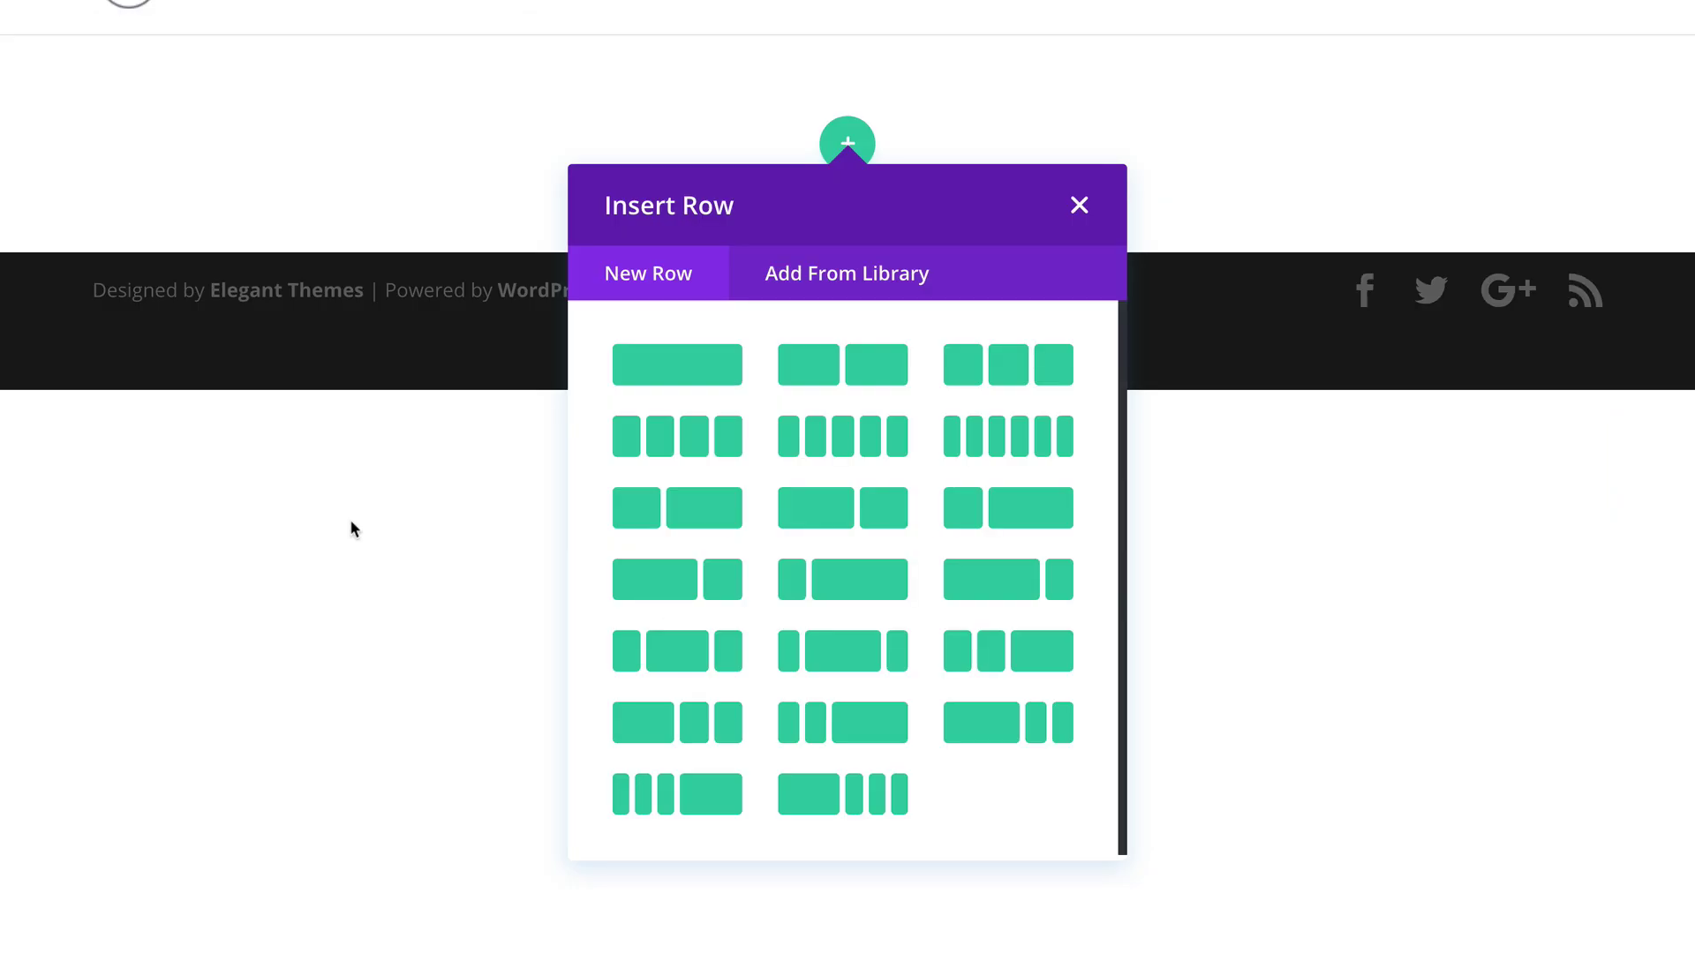
left_click(1080, 206)
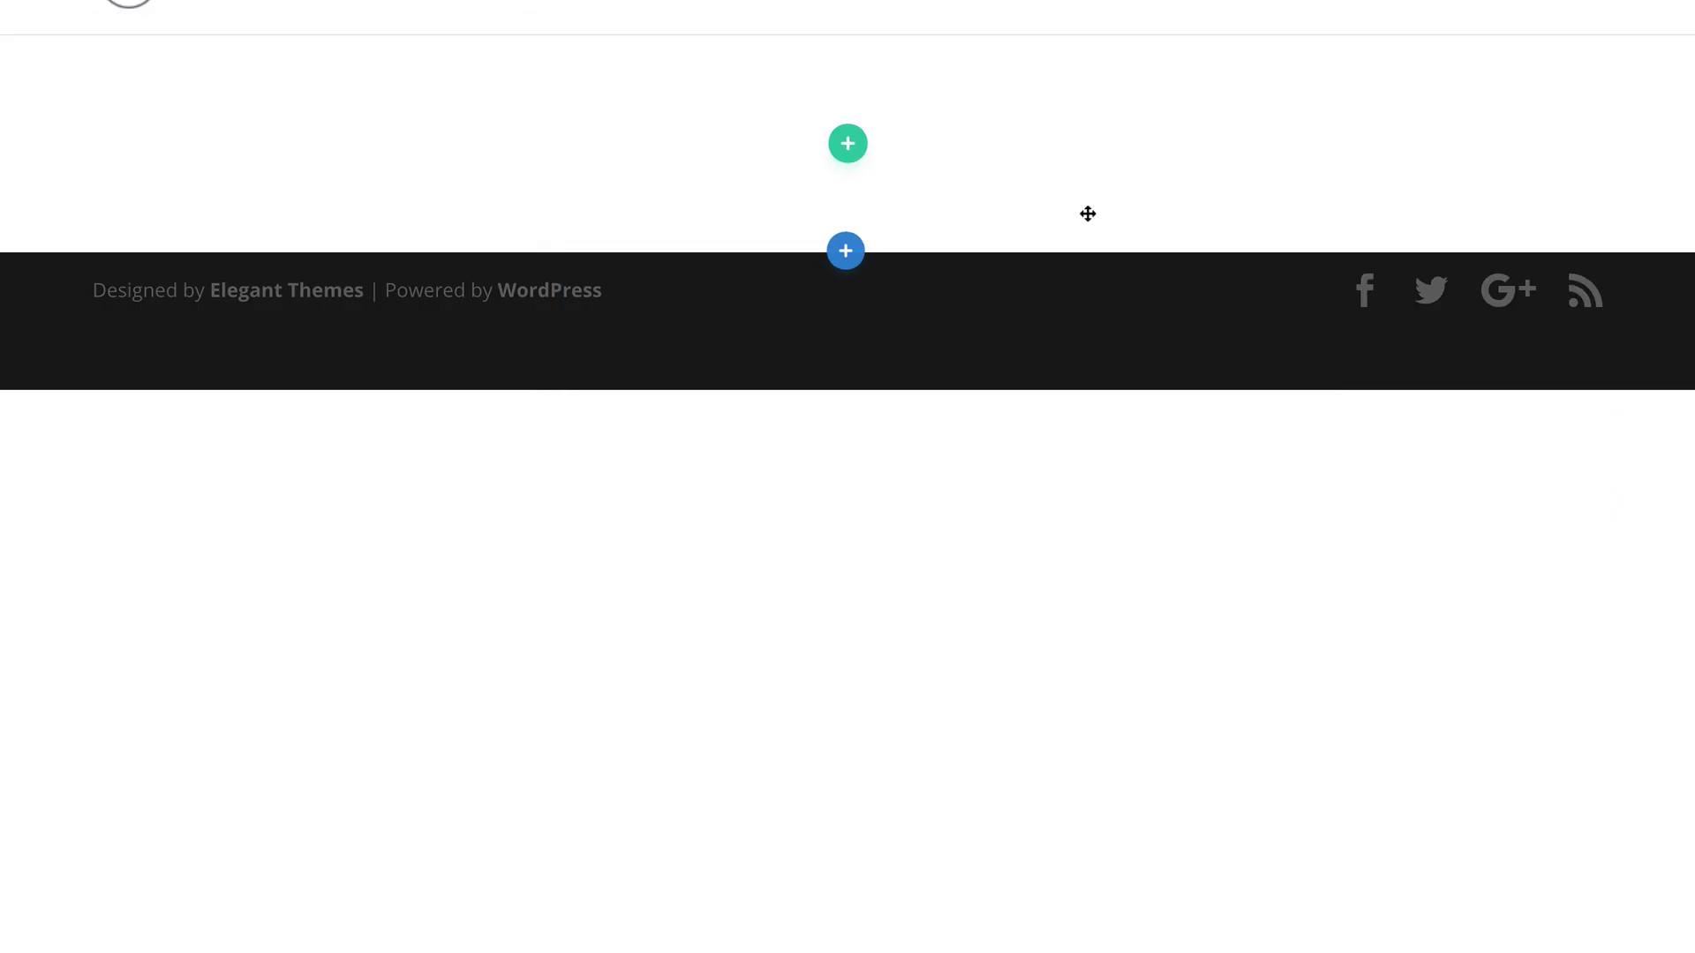
Give the empty section a gradient background from #f2f2f2 to #ffffff
mouse_move(0, 153)
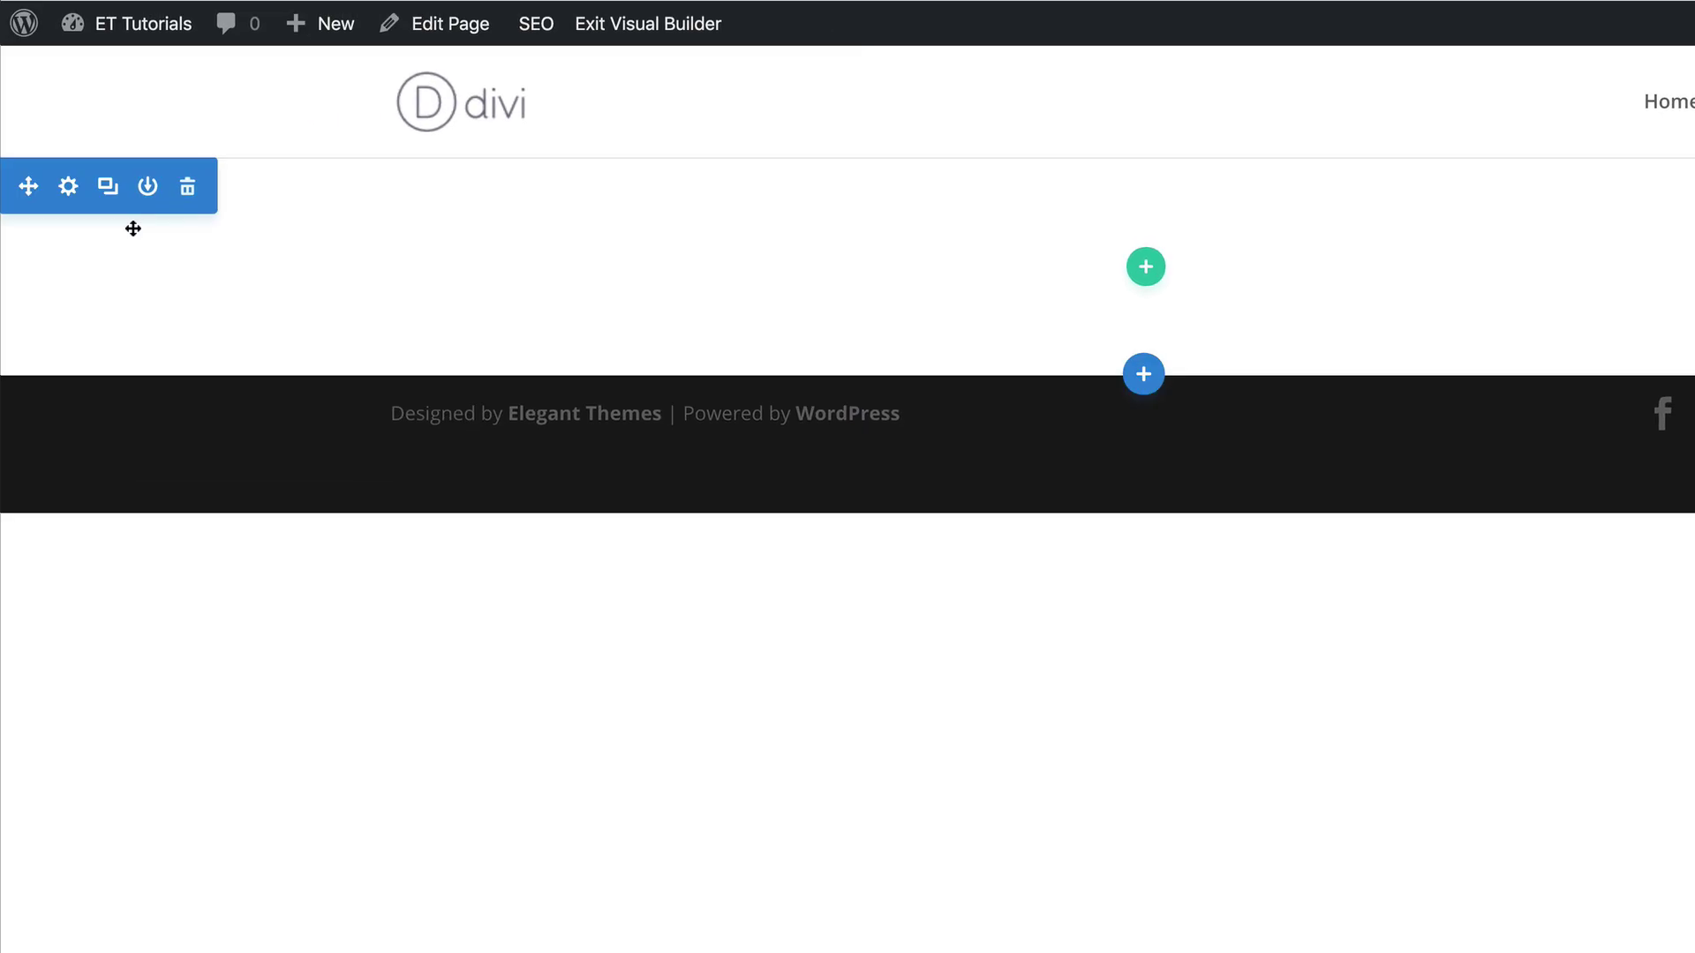
left_click(70, 193)
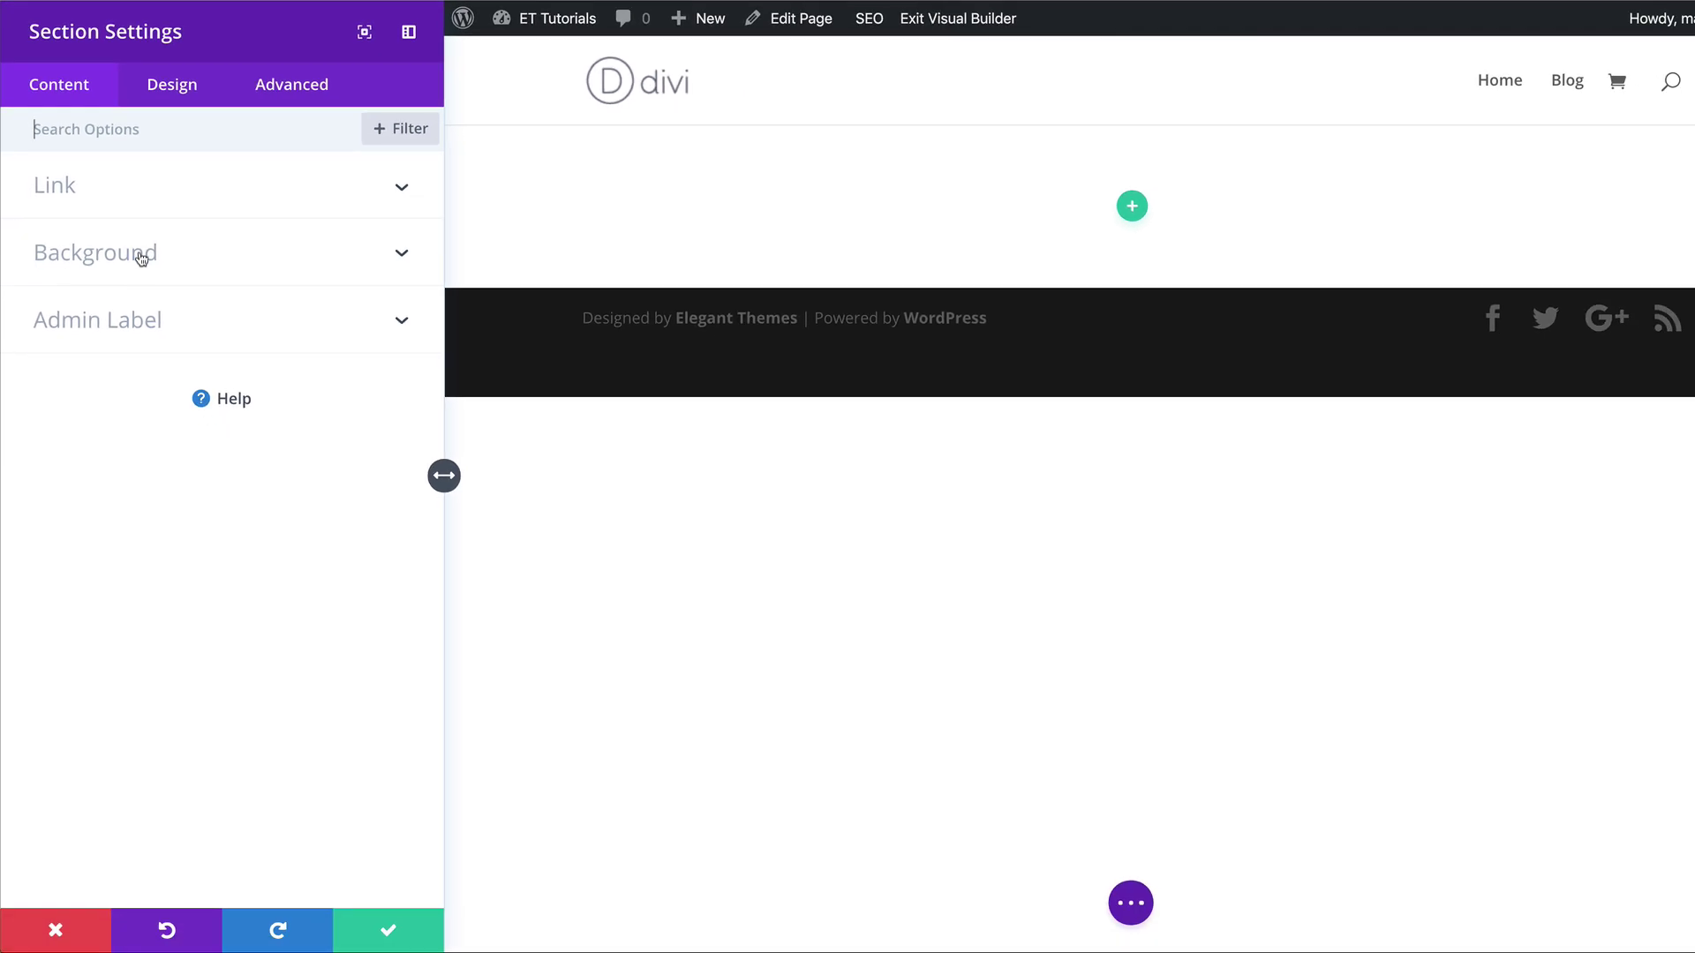
left_click(139, 260)
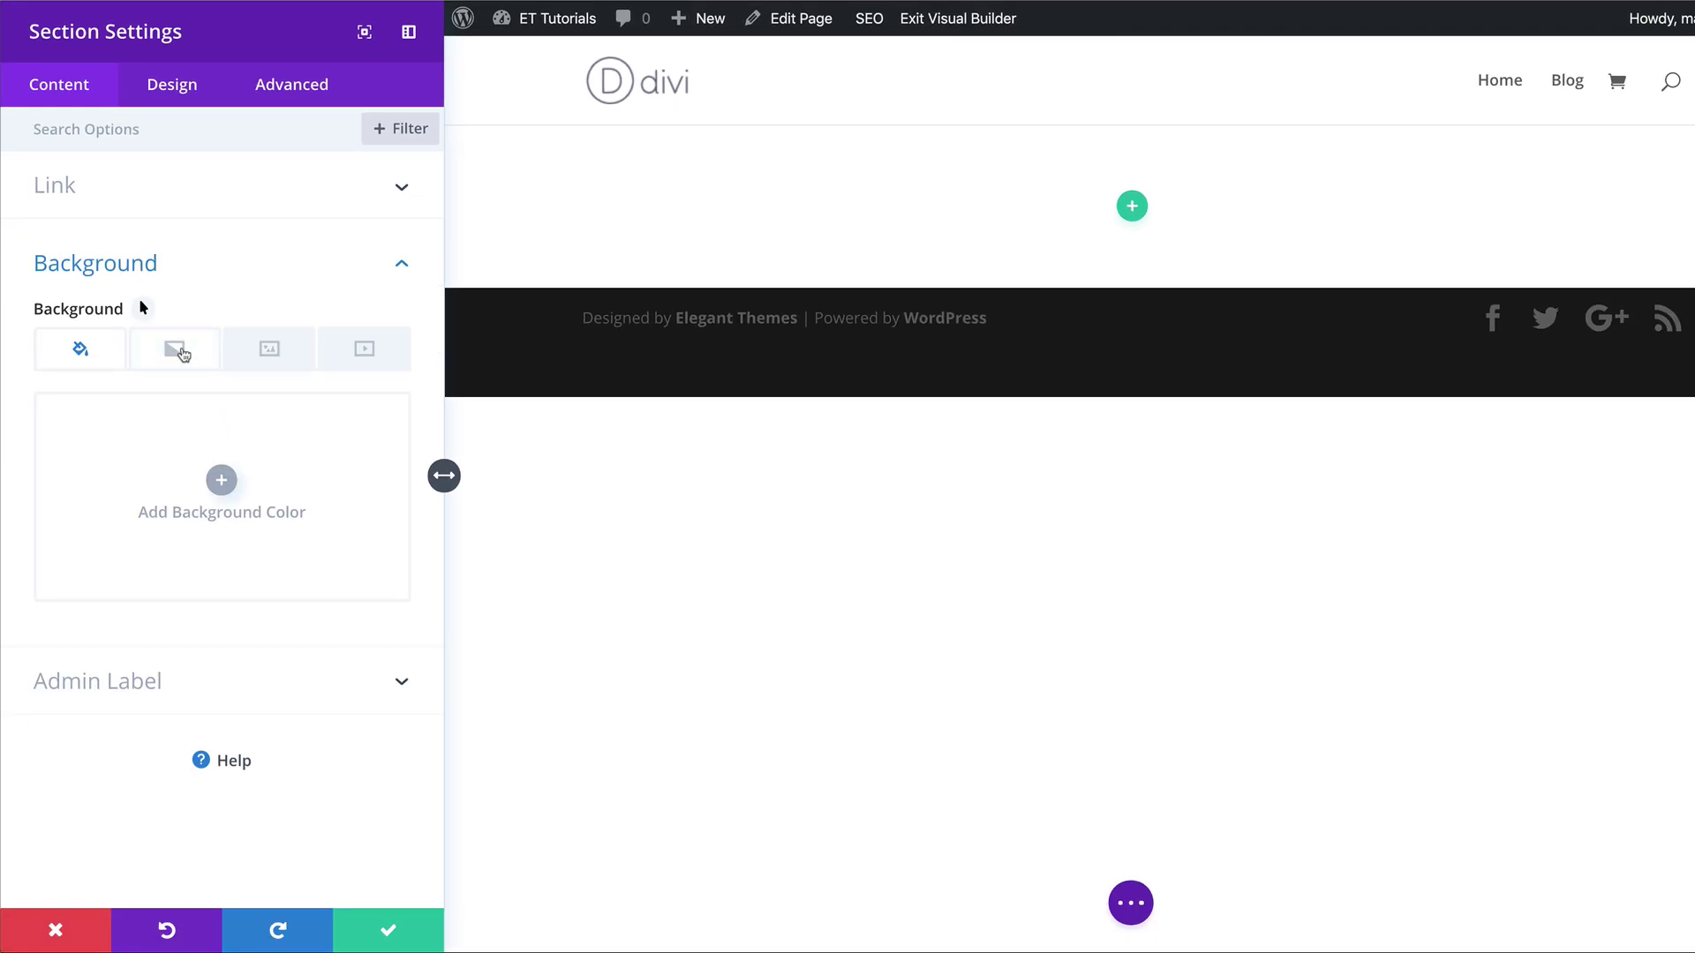
left_click(176, 353)
left_click(223, 479)
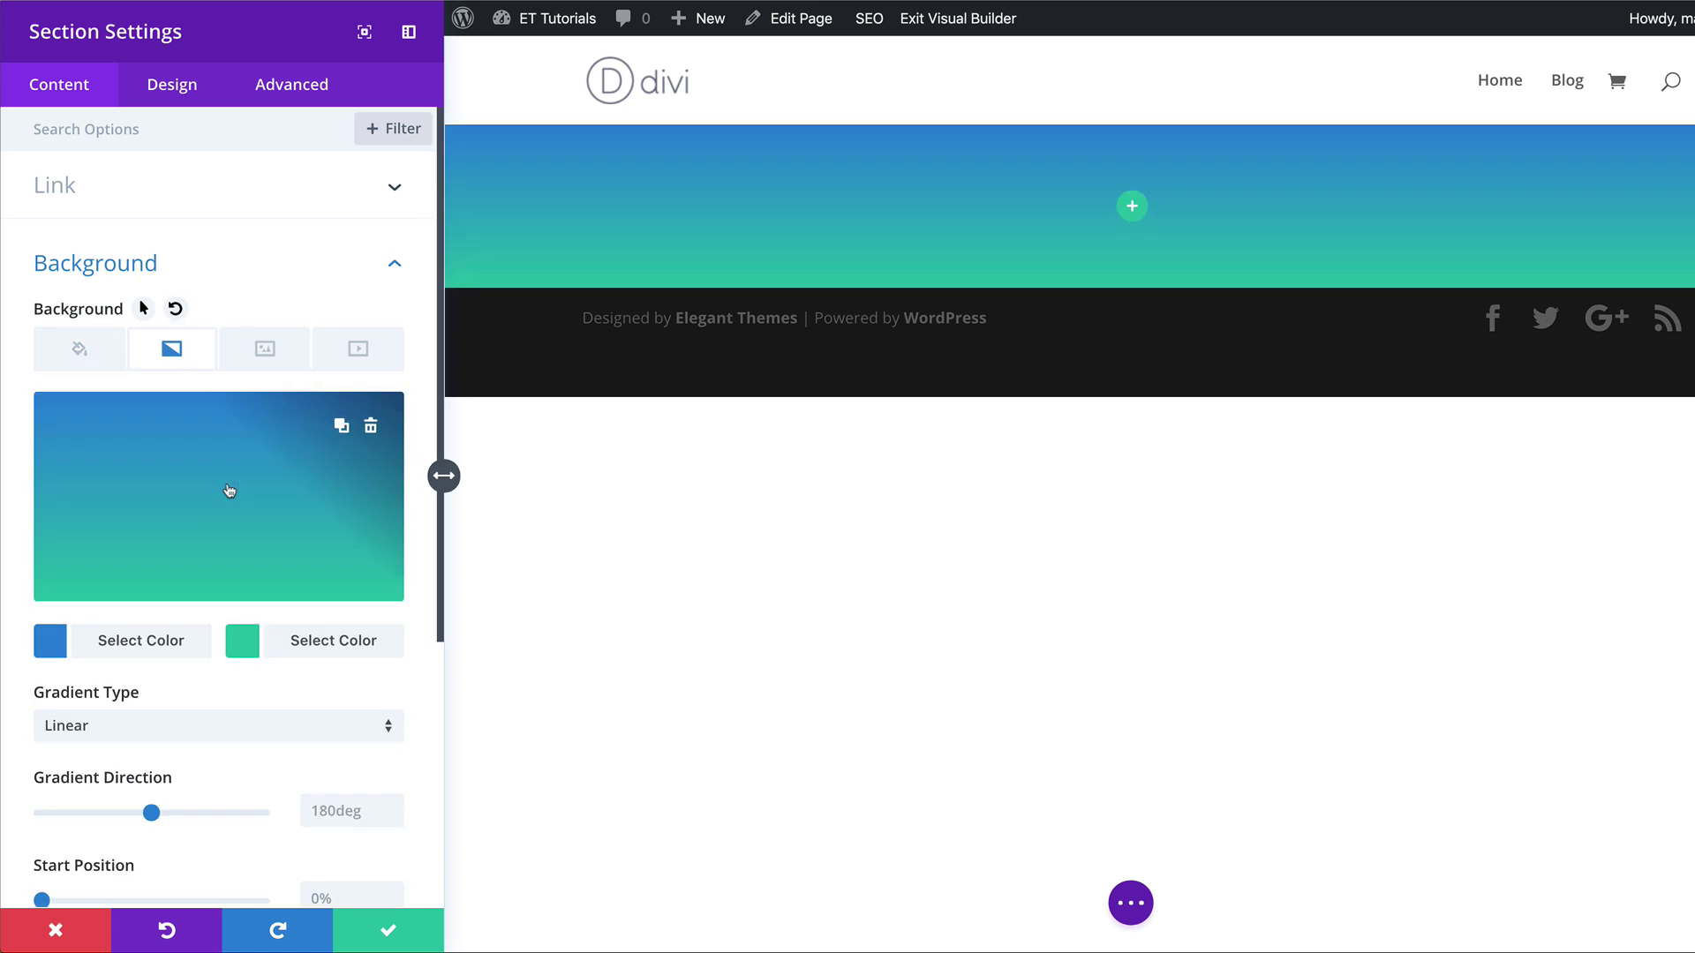
left_click(52, 646)
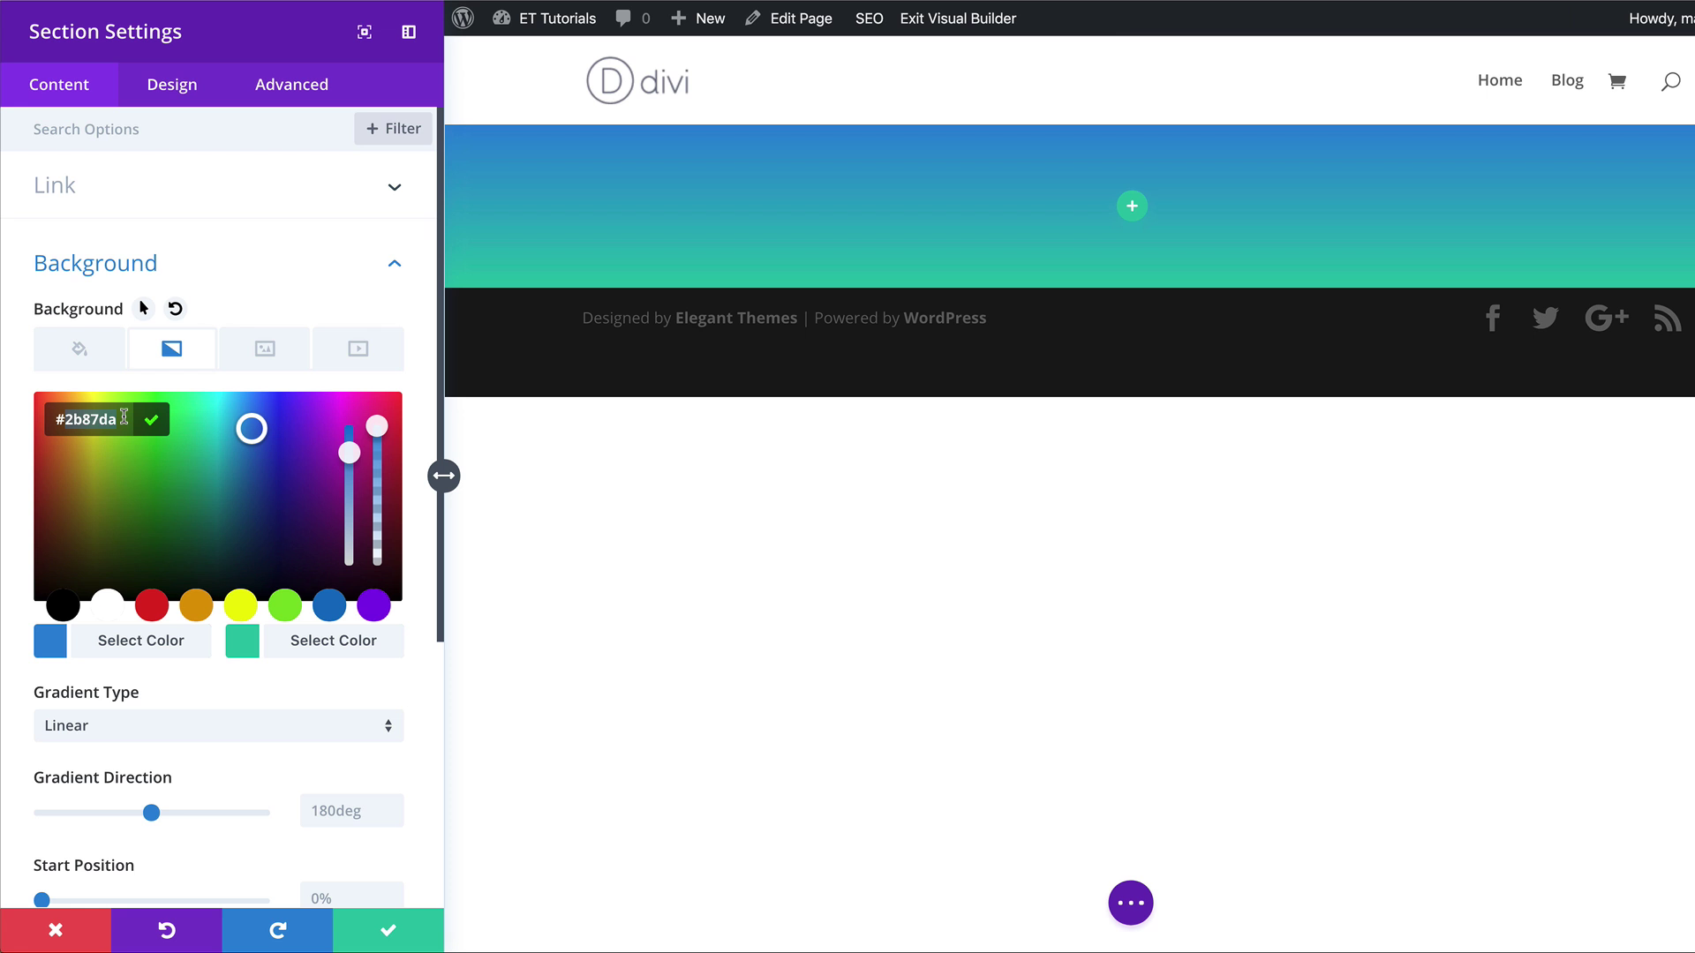
type("#f2f2f2")
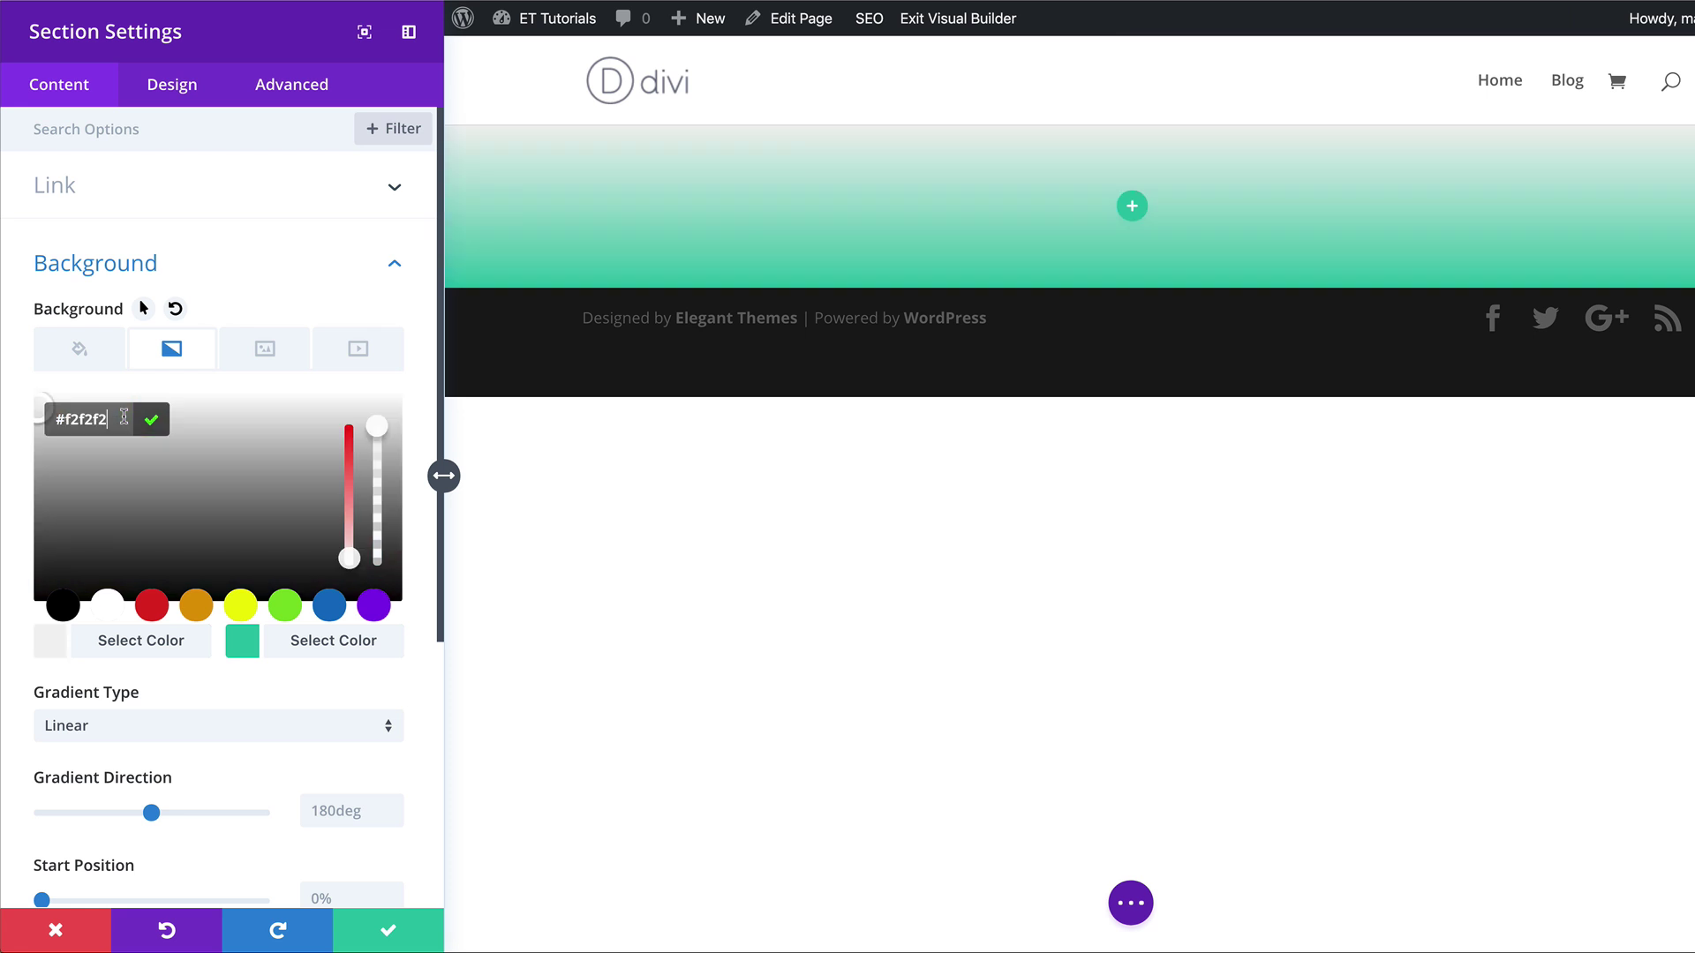
left_click(243, 651)
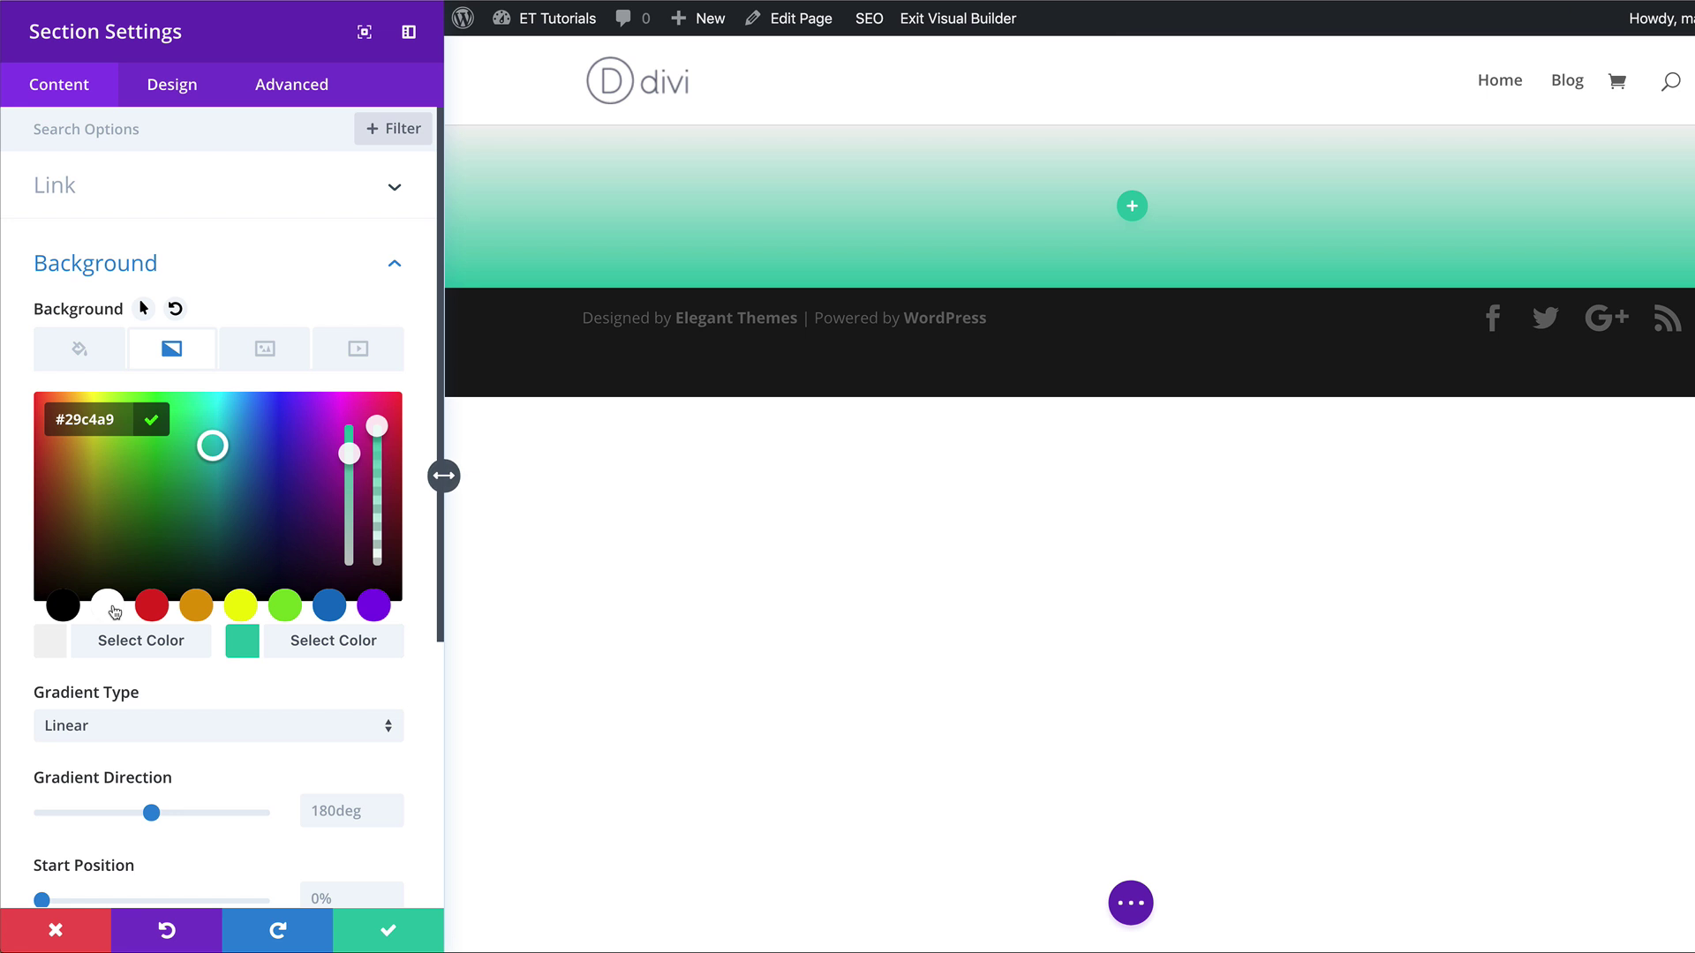
left_click(110, 609)
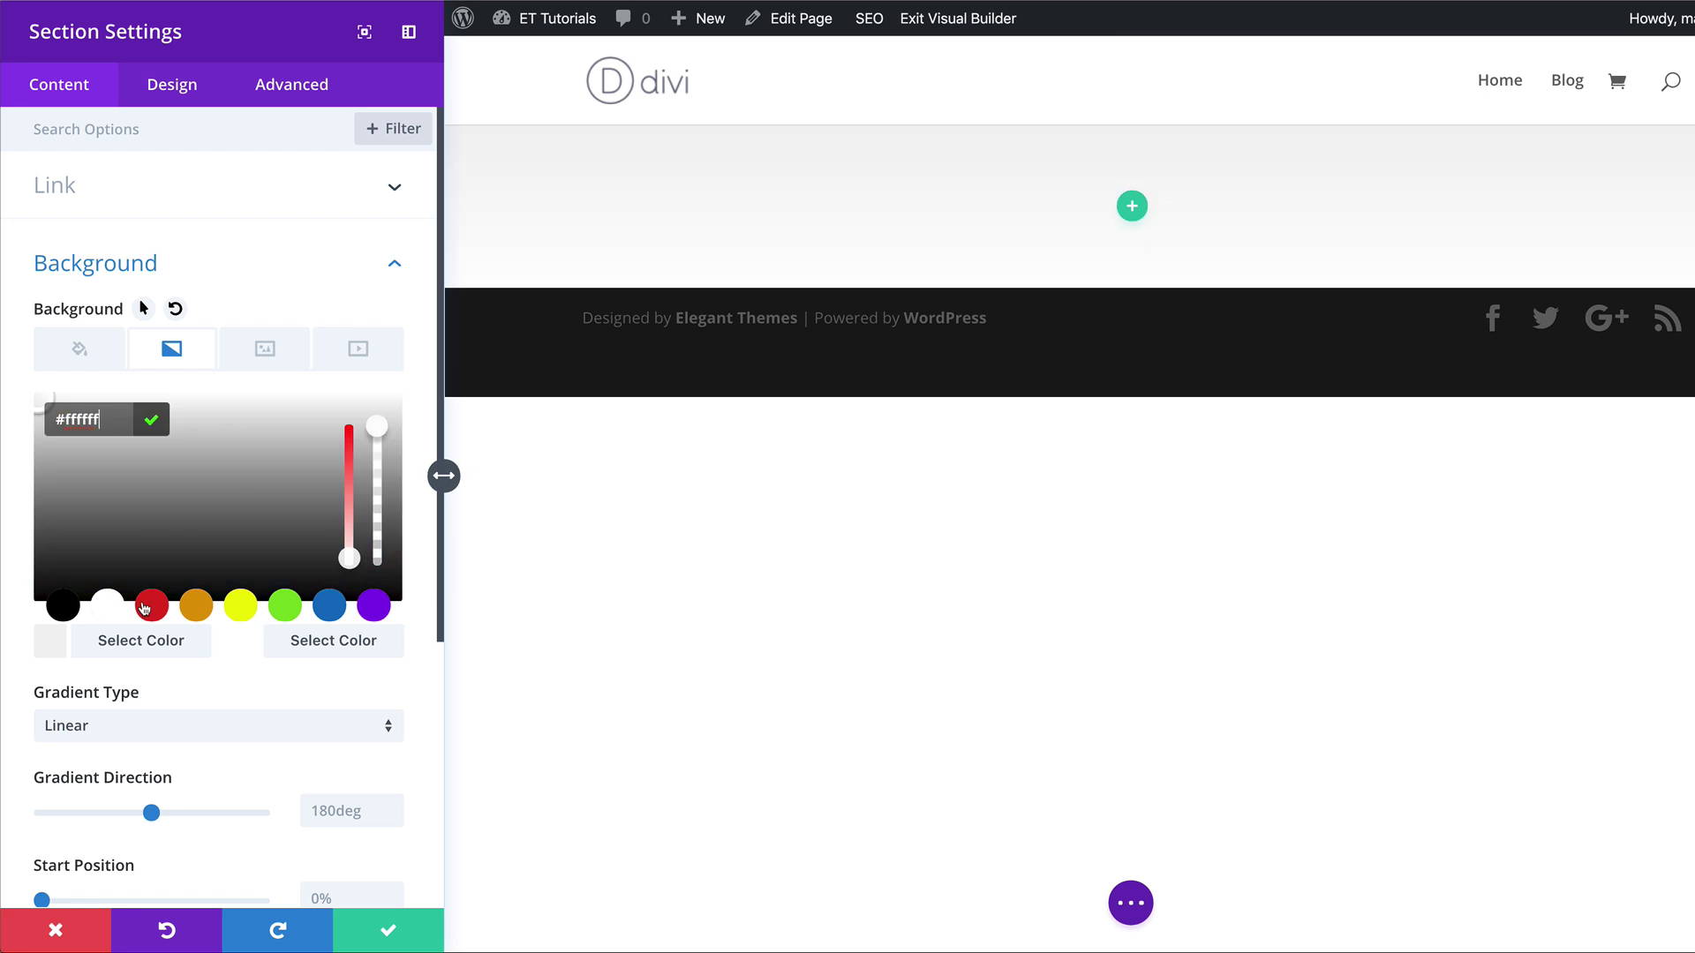
Set the section gradient's direction to 87deg, start position to 20% and end position to 22%
scroll(157, 727, "down", 3)
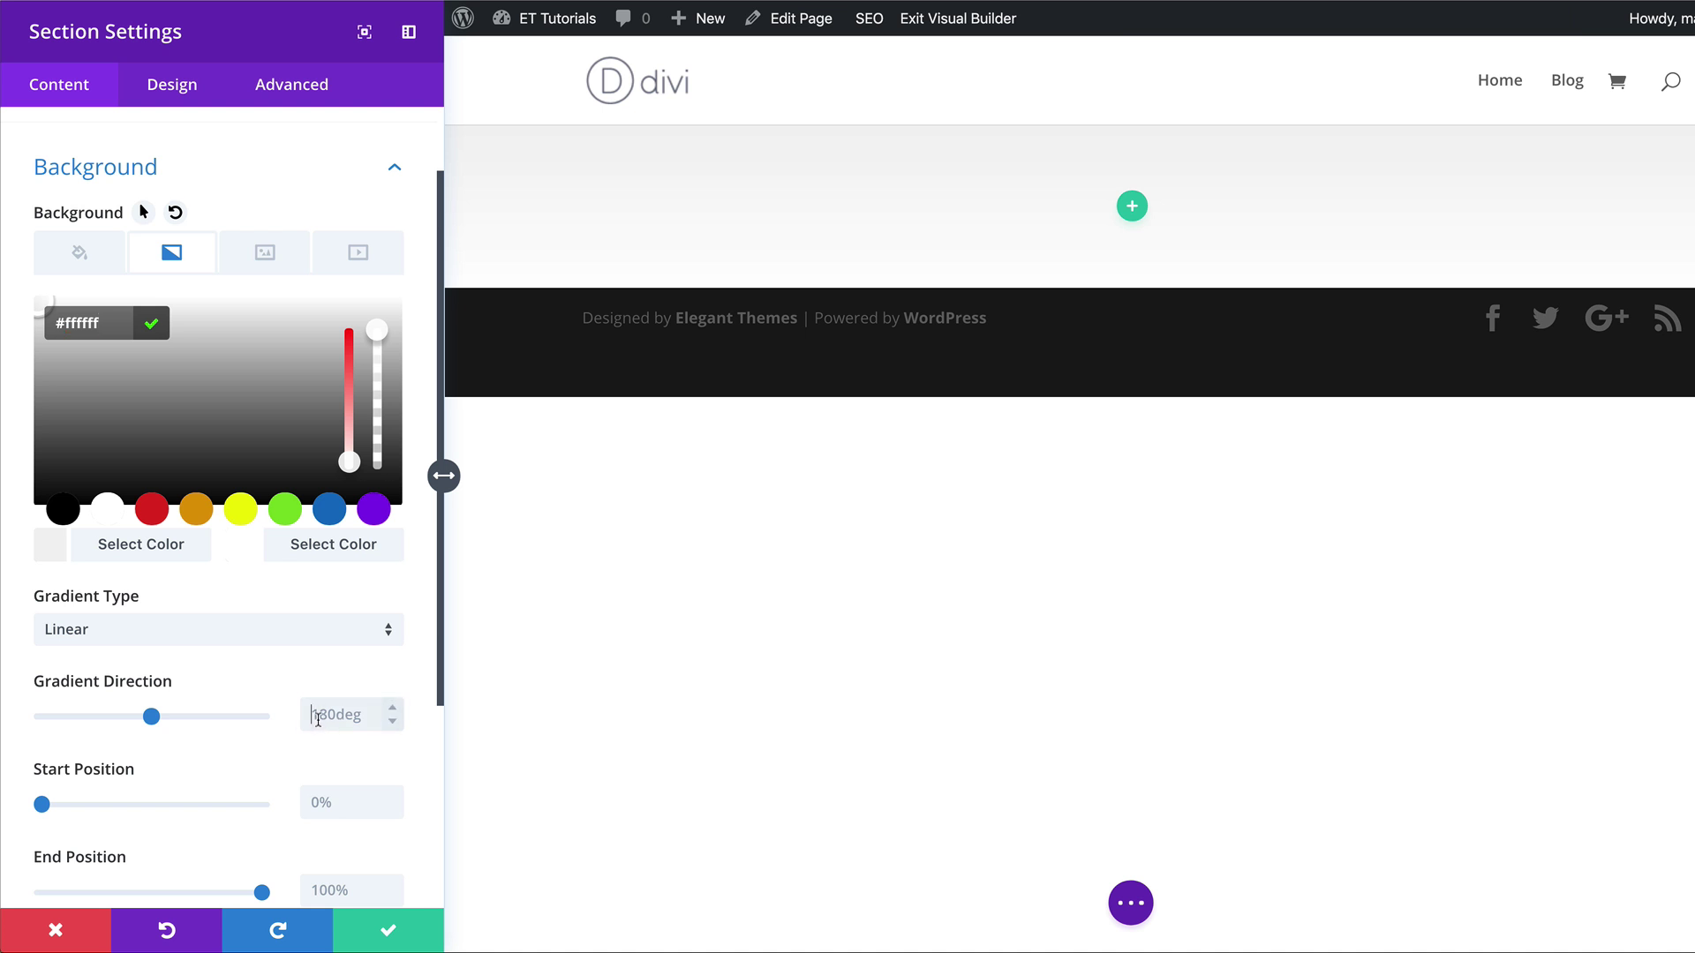
left_click(320, 717)
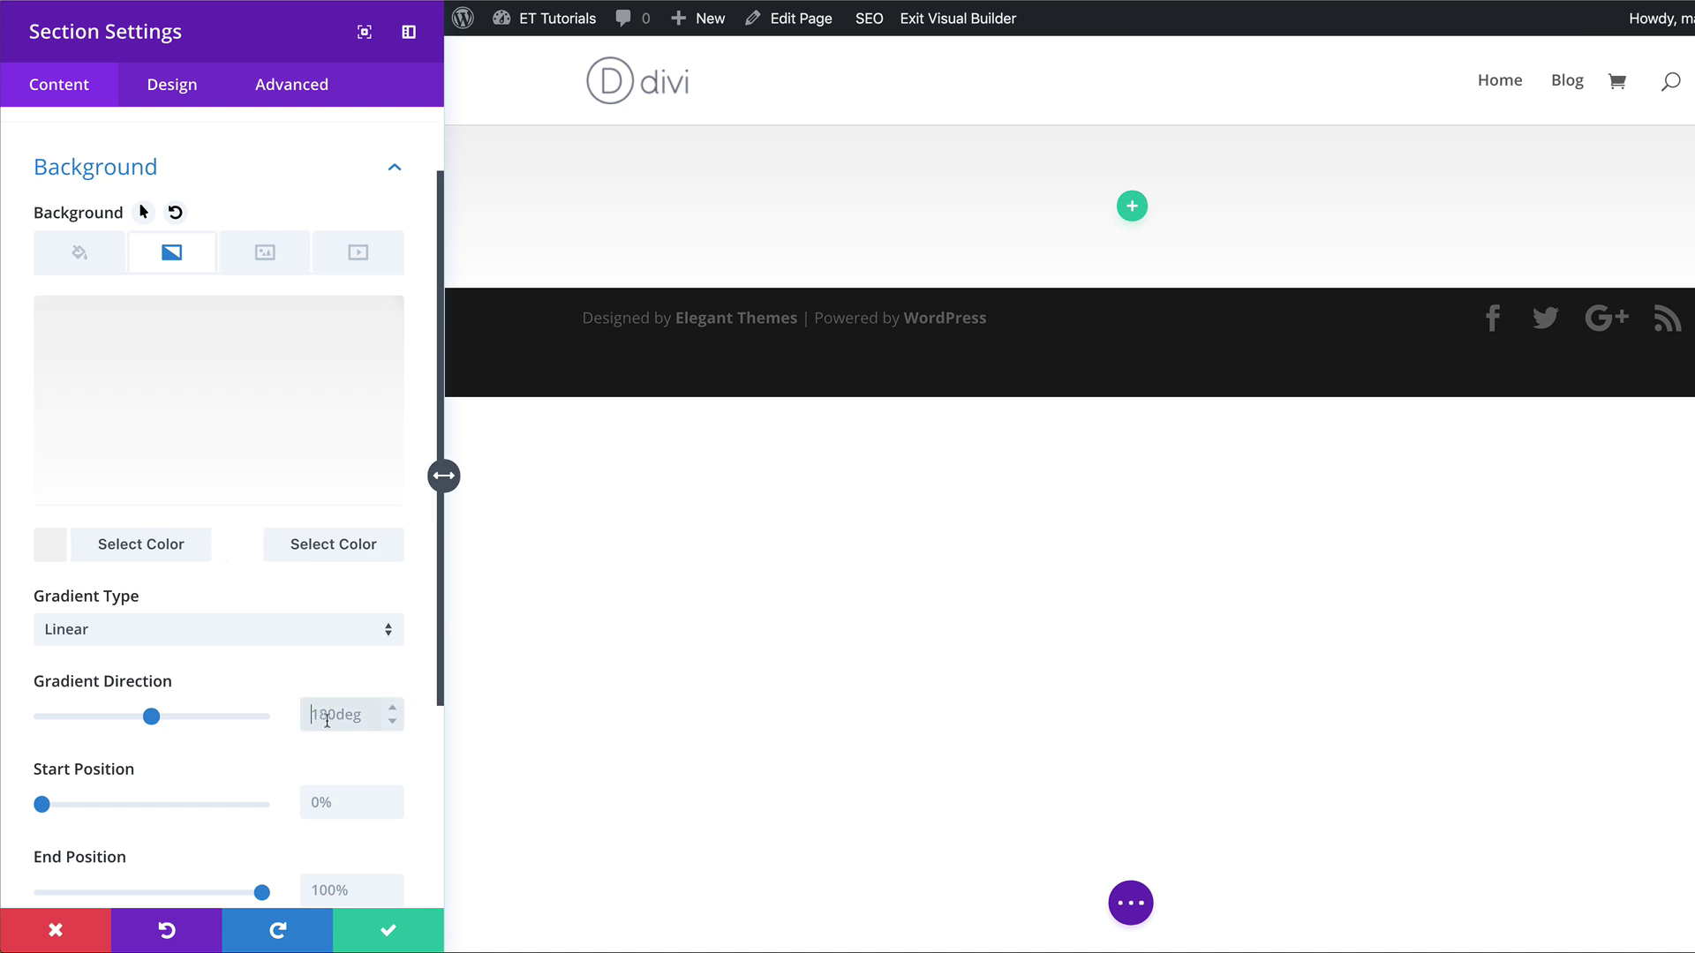
type("87deg")
scroll(295, 764, "down", 2)
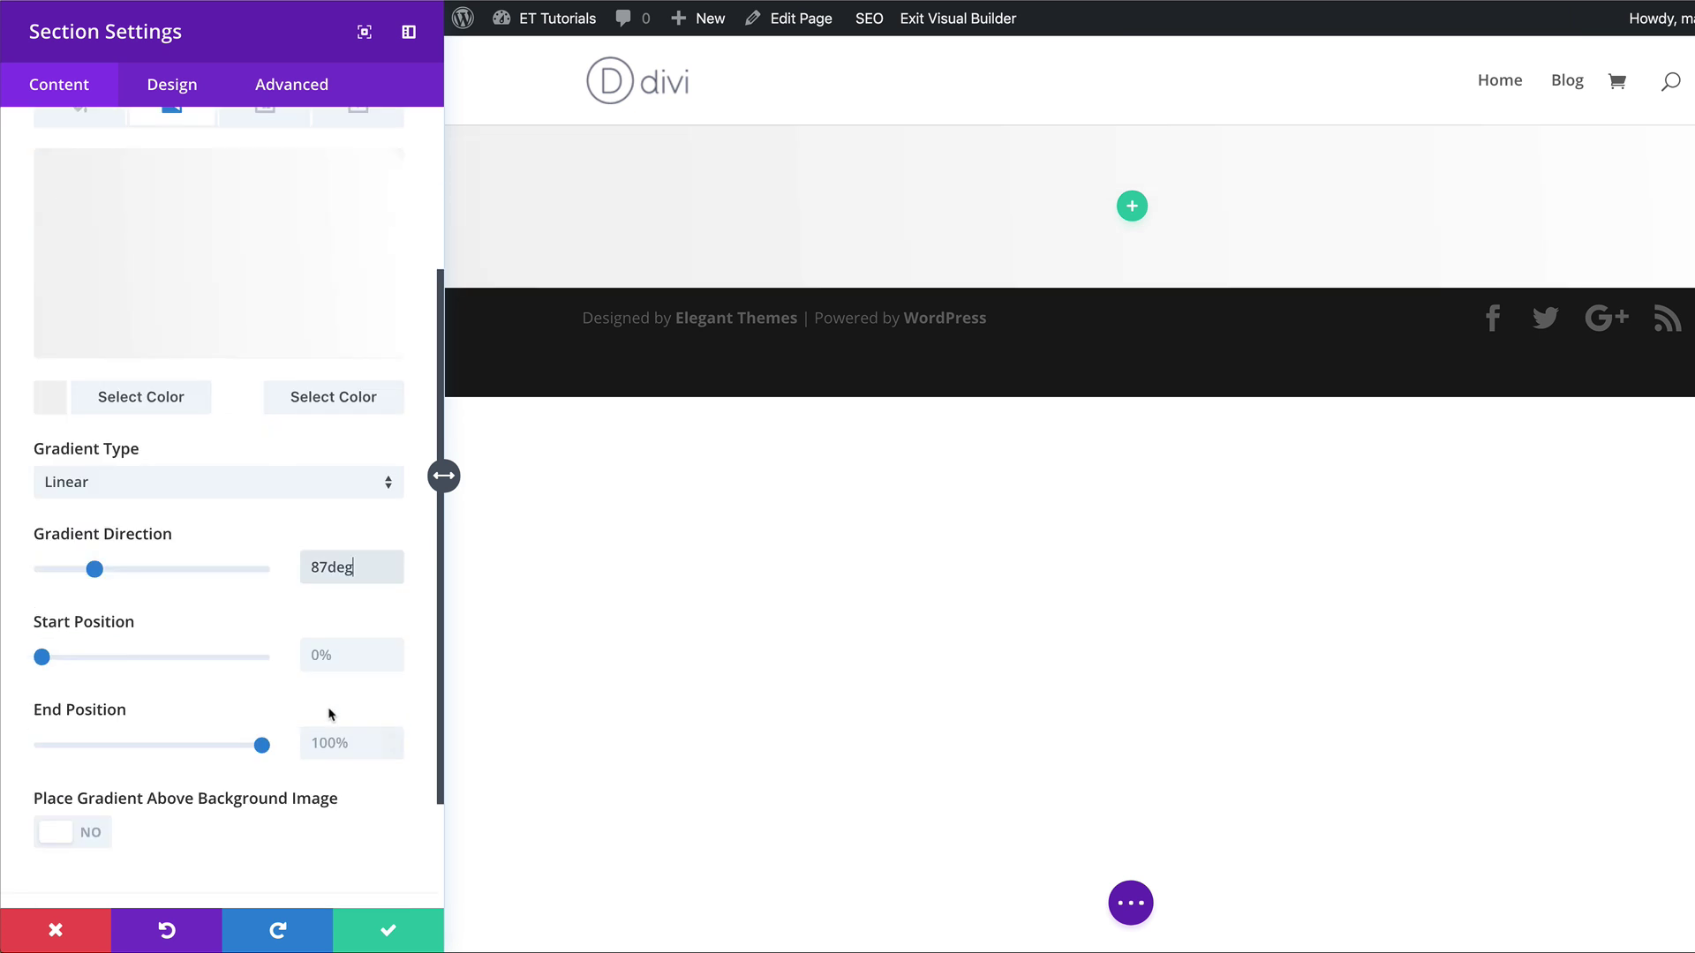
left_click(325, 661)
type("20")
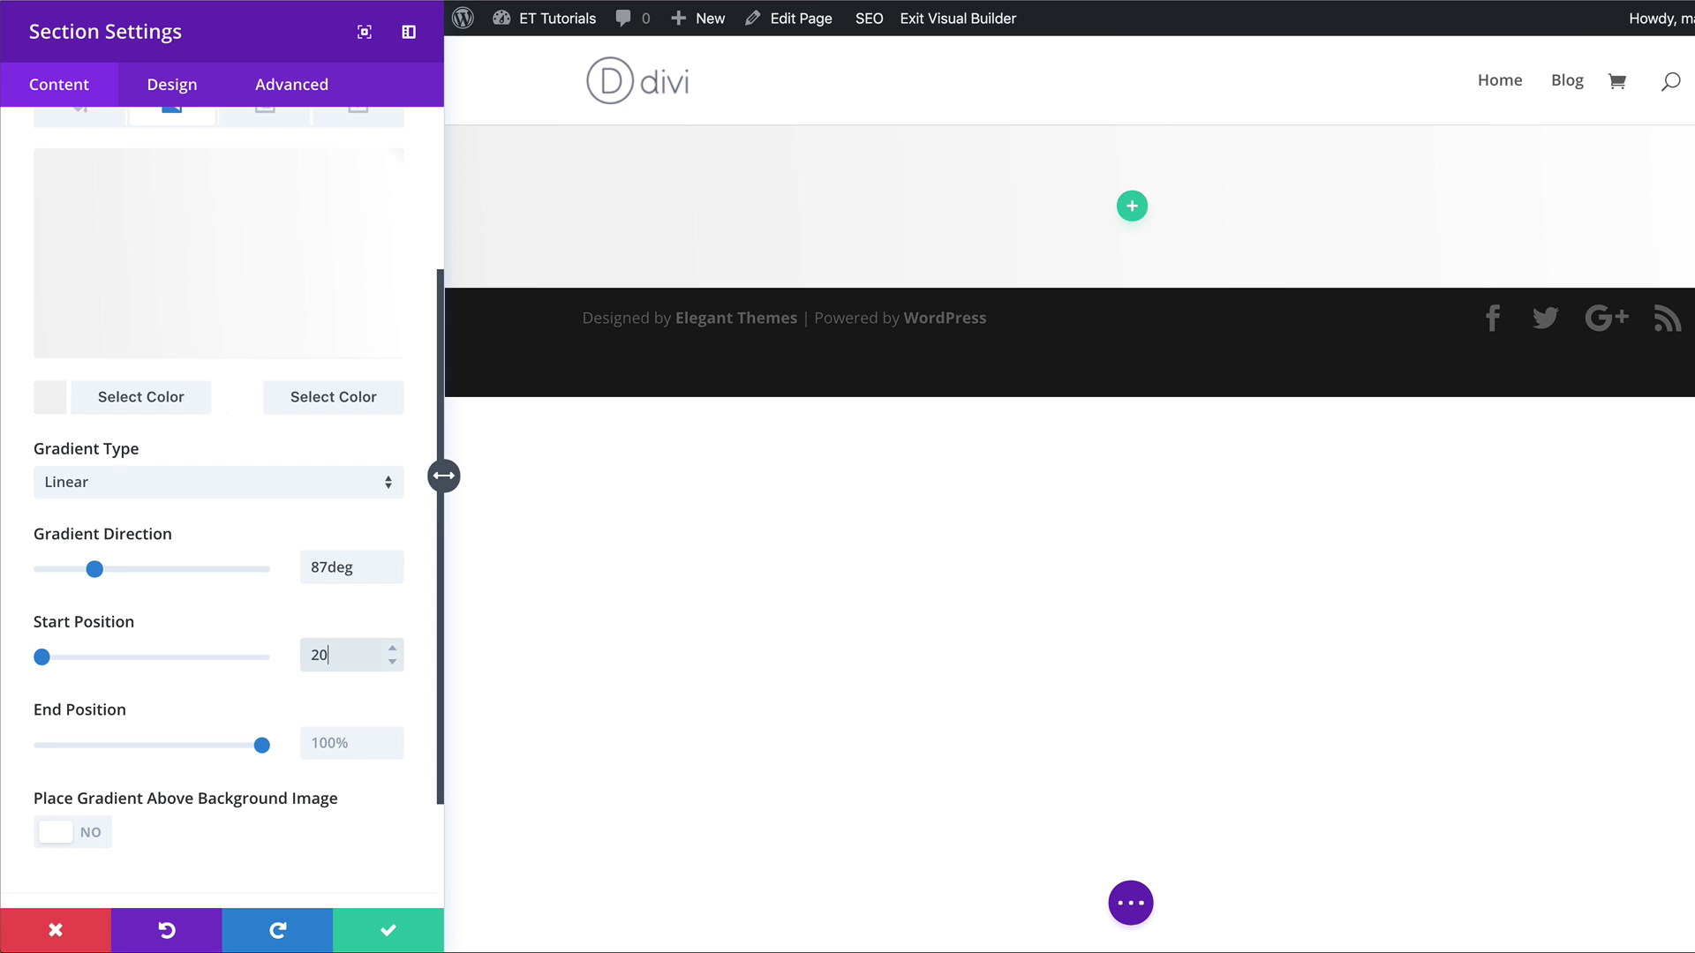
left_click(327, 743)
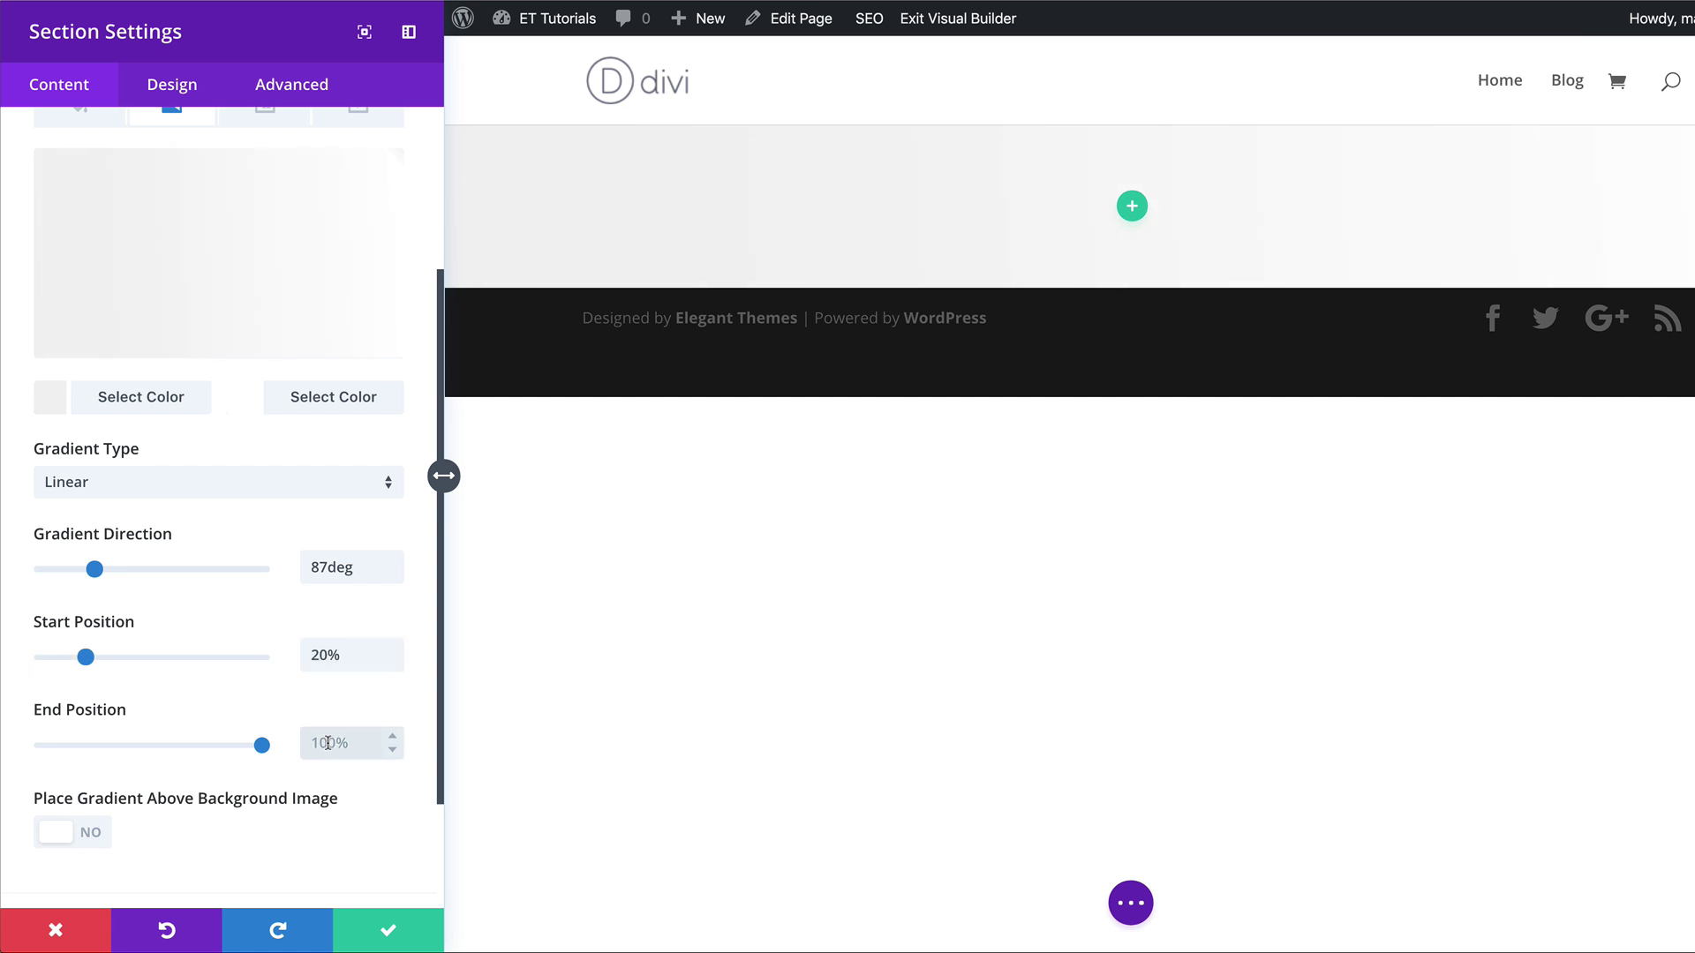
type("22")
Set the section's top and bottom custom padding to 0px with the two values linked, and save the section settings
scroll(140, 298, "up", 3)
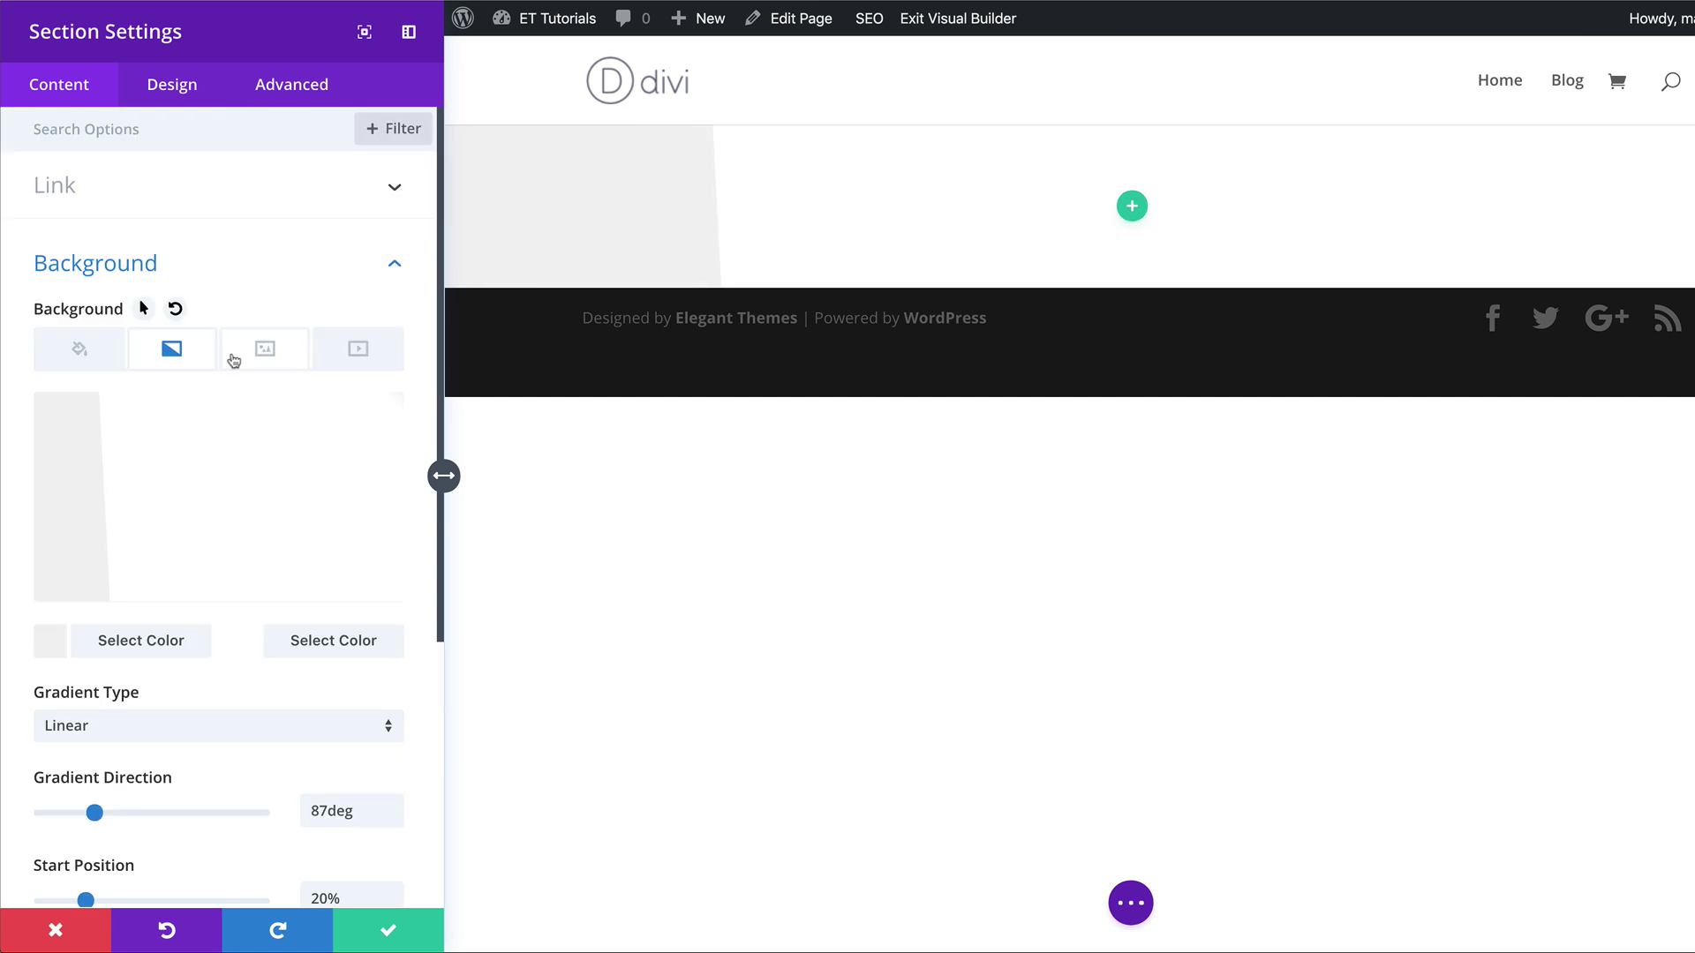
left_click(179, 93)
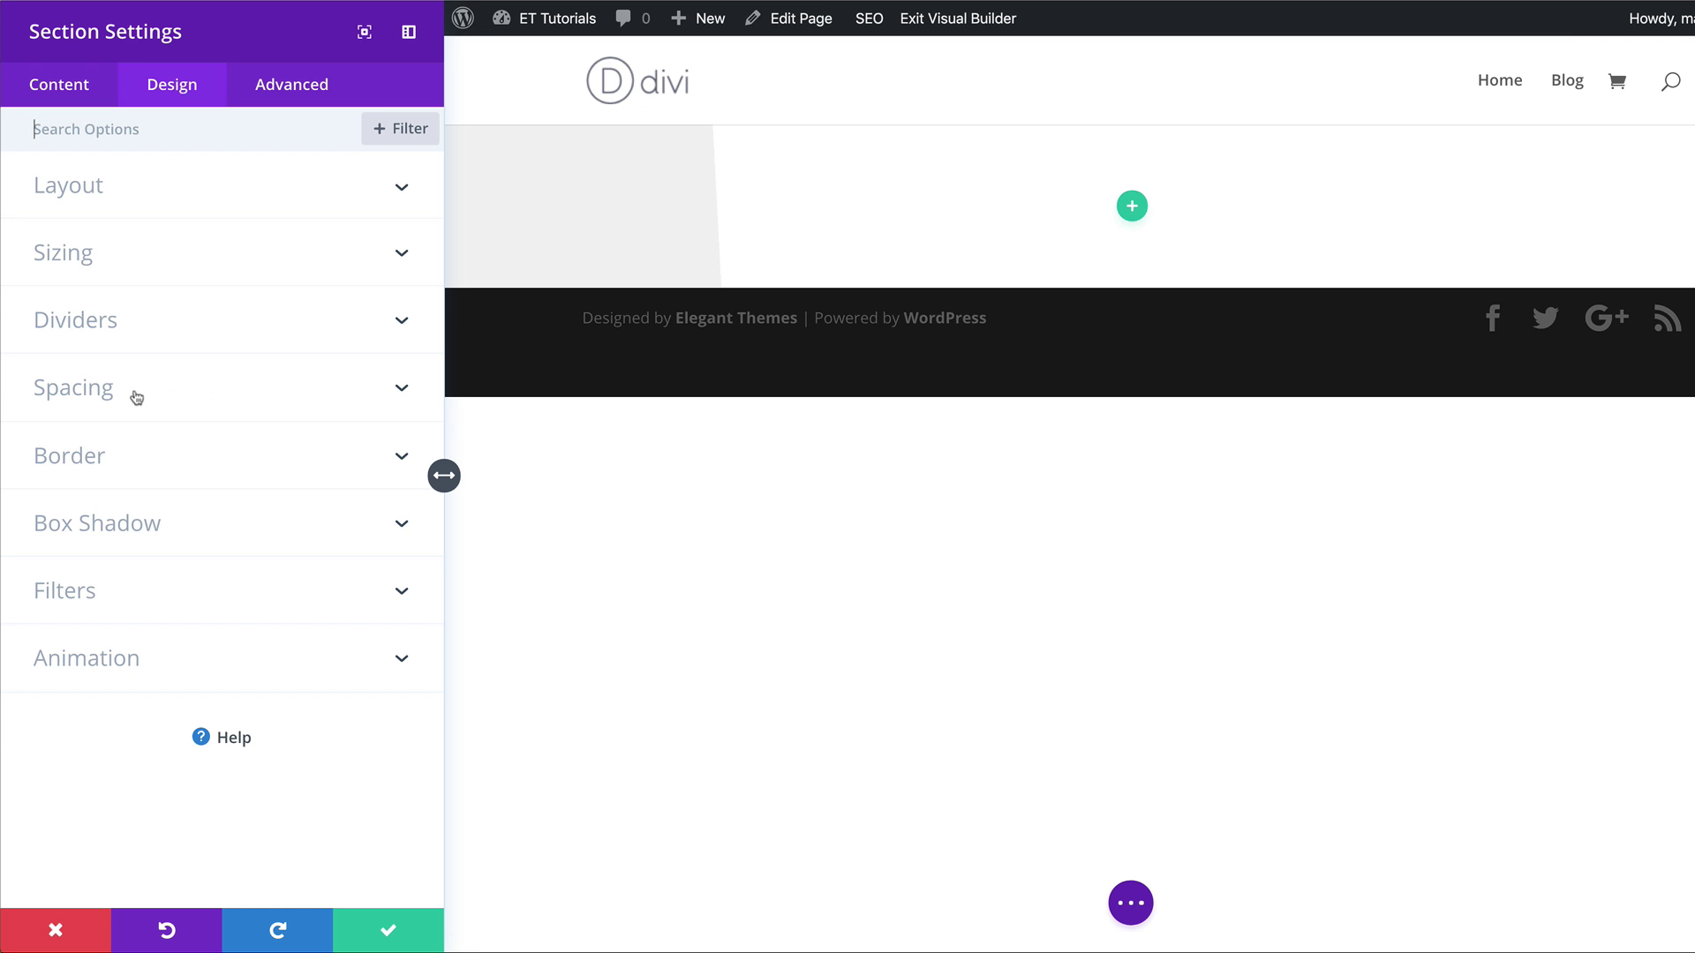
left_click(104, 387)
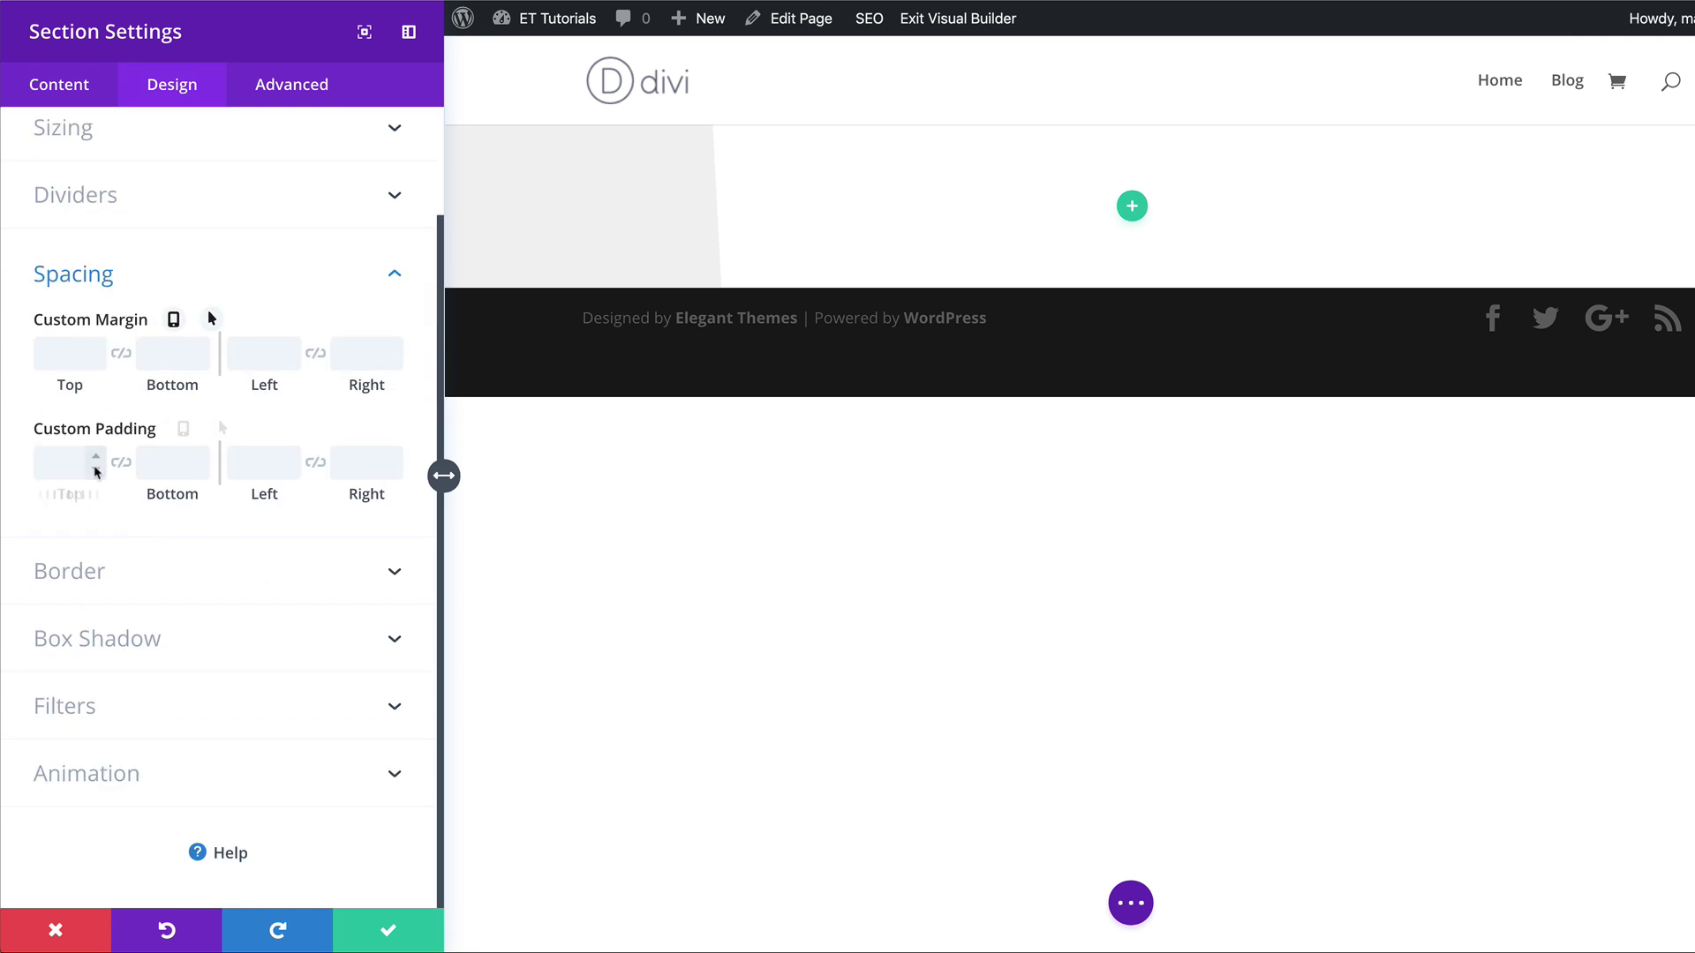
left_click(60, 461)
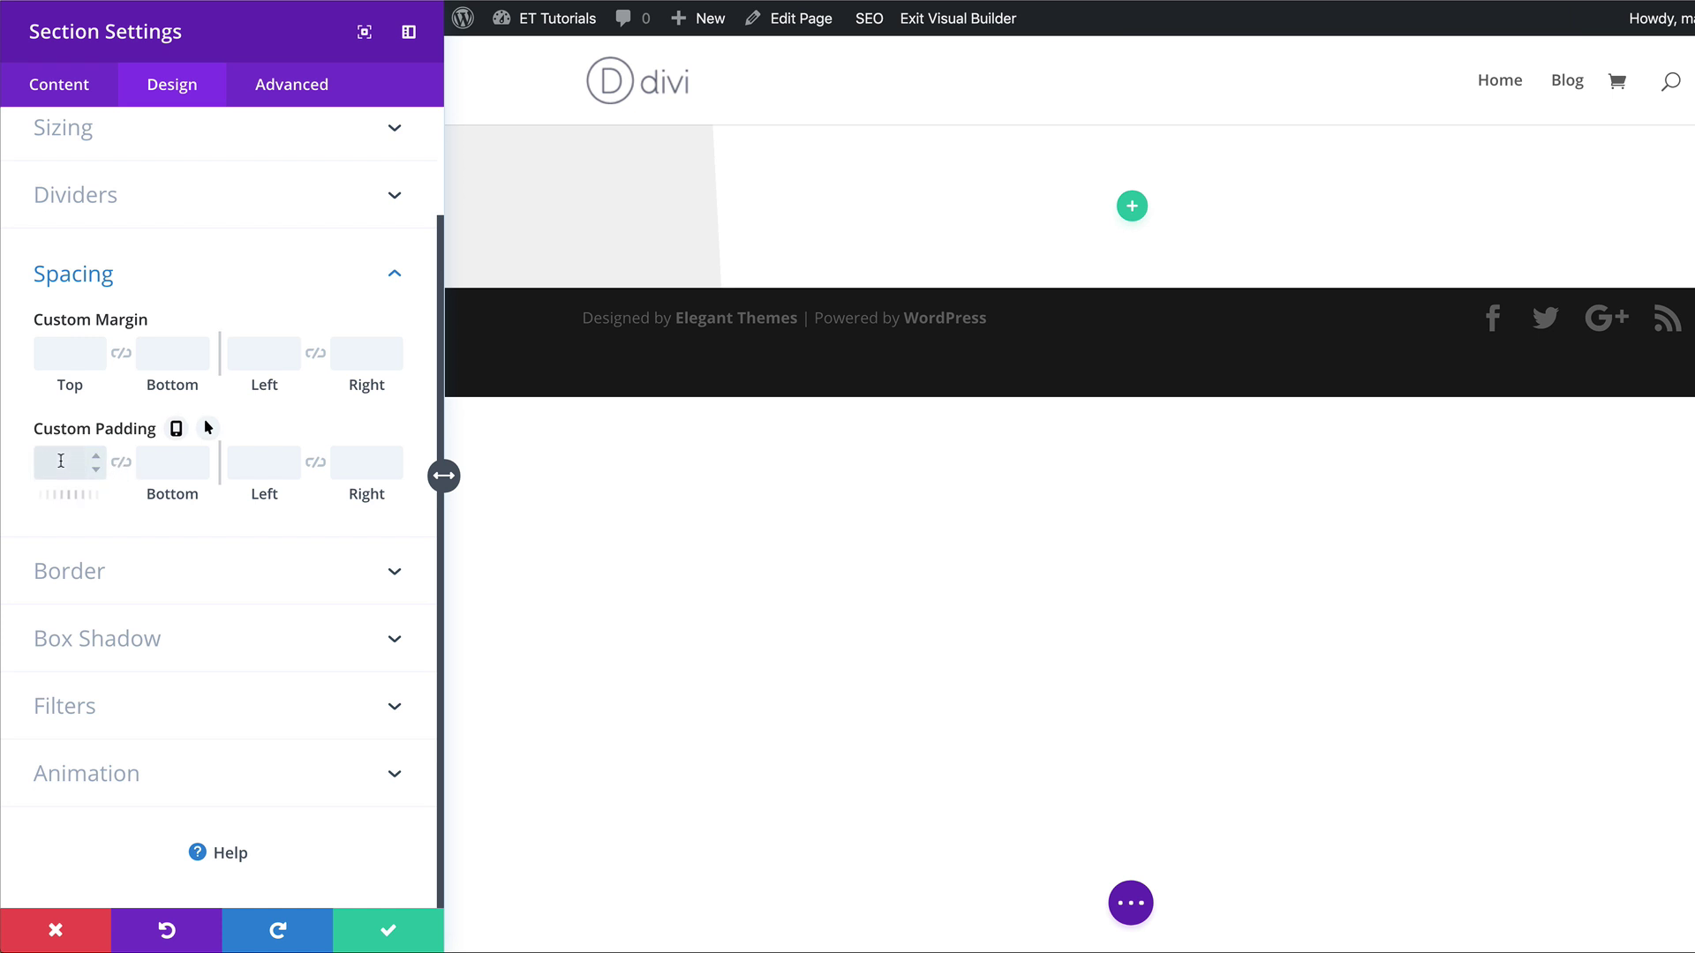
type("0")
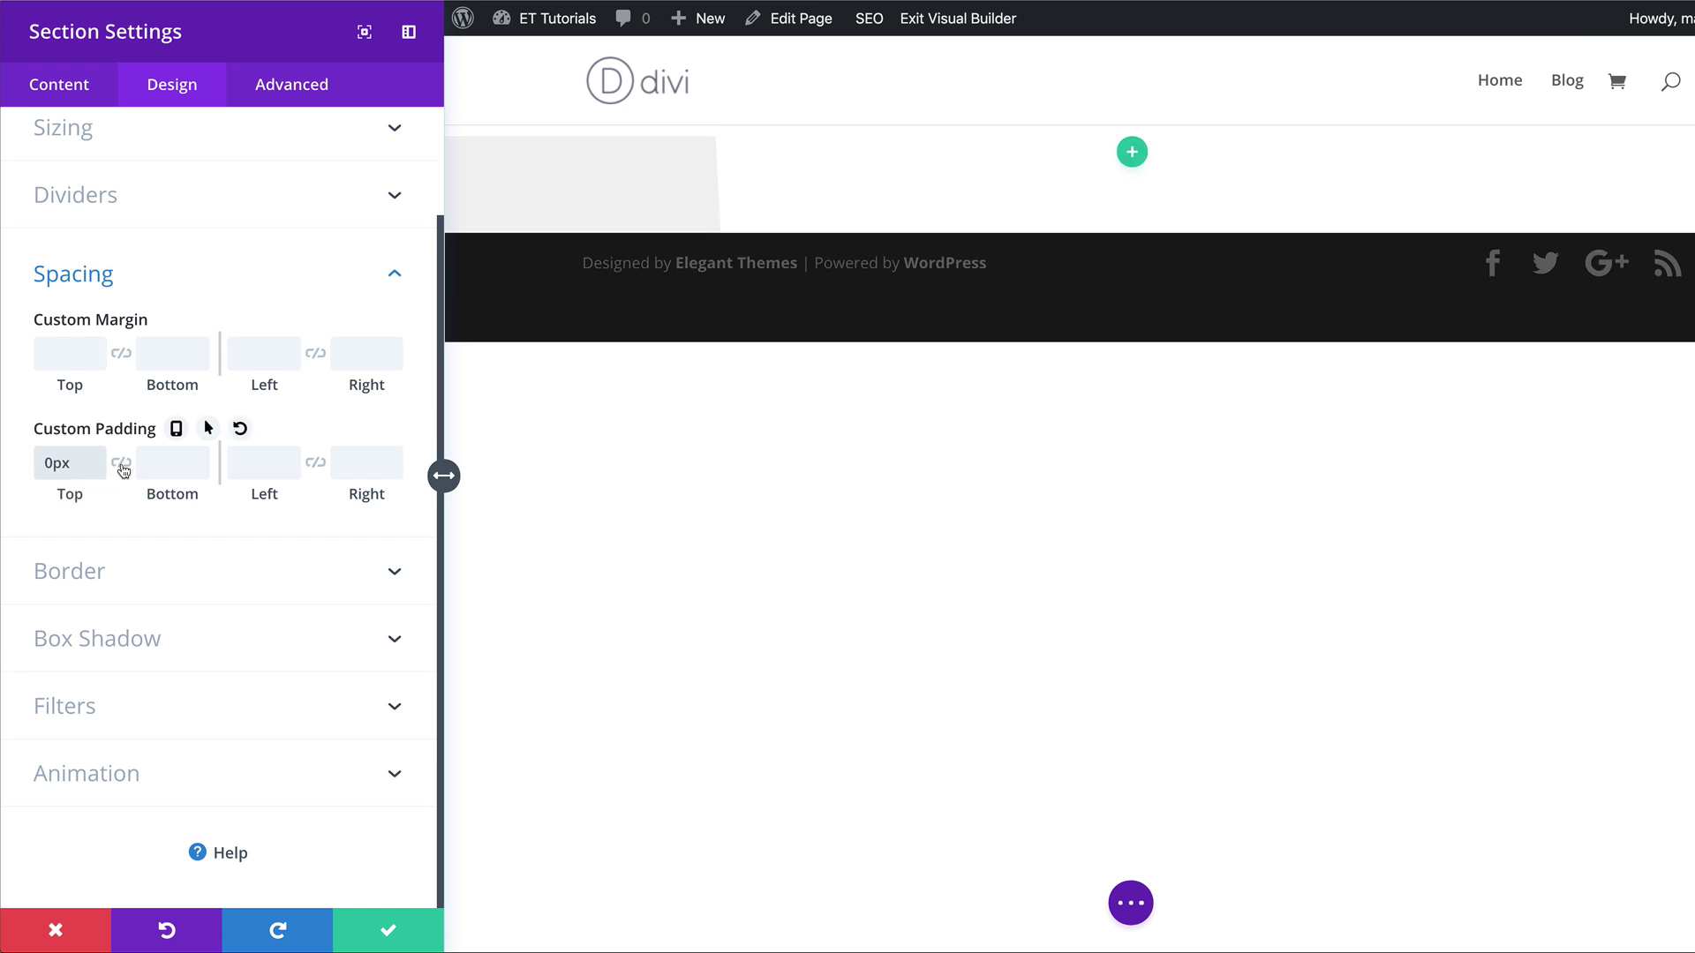
left_click(121, 463)
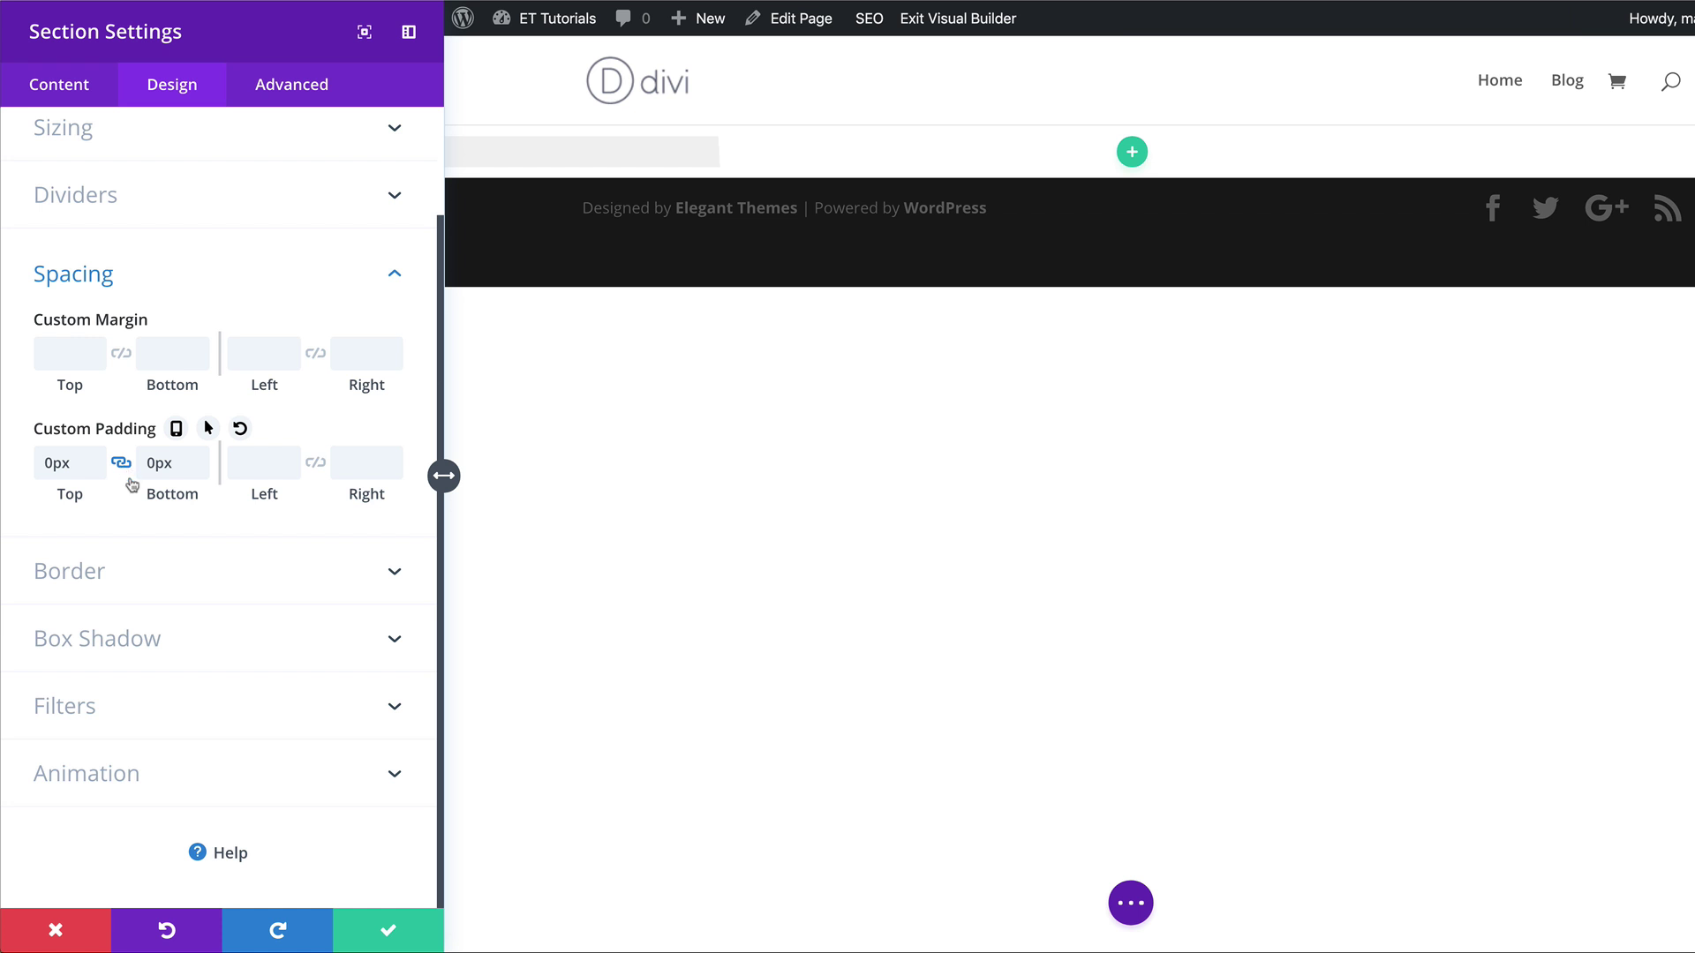
mouse_move(62, 492)
left_click(382, 929)
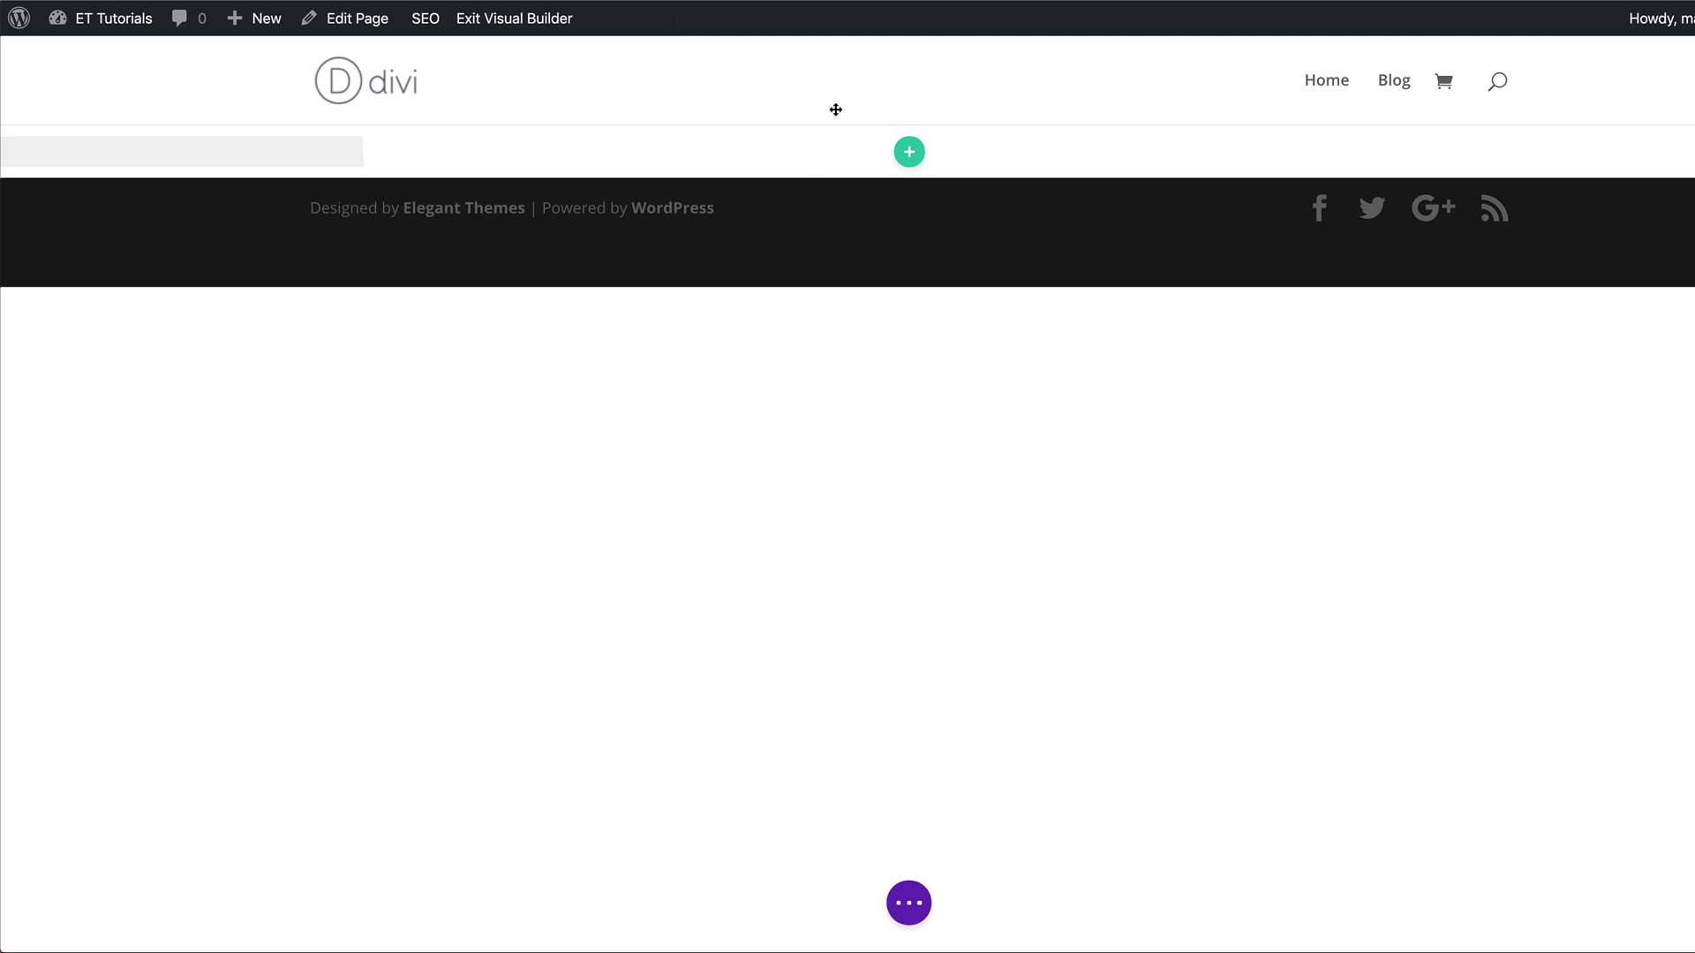
Insert a single-column row into the section without adding a module
left_click(910, 150)
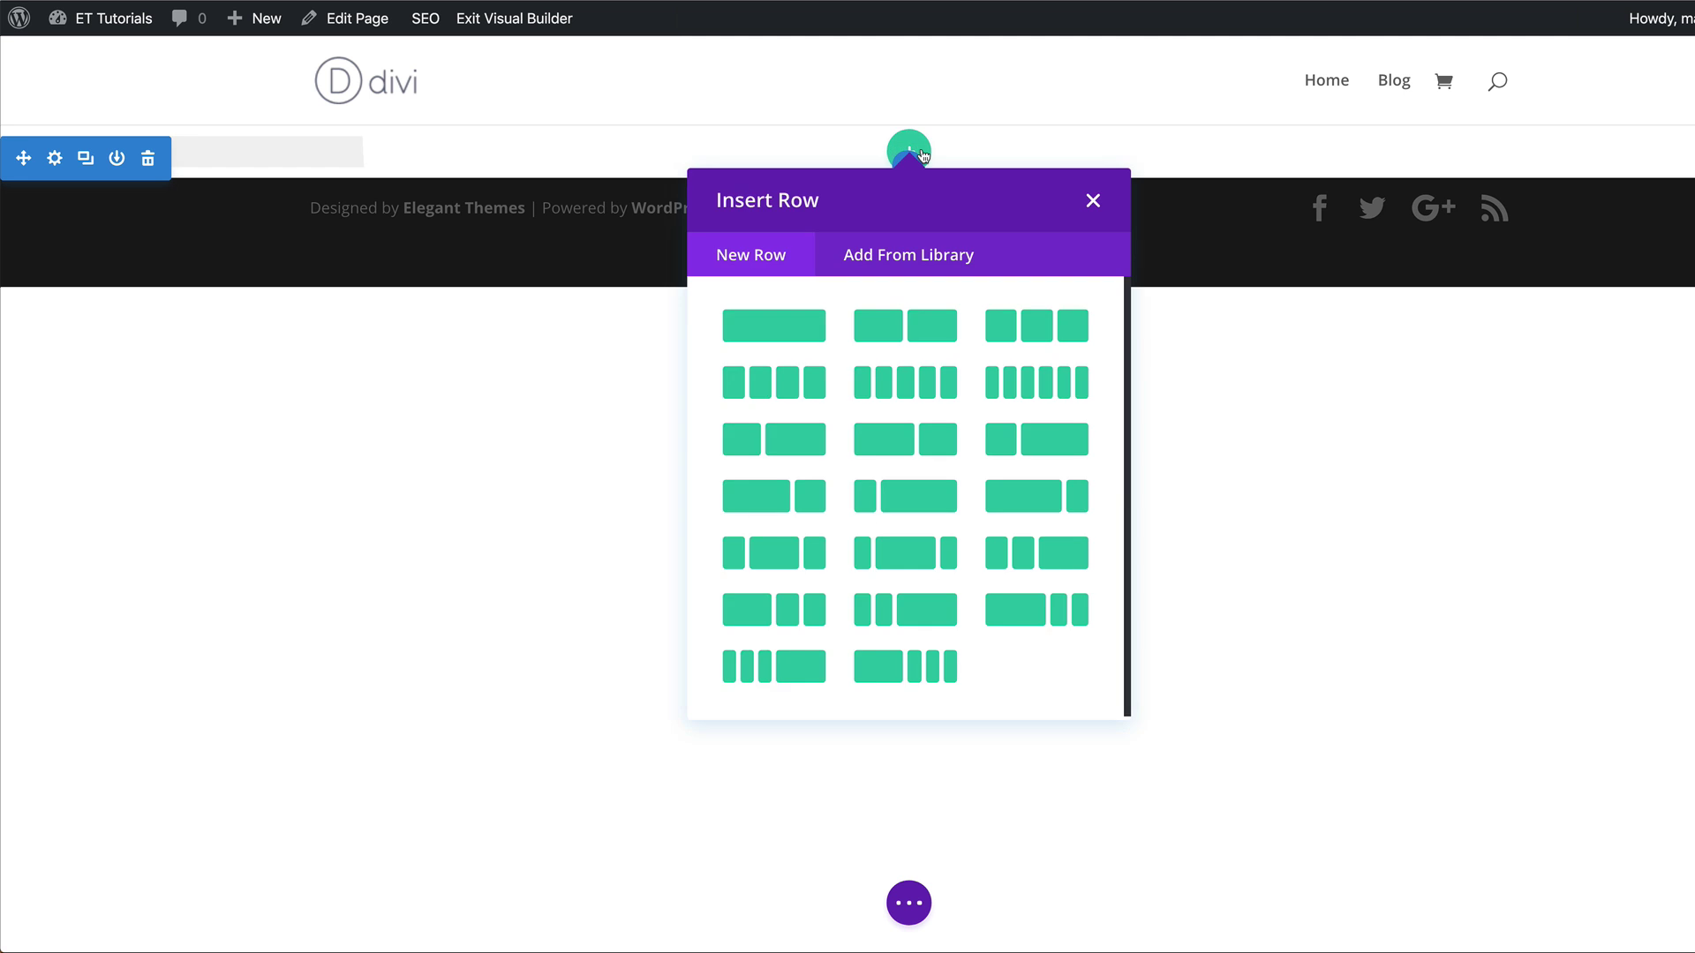
left_click(796, 329)
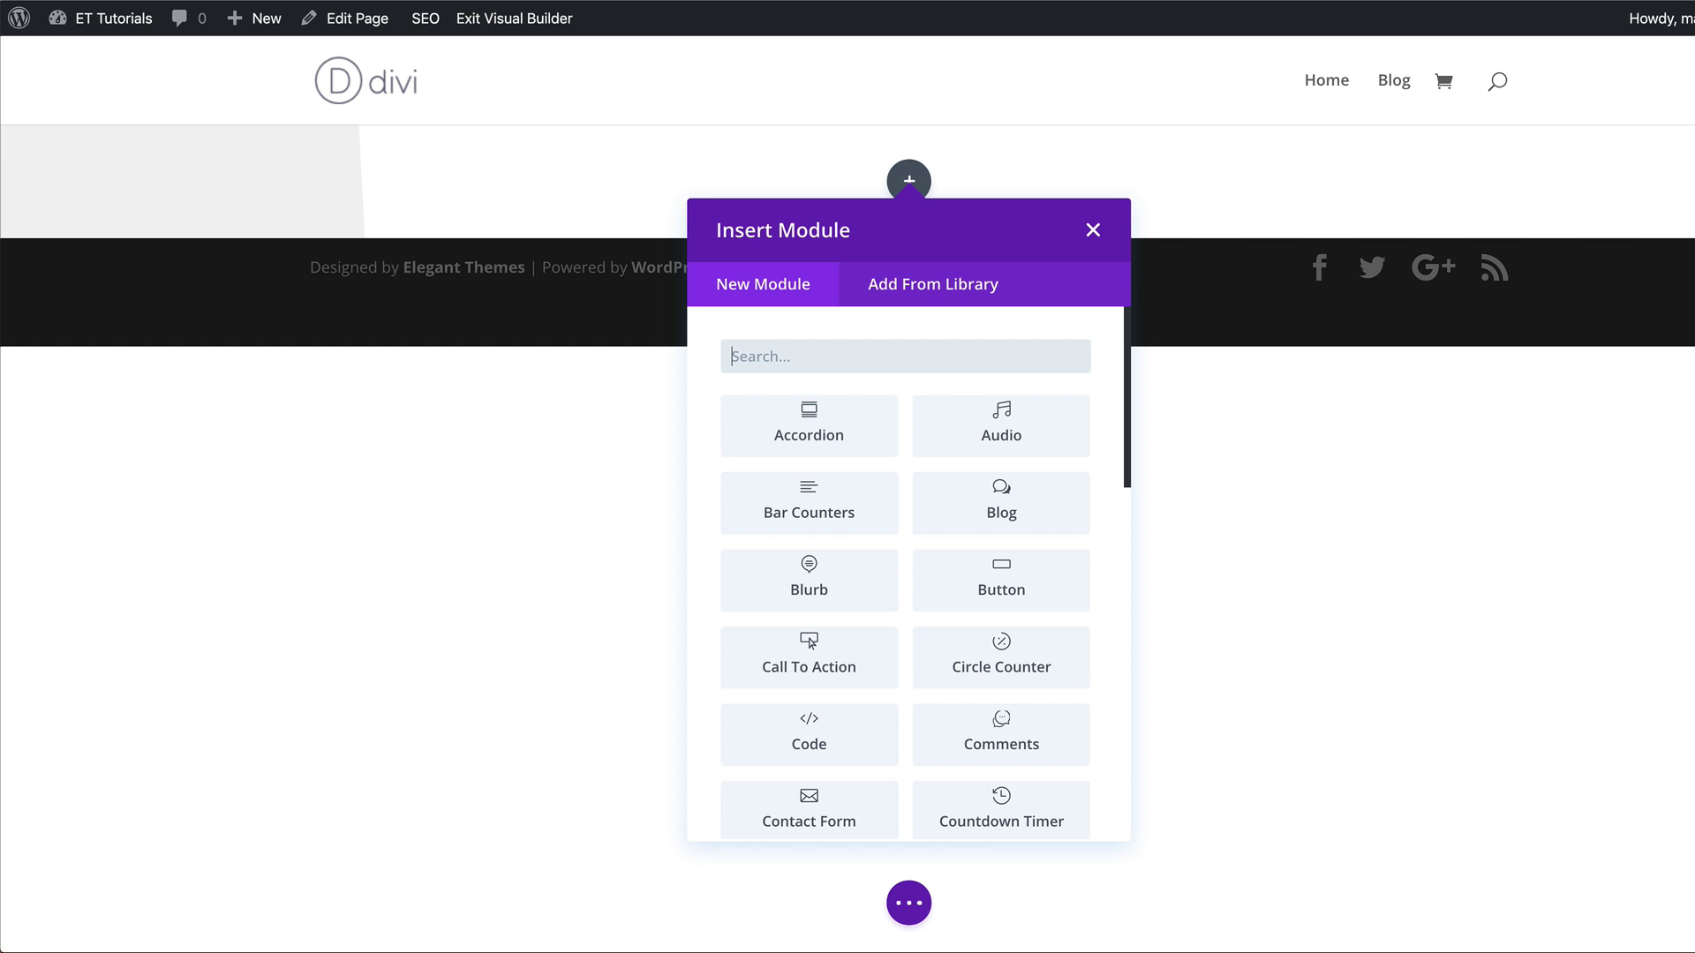
left_click(1093, 229)
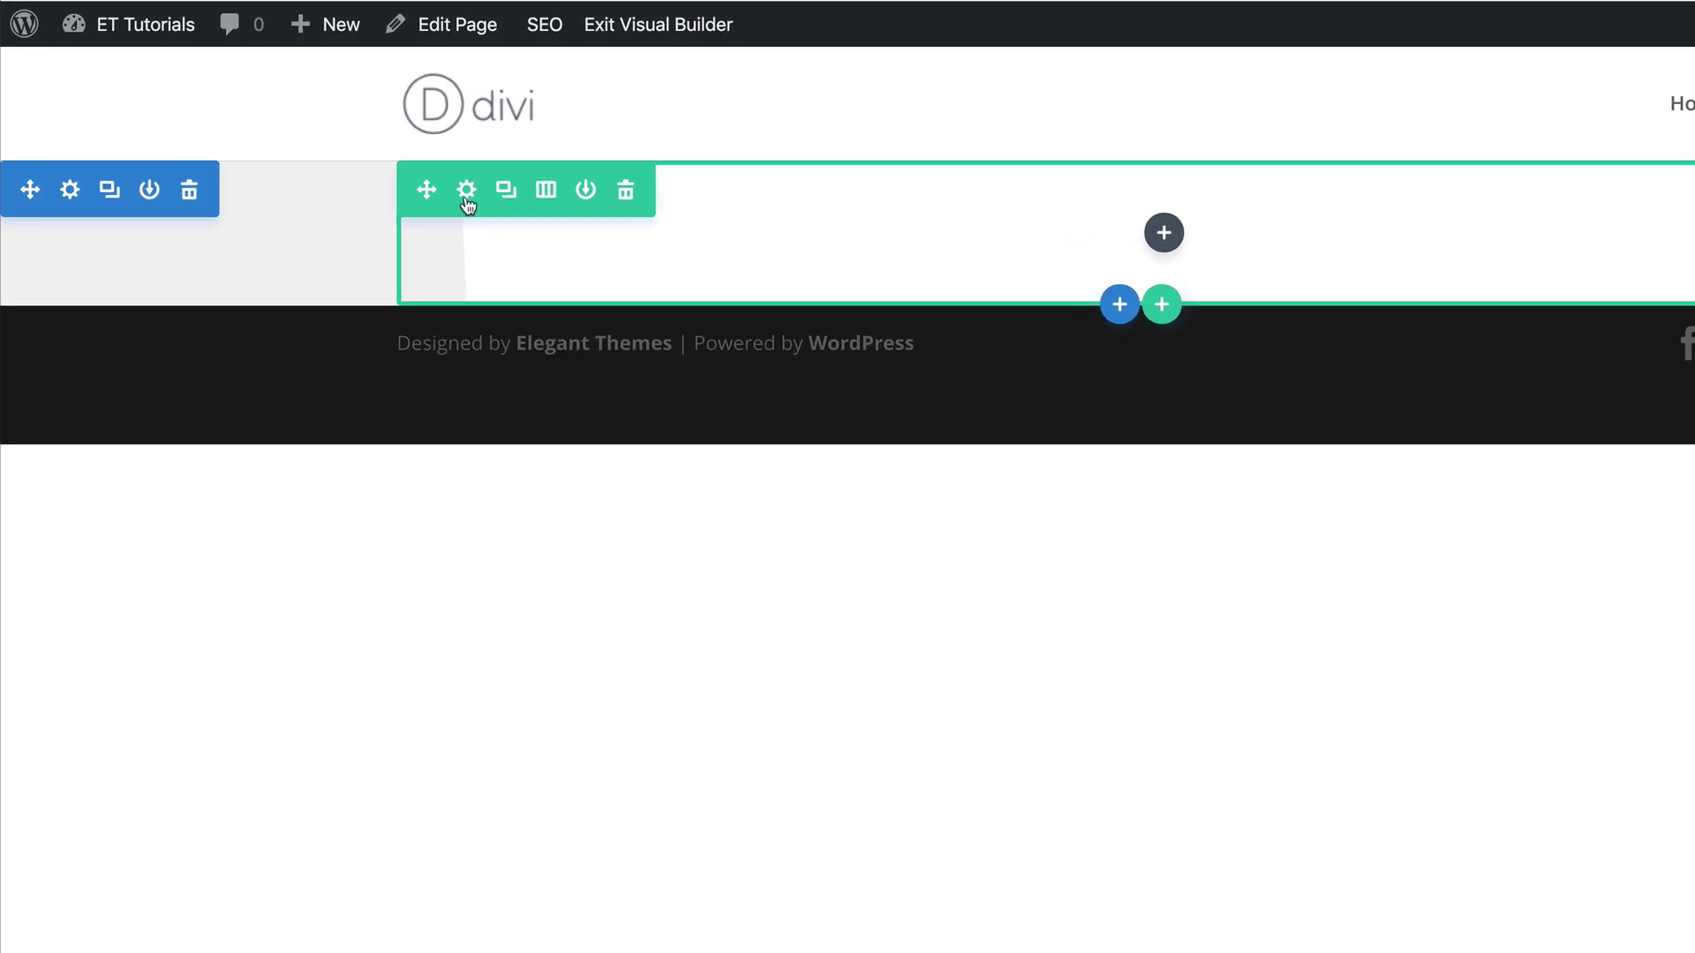
Set the new row's background color to white (#ffffff)
left_click(466, 191)
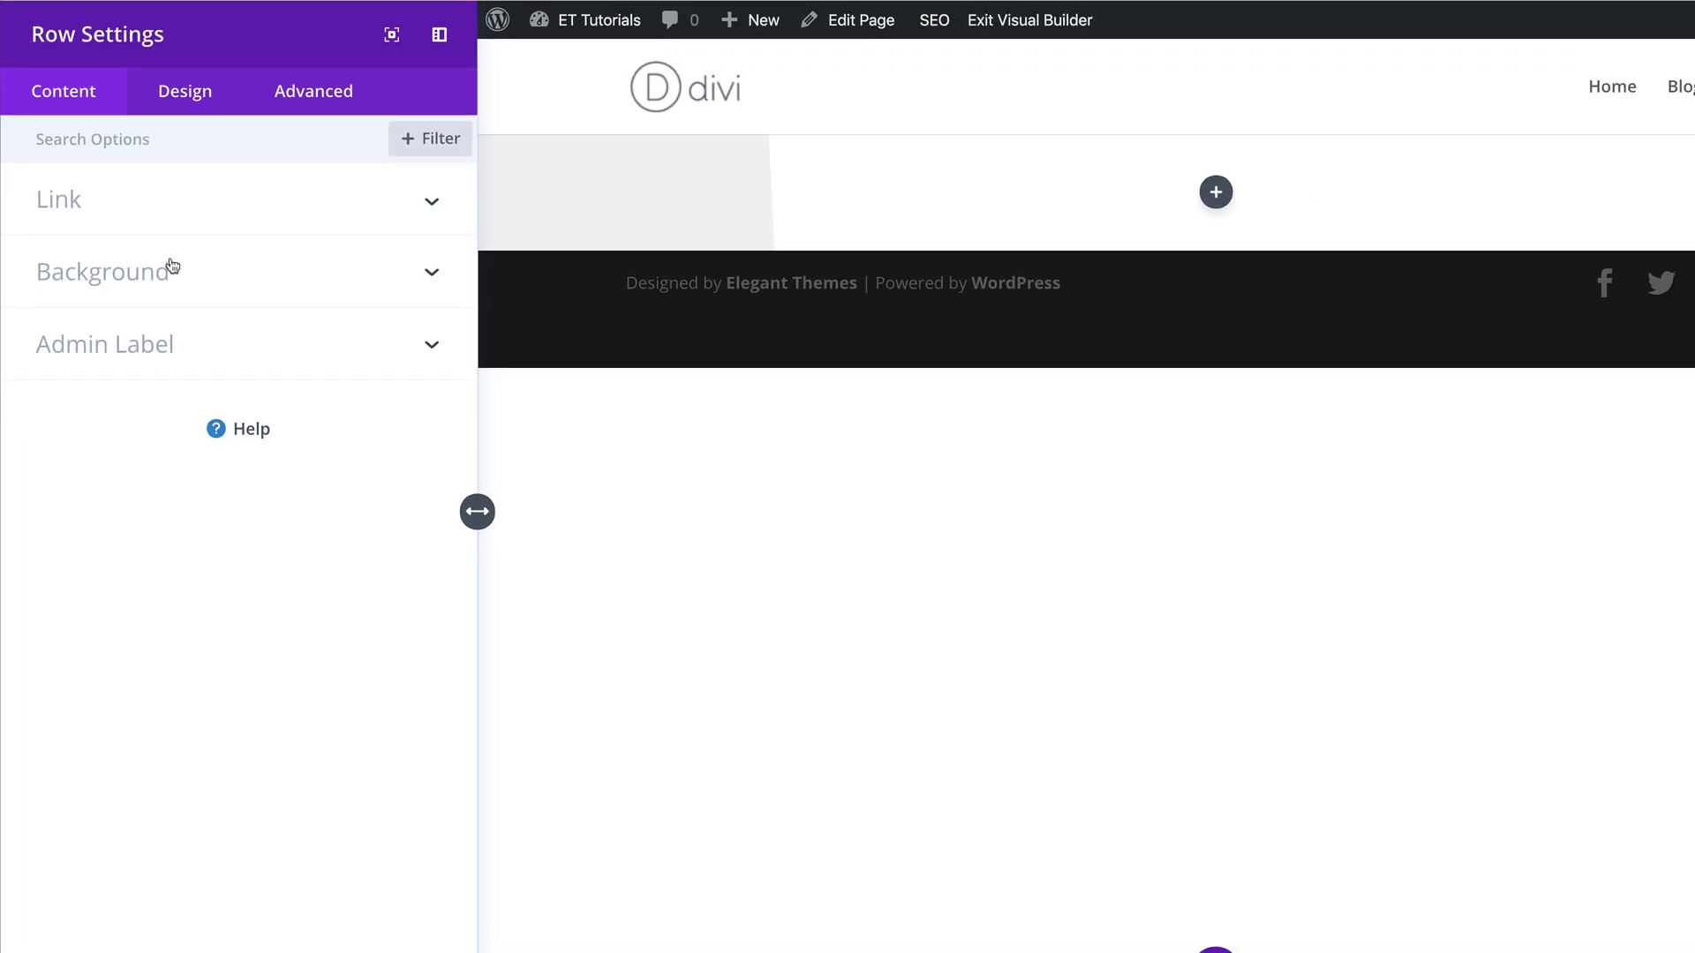
left_click(151, 254)
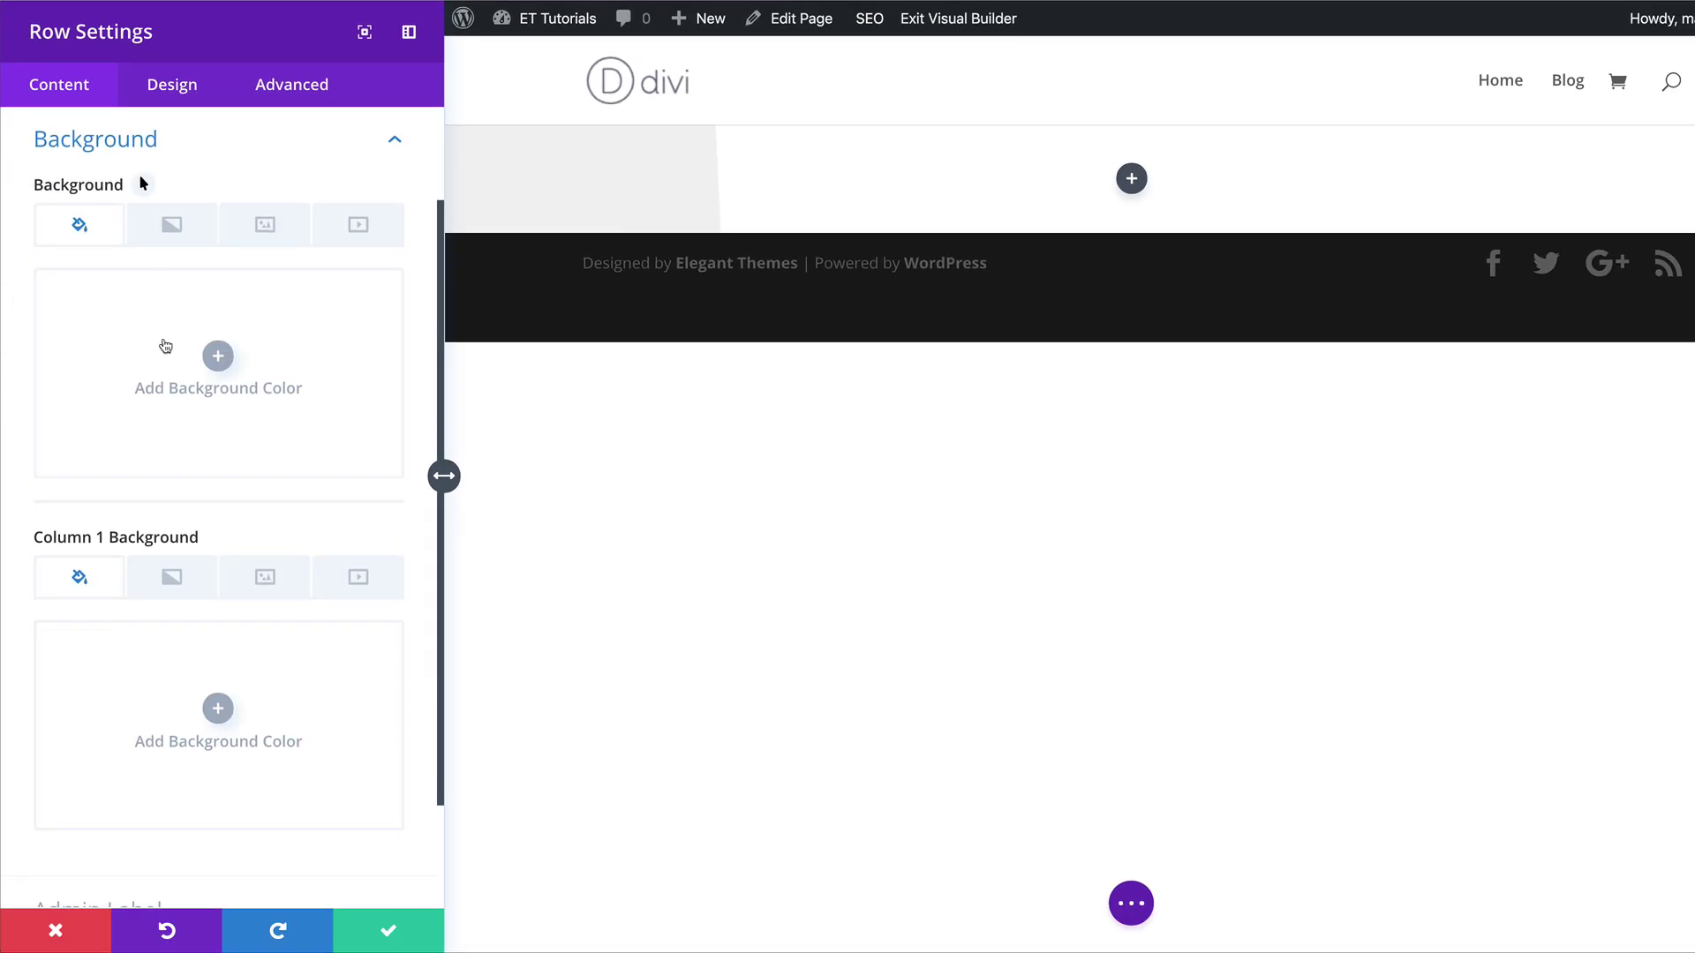
left_click(218, 355)
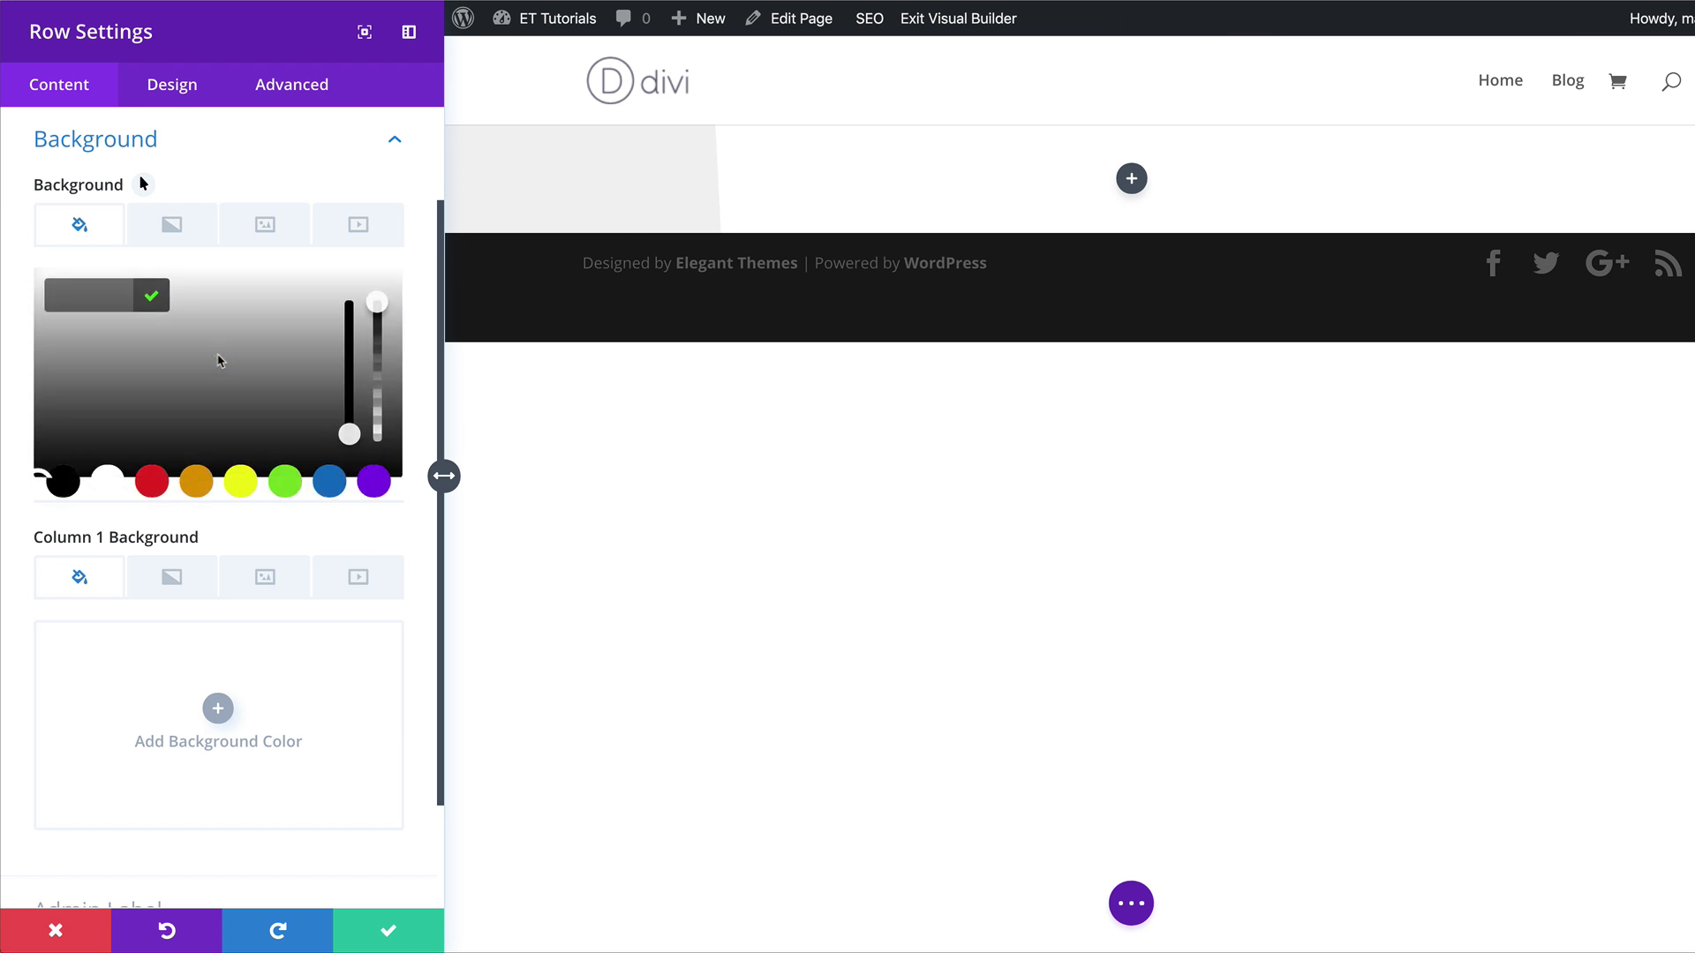
left_click(108, 481)
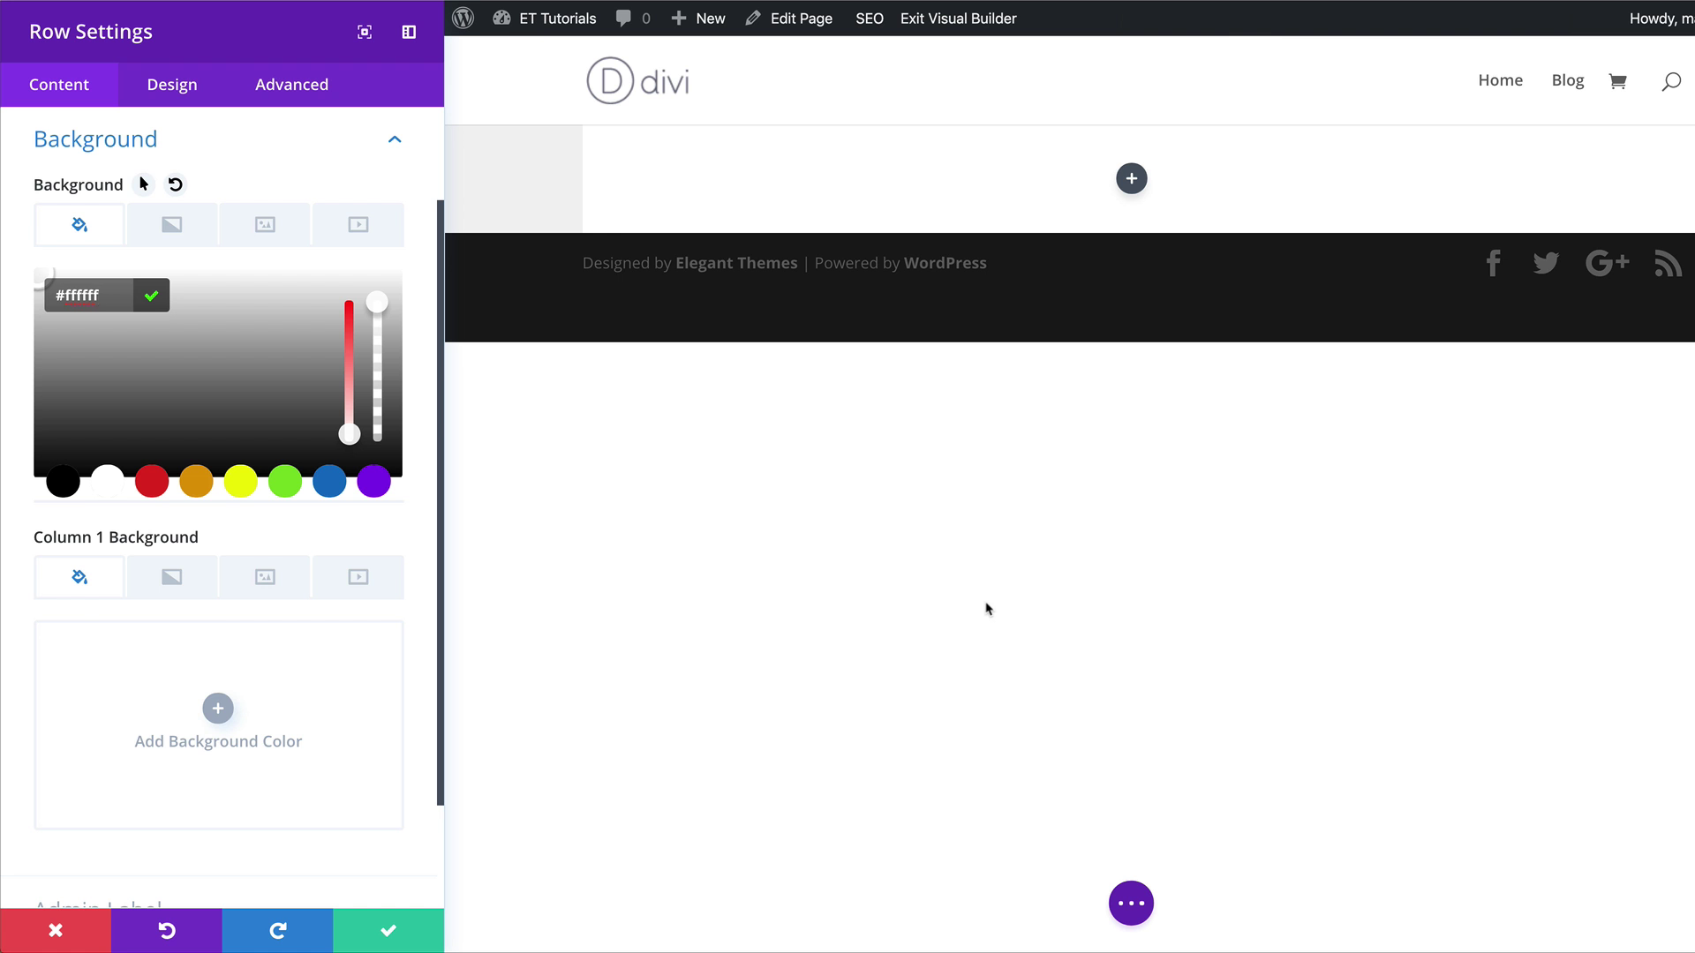
Align the row to the left in its design settings
left_click(180, 89)
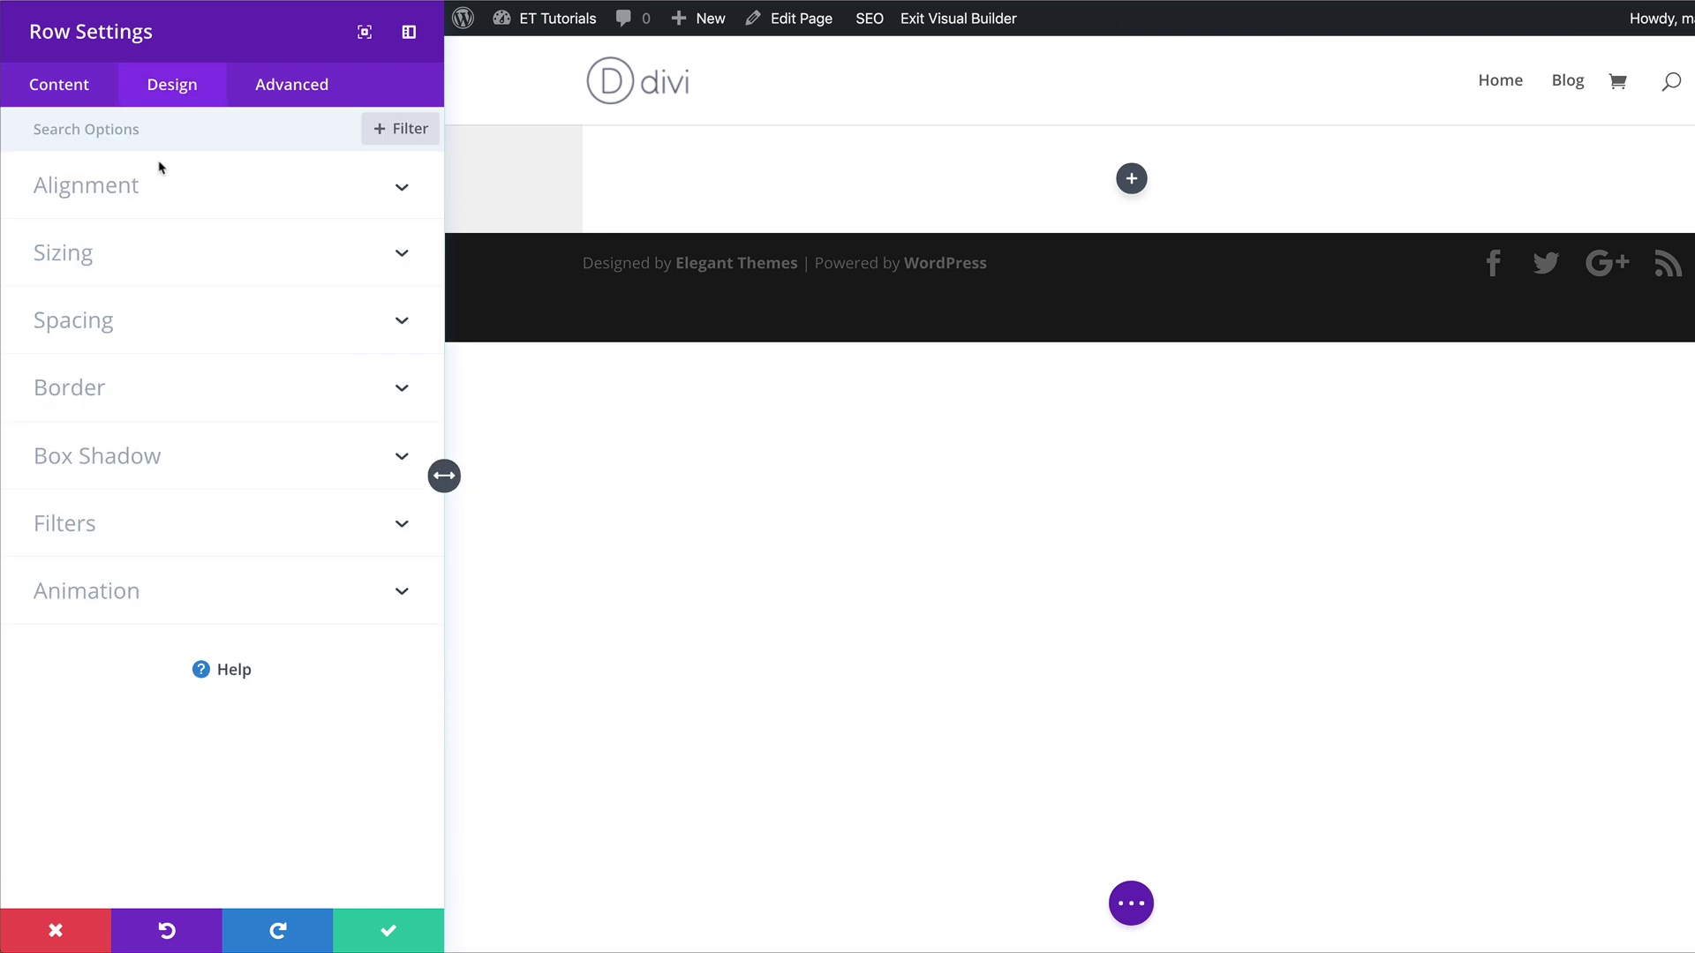
left_click(136, 186)
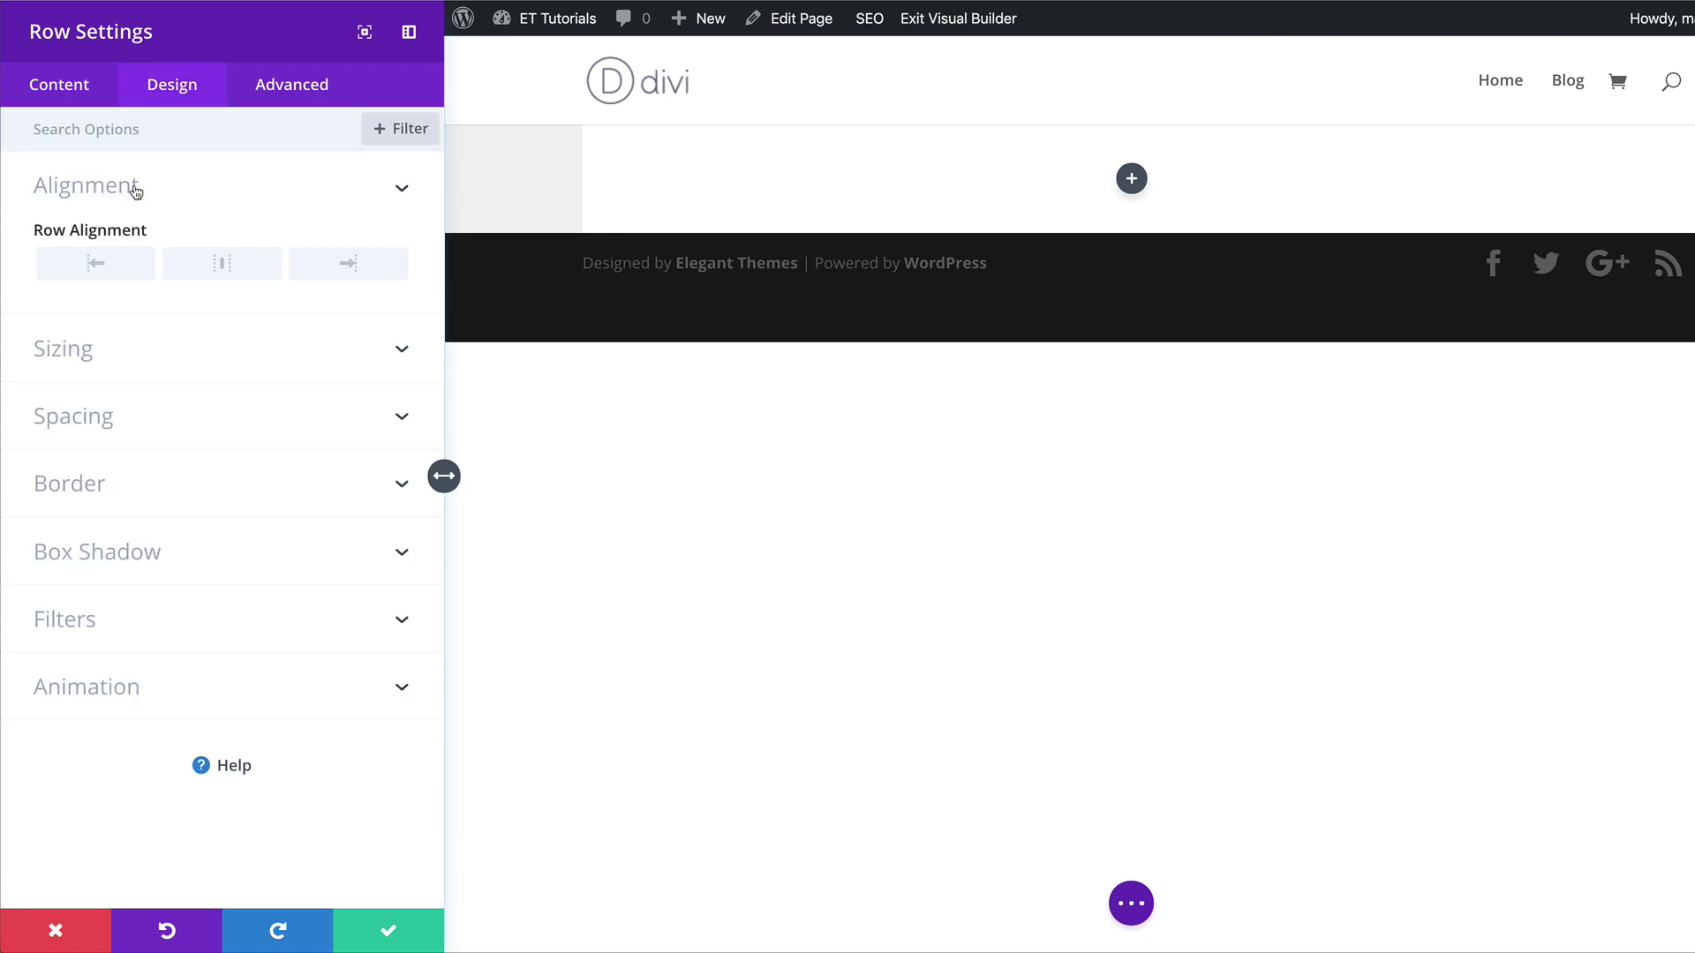
left_click(97, 265)
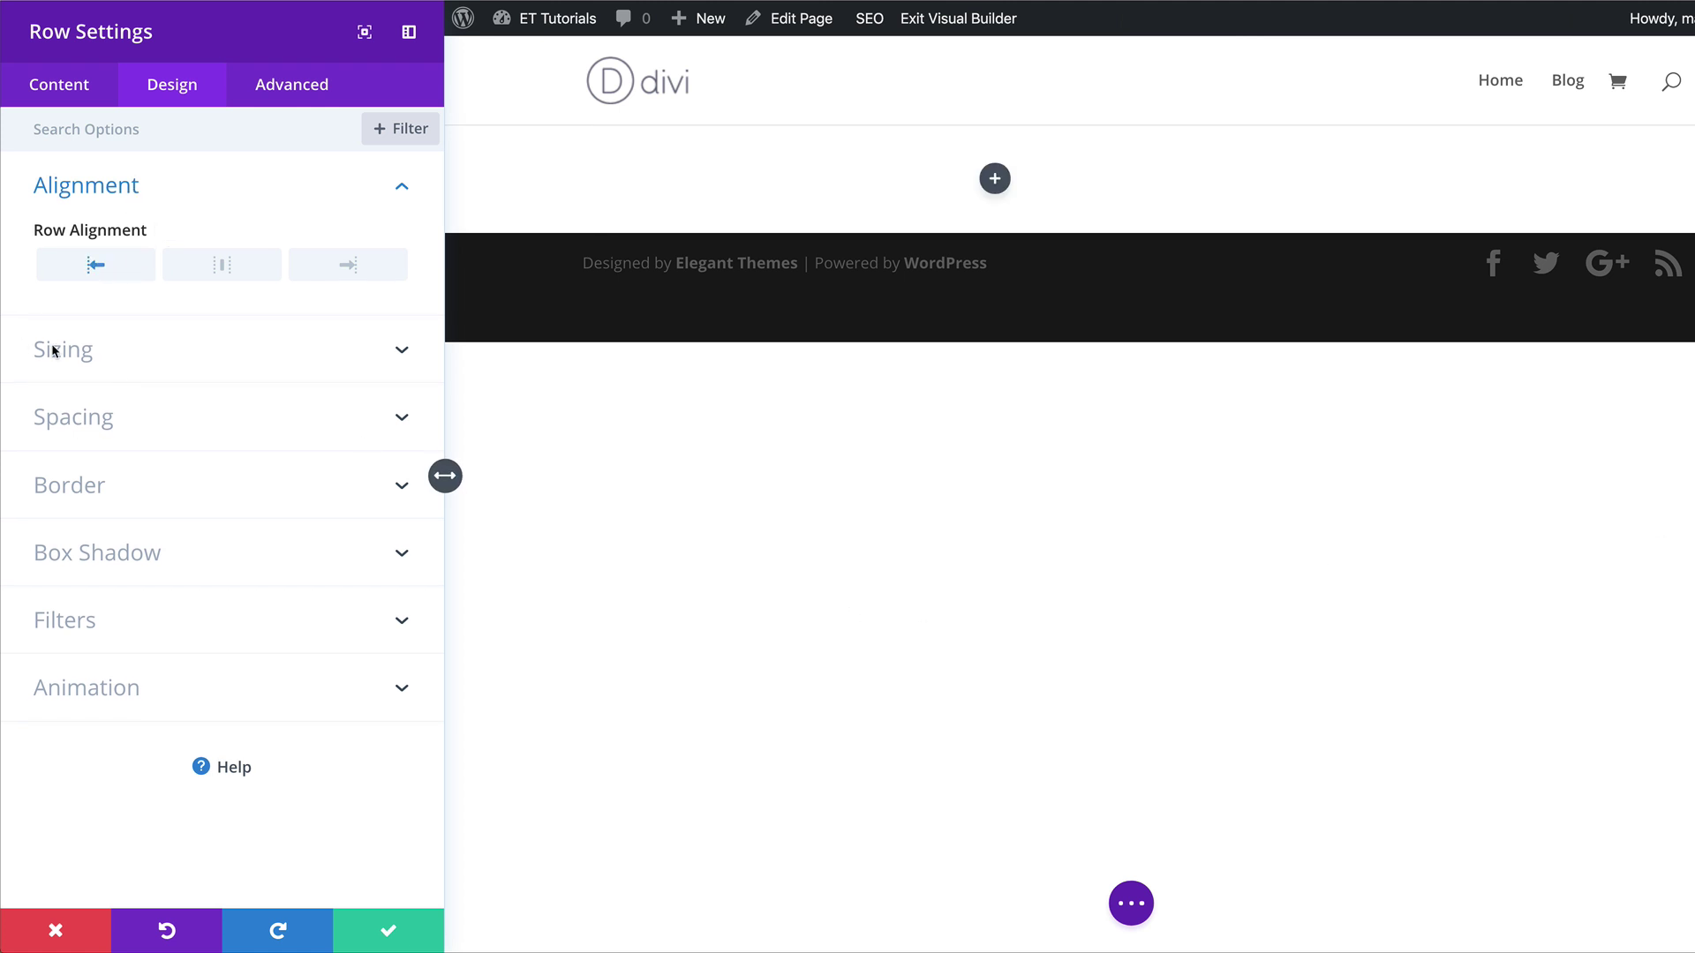
Enable a custom width of 400px and a custom gutter width of 1 for the row
left_click(93, 355)
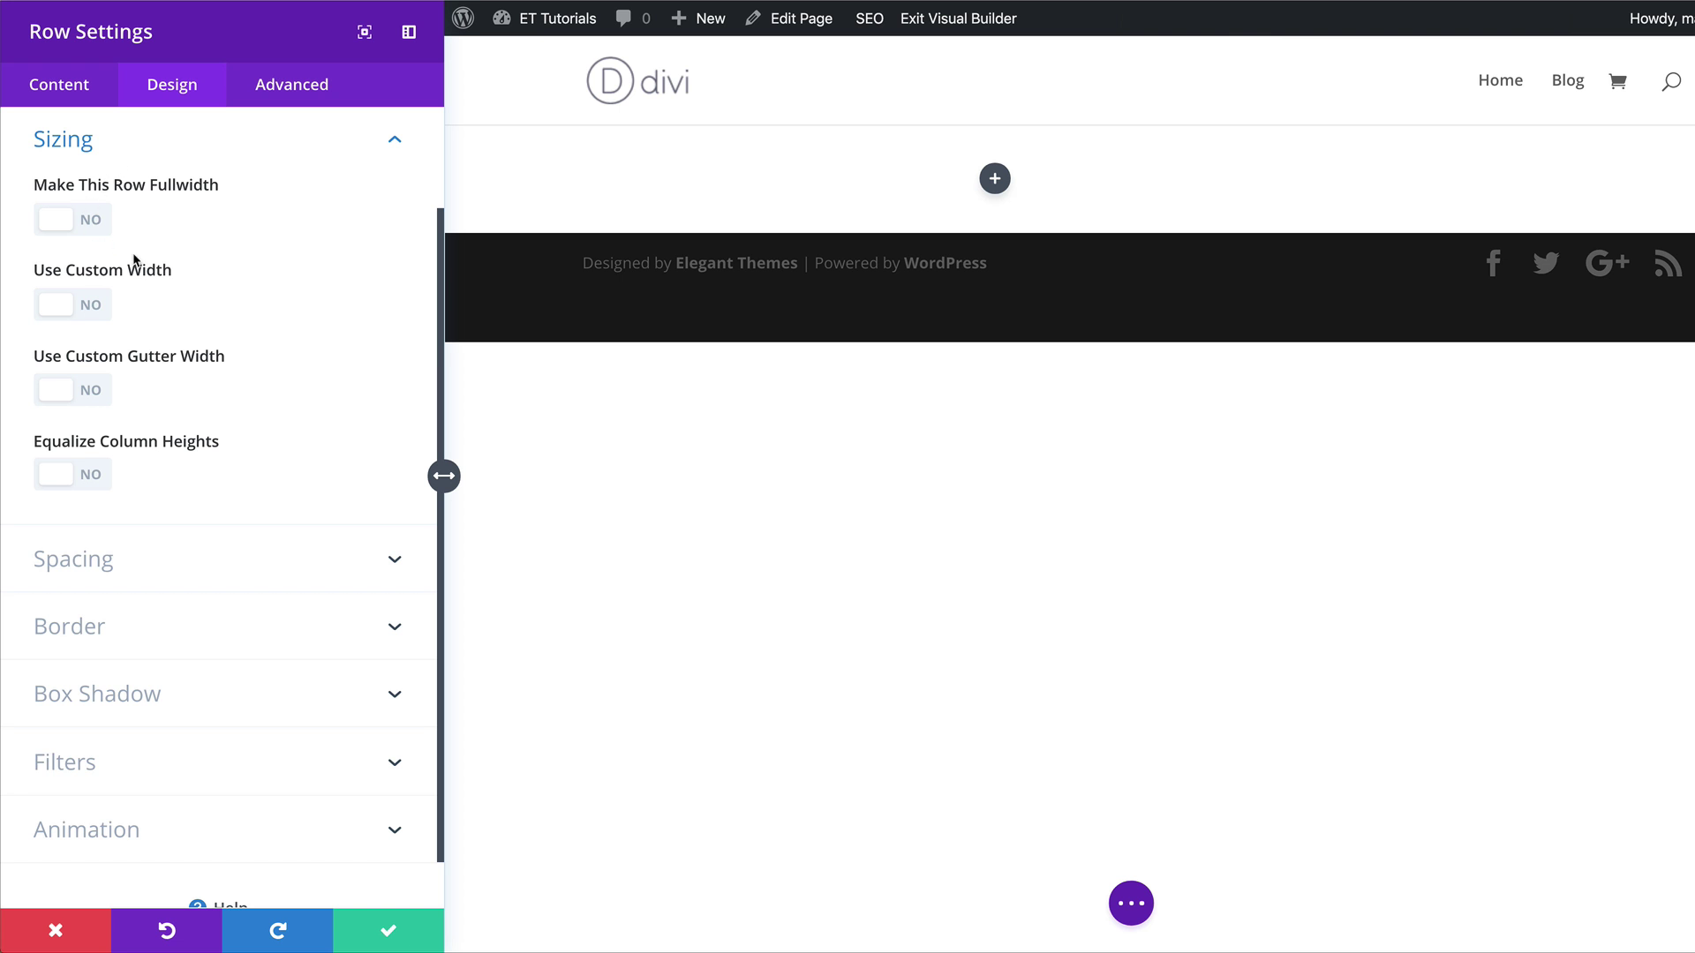
left_click(103, 313)
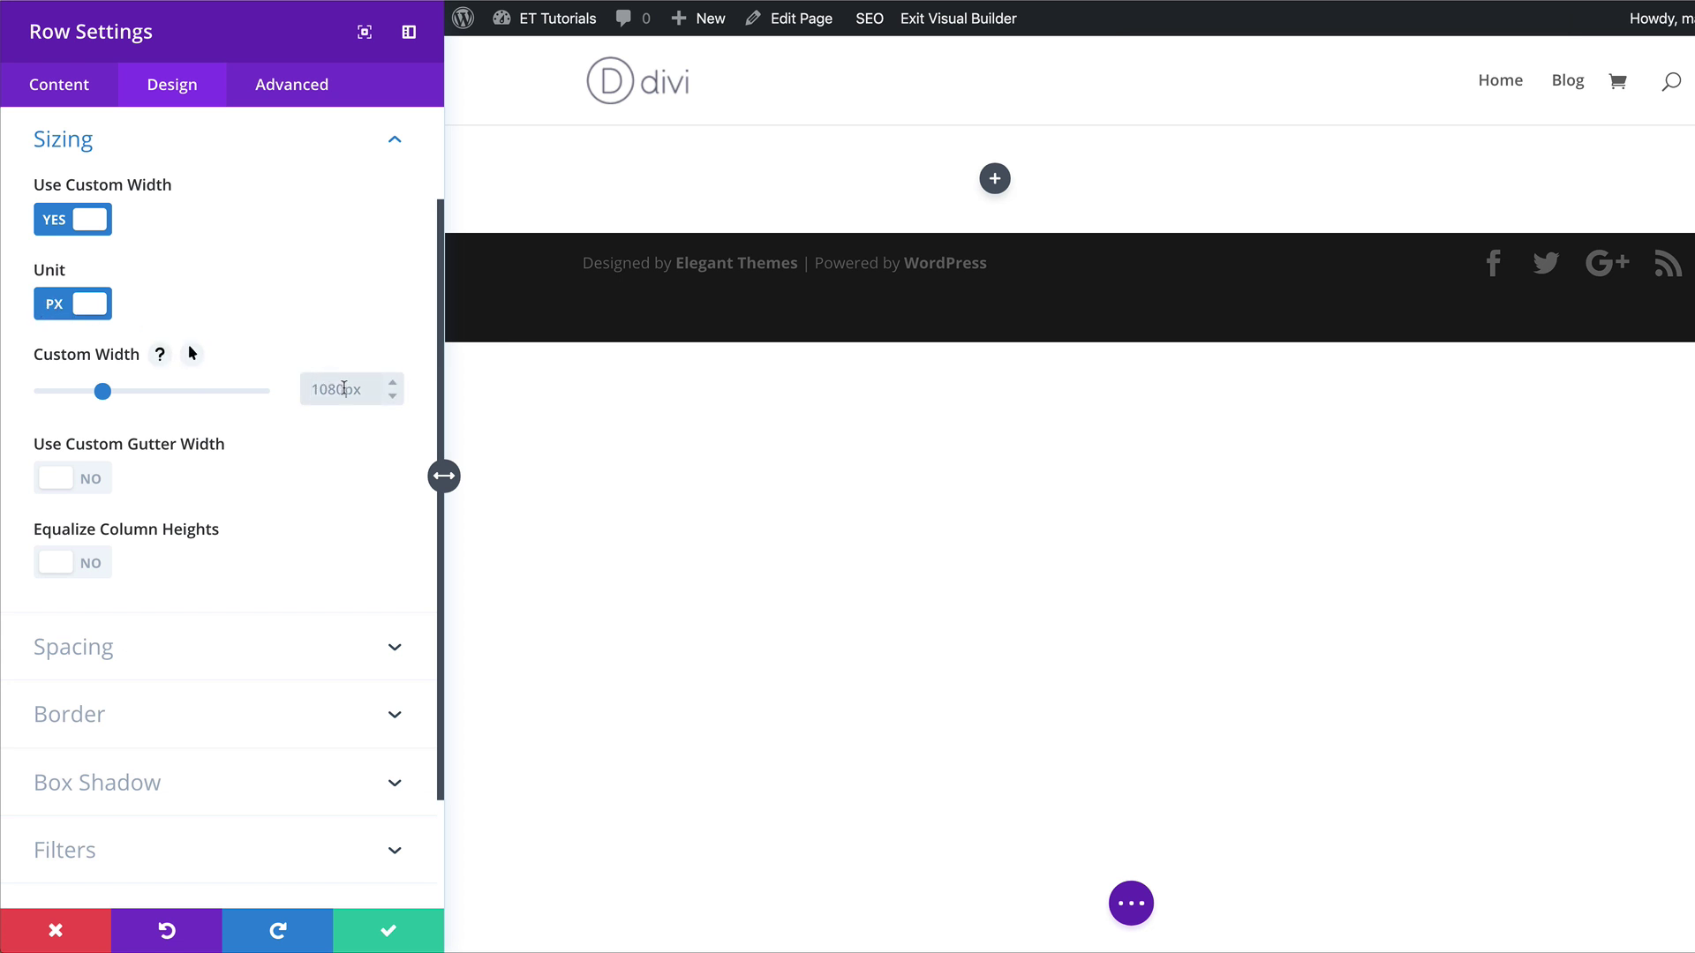
type("400px")
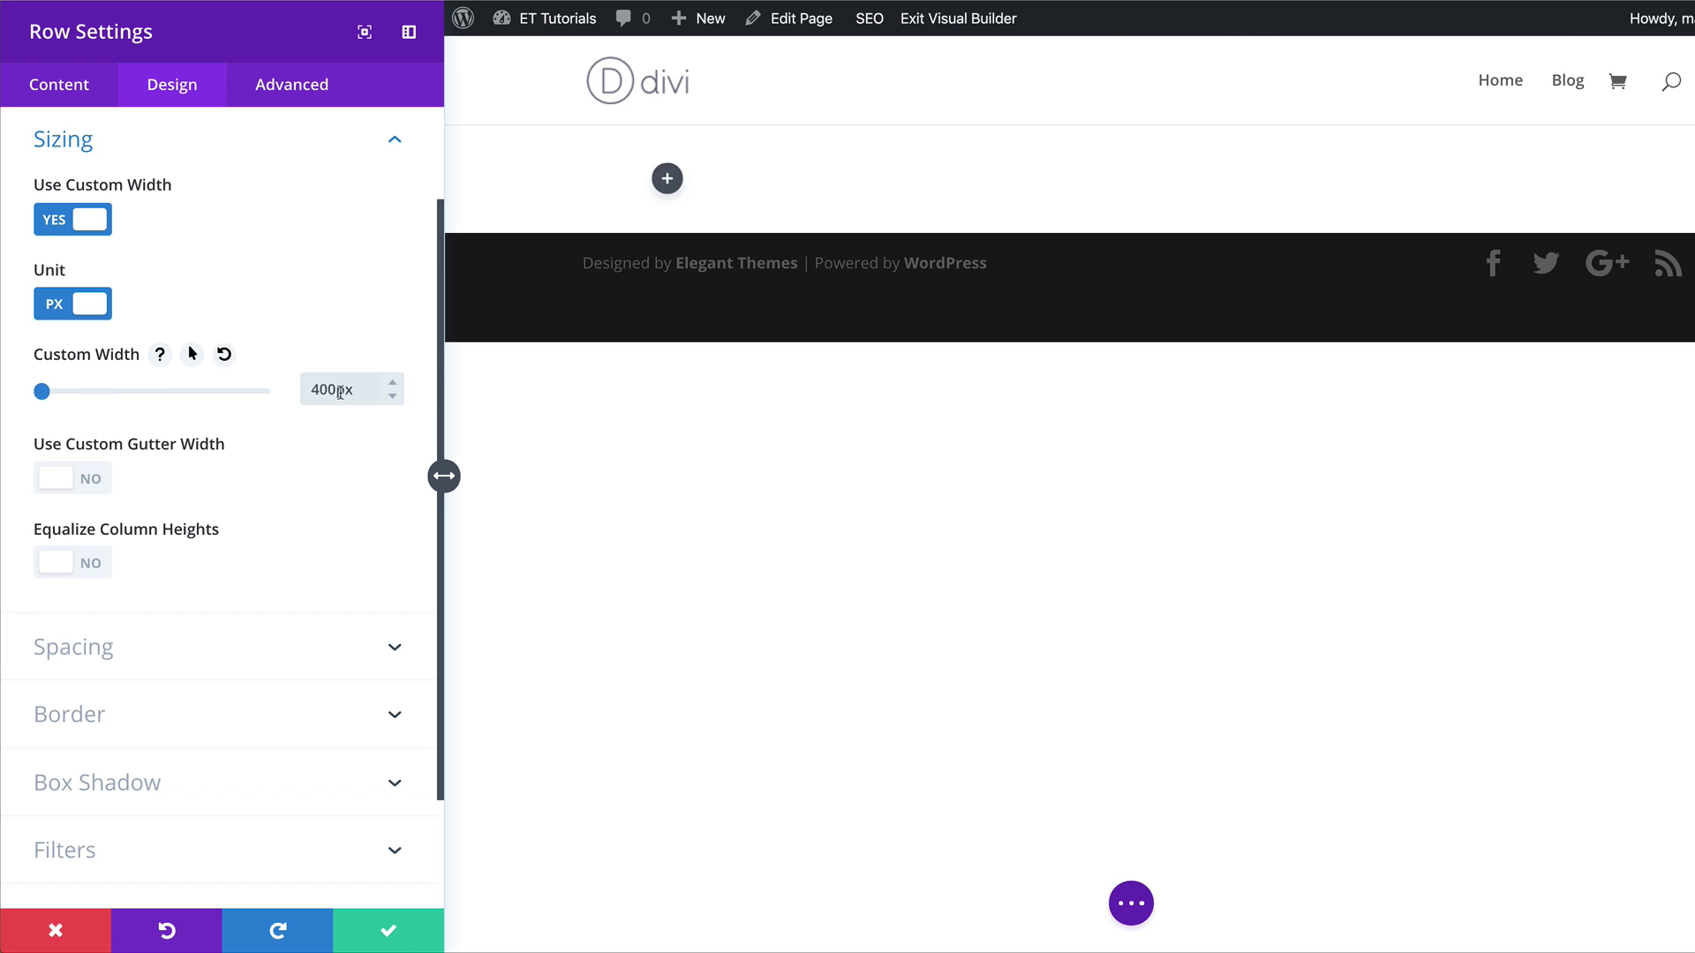
left_click(95, 484)
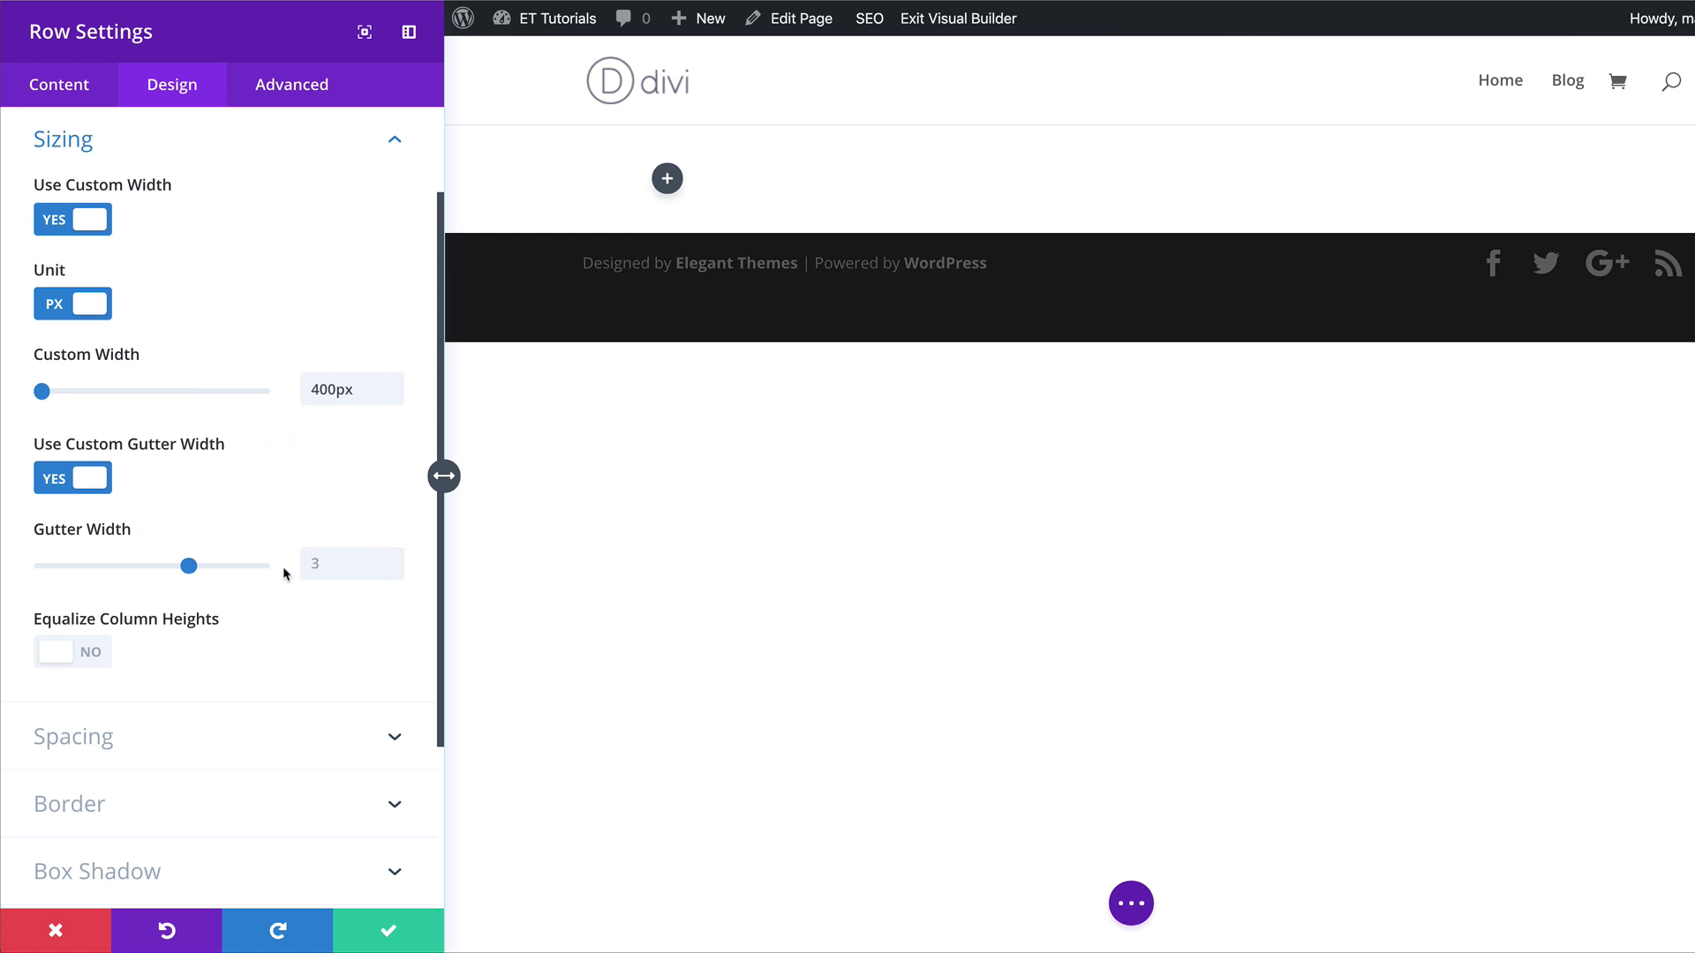
left_click(351, 566)
type("1")
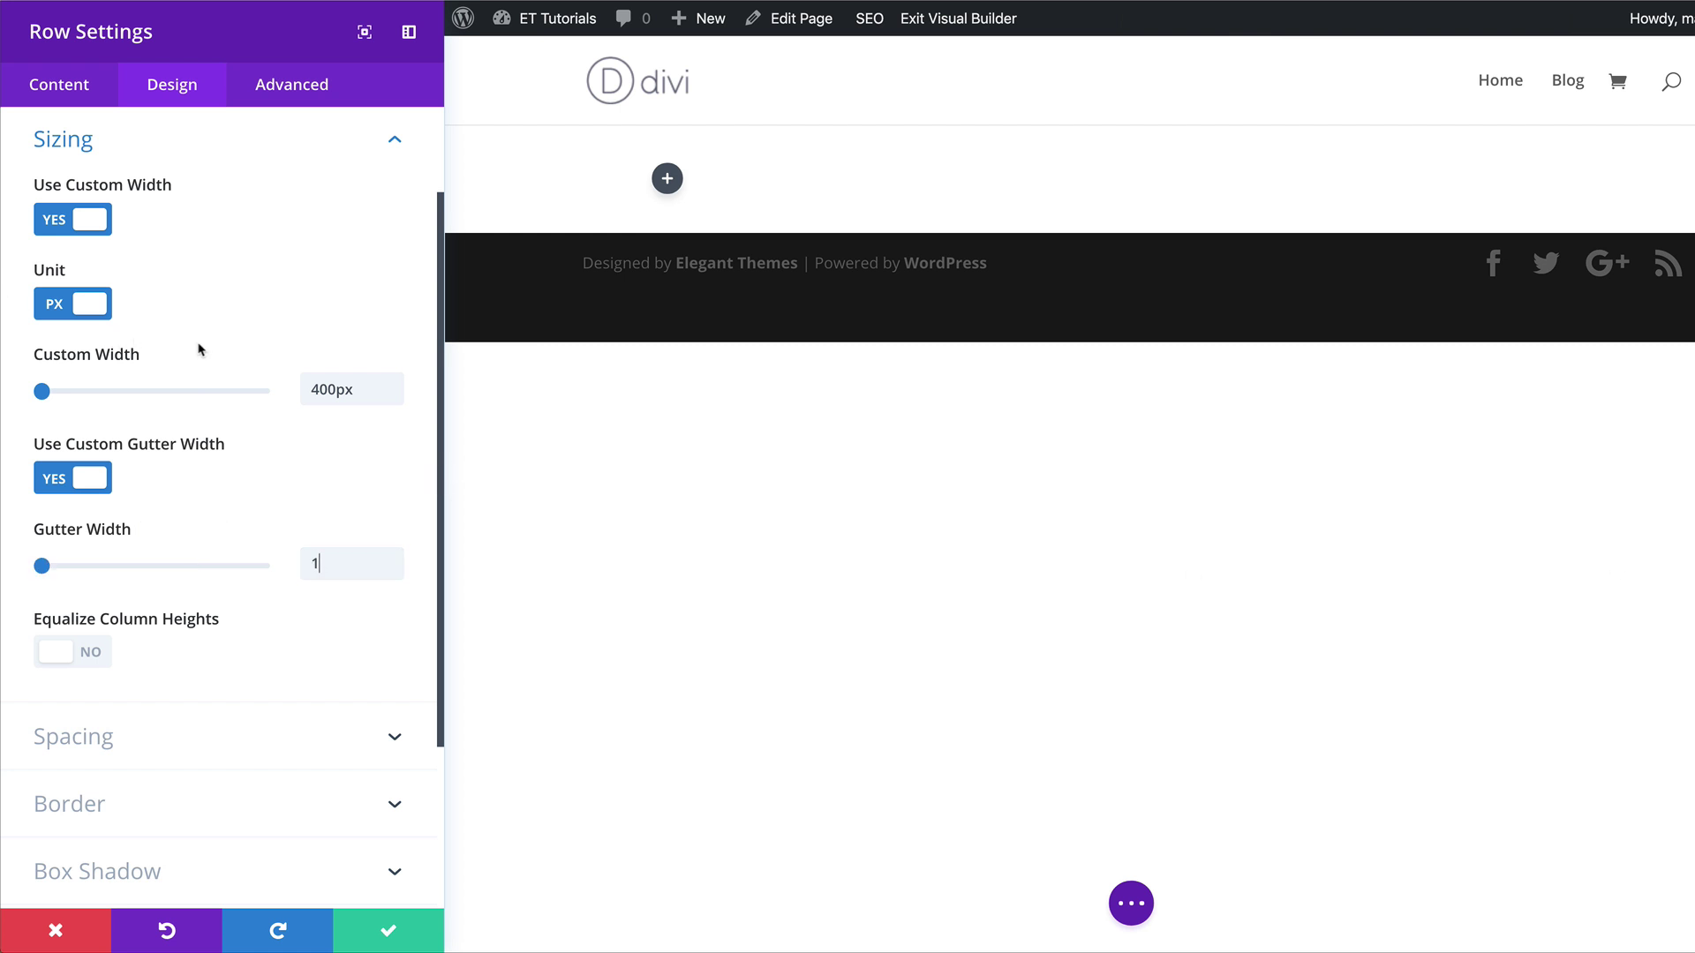
Give the row's custom width a hover value of 2000px and switch back to the default state
mouse_move(148, 357)
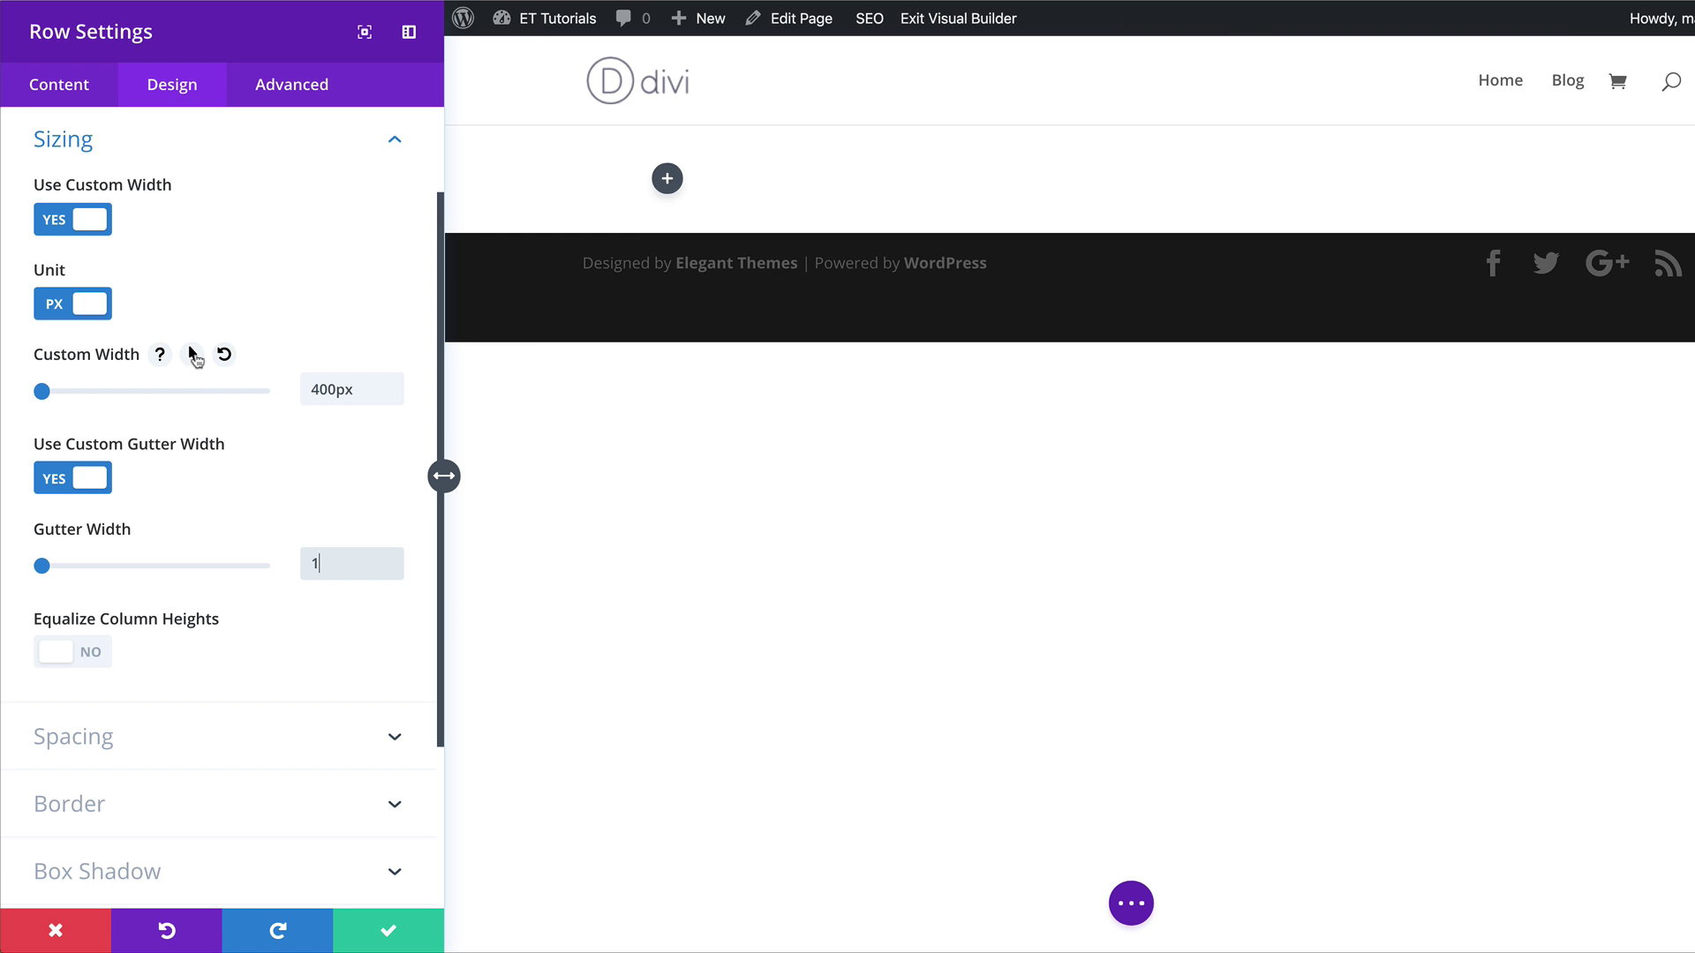
left_click(193, 356)
left_click(323, 392)
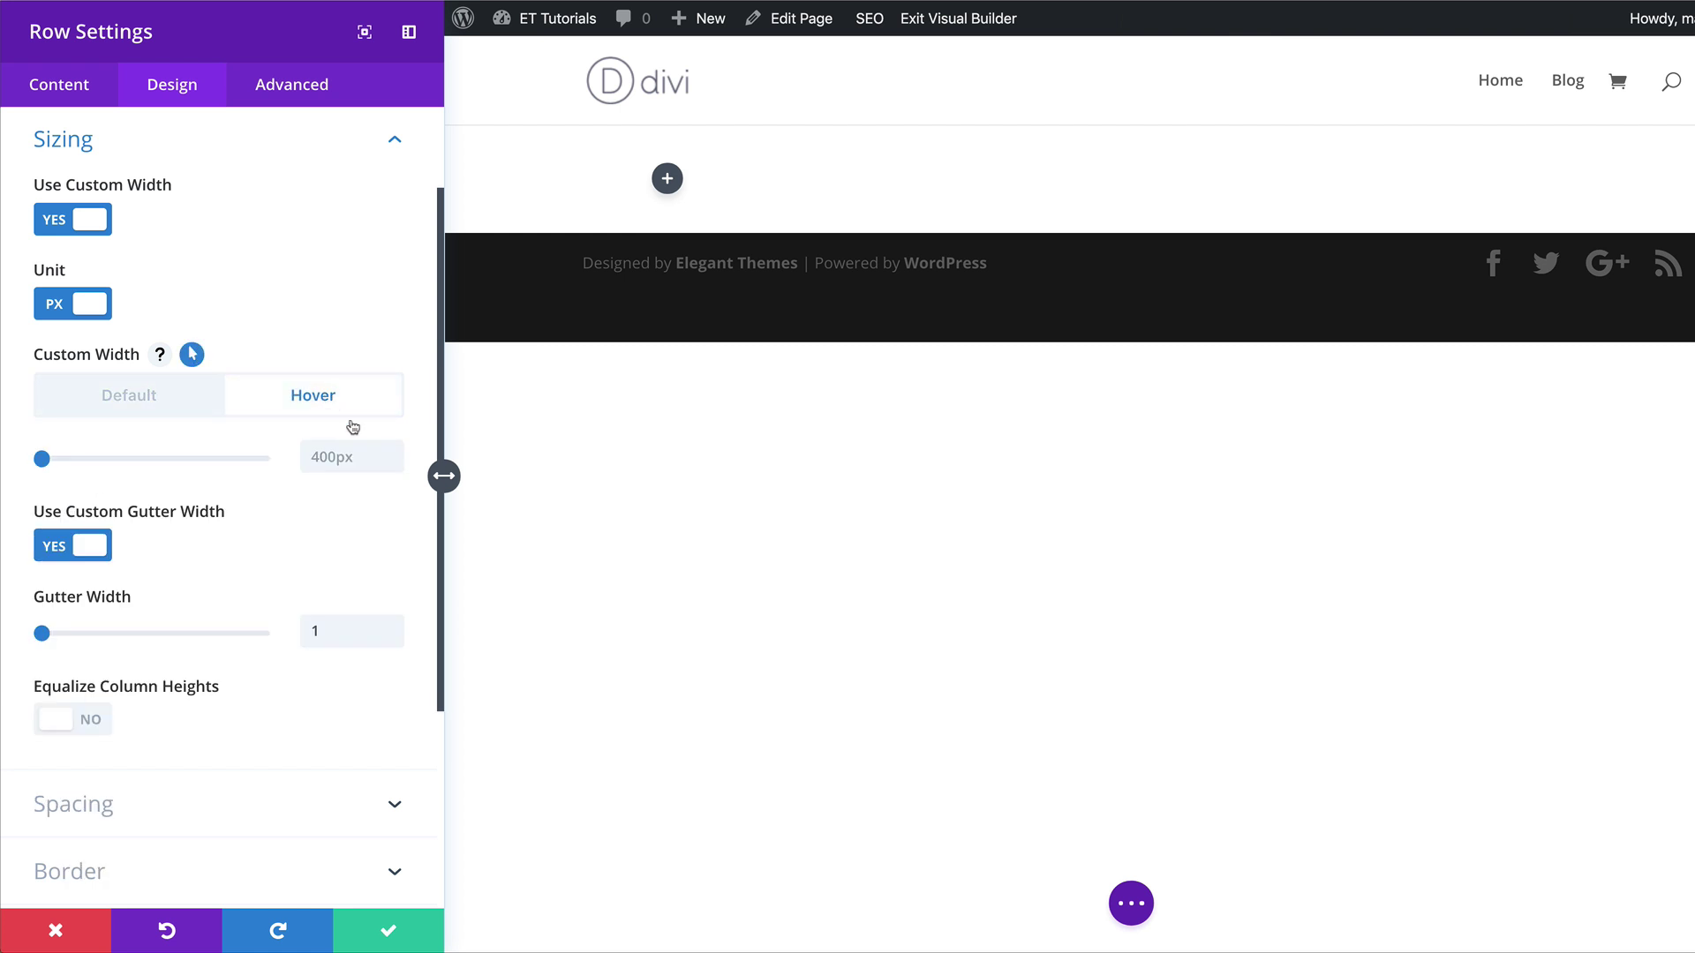
left_click(309, 457)
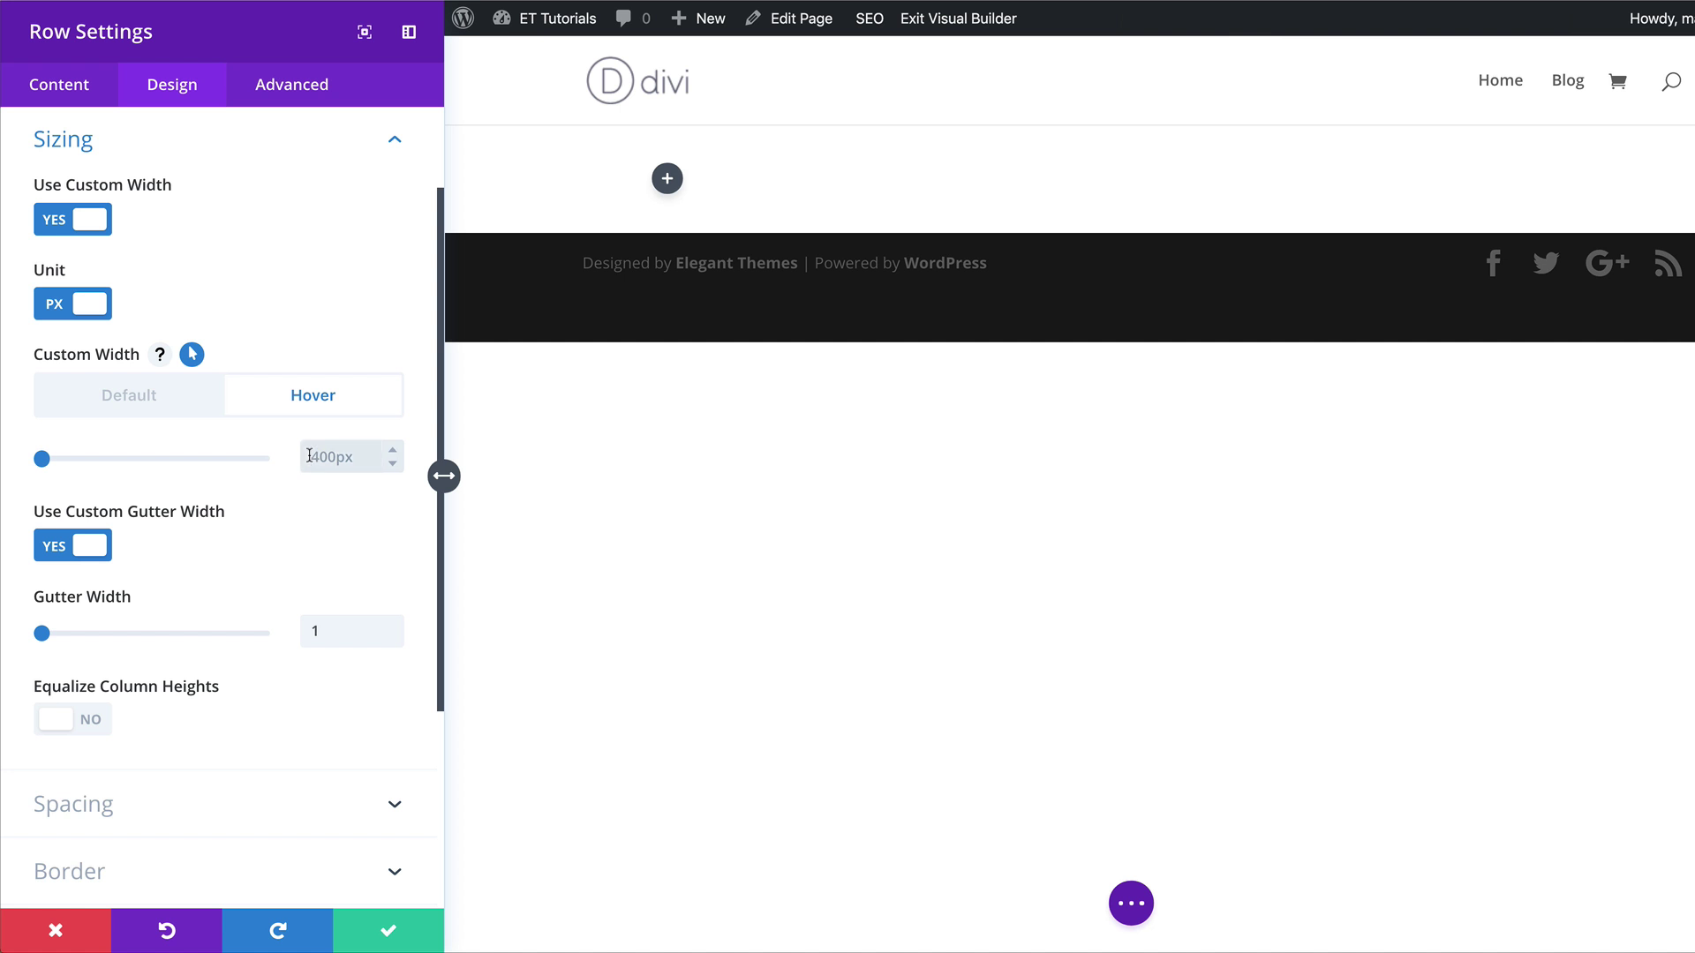
type("2000px")
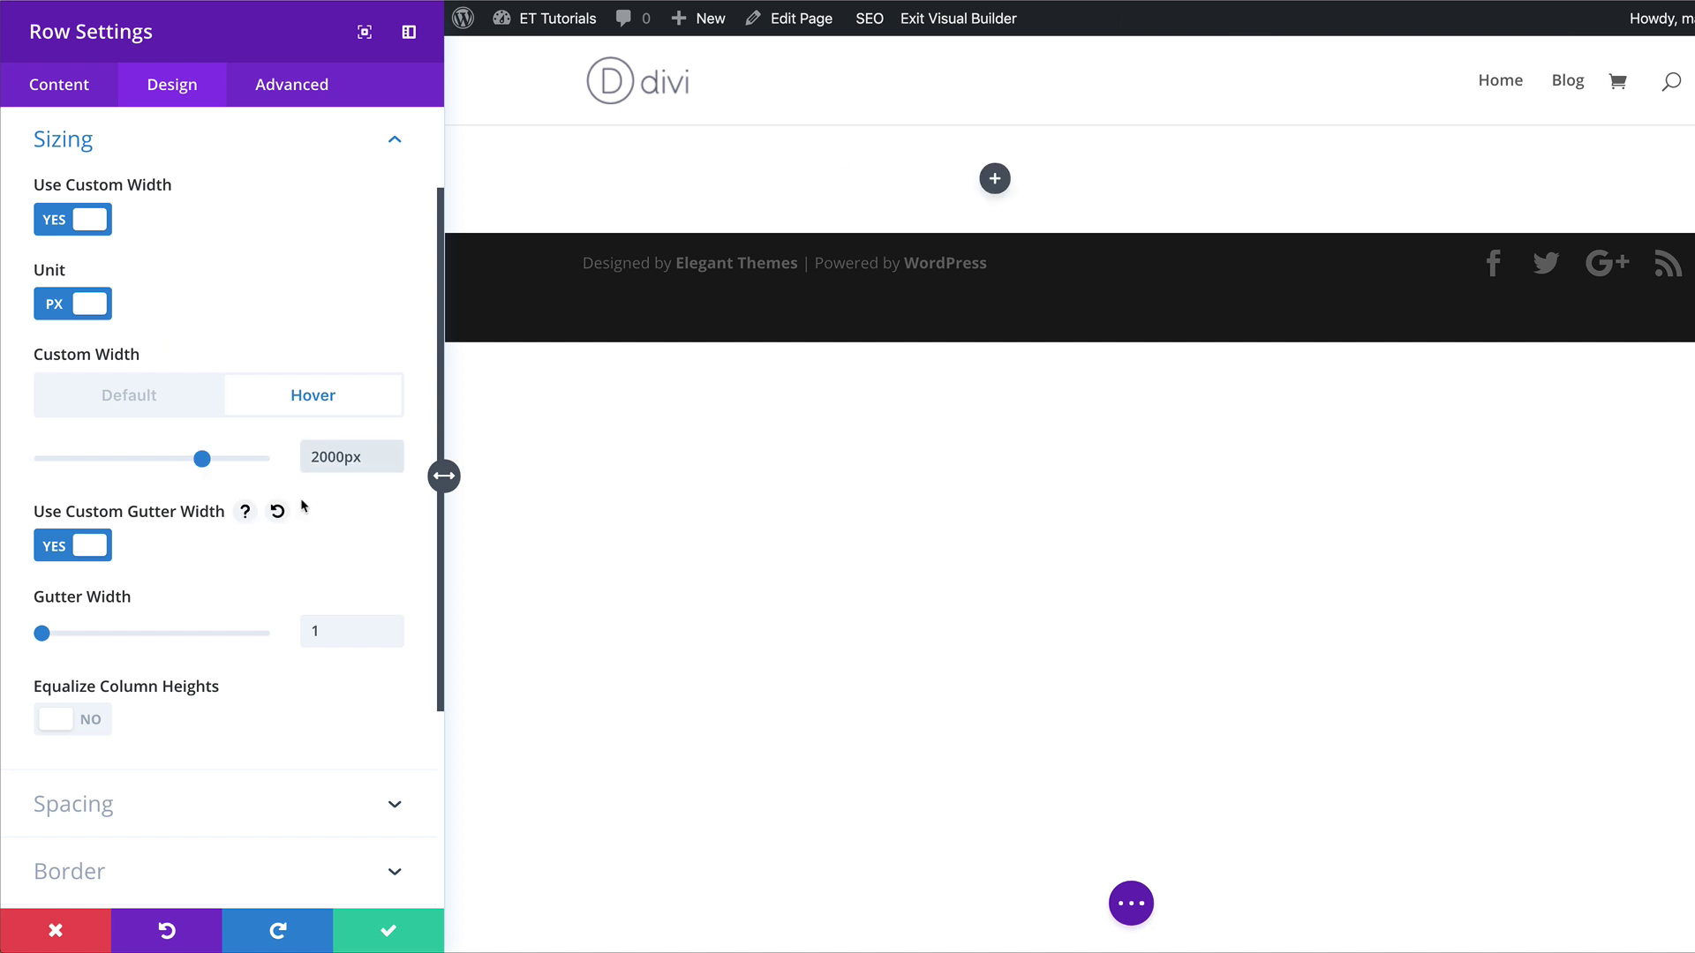
left_click(176, 399)
left_click(303, 401)
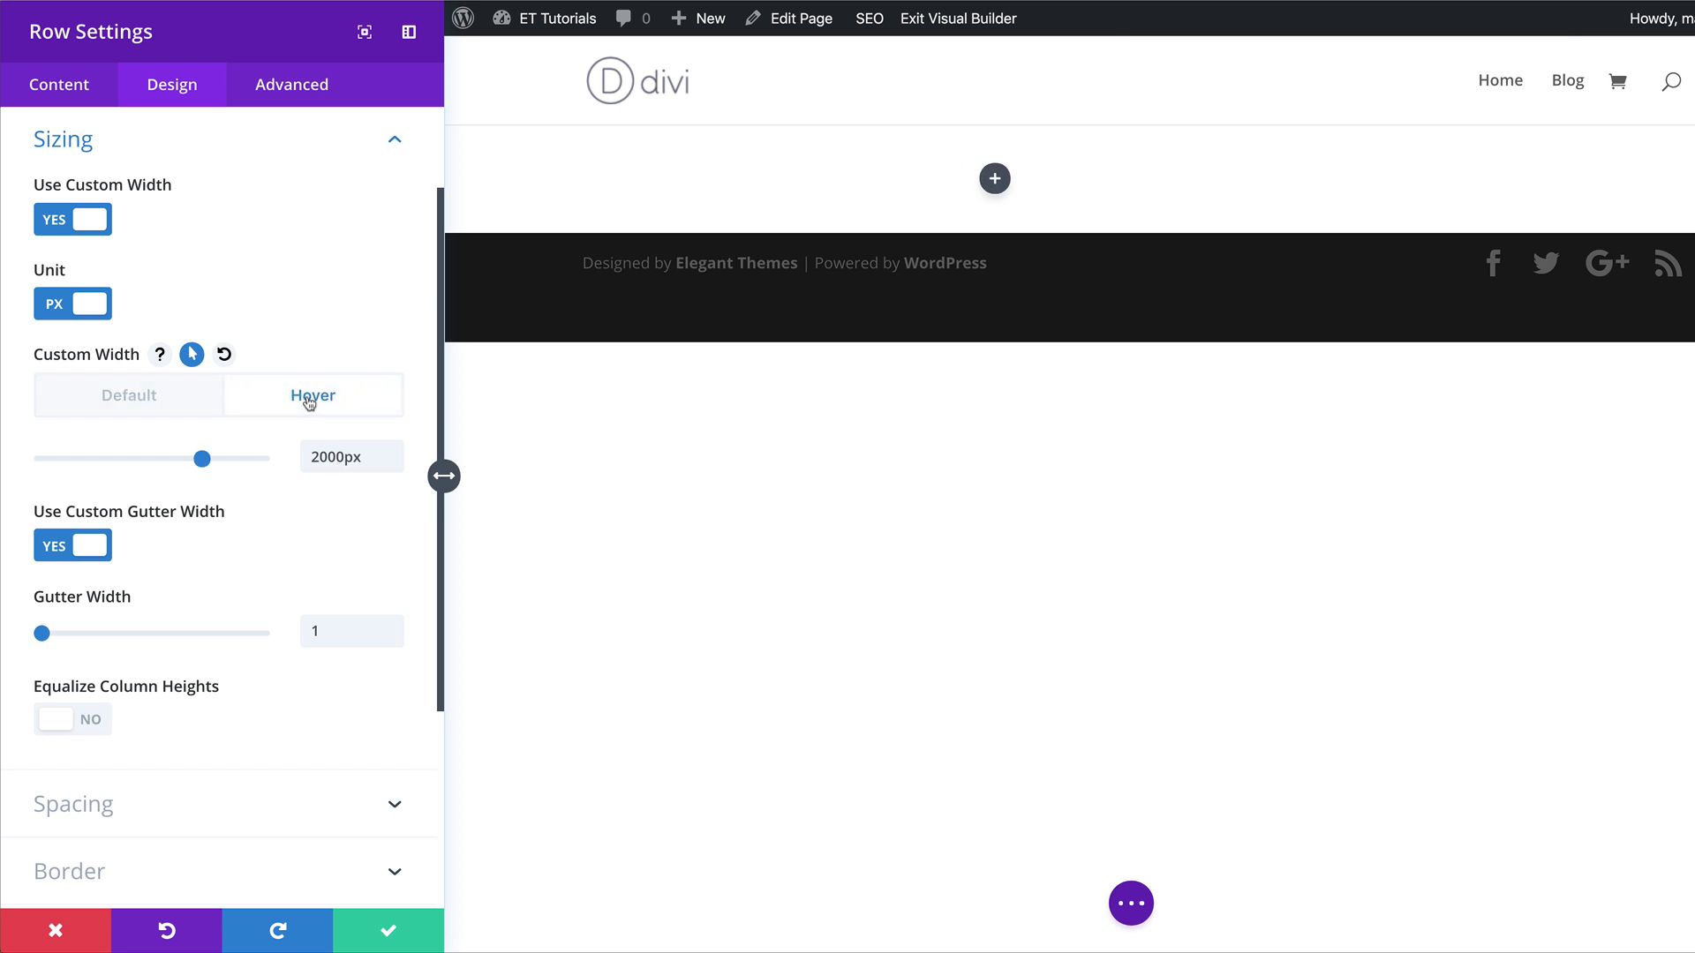
left_click(174, 401)
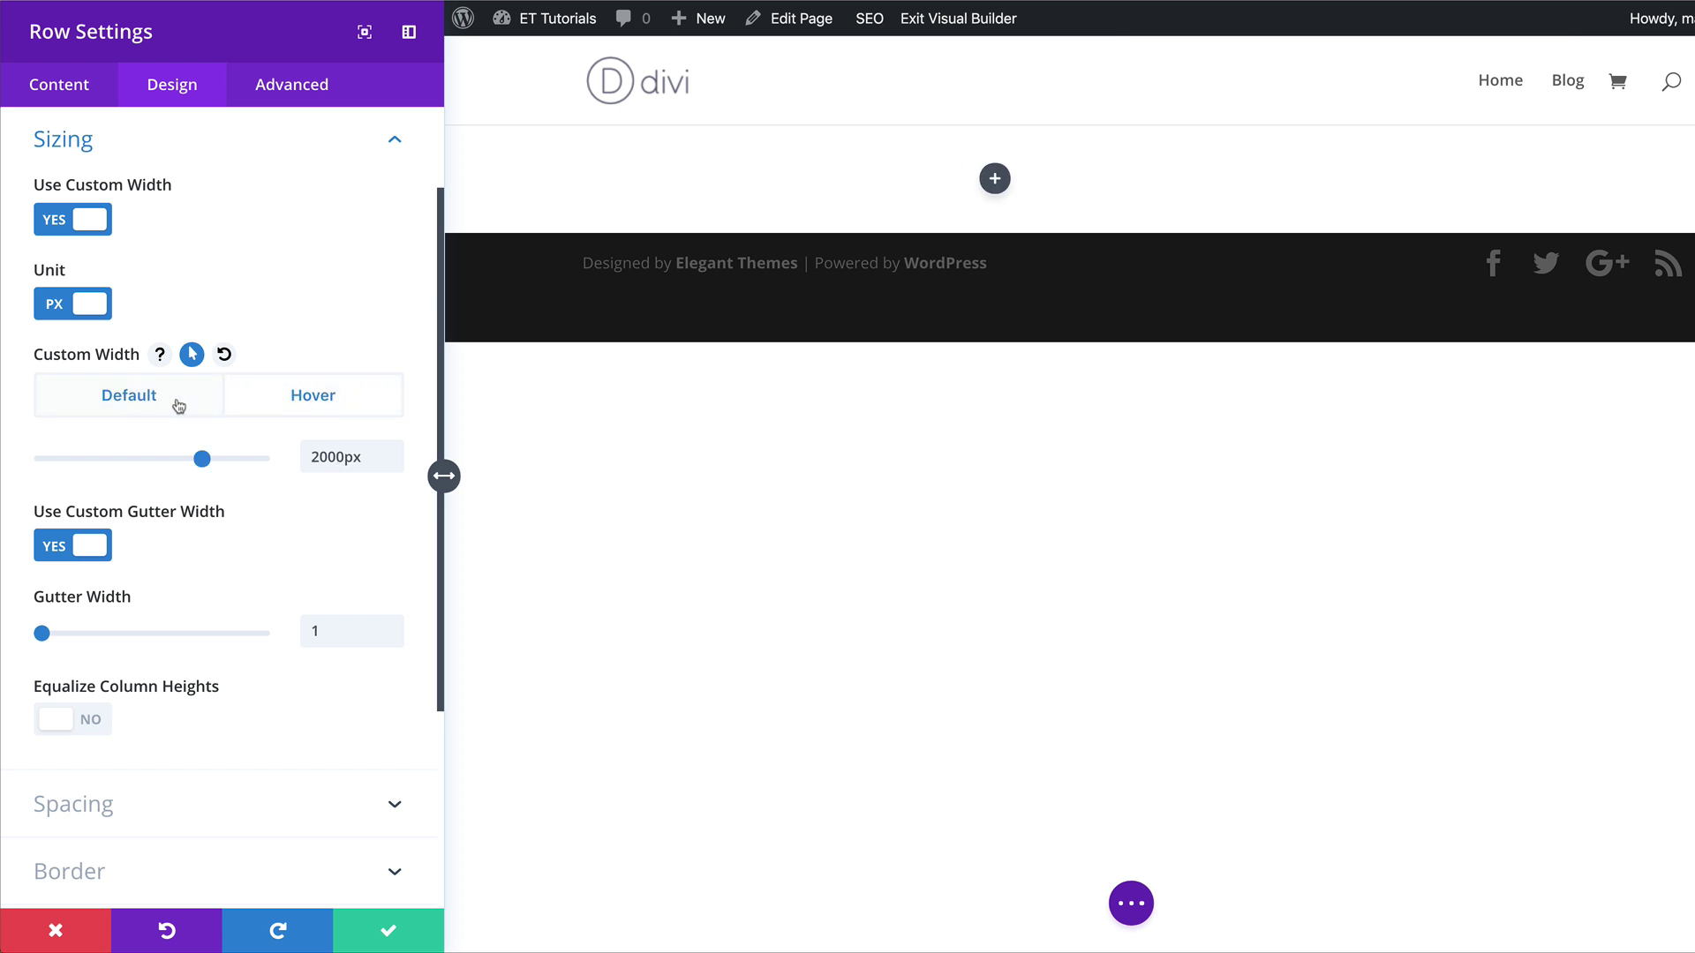
Set the row's top and bottom custom padding to 0px with the two values linked
left_click(133, 805)
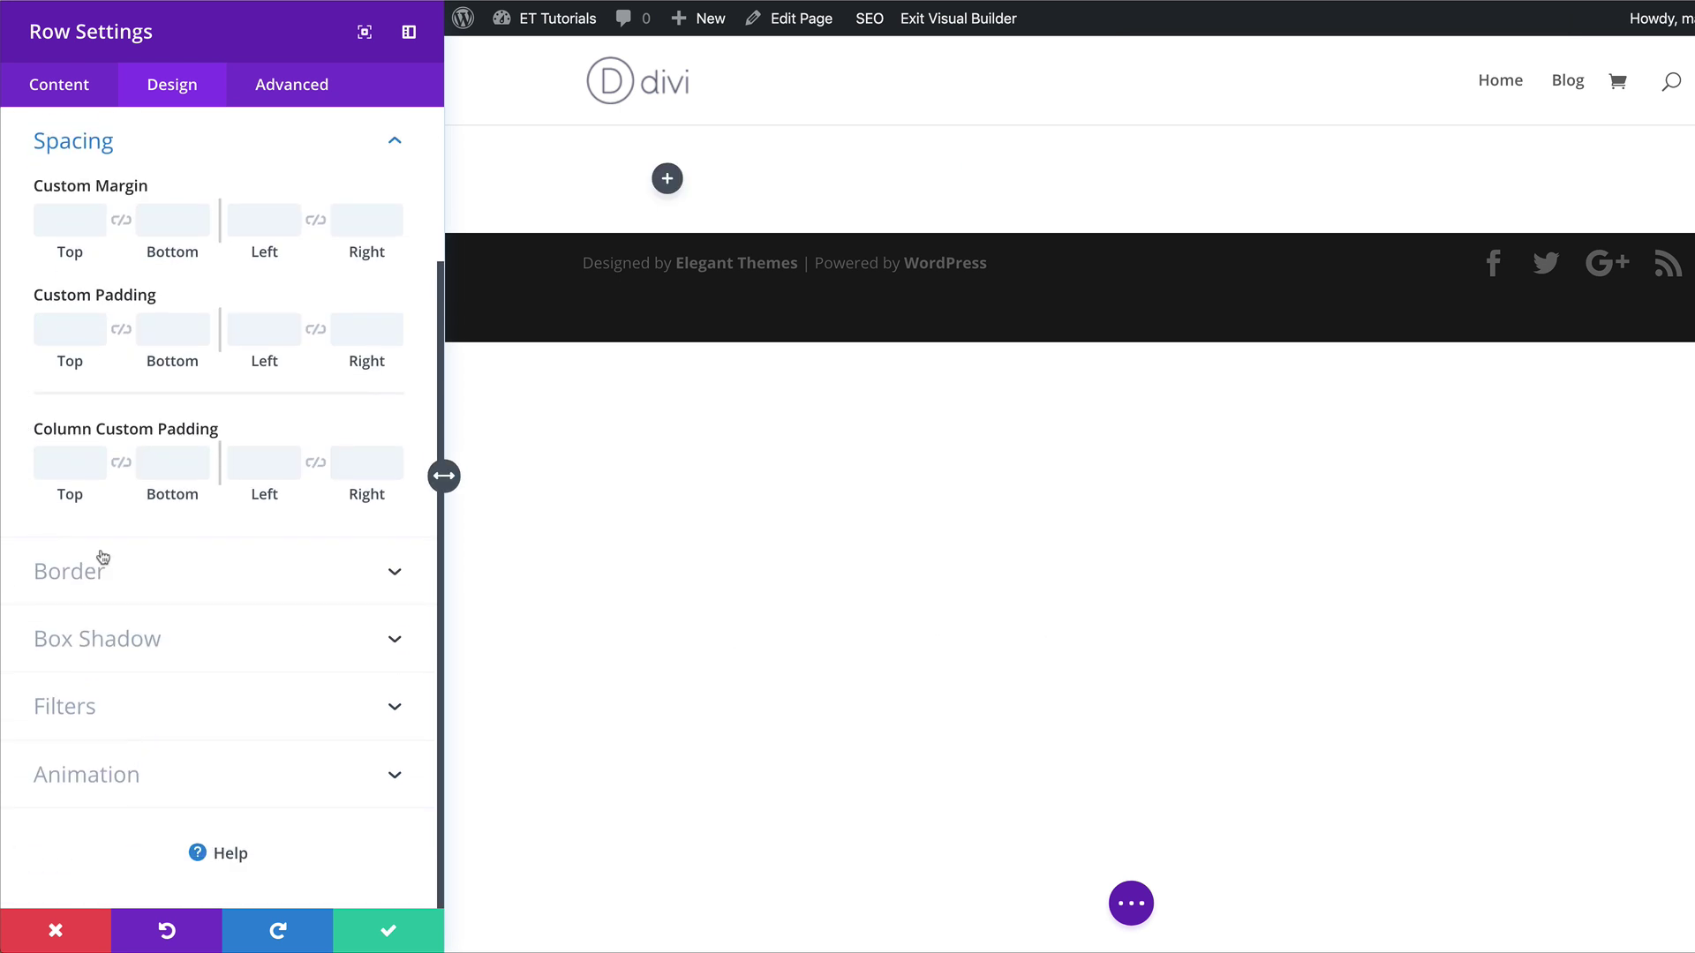
left_click(76, 335)
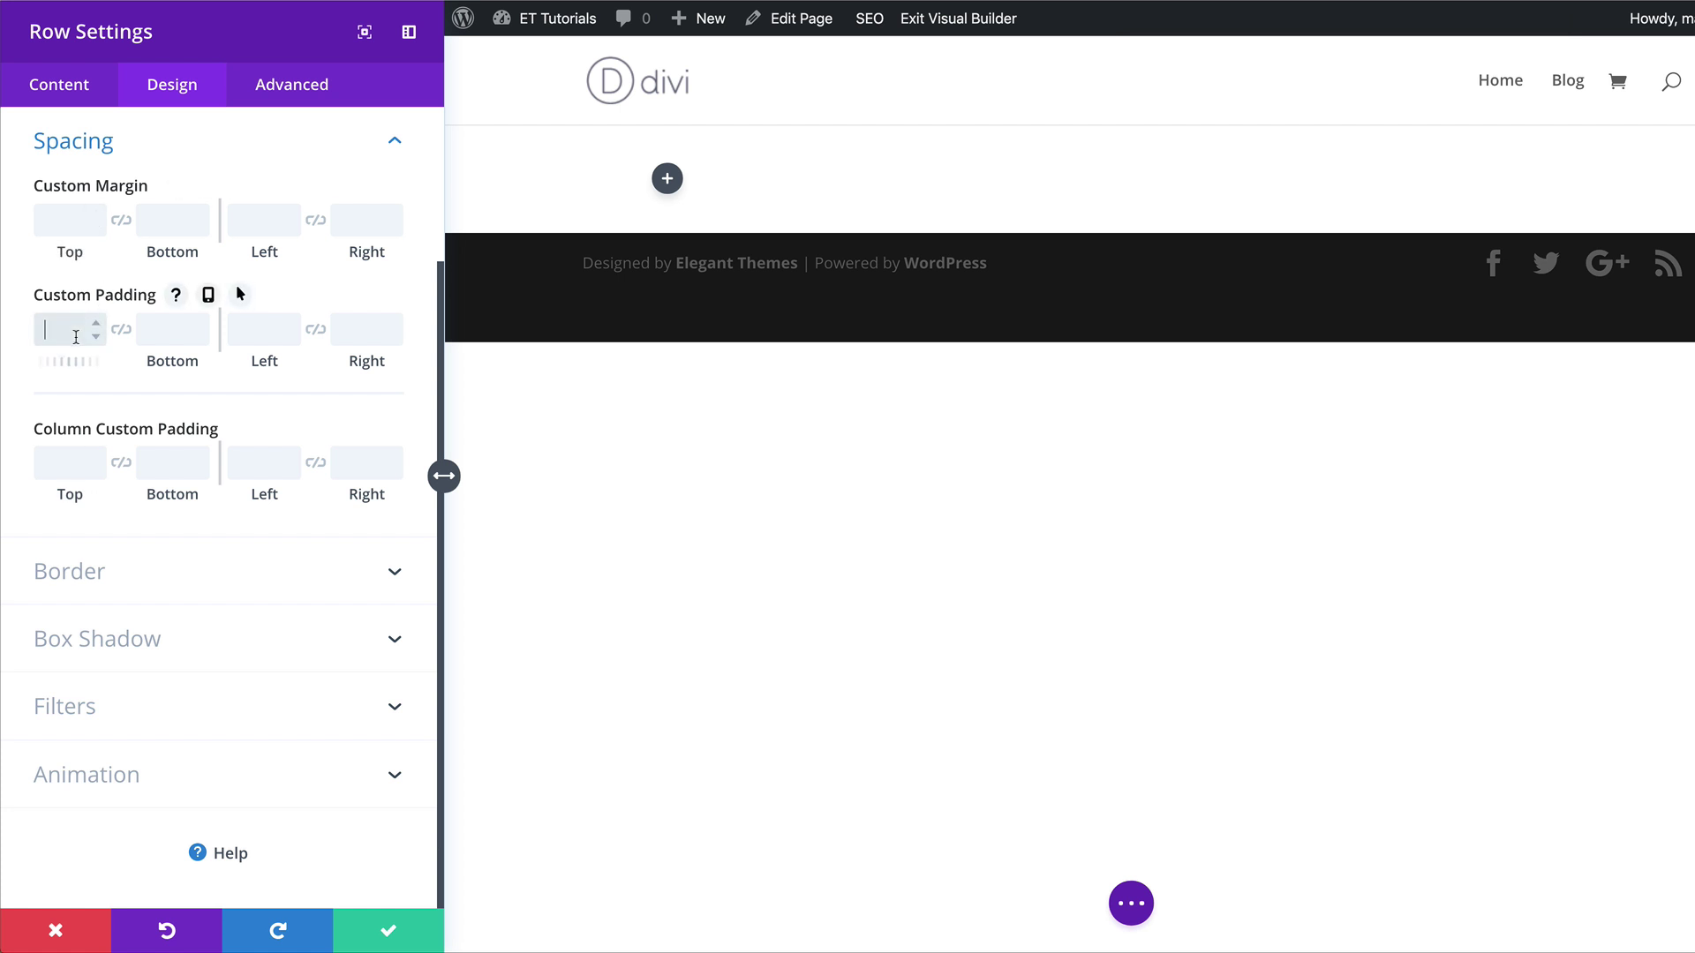
type("0")
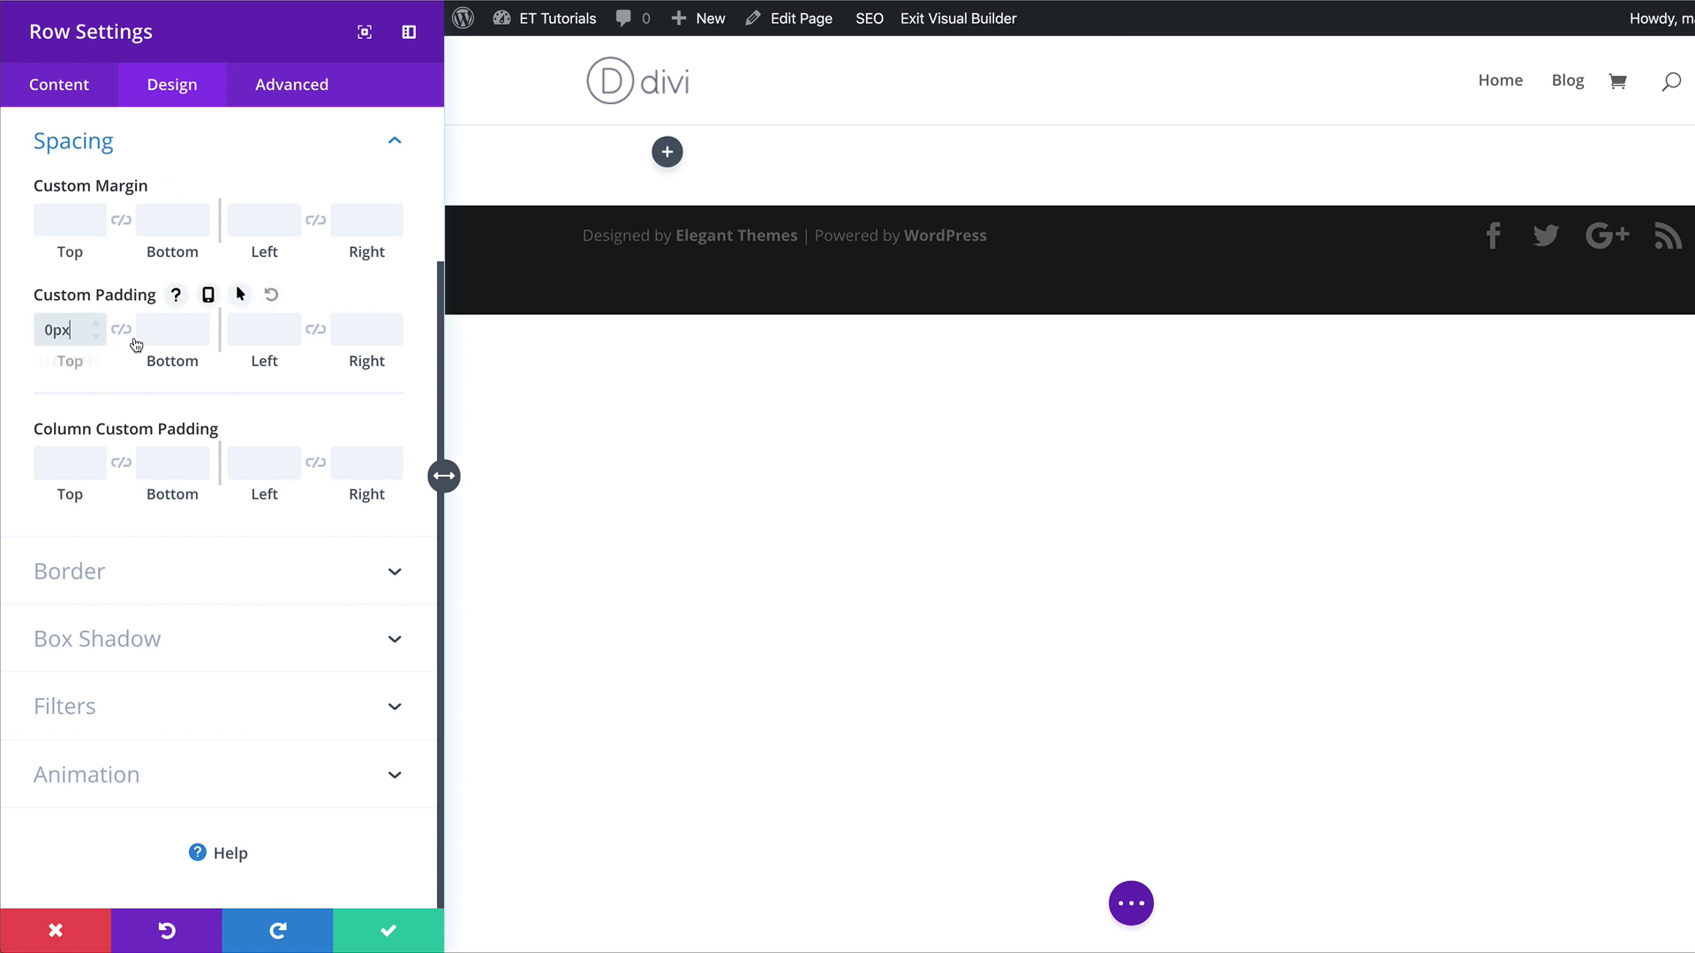
left_click(121, 329)
Add a left border 20px wide to the row
left_click(94, 573)
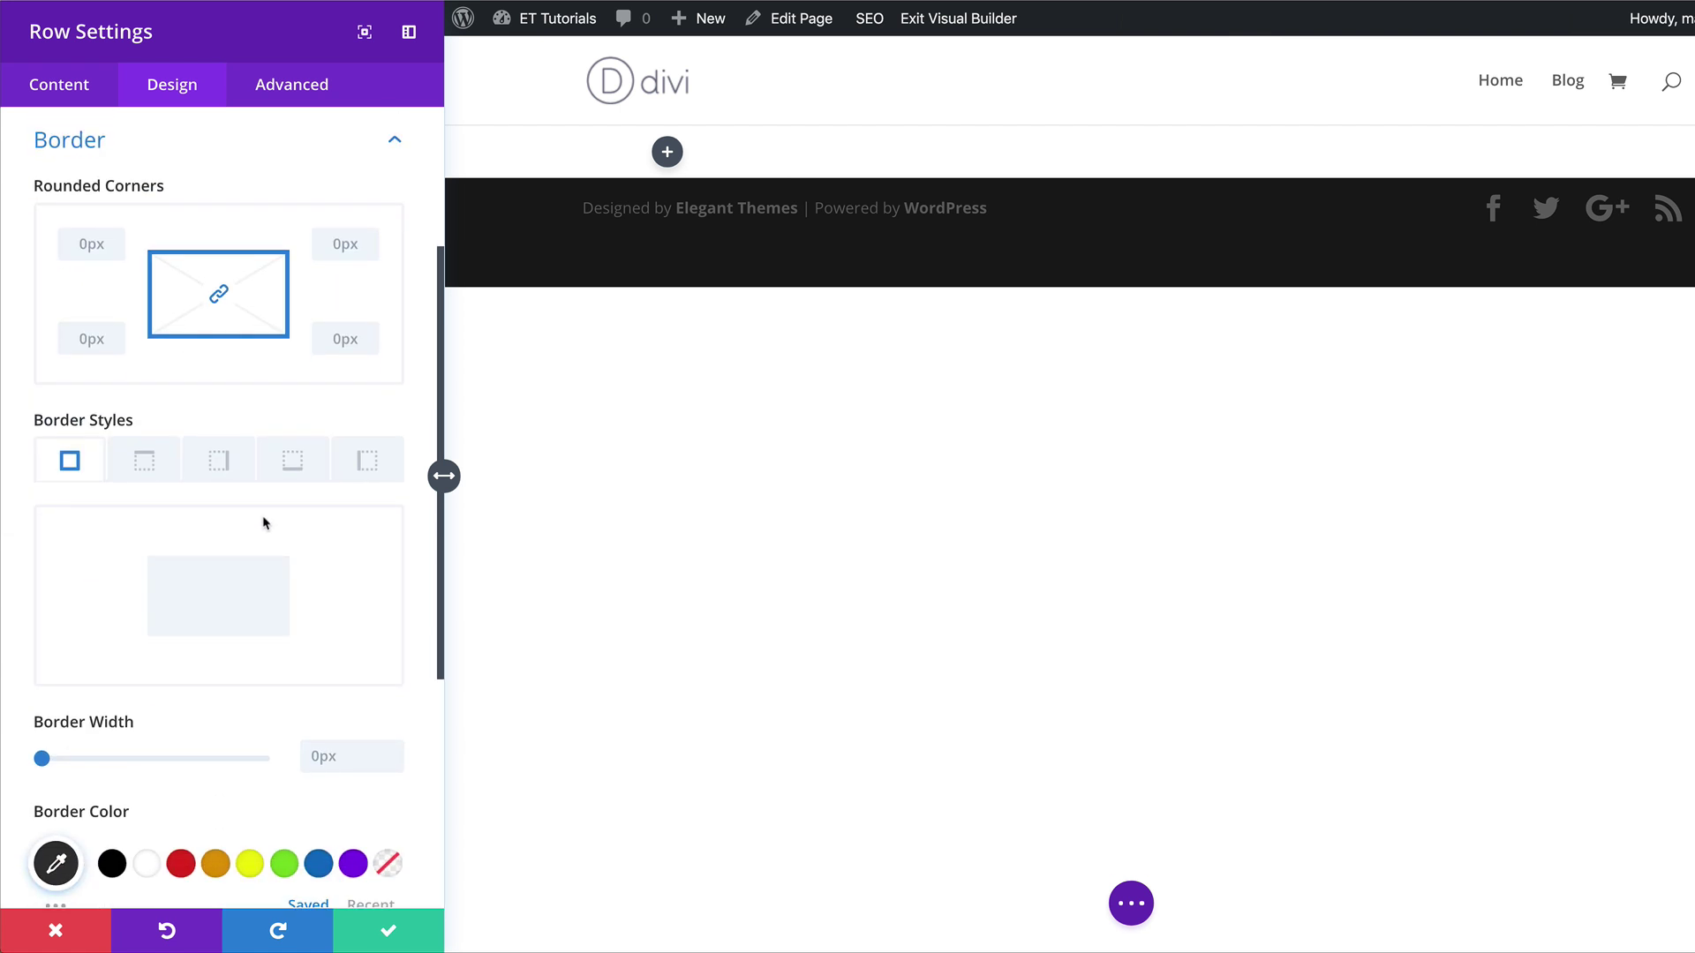
left_click(368, 463)
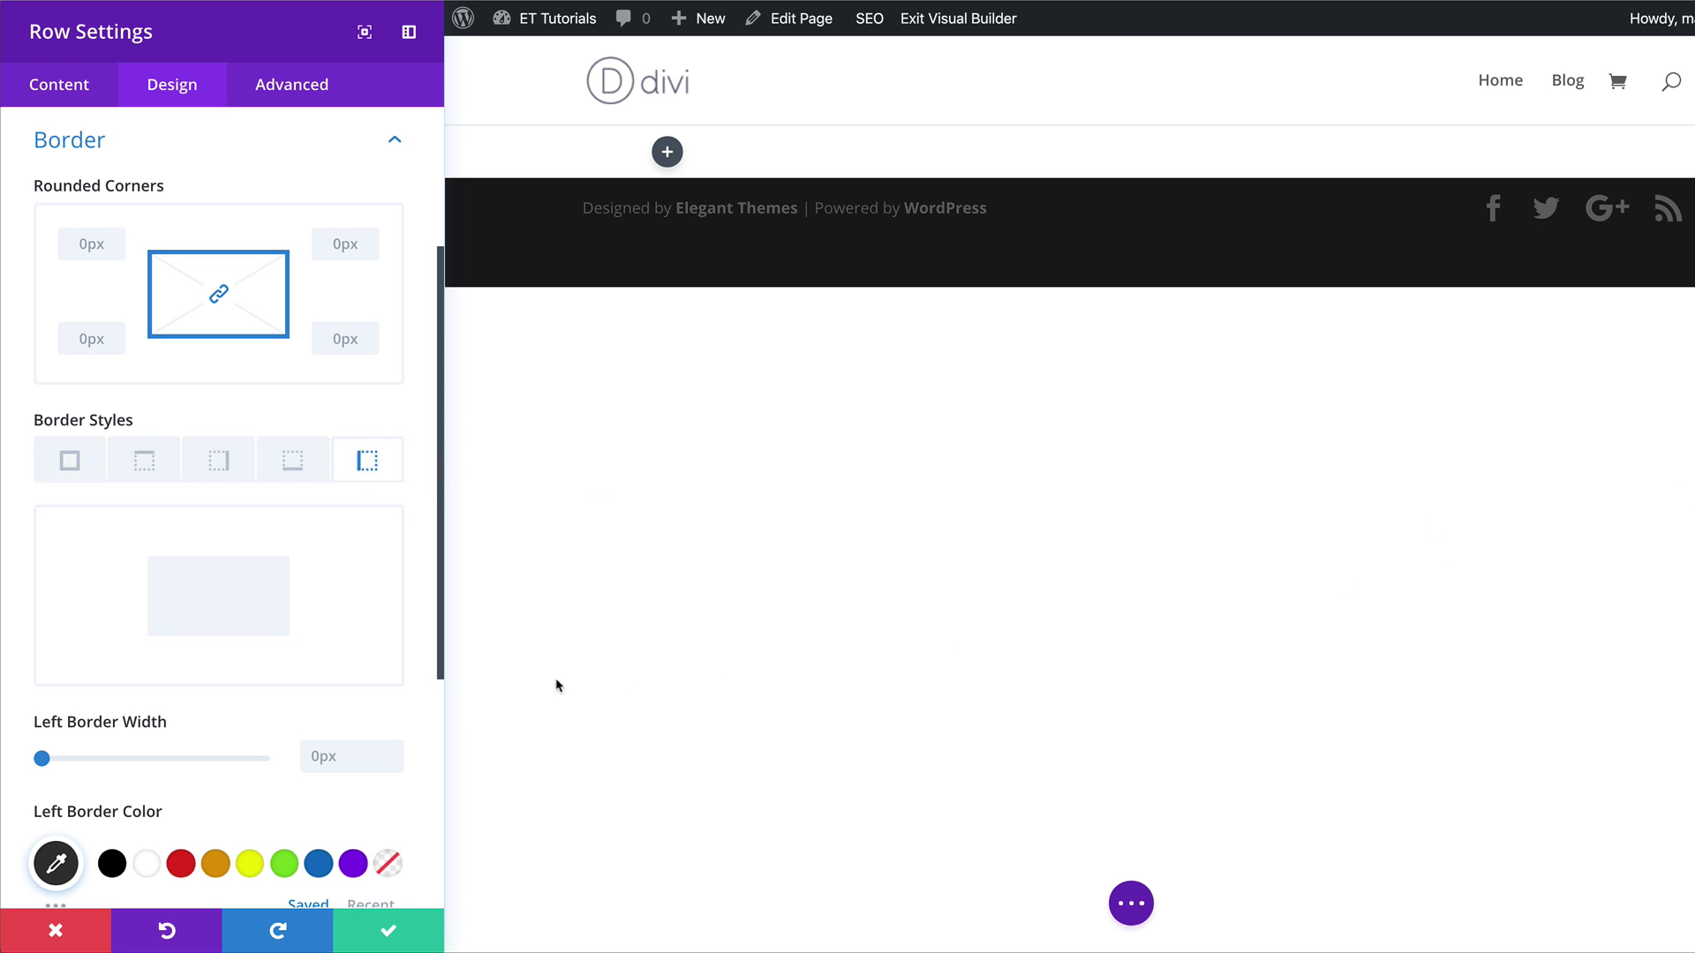
scroll(287, 693, "down", 1)
left_click(344, 753)
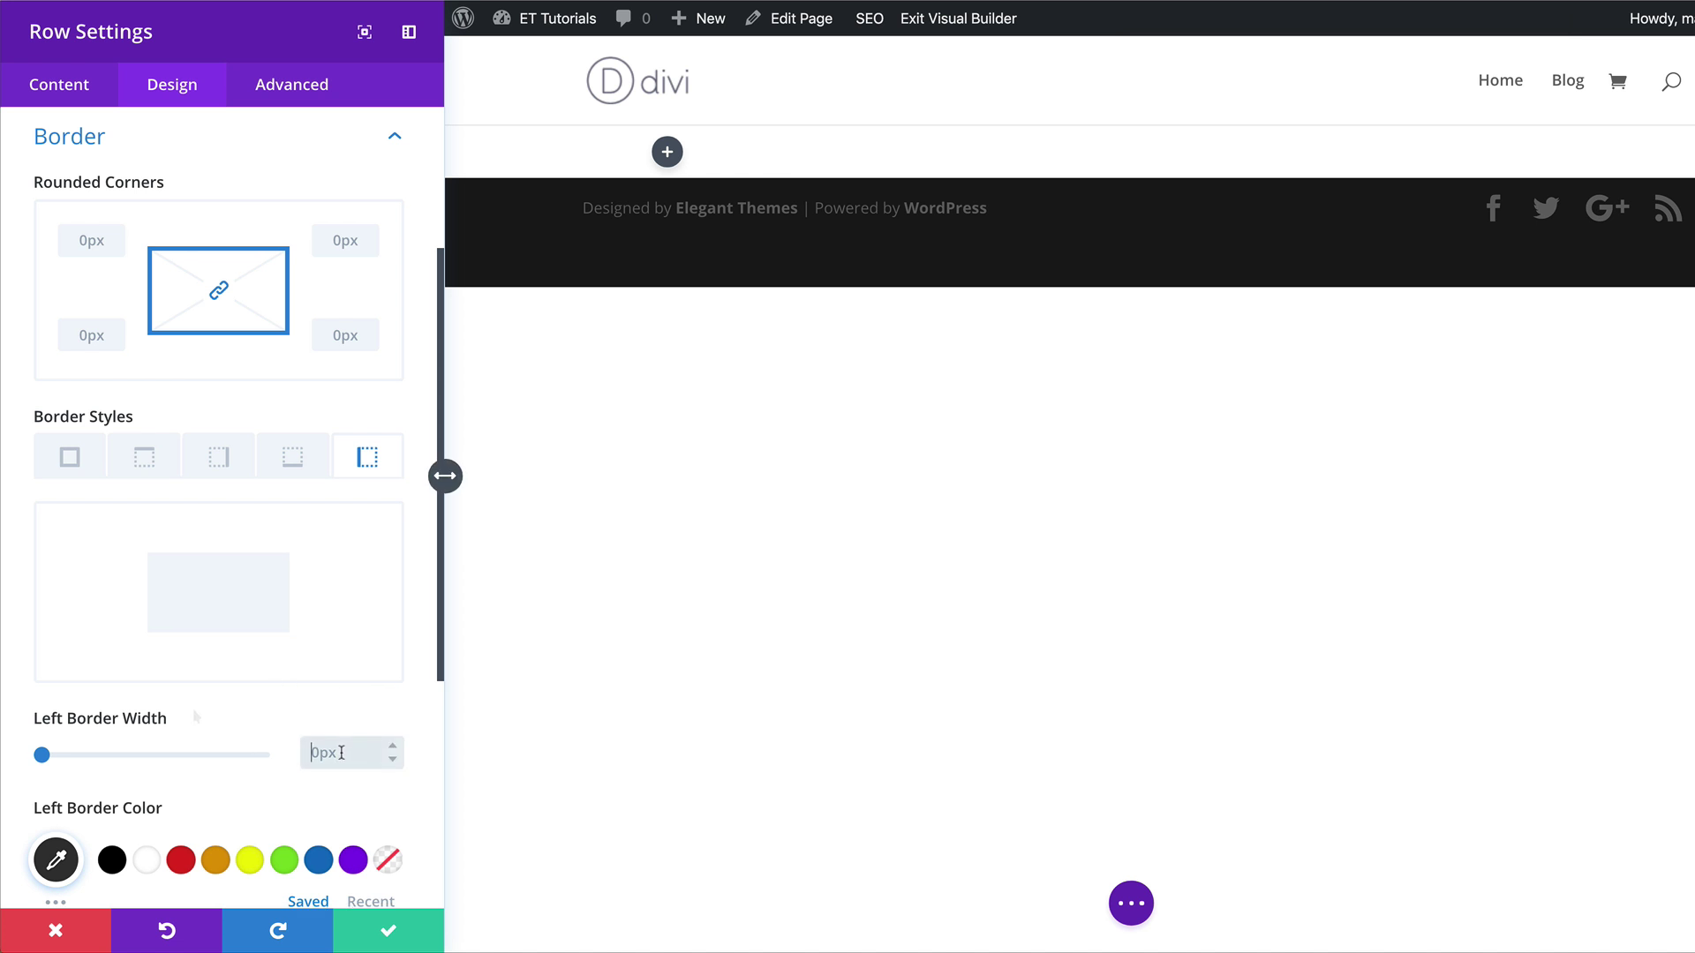
type("20px")
key("Return")
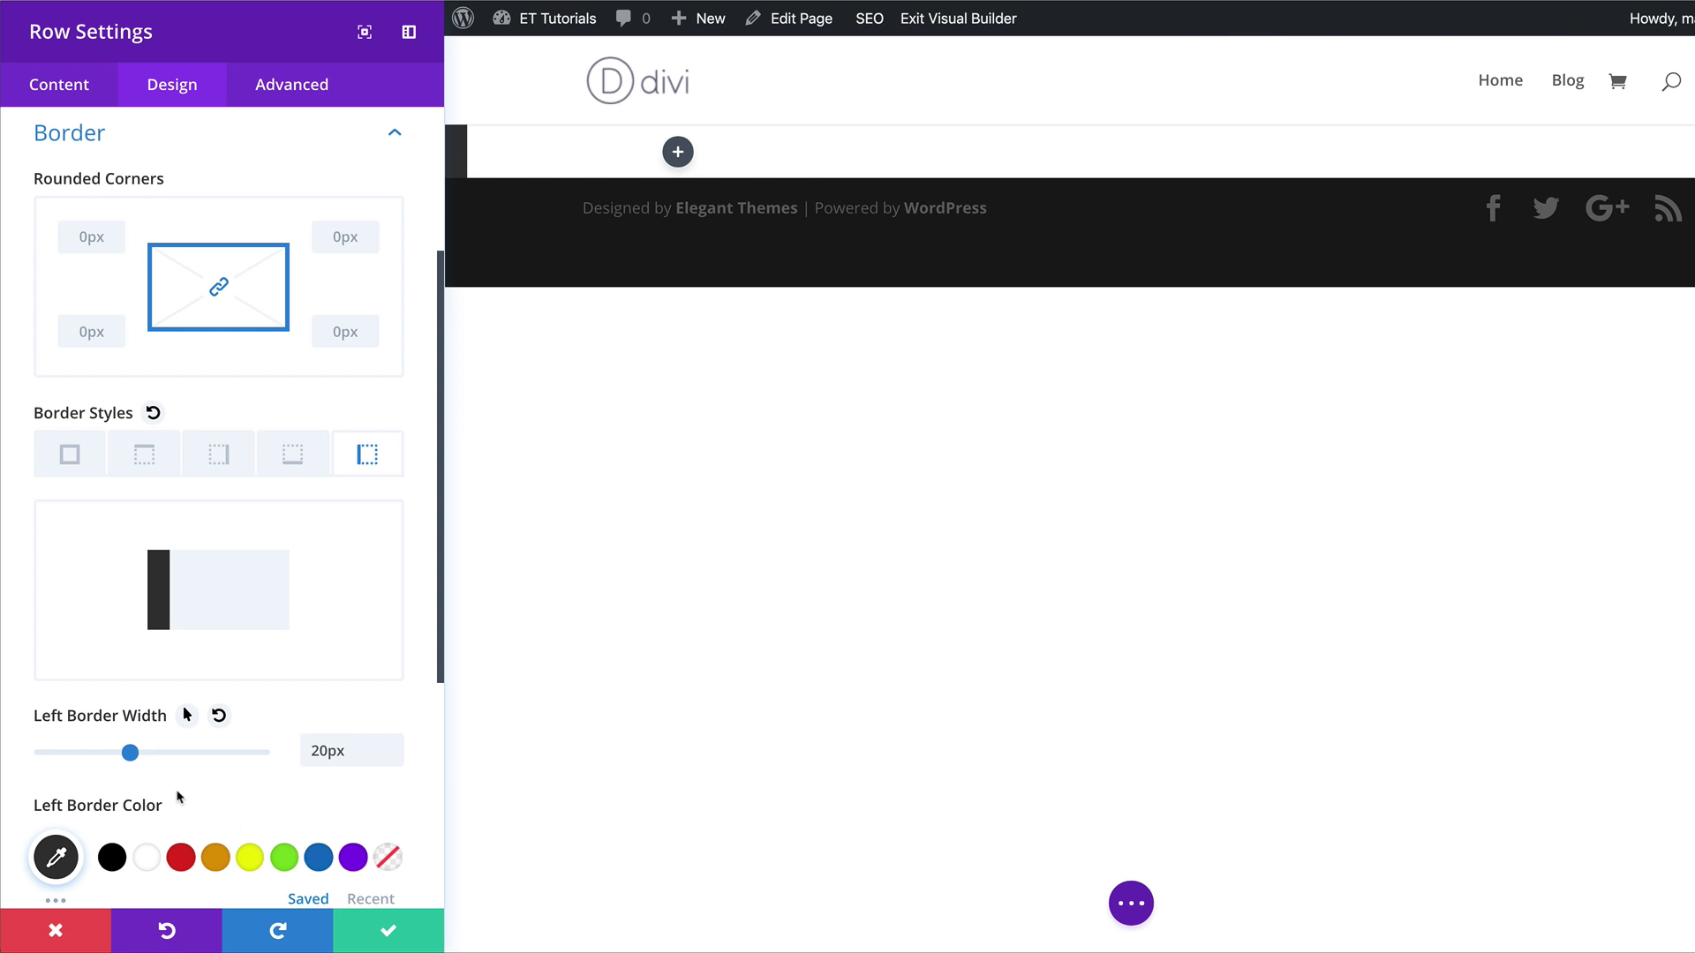
Set the row's left border color to #6d44ff
scroll(88, 786, "down", 2)
left_click(56, 758)
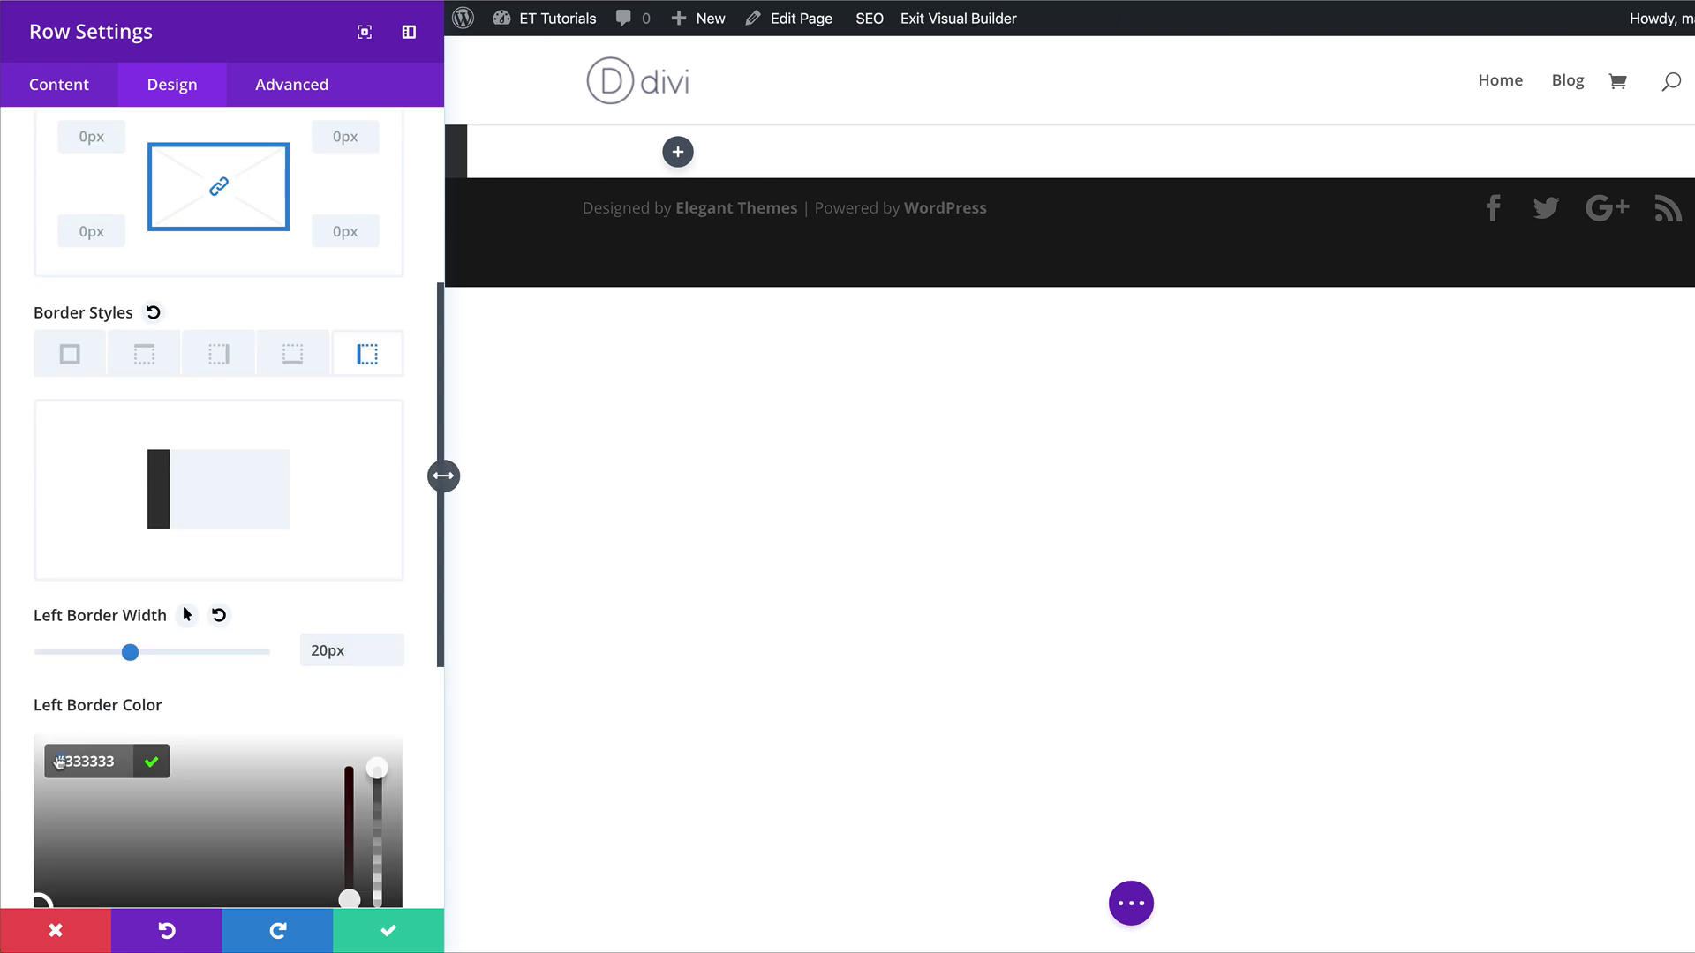
left_click_drag(65, 761, 121, 763)
type("6d44ff")
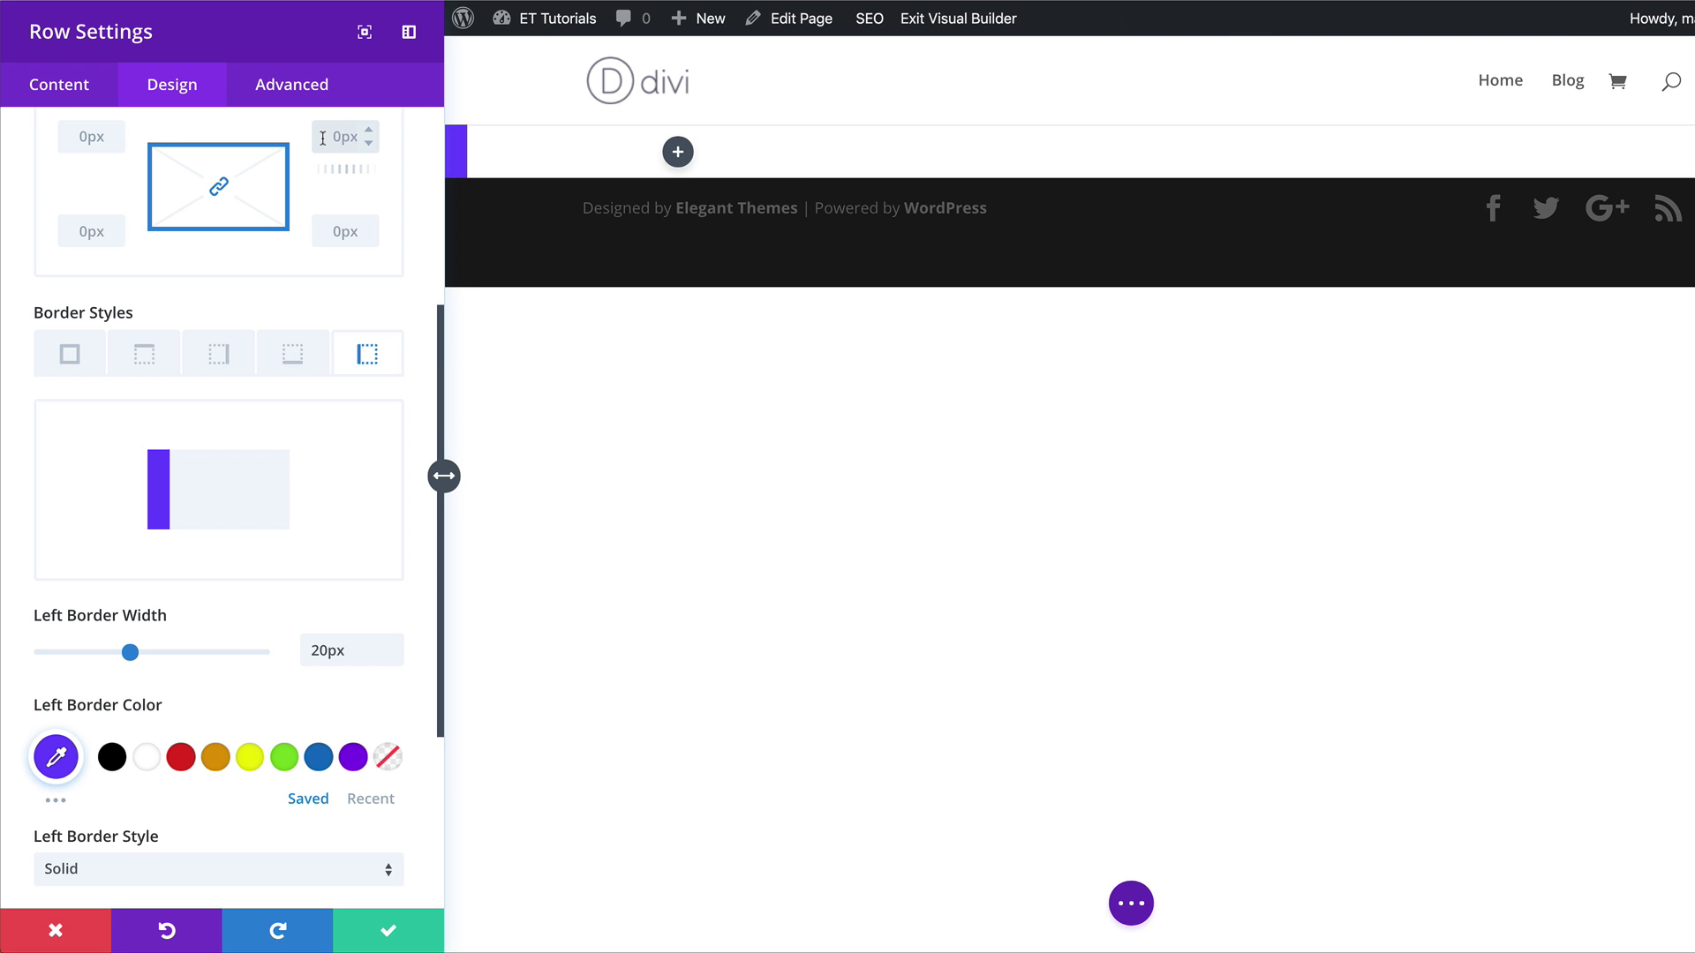
type("20")
scroll(216, 318, "up", 3)
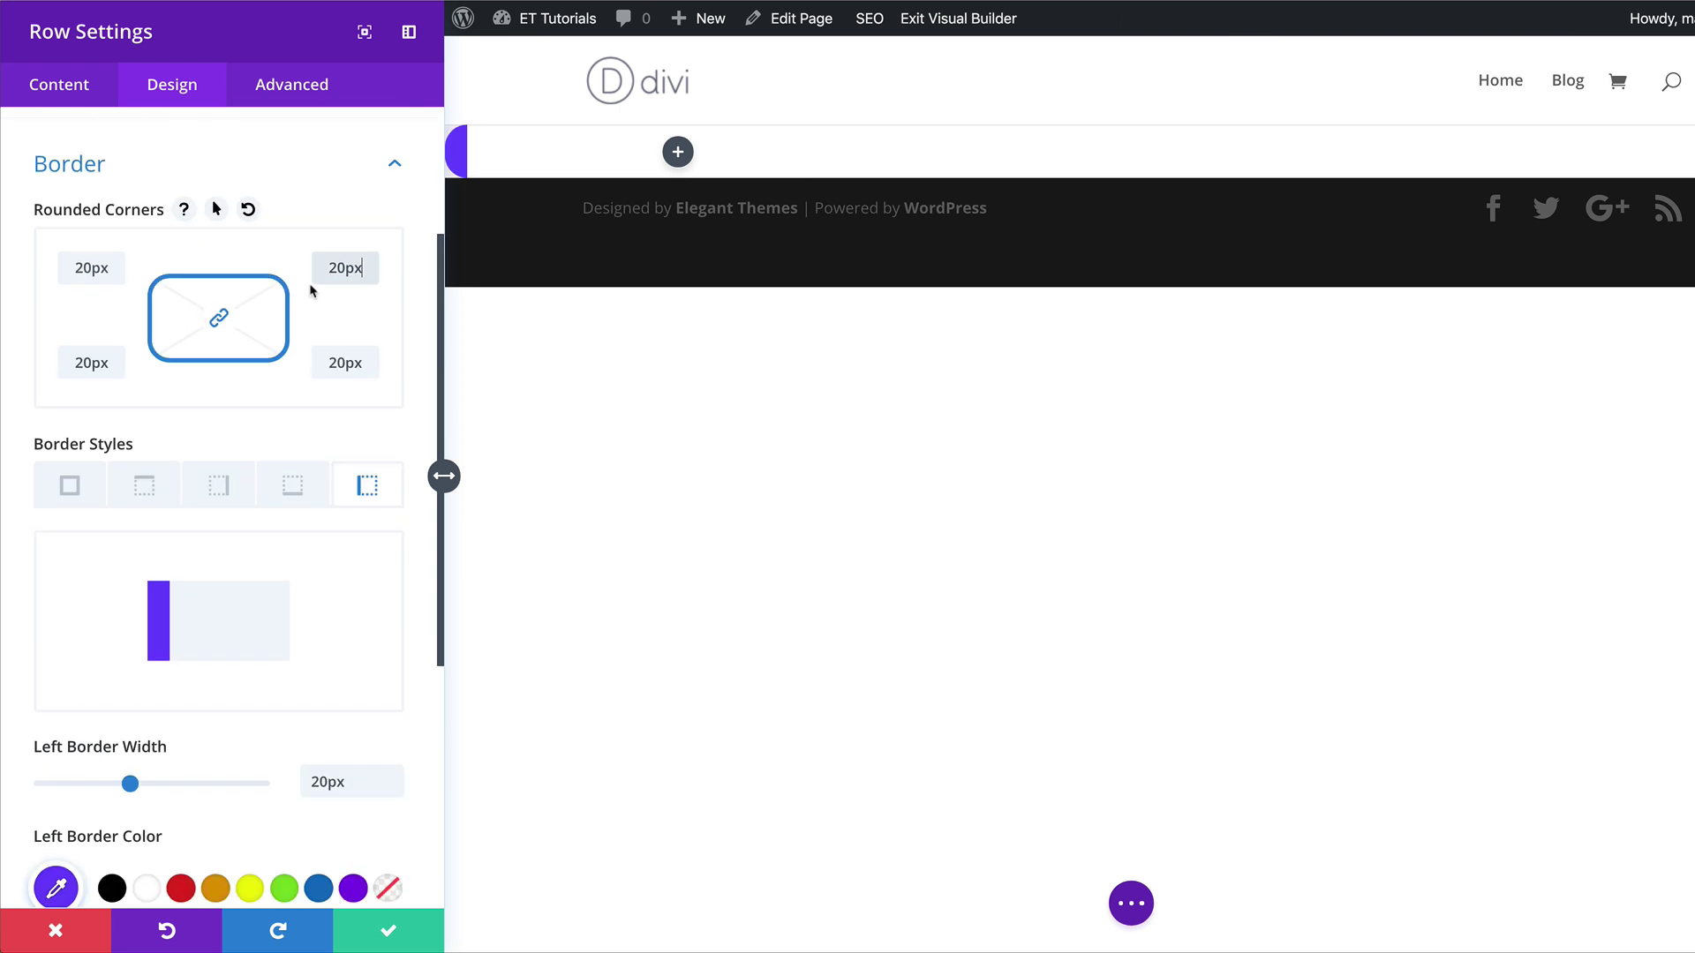
left_click_drag(336, 270, 327, 272)
key("BackSpace")
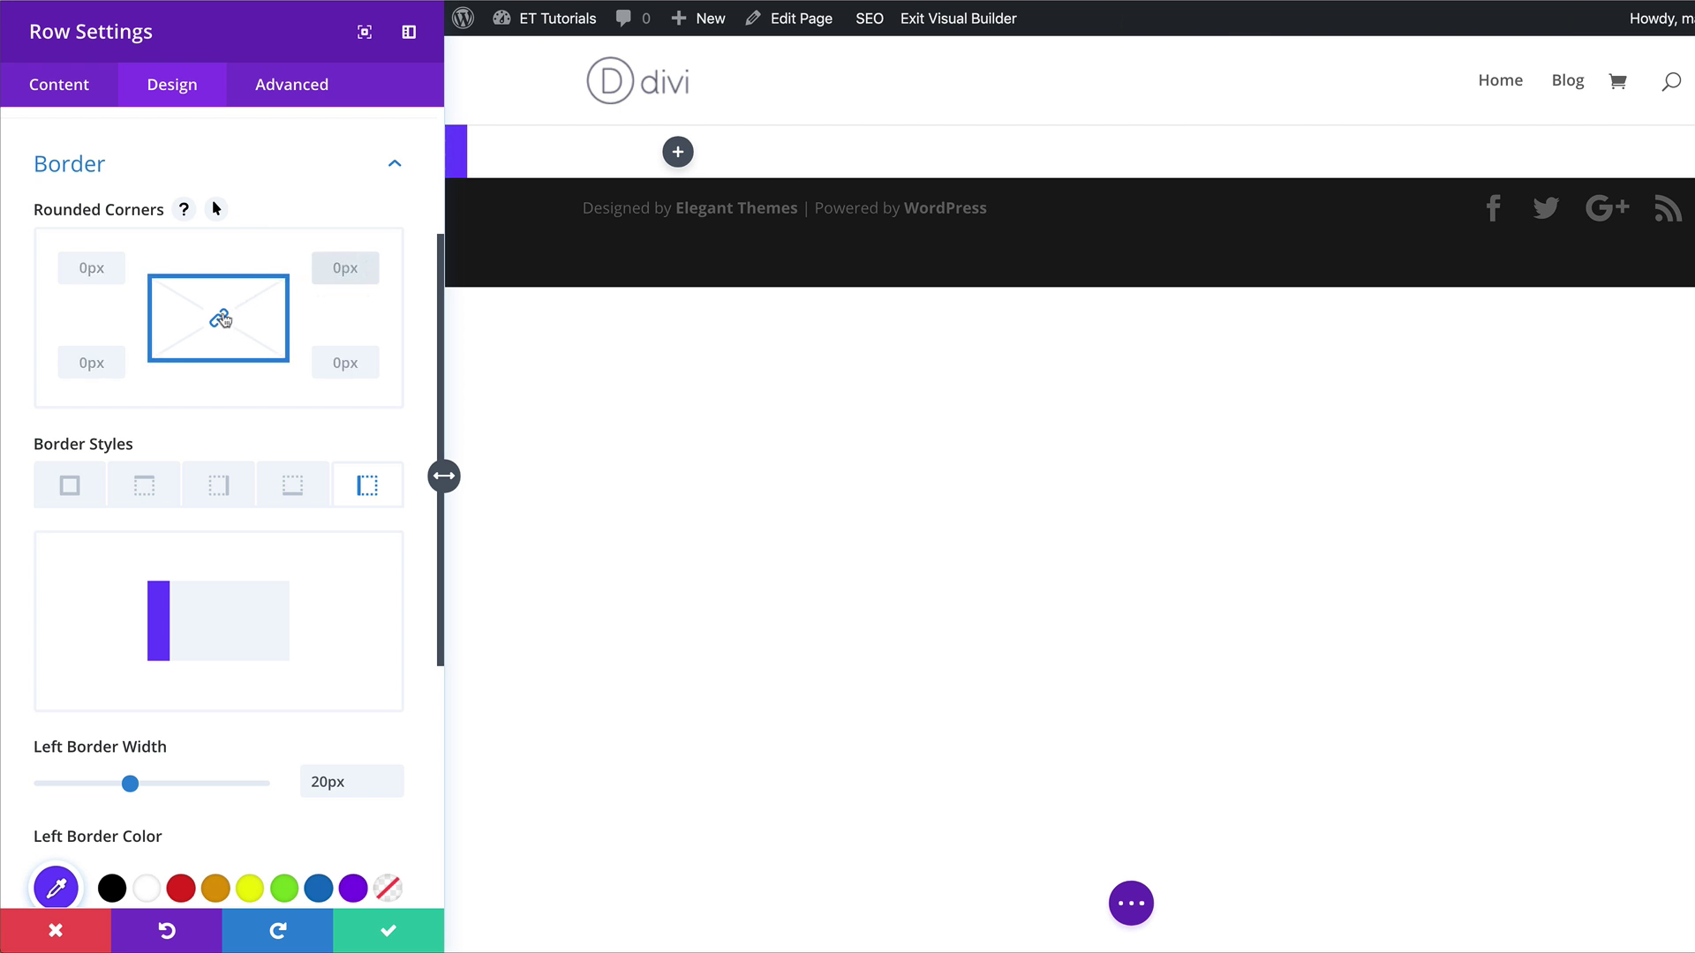
Unlink the row's rounded corners and set only the top-right corner to 20px
left_click(219, 318)
left_click(332, 272)
type("20")
left_click(256, 203)
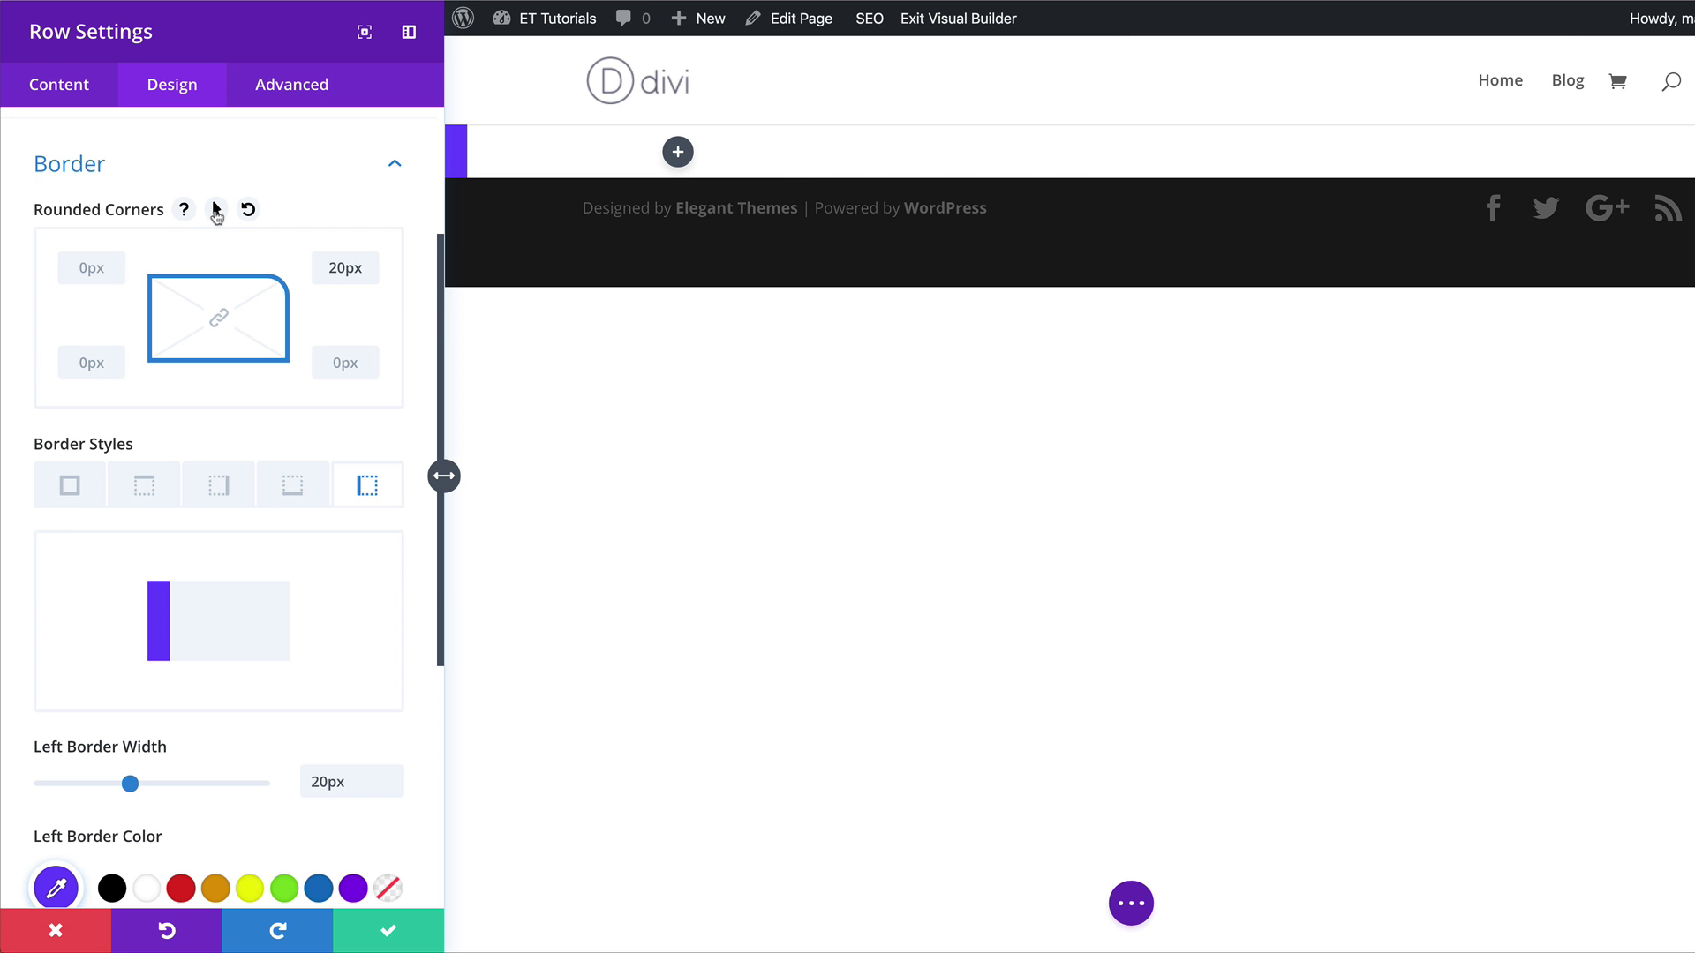
Clear the top-right corner radius in the hover state of the row's rounded corners
left_click(216, 209)
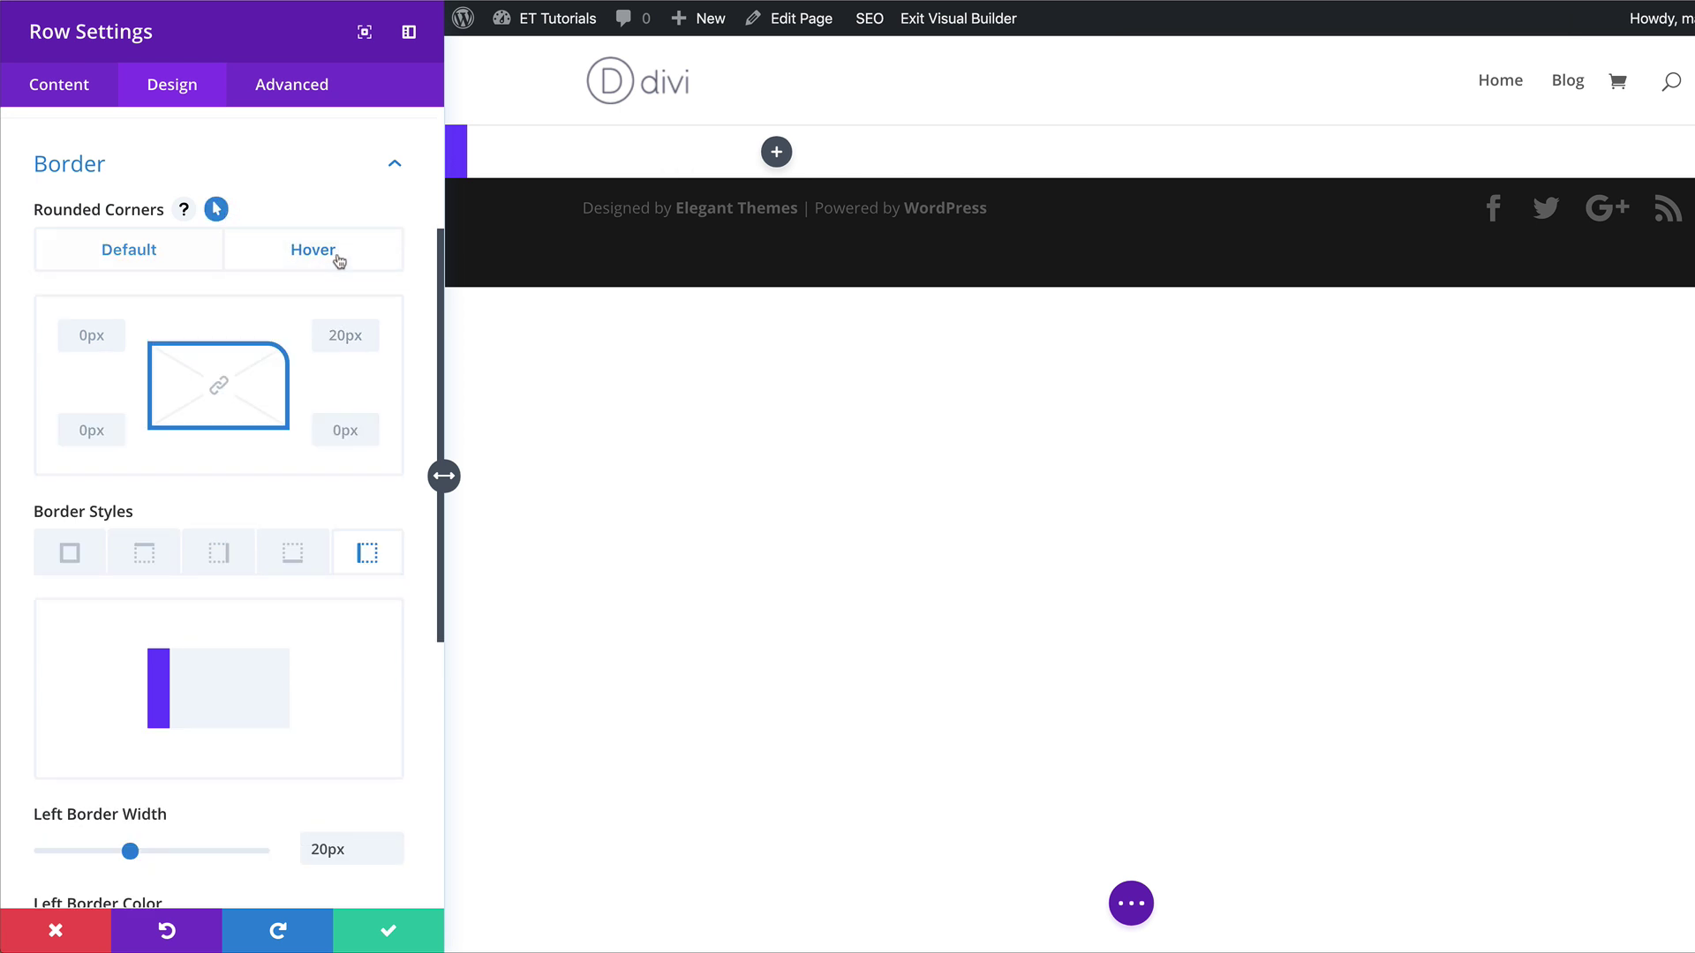
left_click(332, 253)
left_click(338, 337)
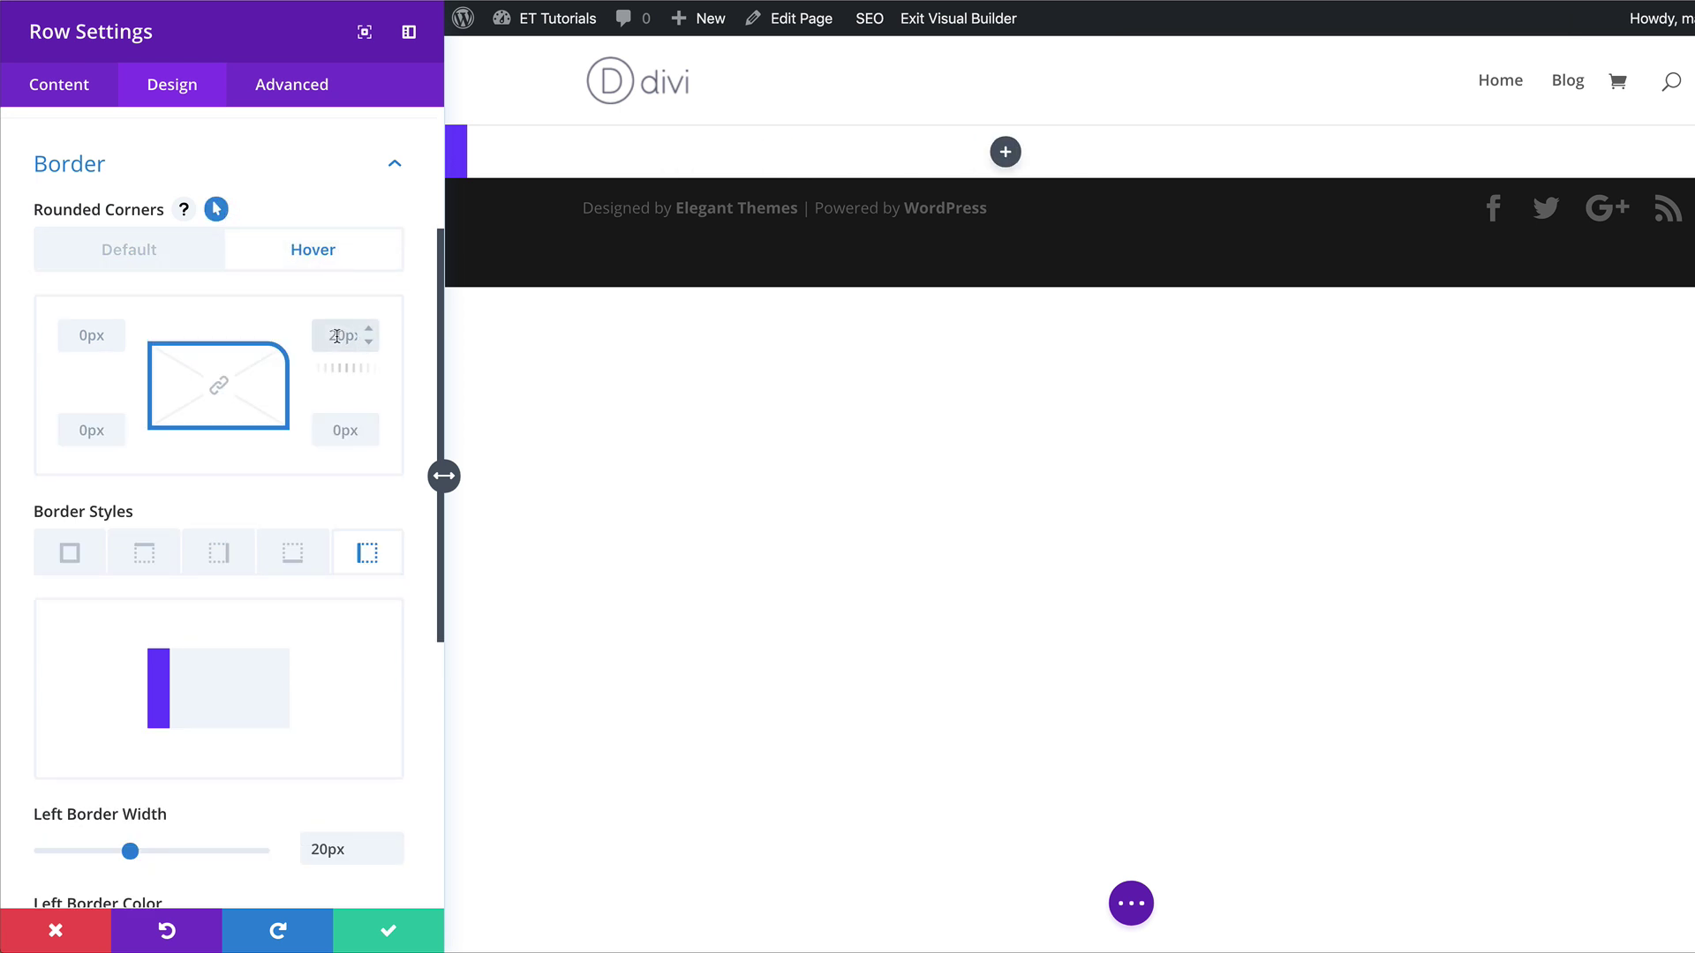
key("BackSpace")
Apply the first box shadow preset, a soft shadow on all sides, to the row
scroll(325, 682, "down", 1)
scroll(323, 682, "down", 5)
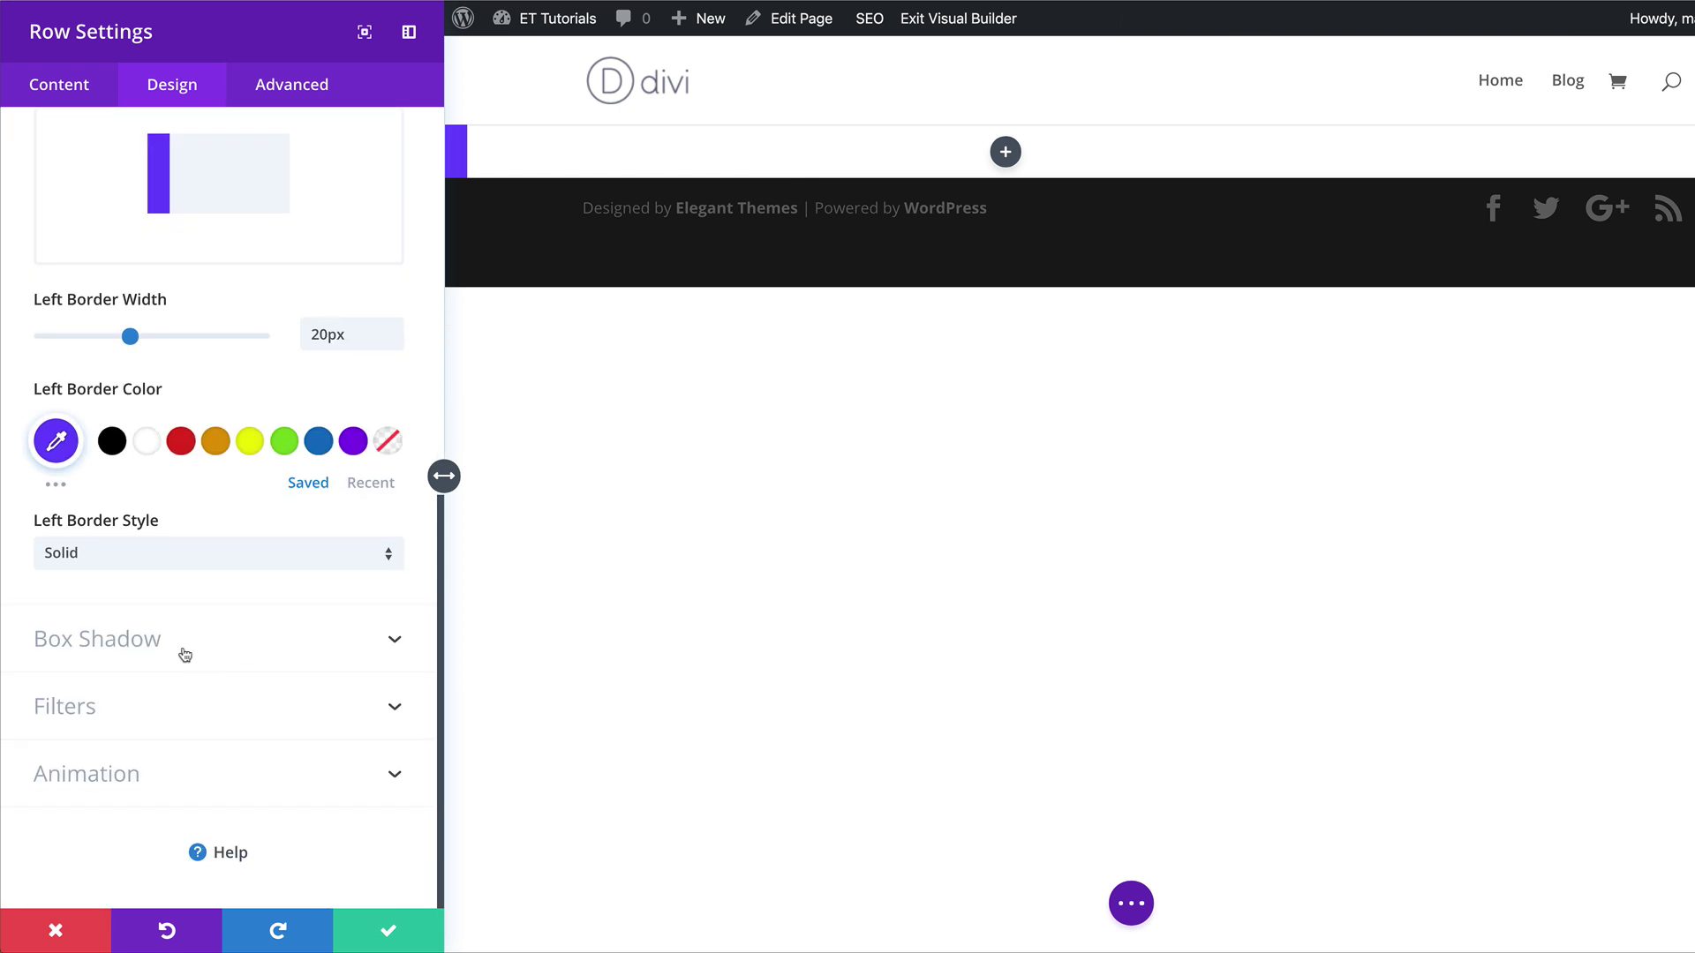
left_click(180, 649)
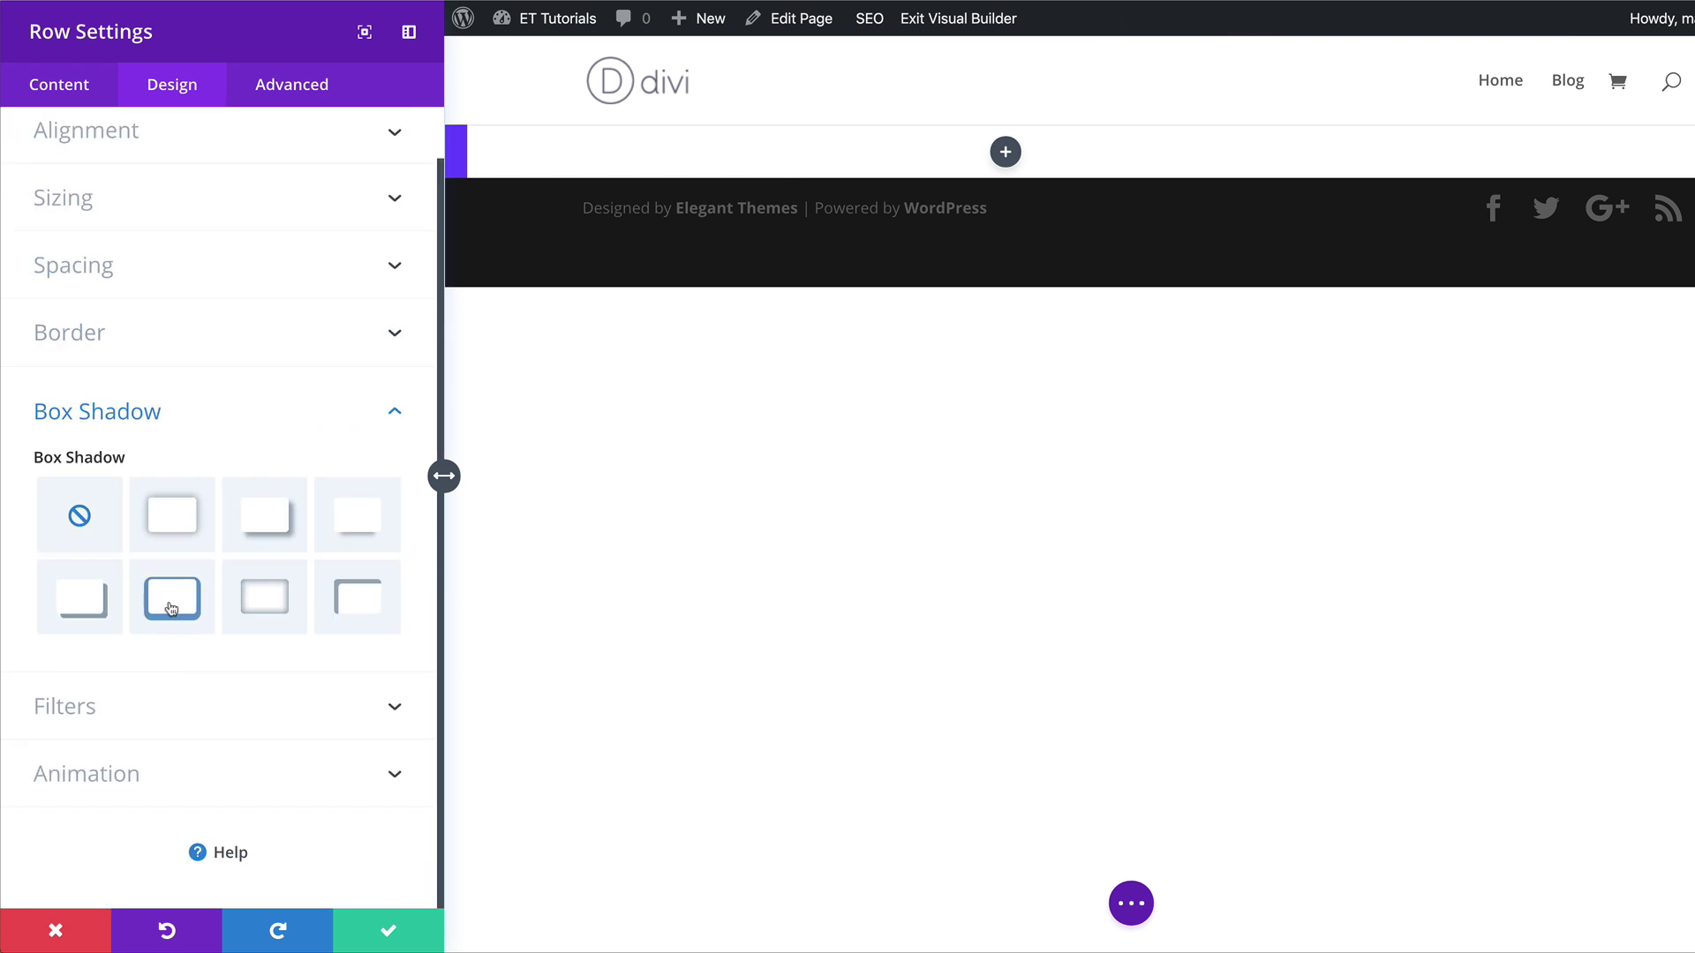
left_click(175, 518)
Set the row's box shadow blur strength to 80px and spread strength to -10px
scroll(179, 519, "down", 3)
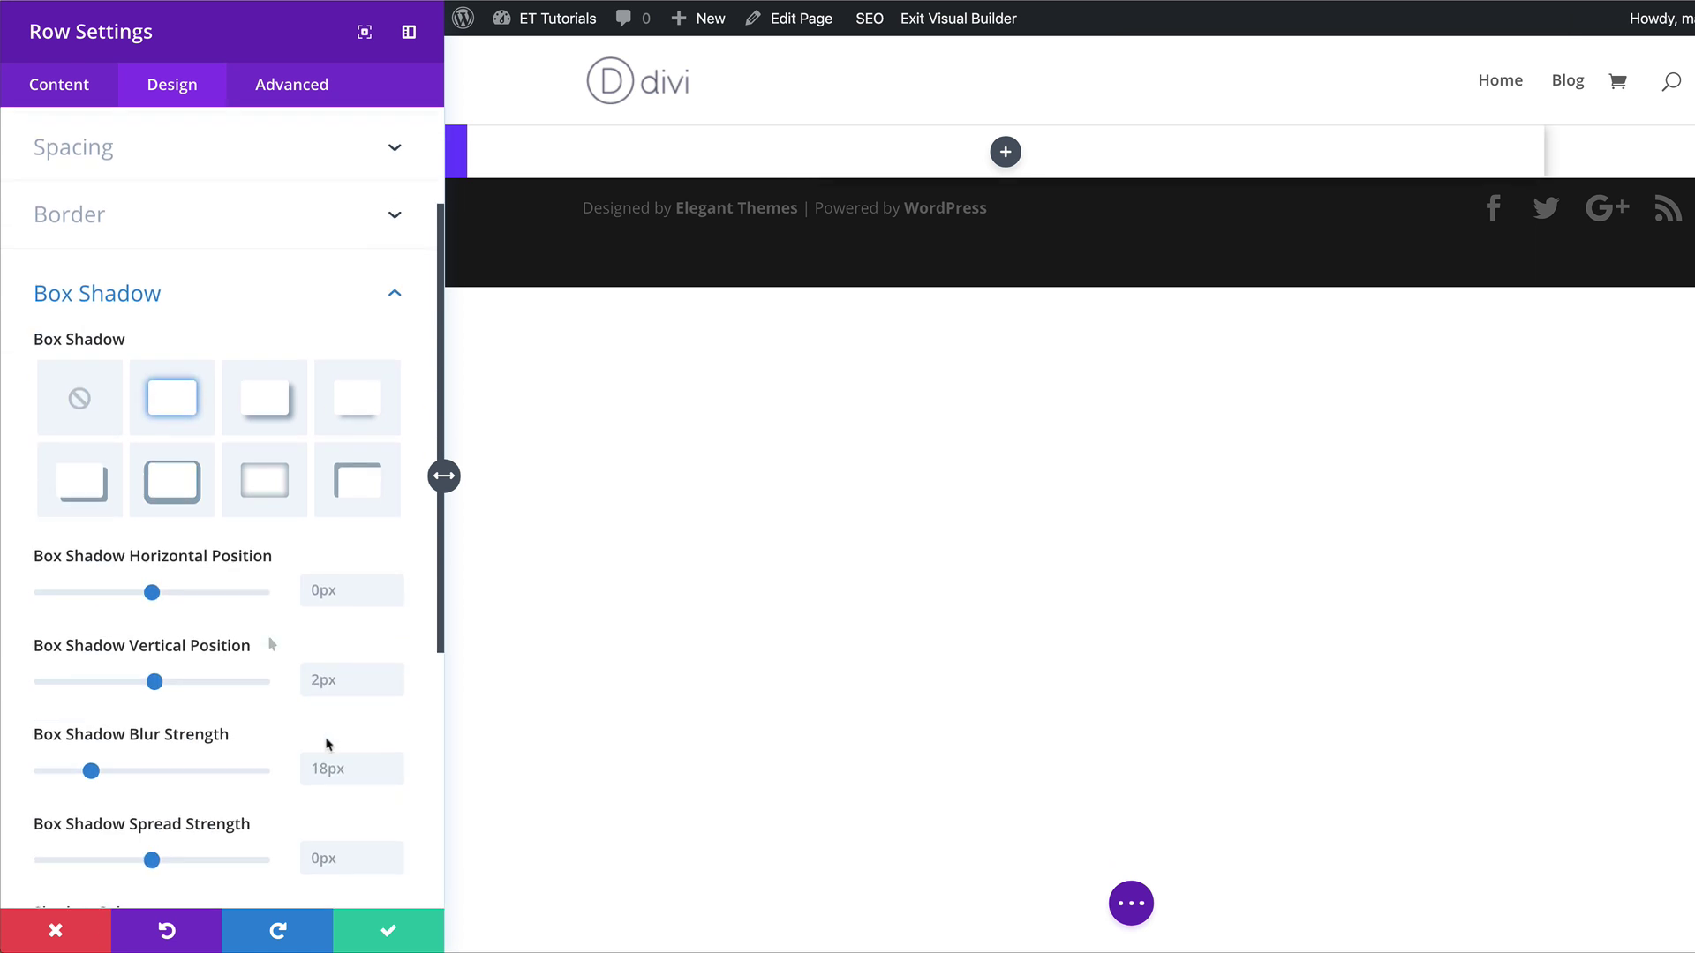
double_click(329, 769)
type("80")
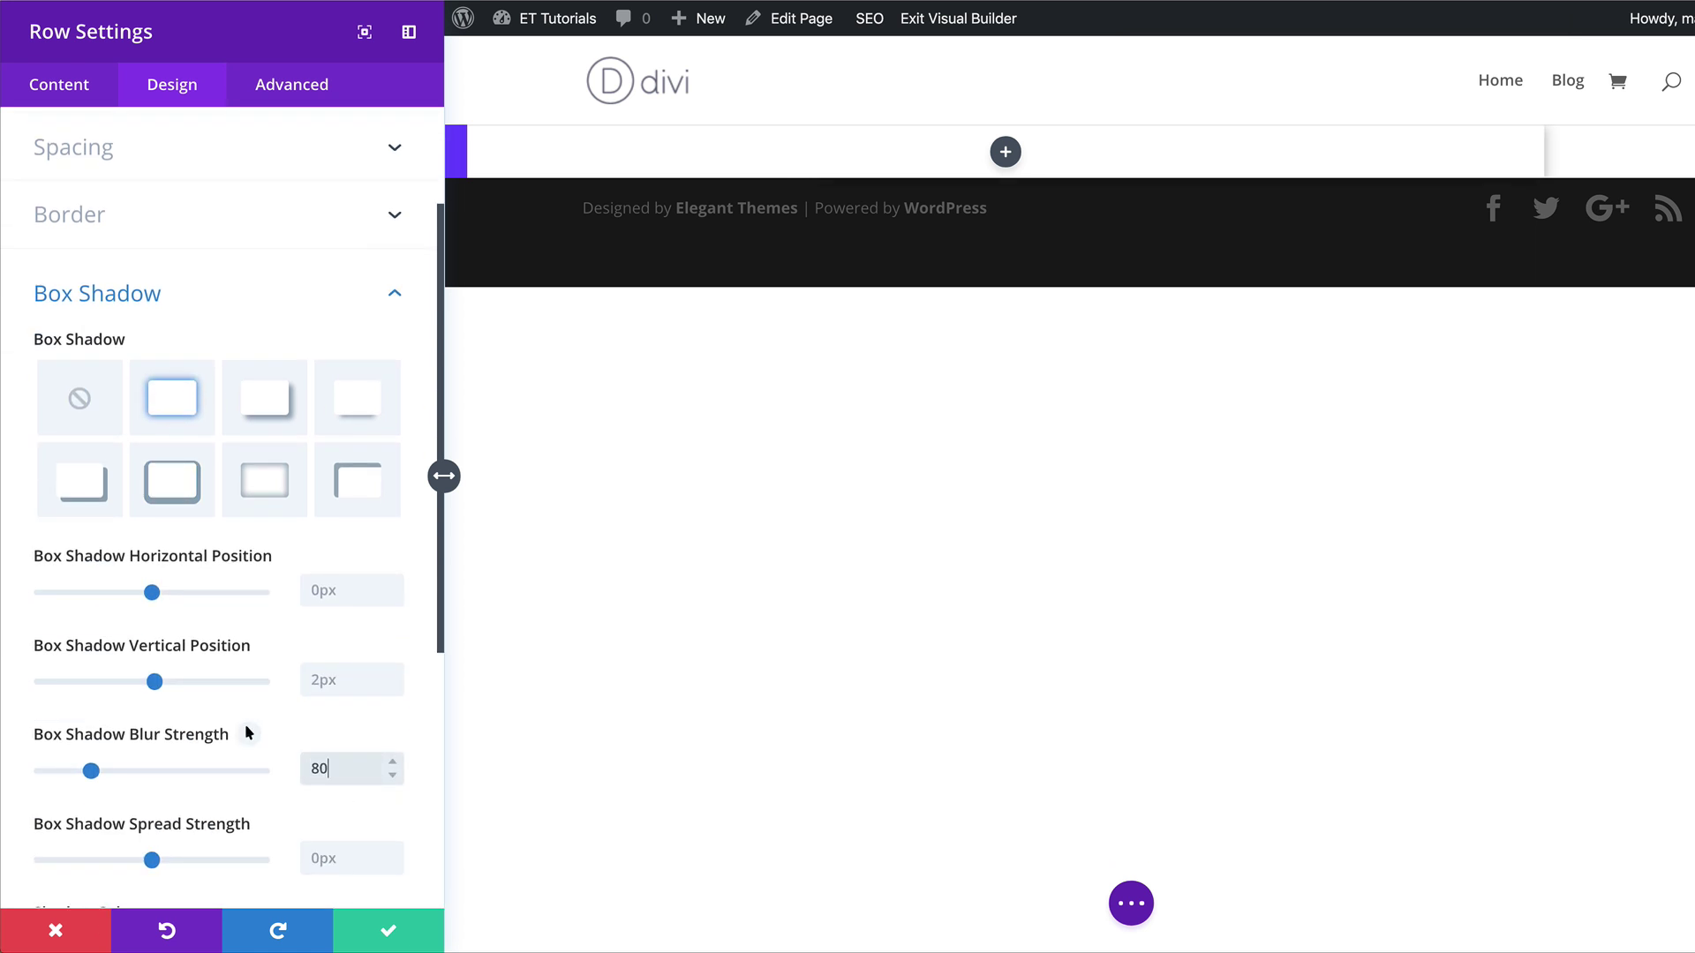
key("Return")
scroll(268, 819, "down", 1)
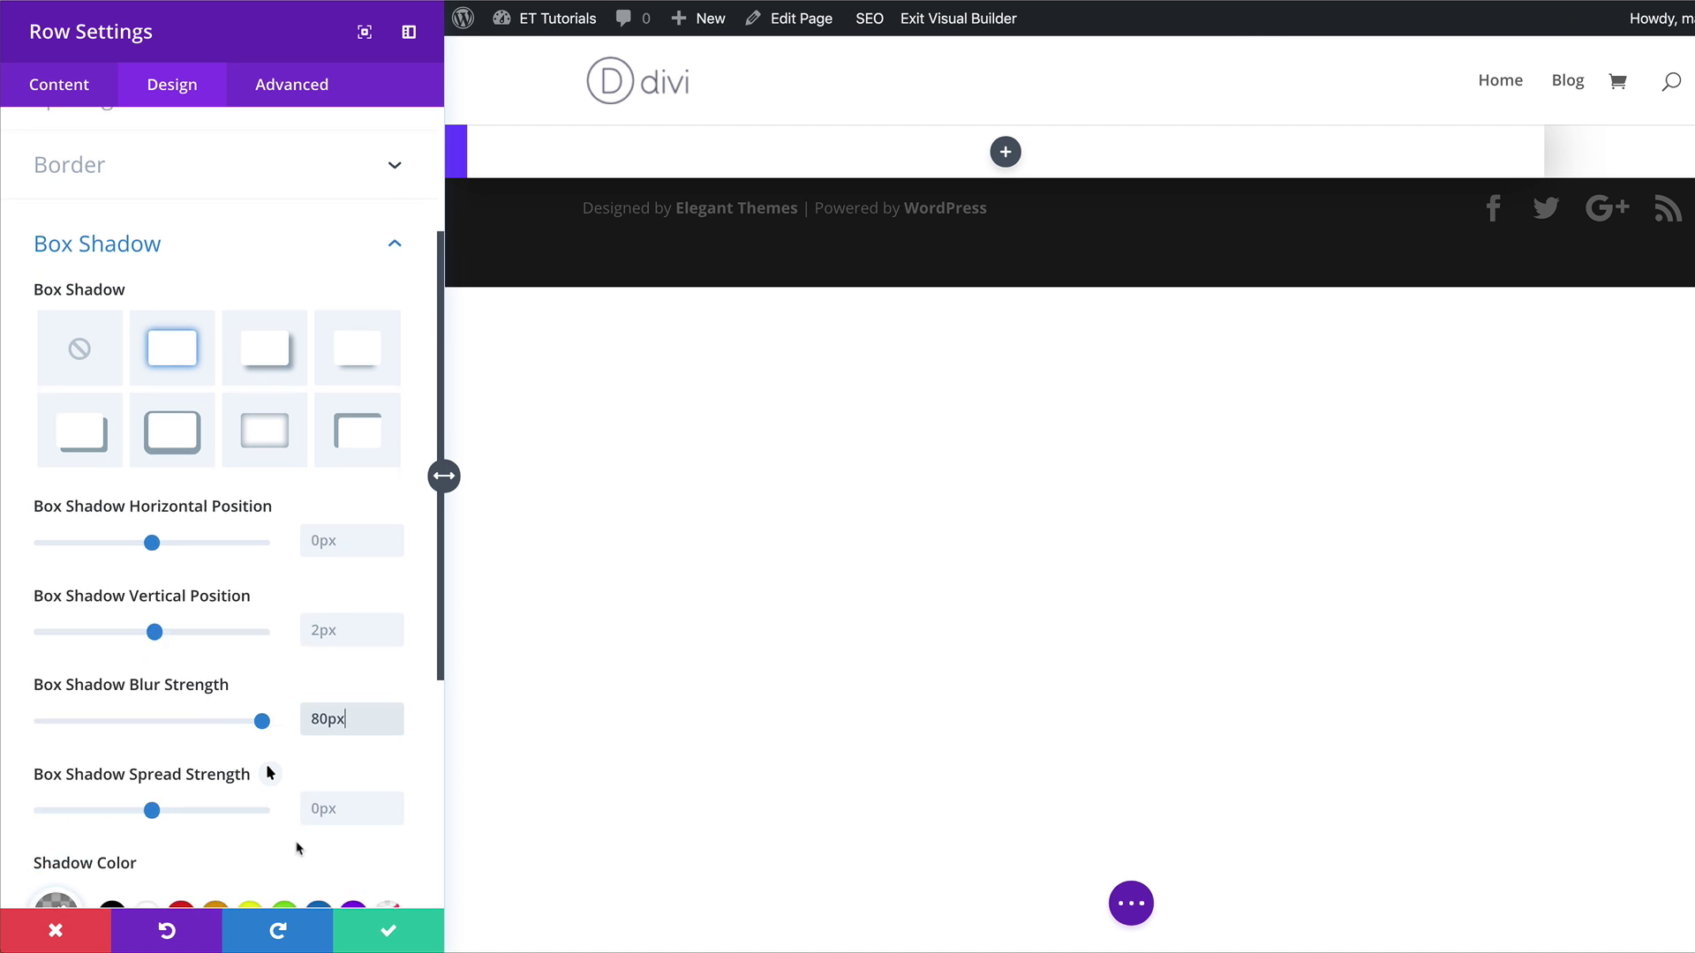
double_click(325, 808)
type("-10")
key("Return")
Set the row's shadow color to rgba(0,0,0,0.11)
scroll(278, 783, "down", 8)
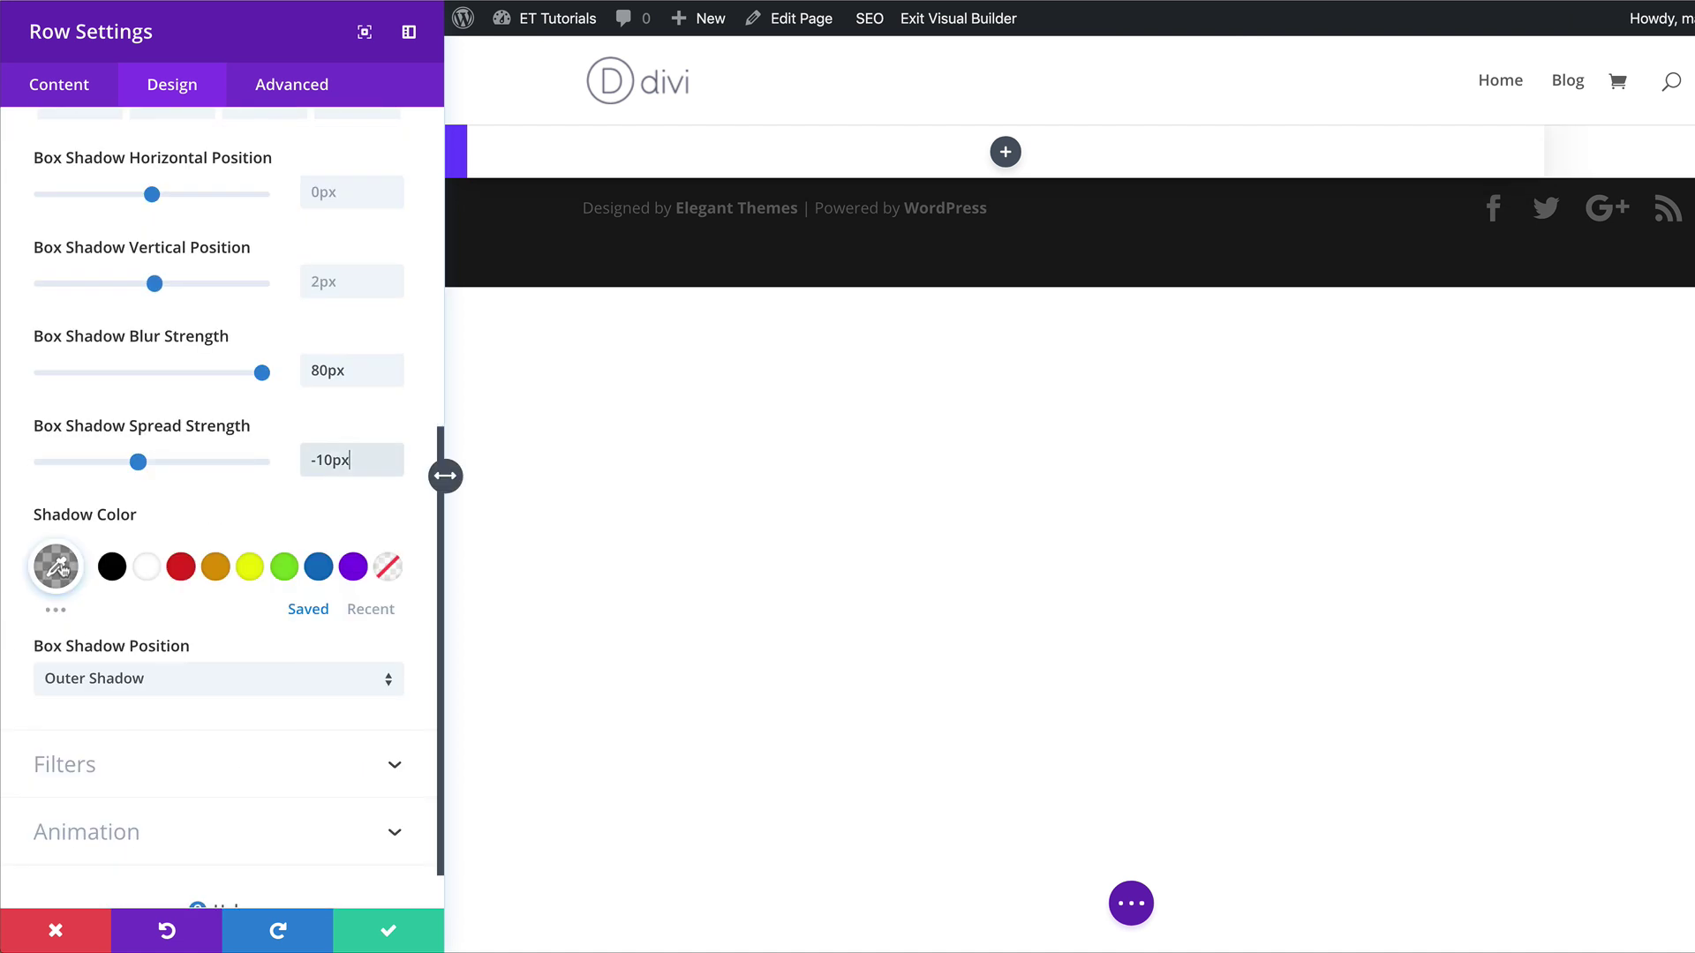
left_click(55, 566)
left_click_drag(92, 571, 148, 568)
type("11")
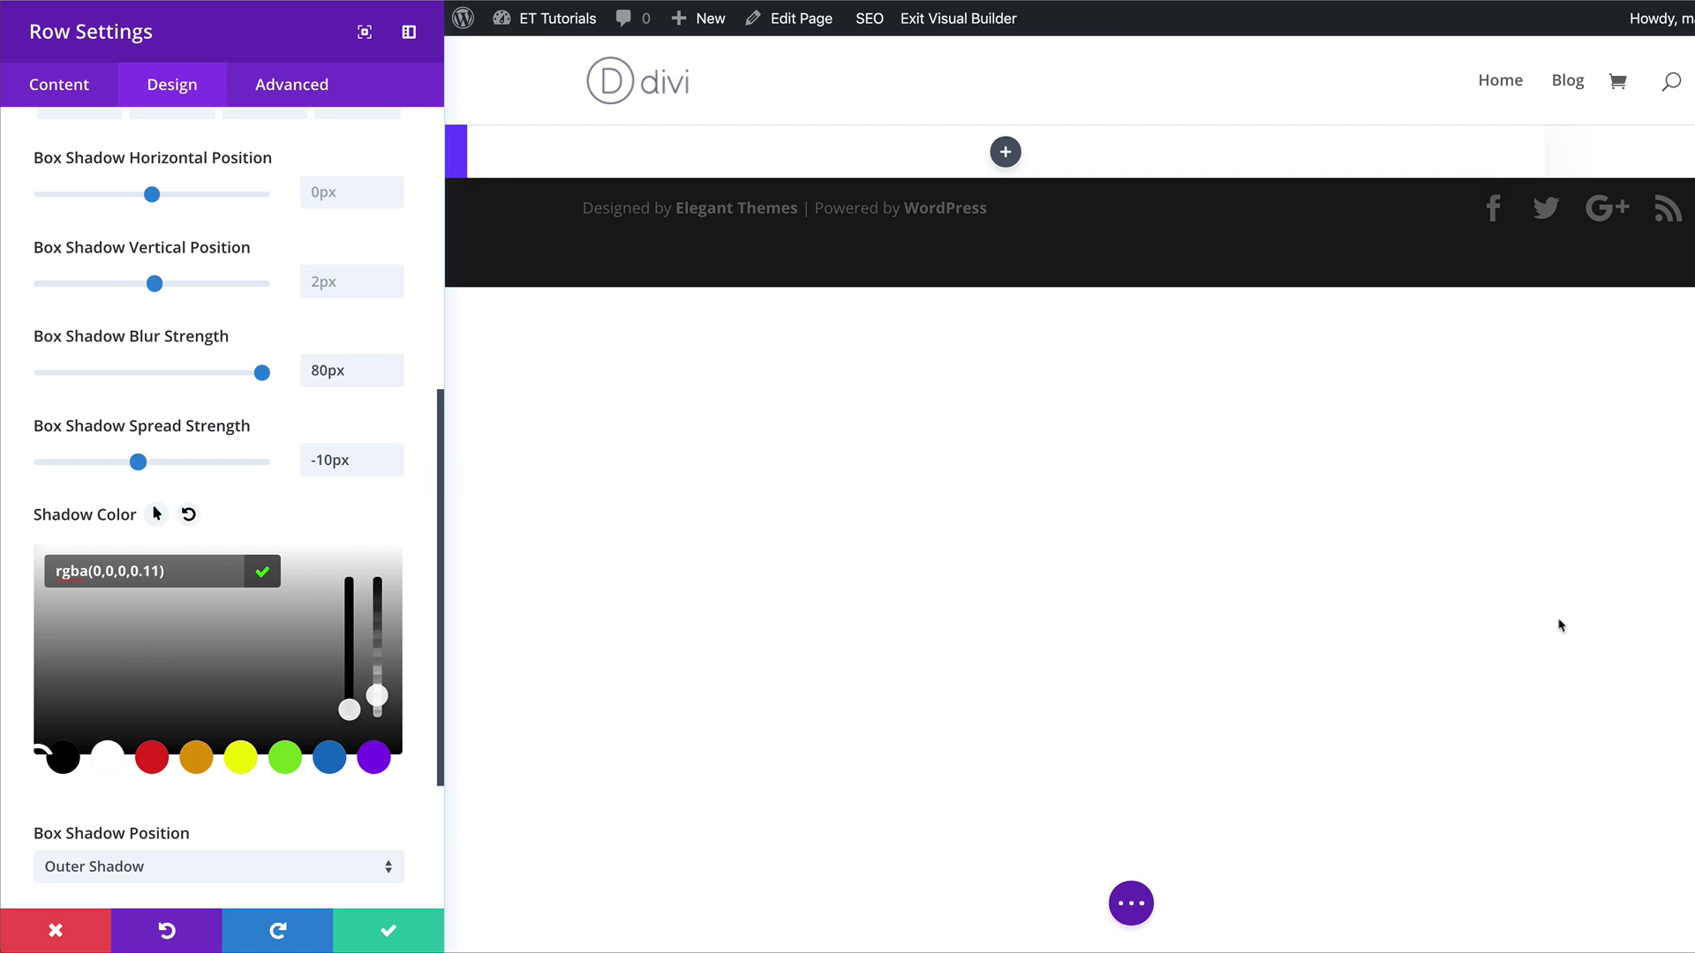
Set the row's hover shadow color to rgba(255,255,255,0) and save the row settings
left_click(156, 515)
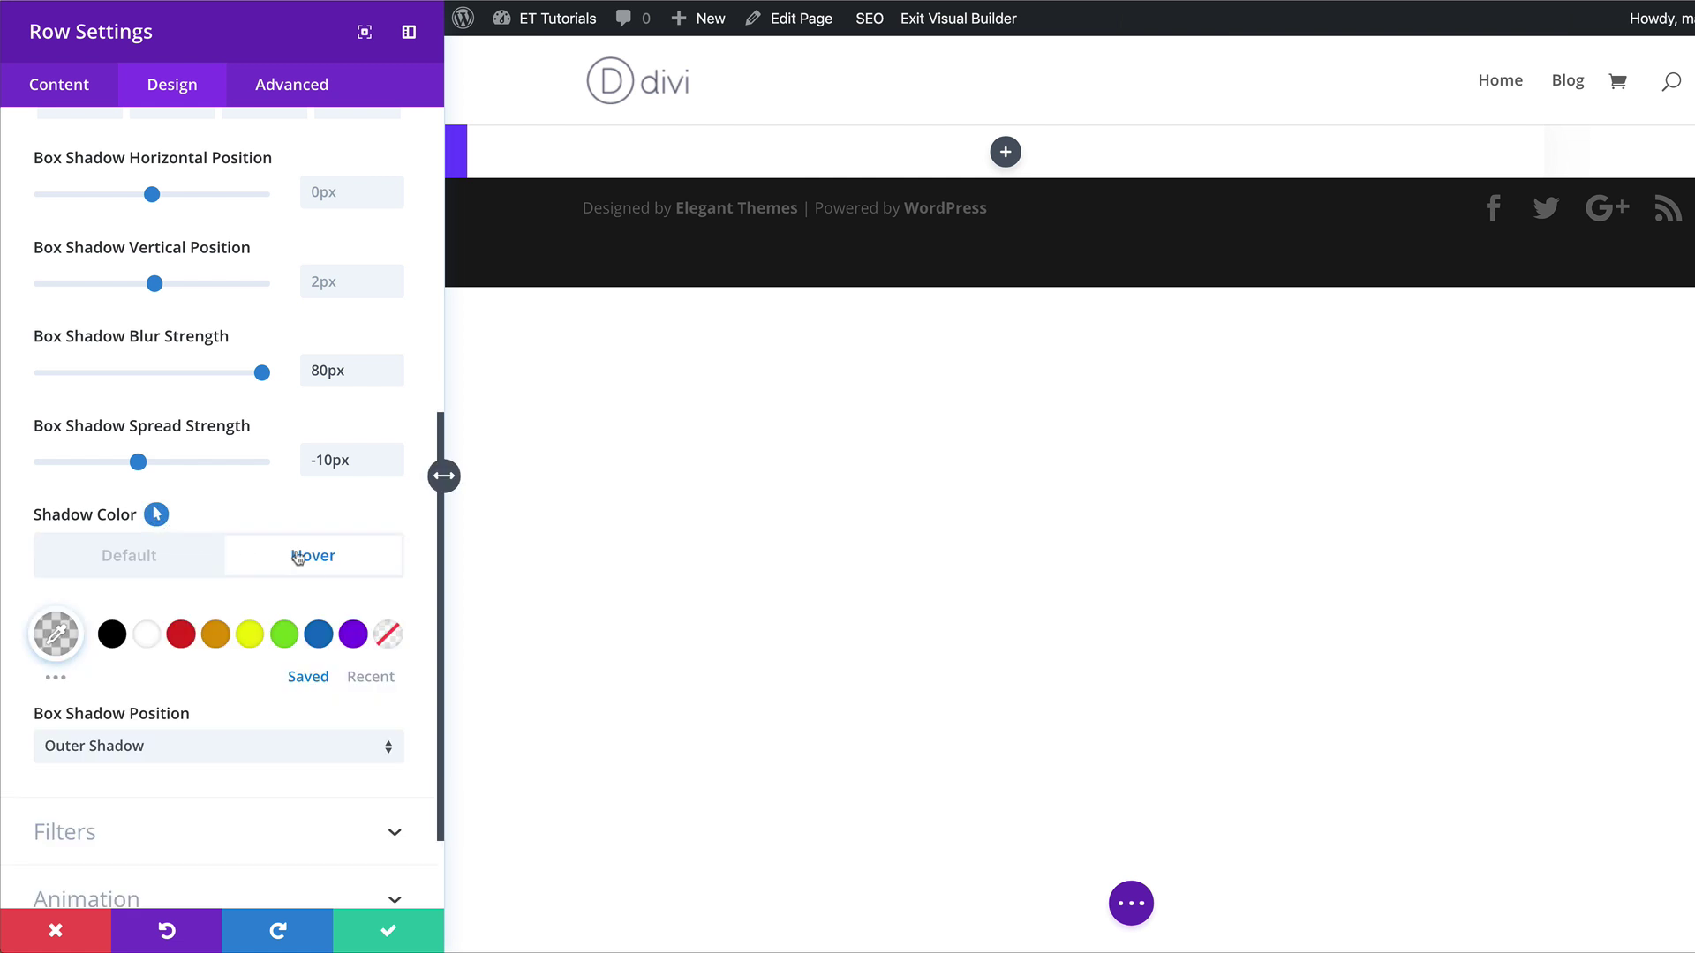
left_click(57, 634)
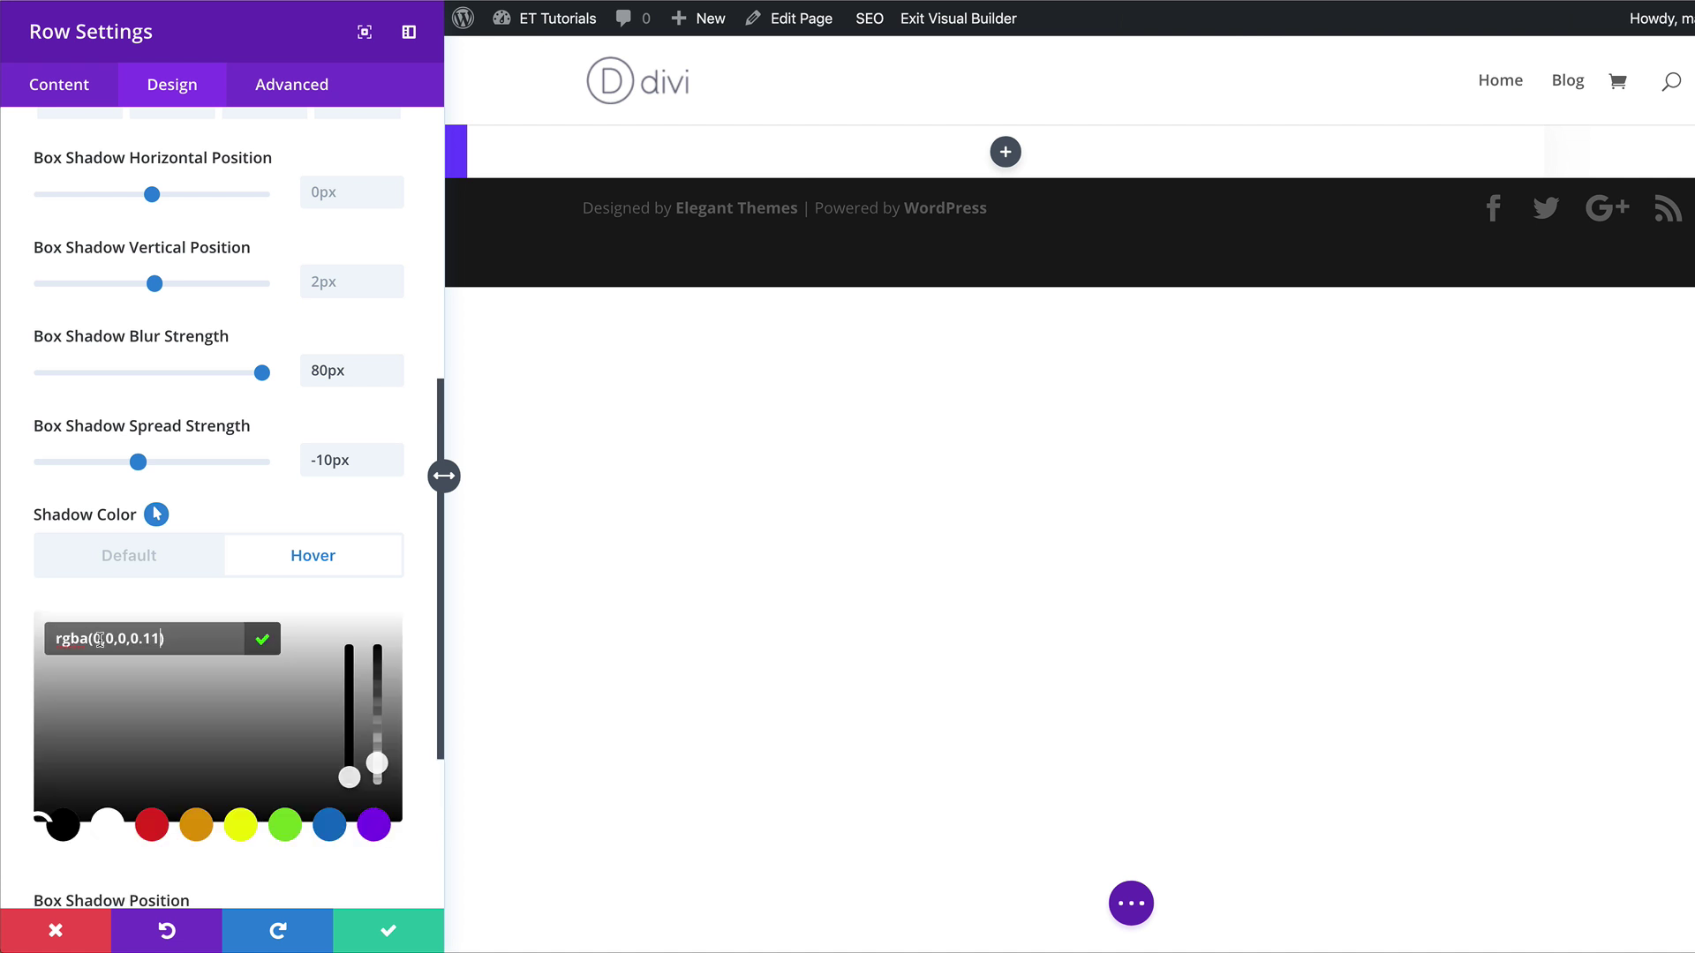
left_click_drag(96, 639, 152, 638)
type("255,255,255,0")
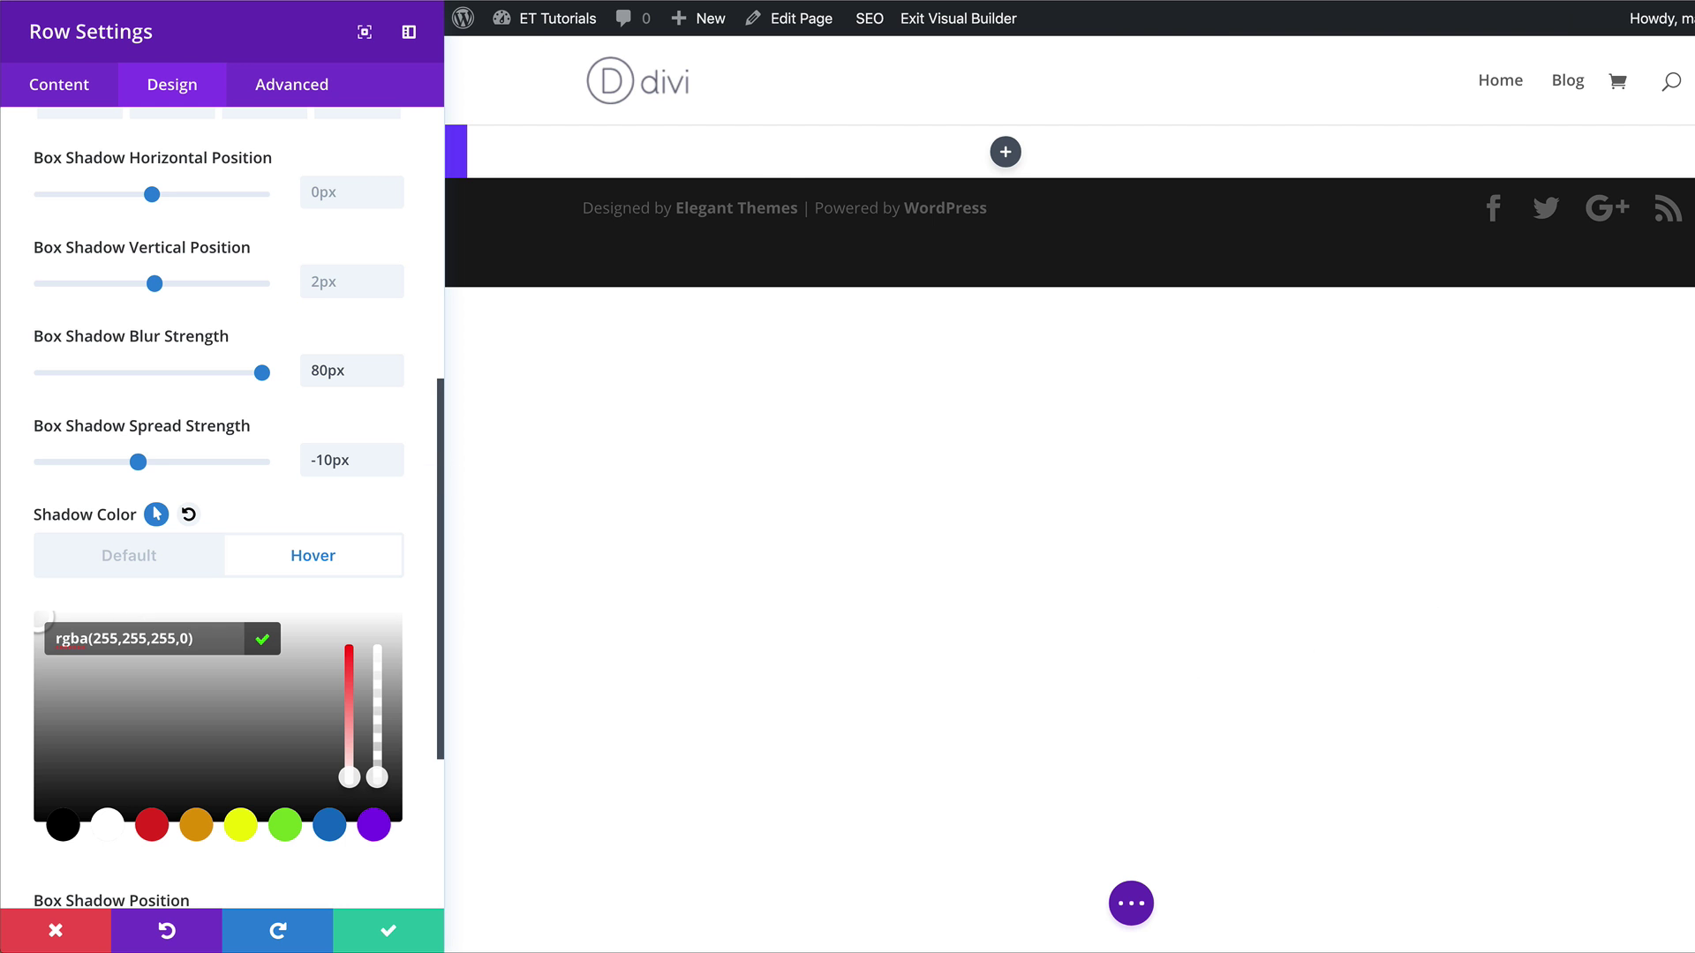
left_click(390, 934)
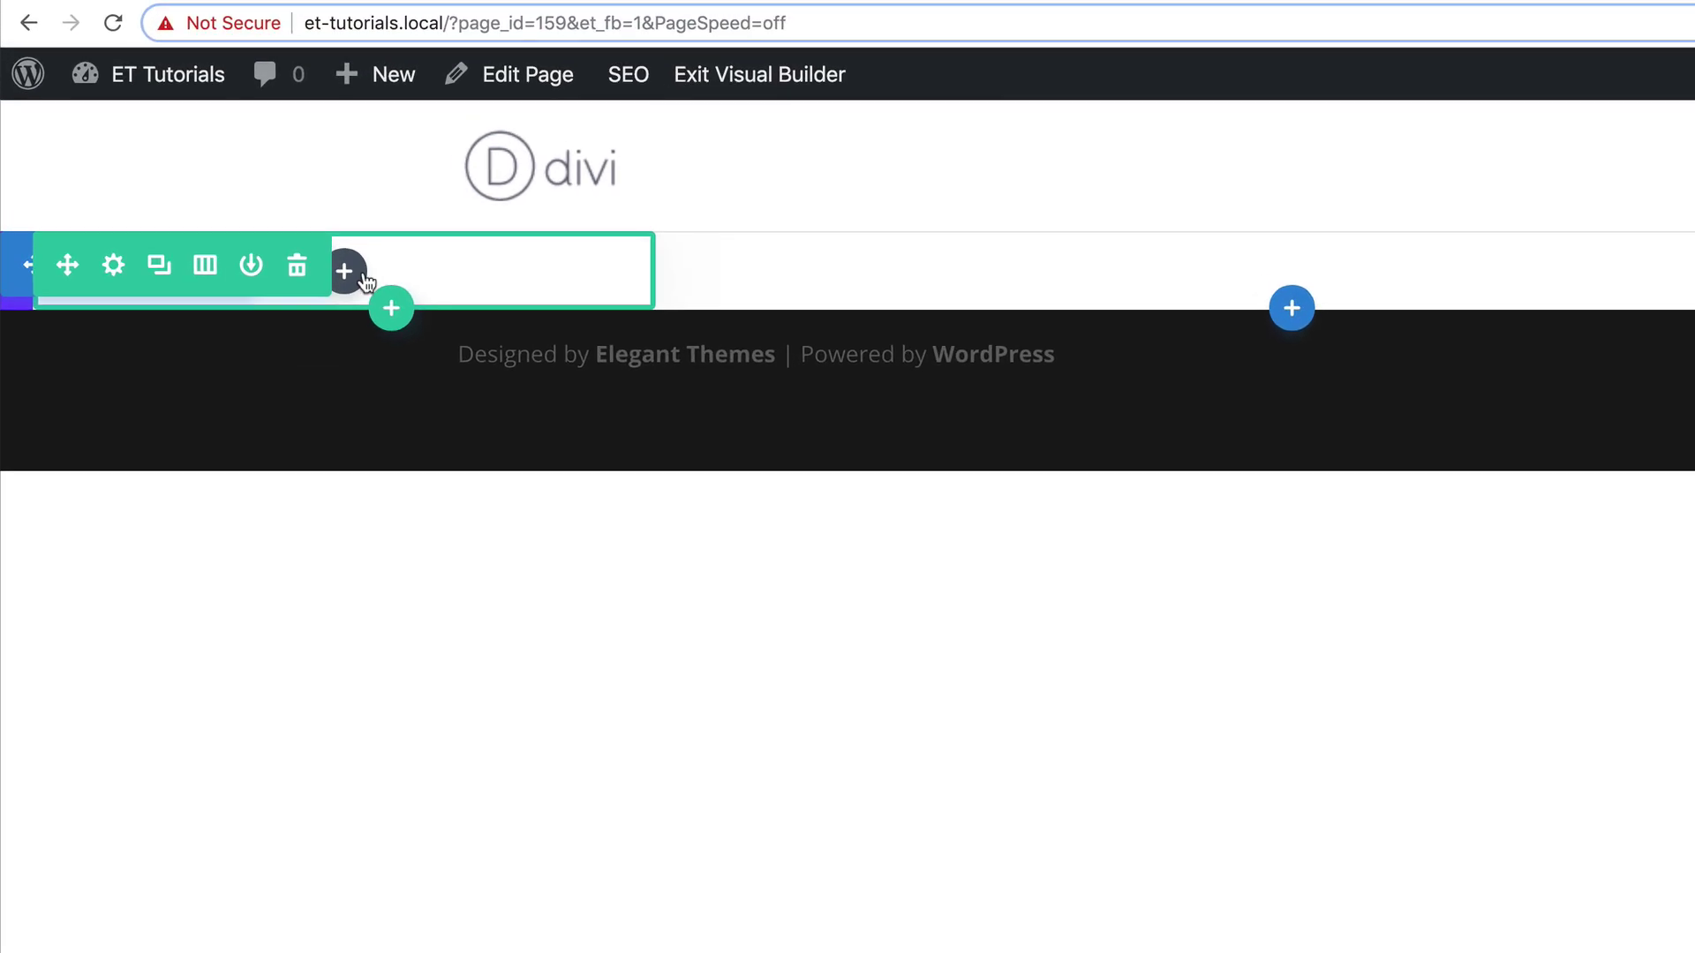
Add a Blurb module to the row and title it Feature
left_click(355, 277)
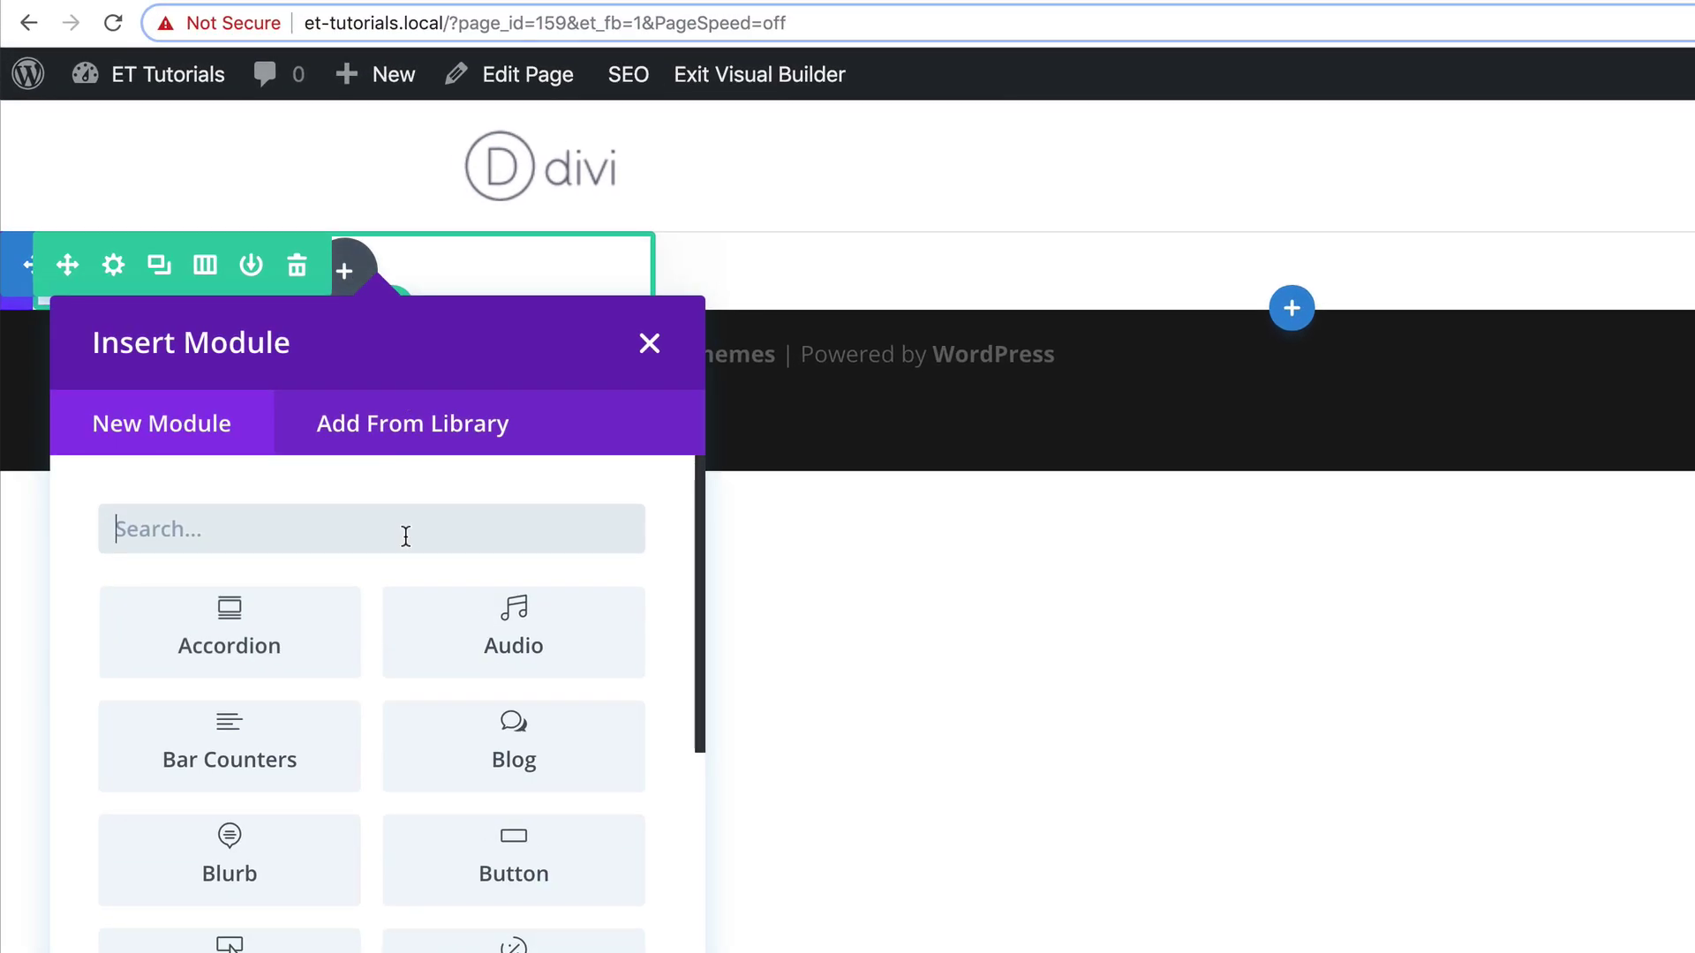
left_click(261, 864)
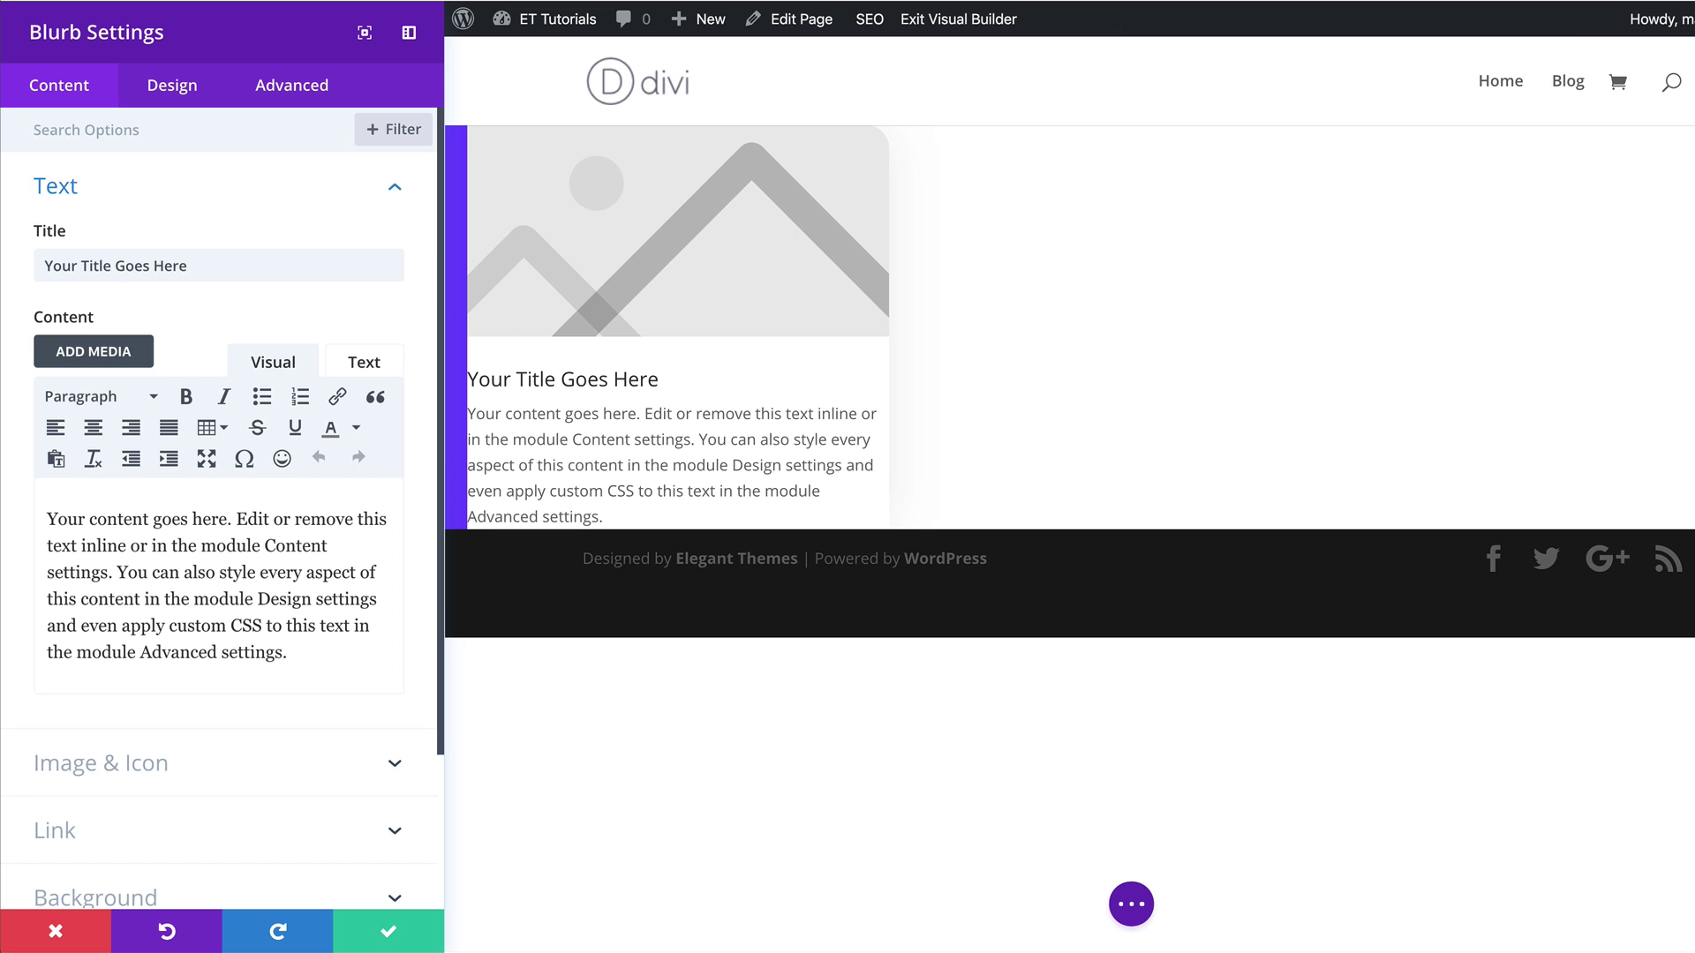
triple_click(228, 262)
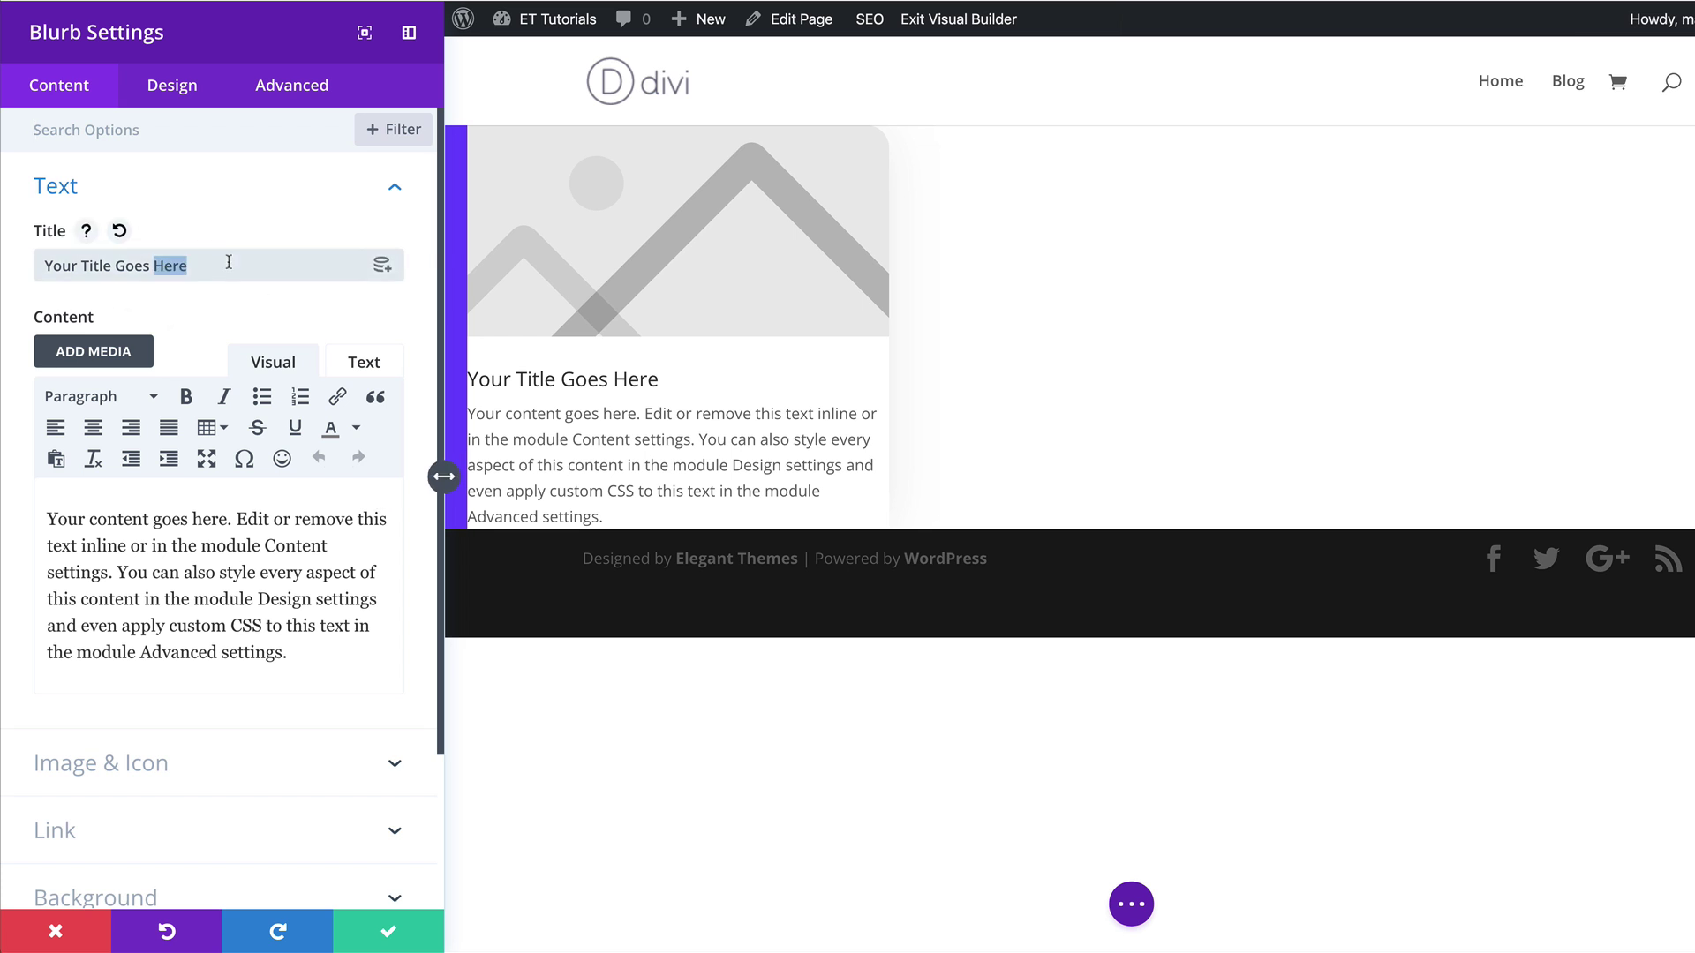
type("Feature")
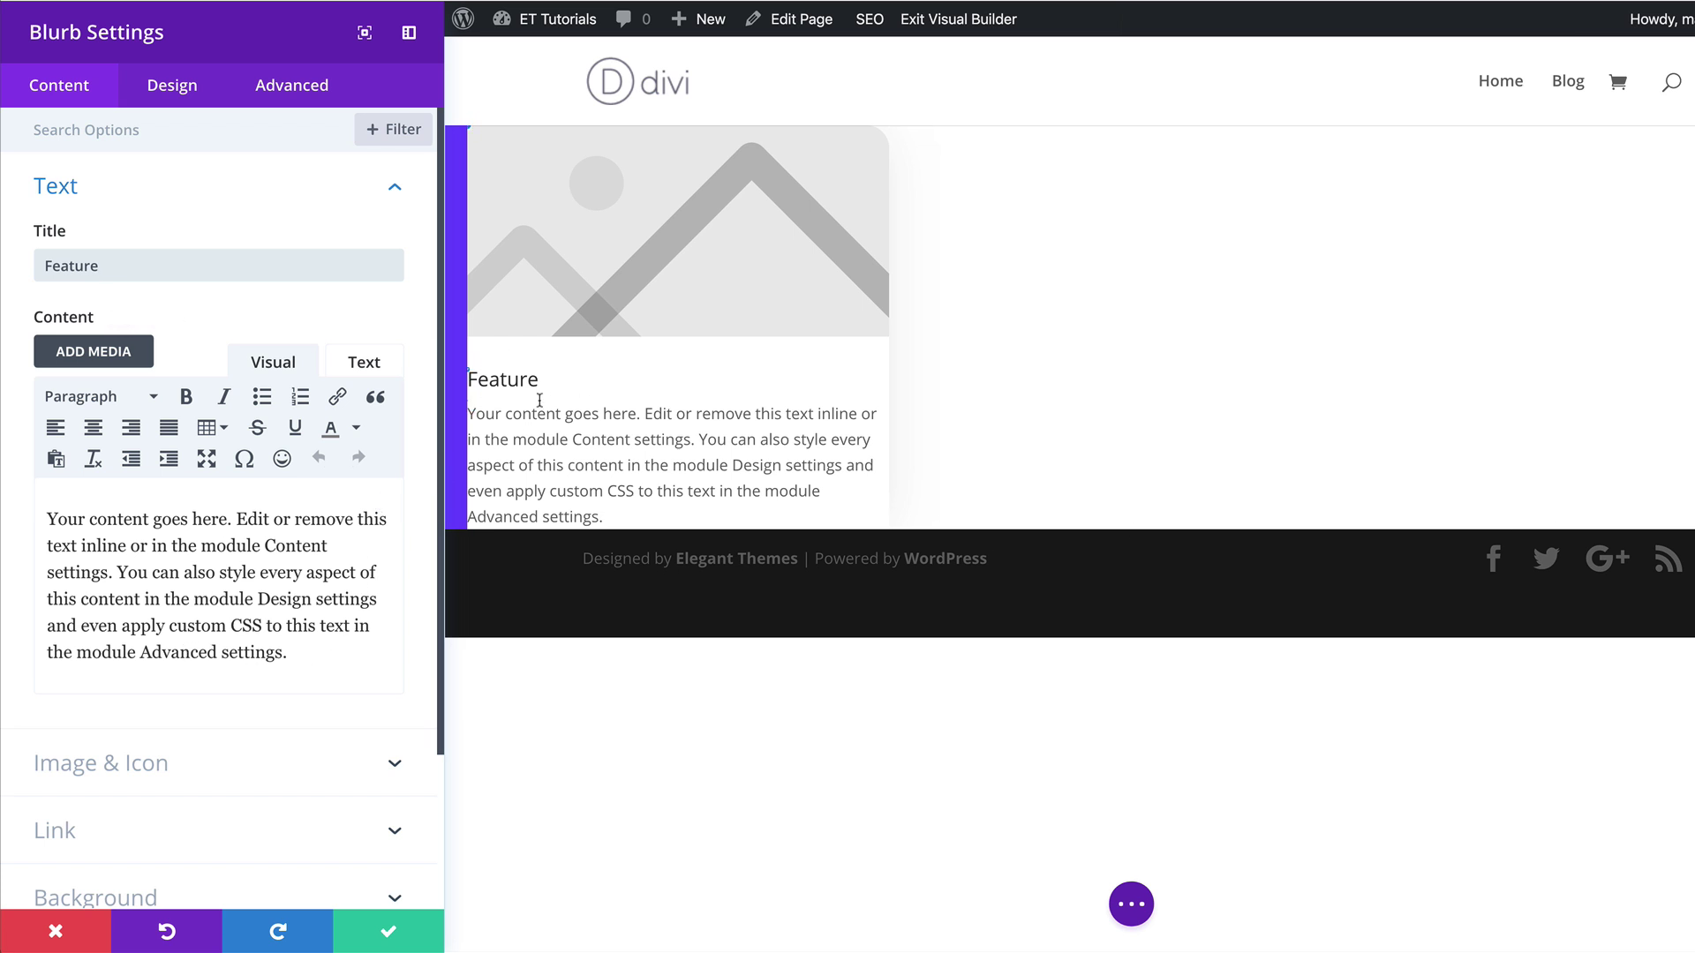
Use an icon instead of an image for the blurb, choosing the folder with the solid upper part
scroll(321, 748, "down", 2)
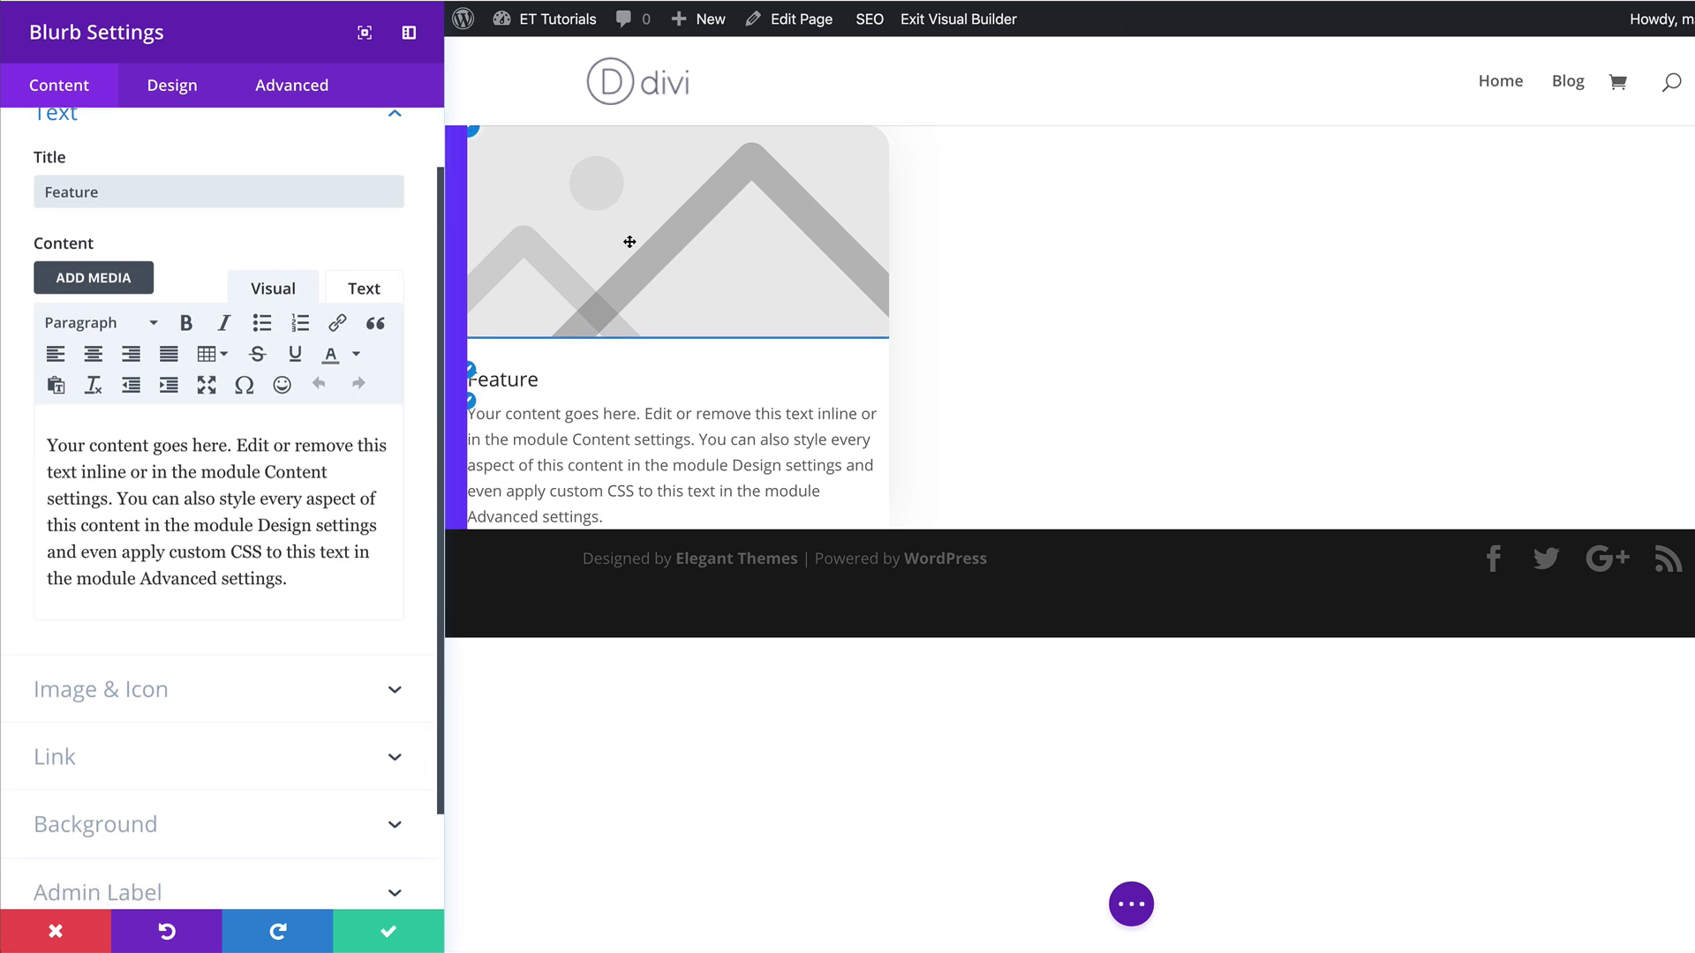
left_click(134, 690)
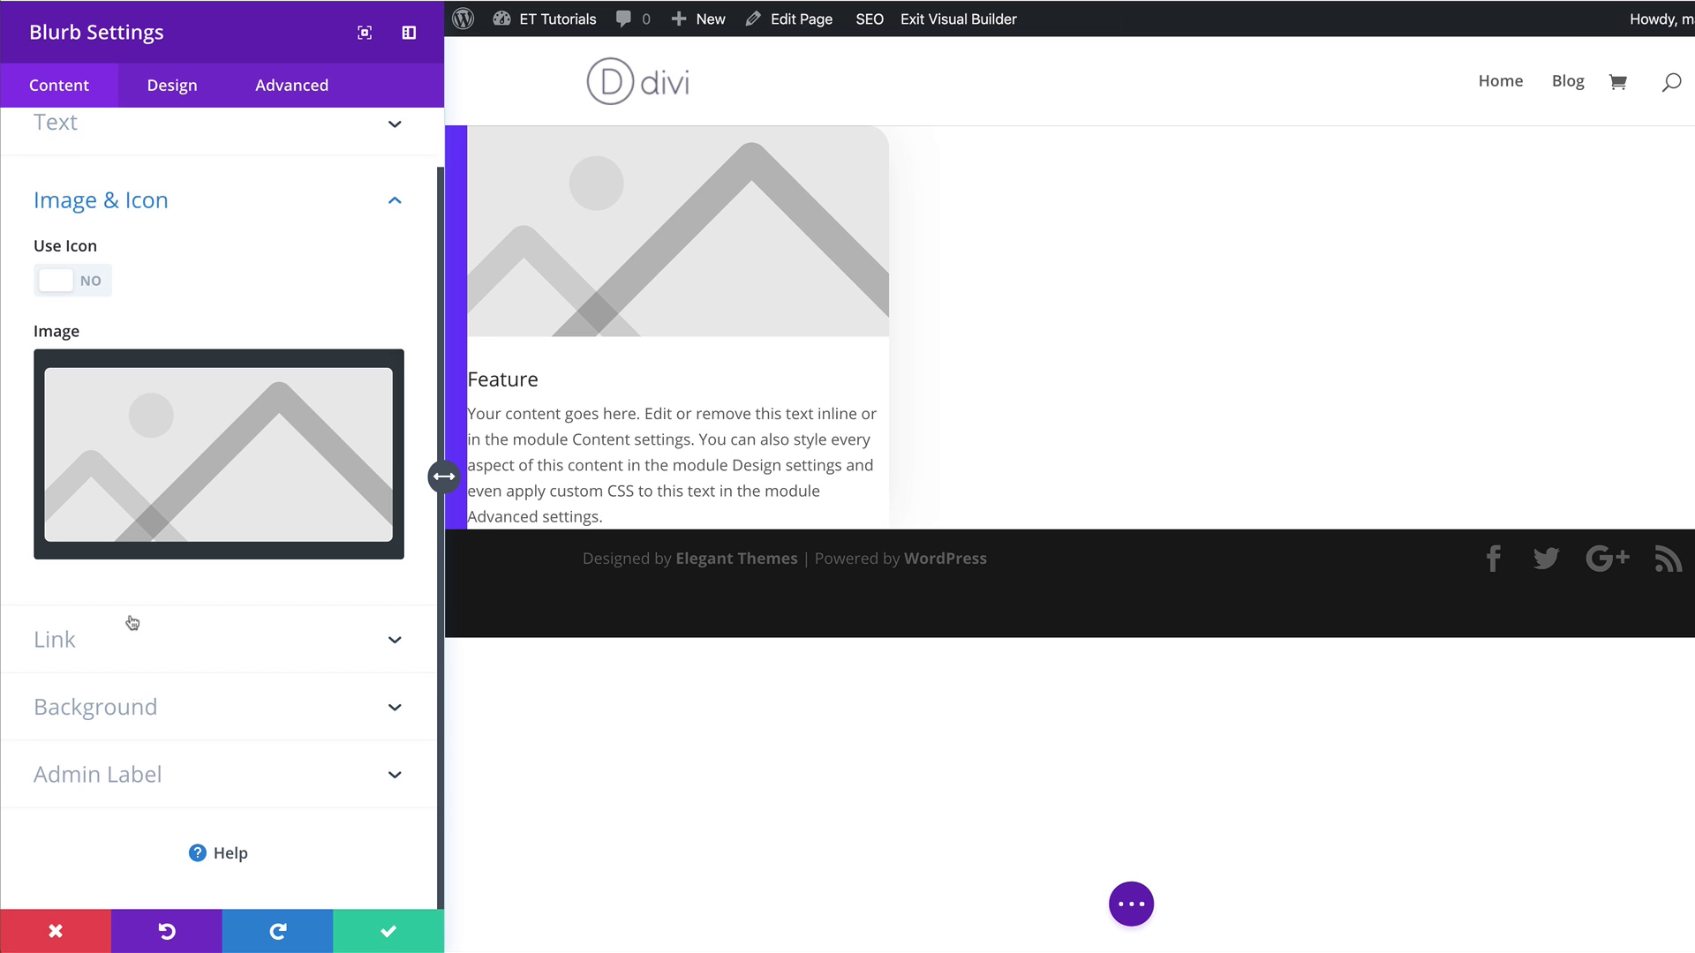
left_click(91, 281)
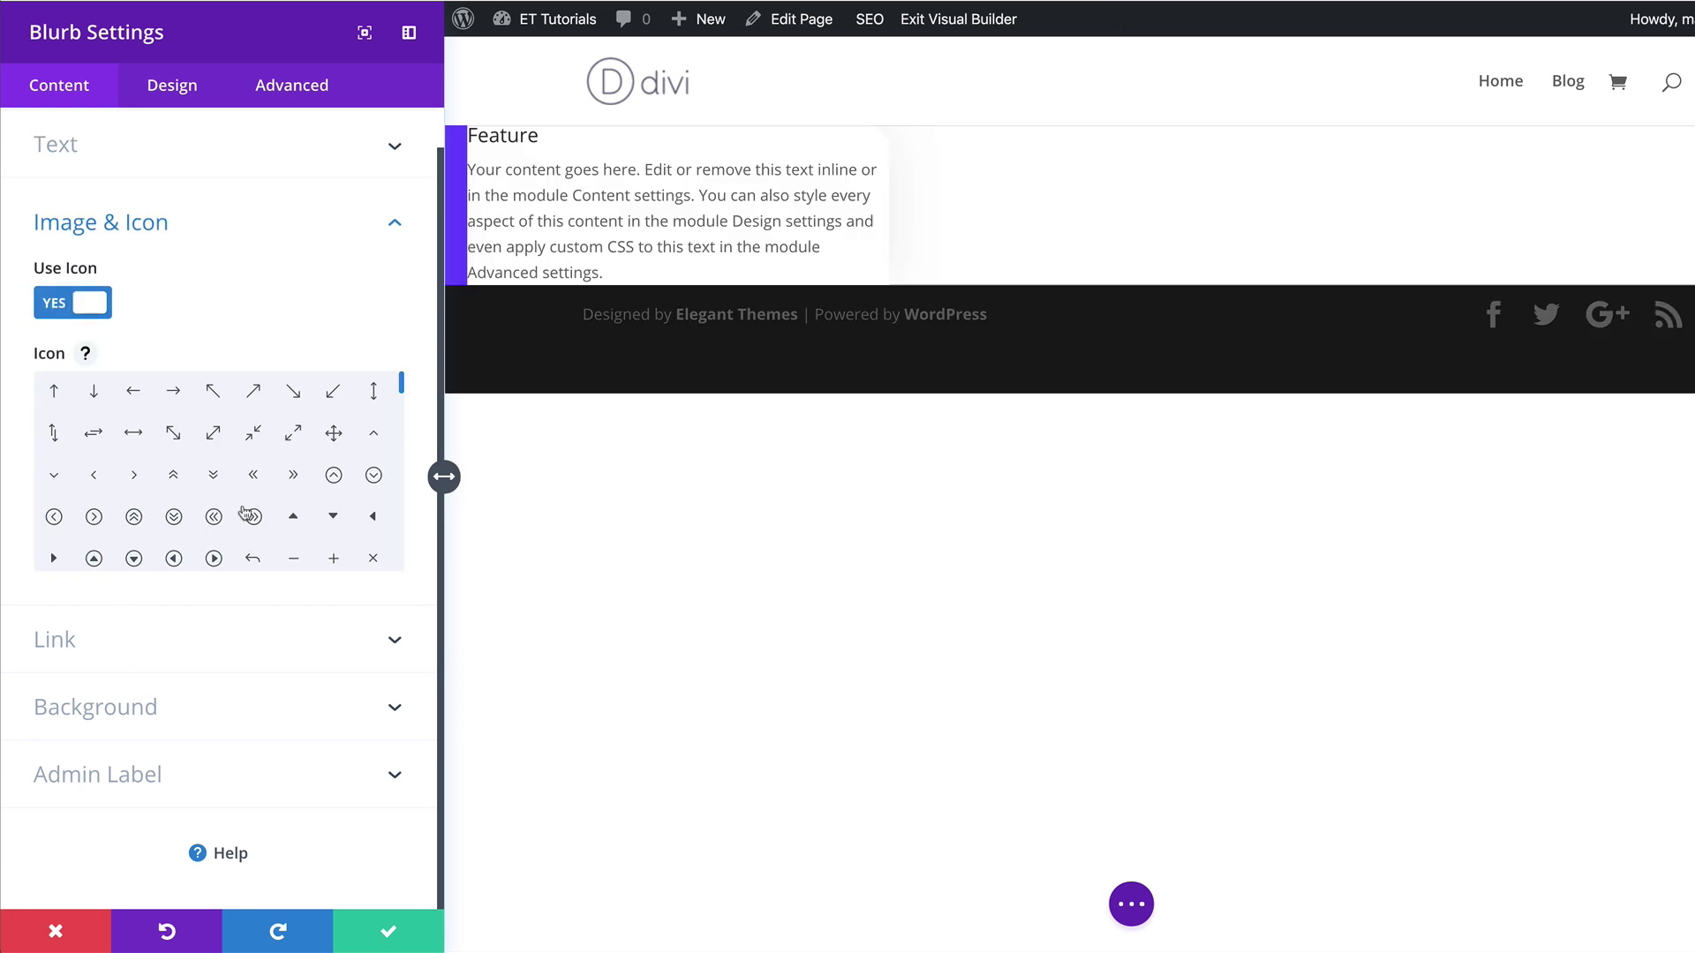
scroll(245, 512, "down", 3)
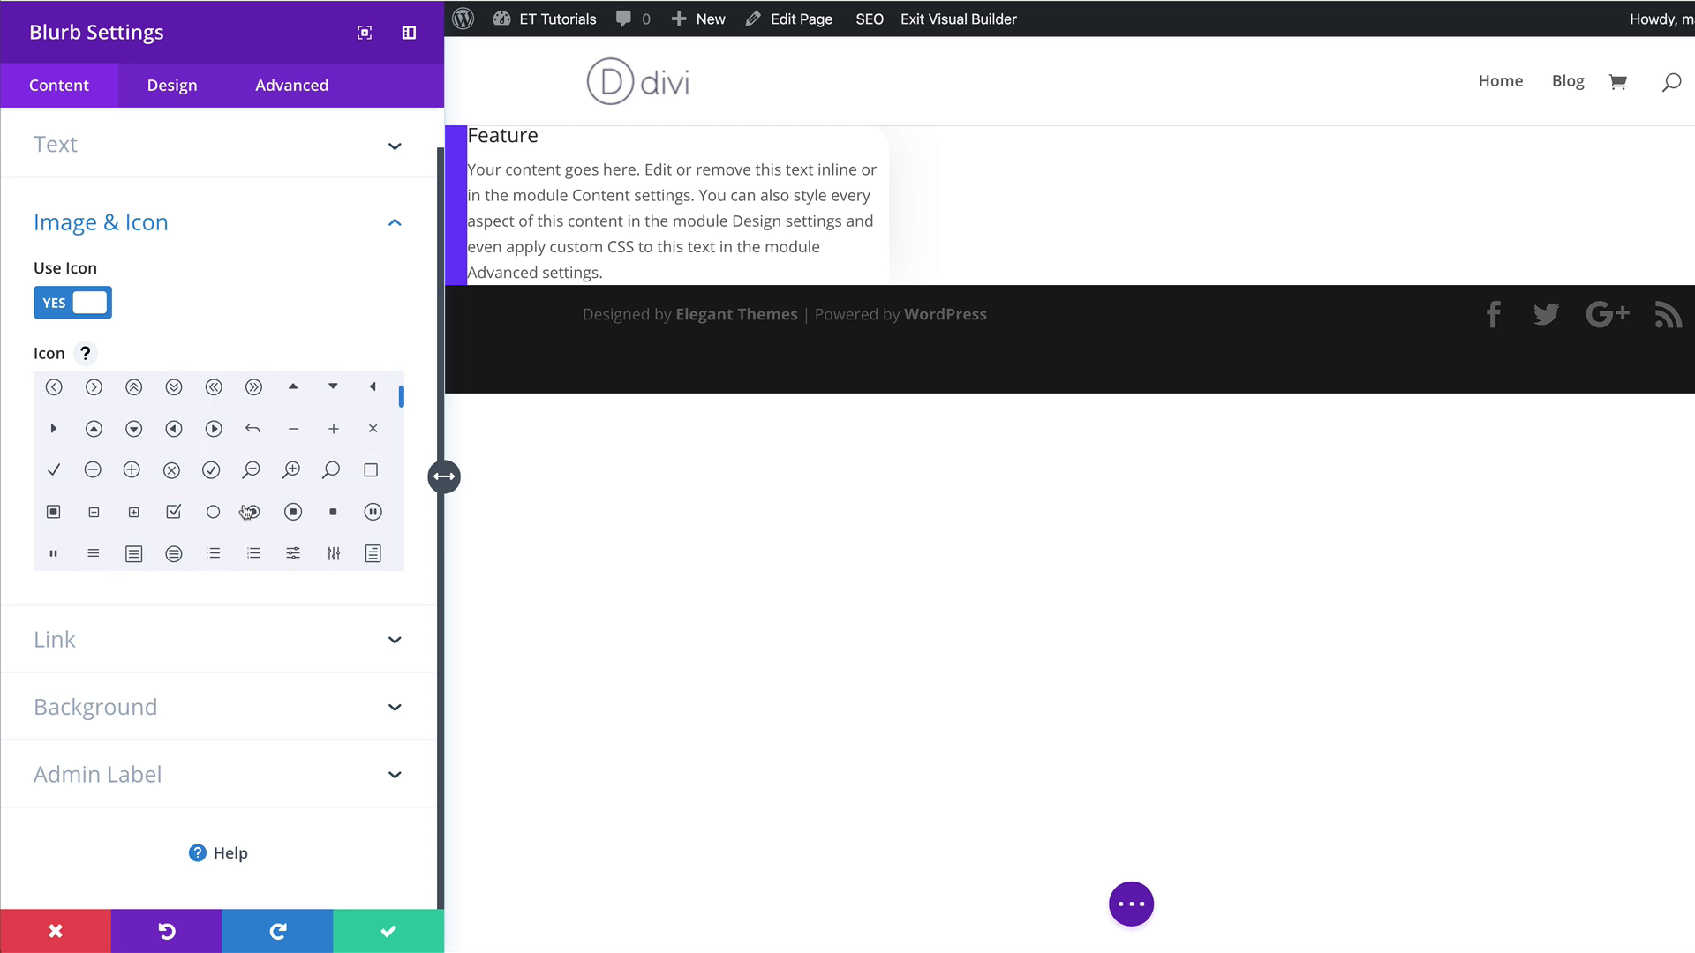
scroll(245, 512, "down", 1)
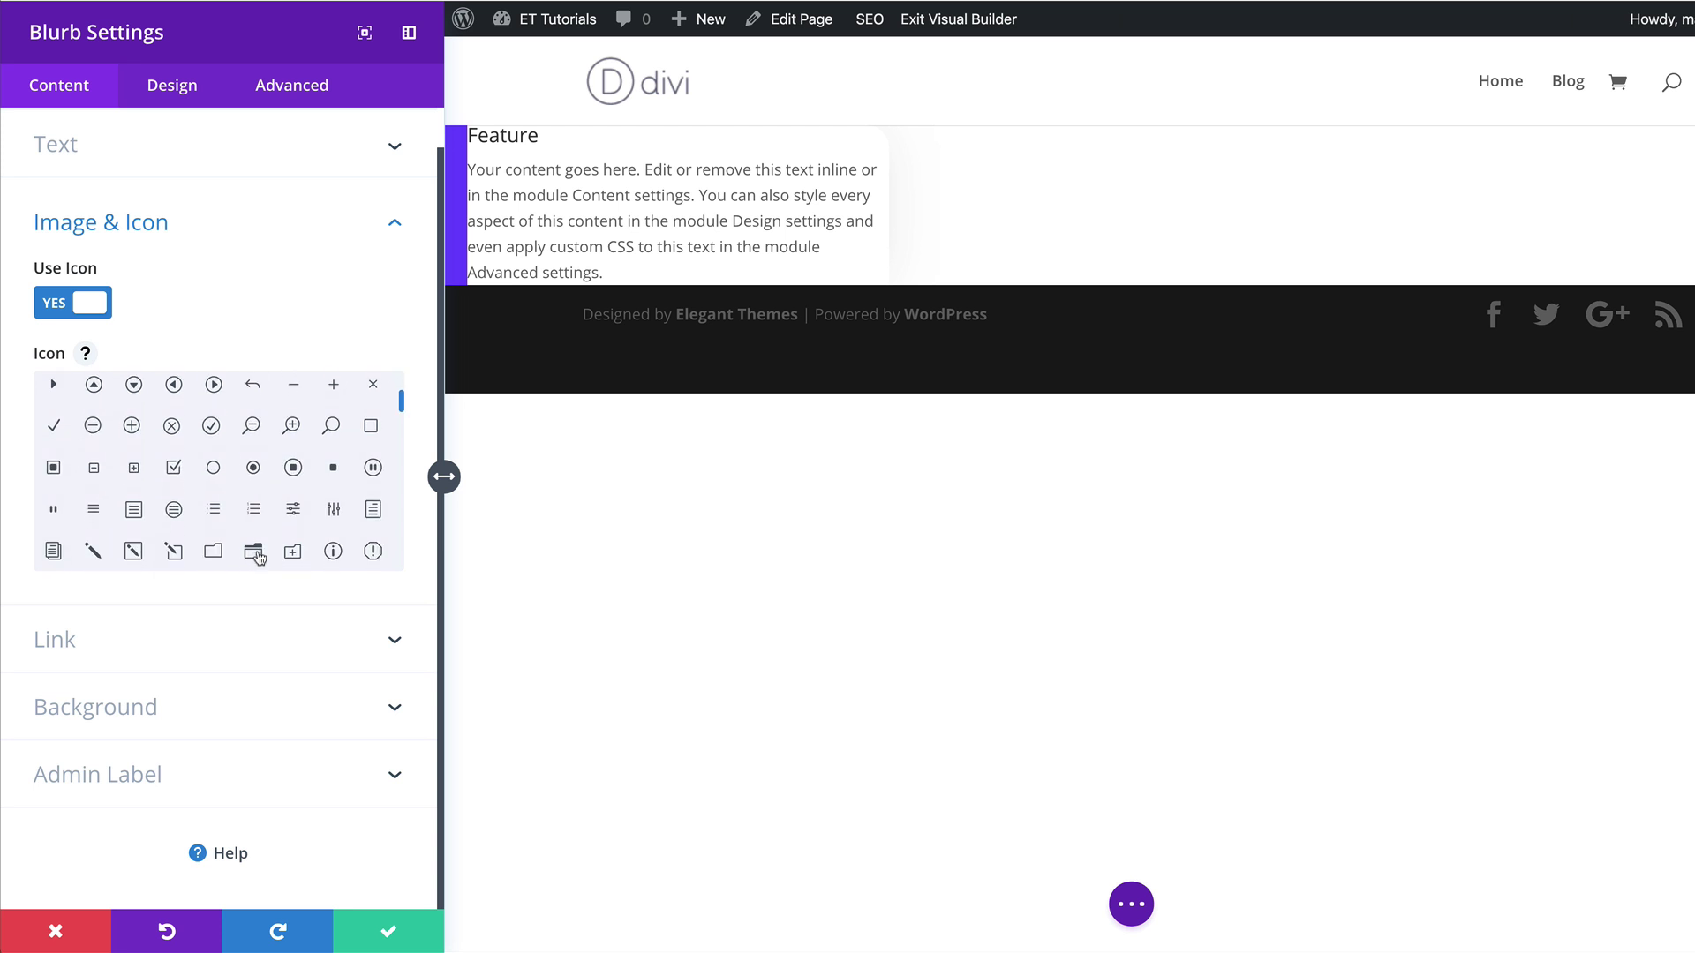
left_click(255, 553)
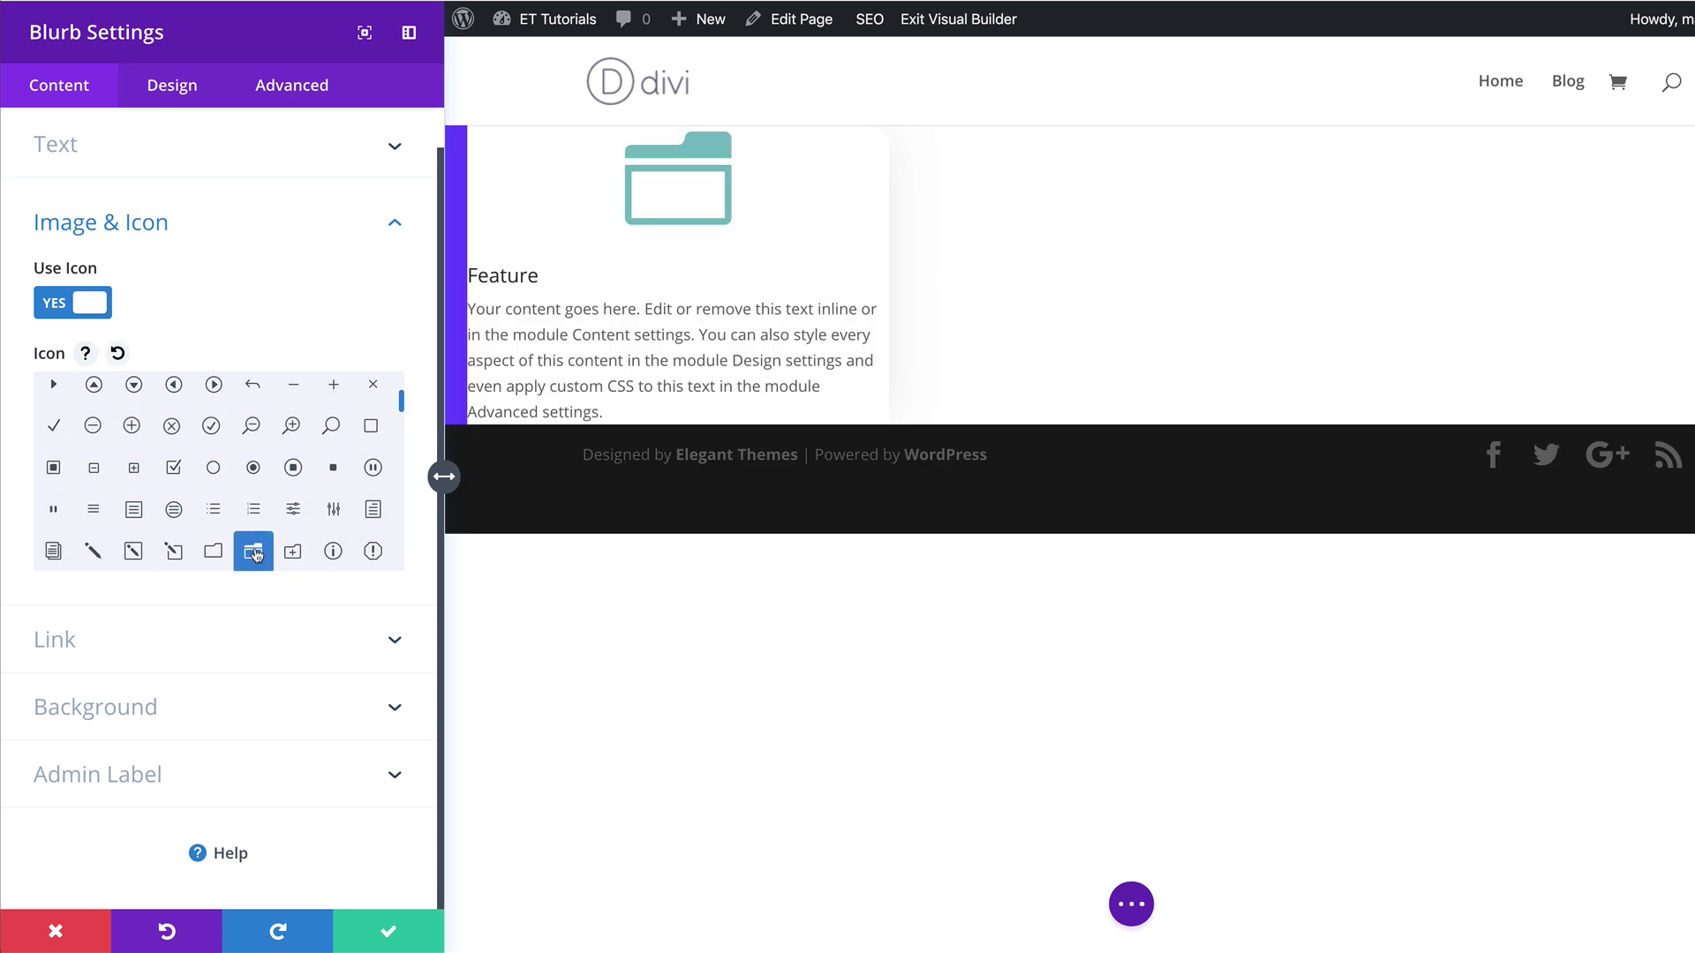
Set the blurb's icon color to #5323ff
scroll(335, 704, "up", 1)
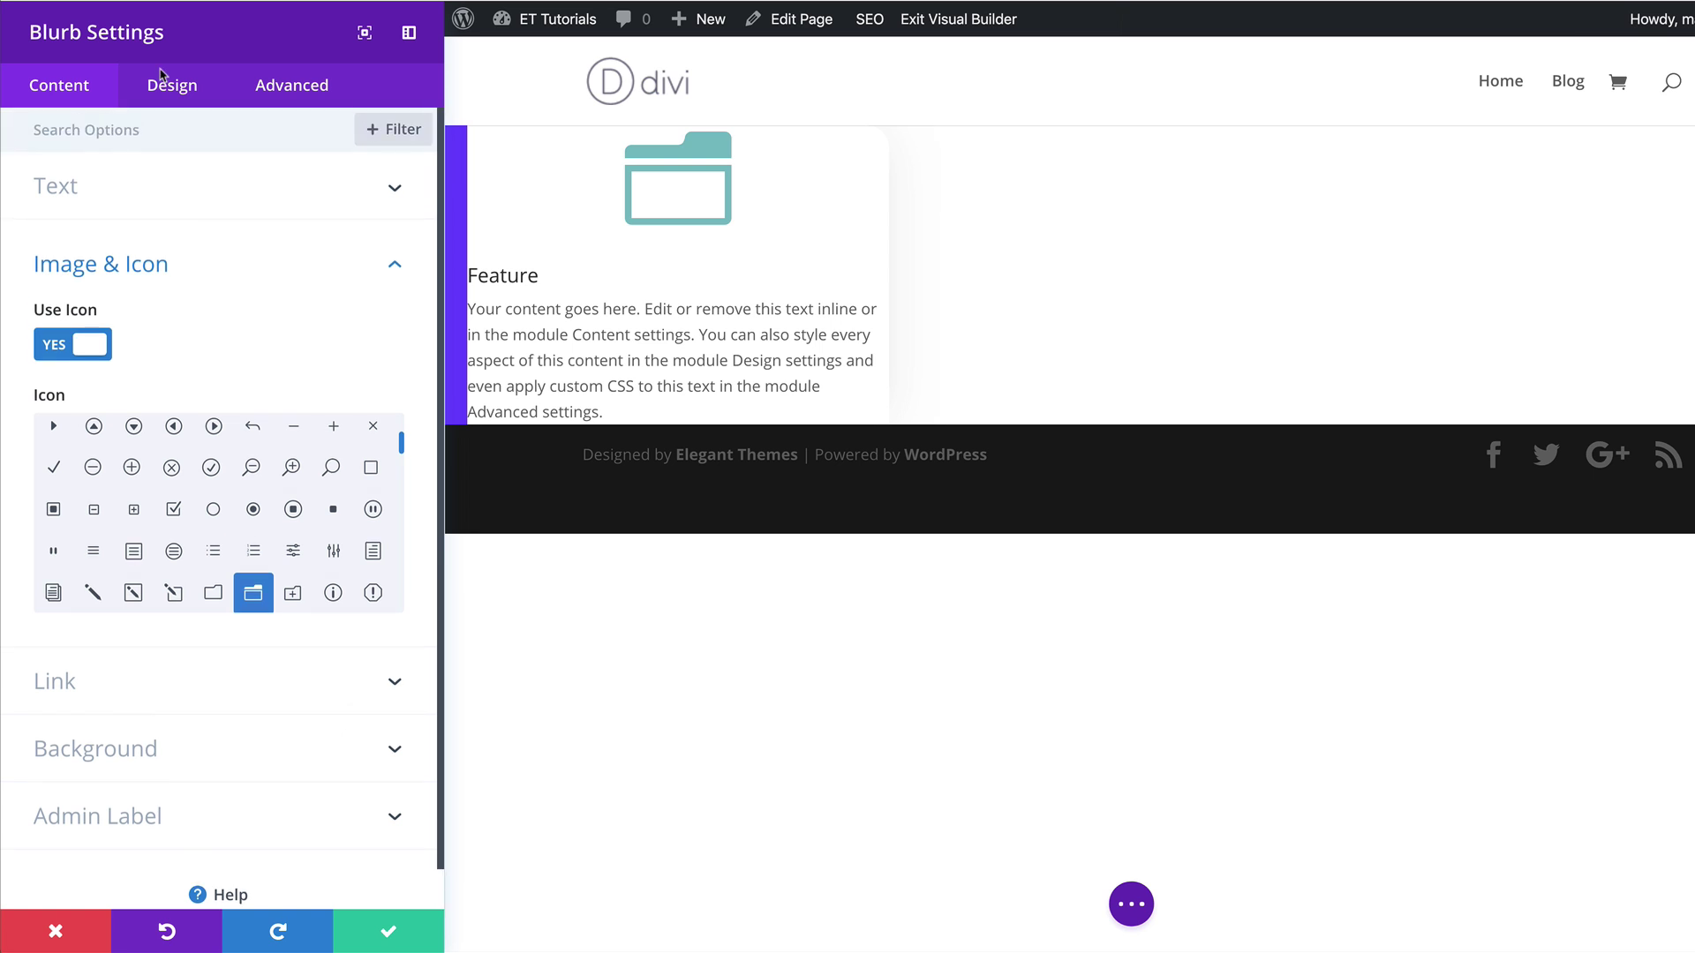
left_click(179, 99)
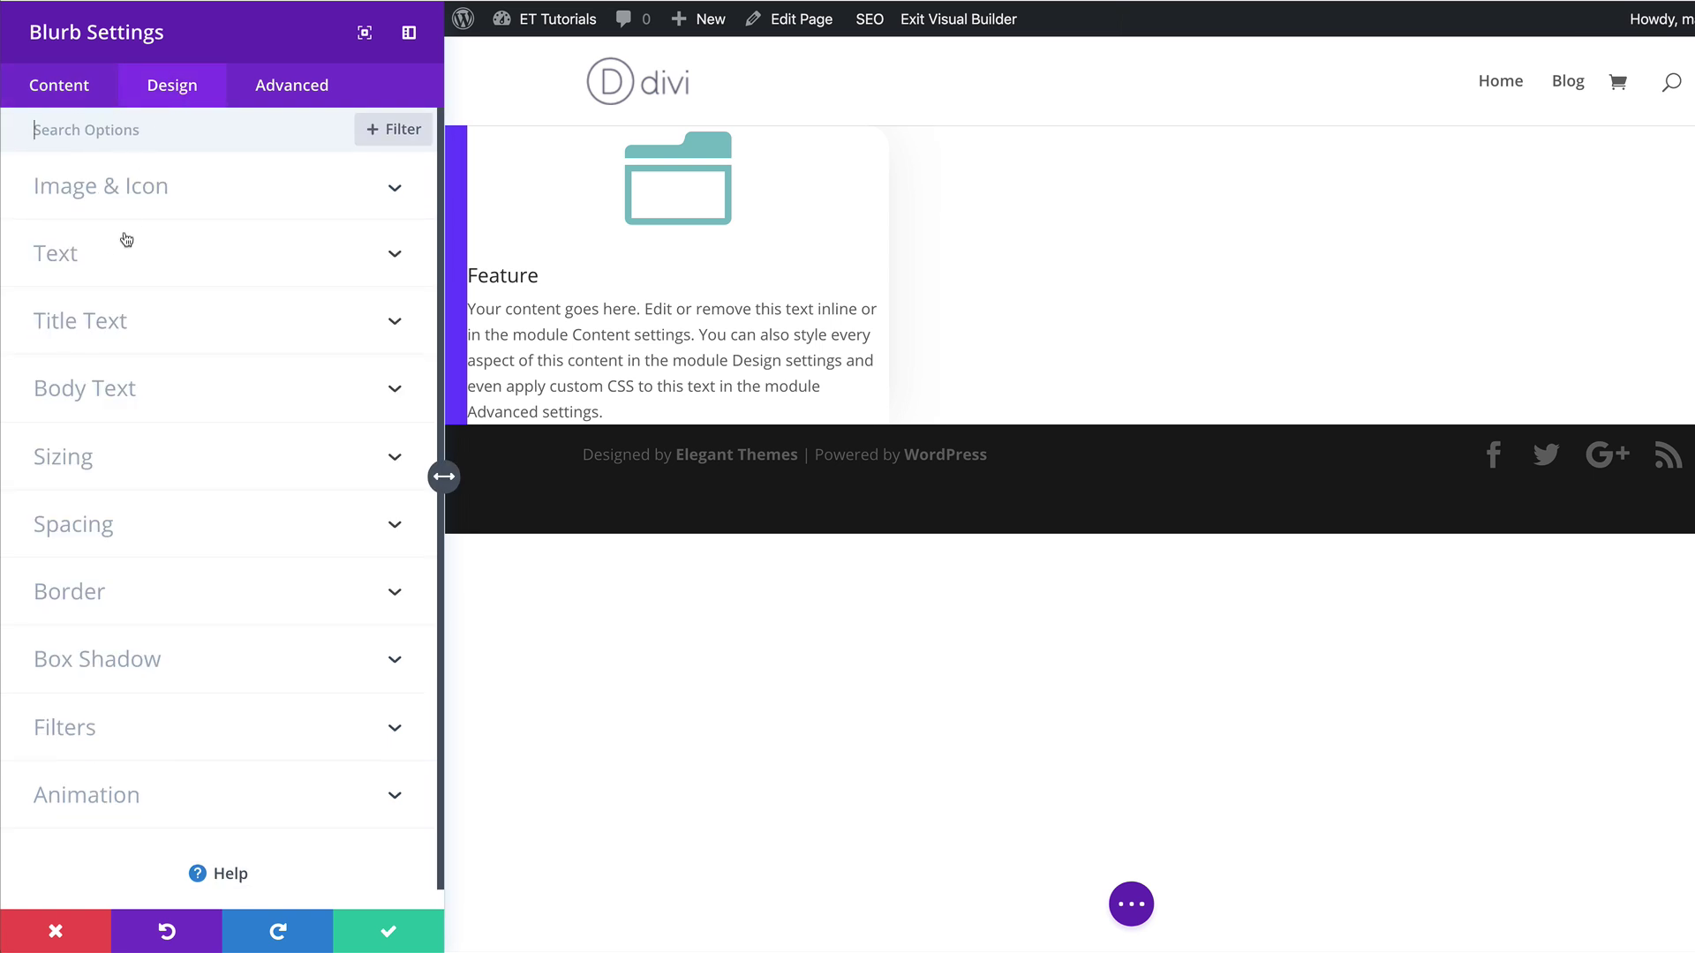
left_click(147, 187)
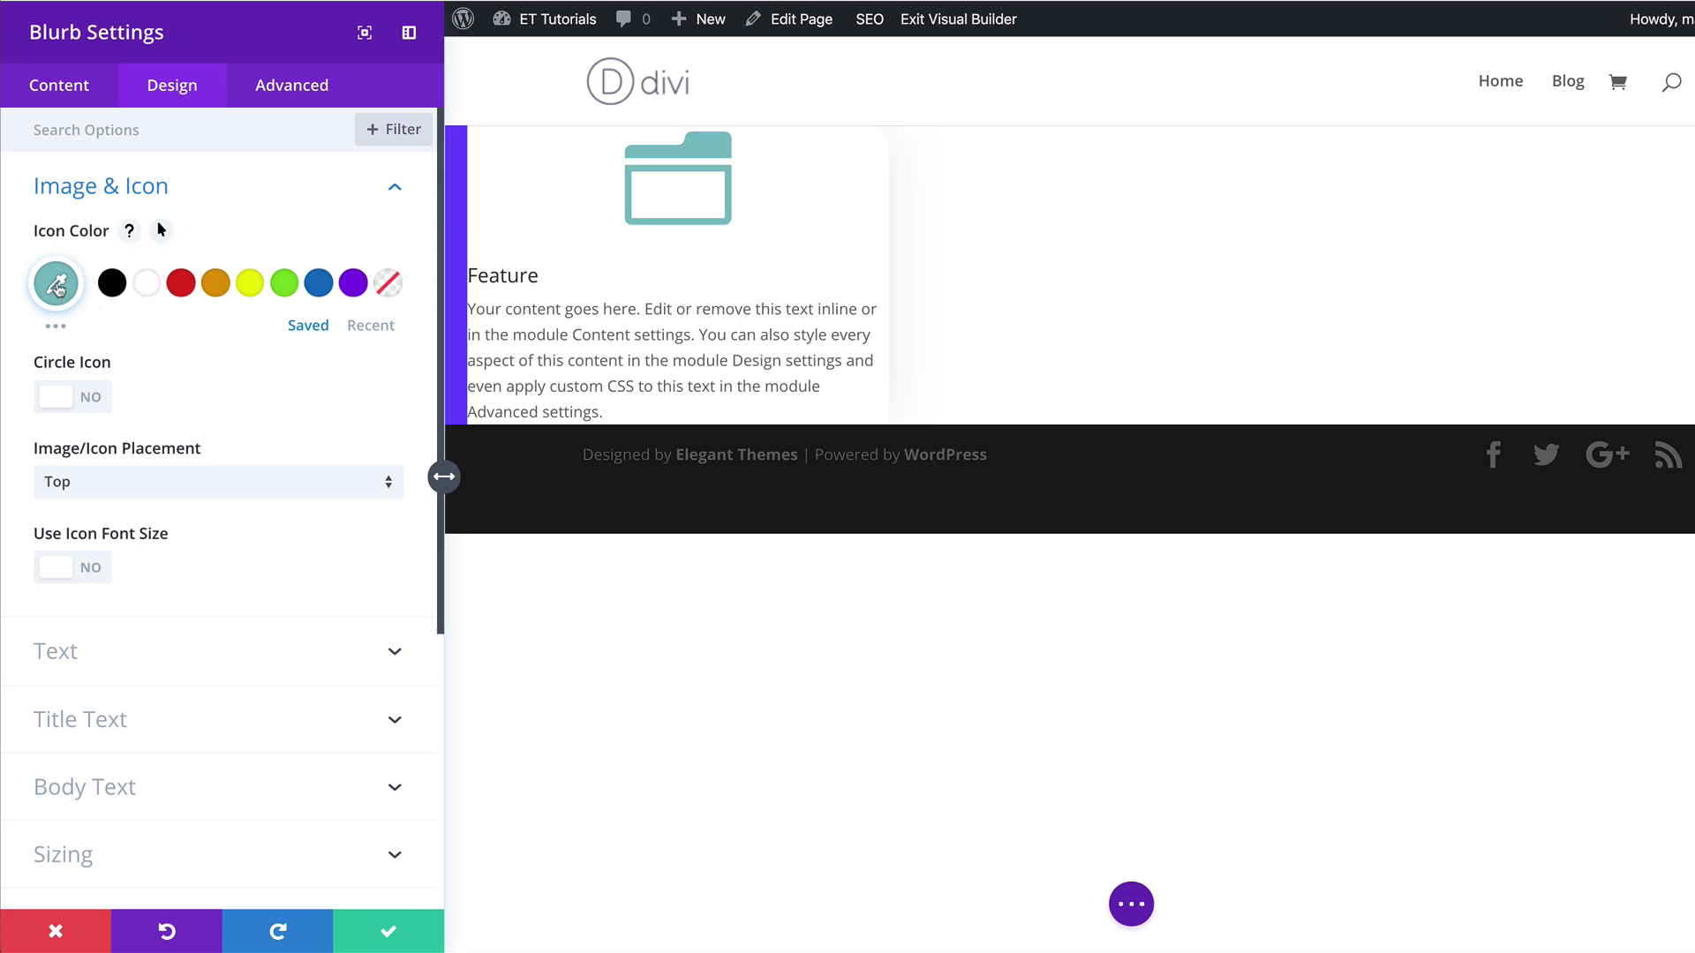
left_click(57, 284)
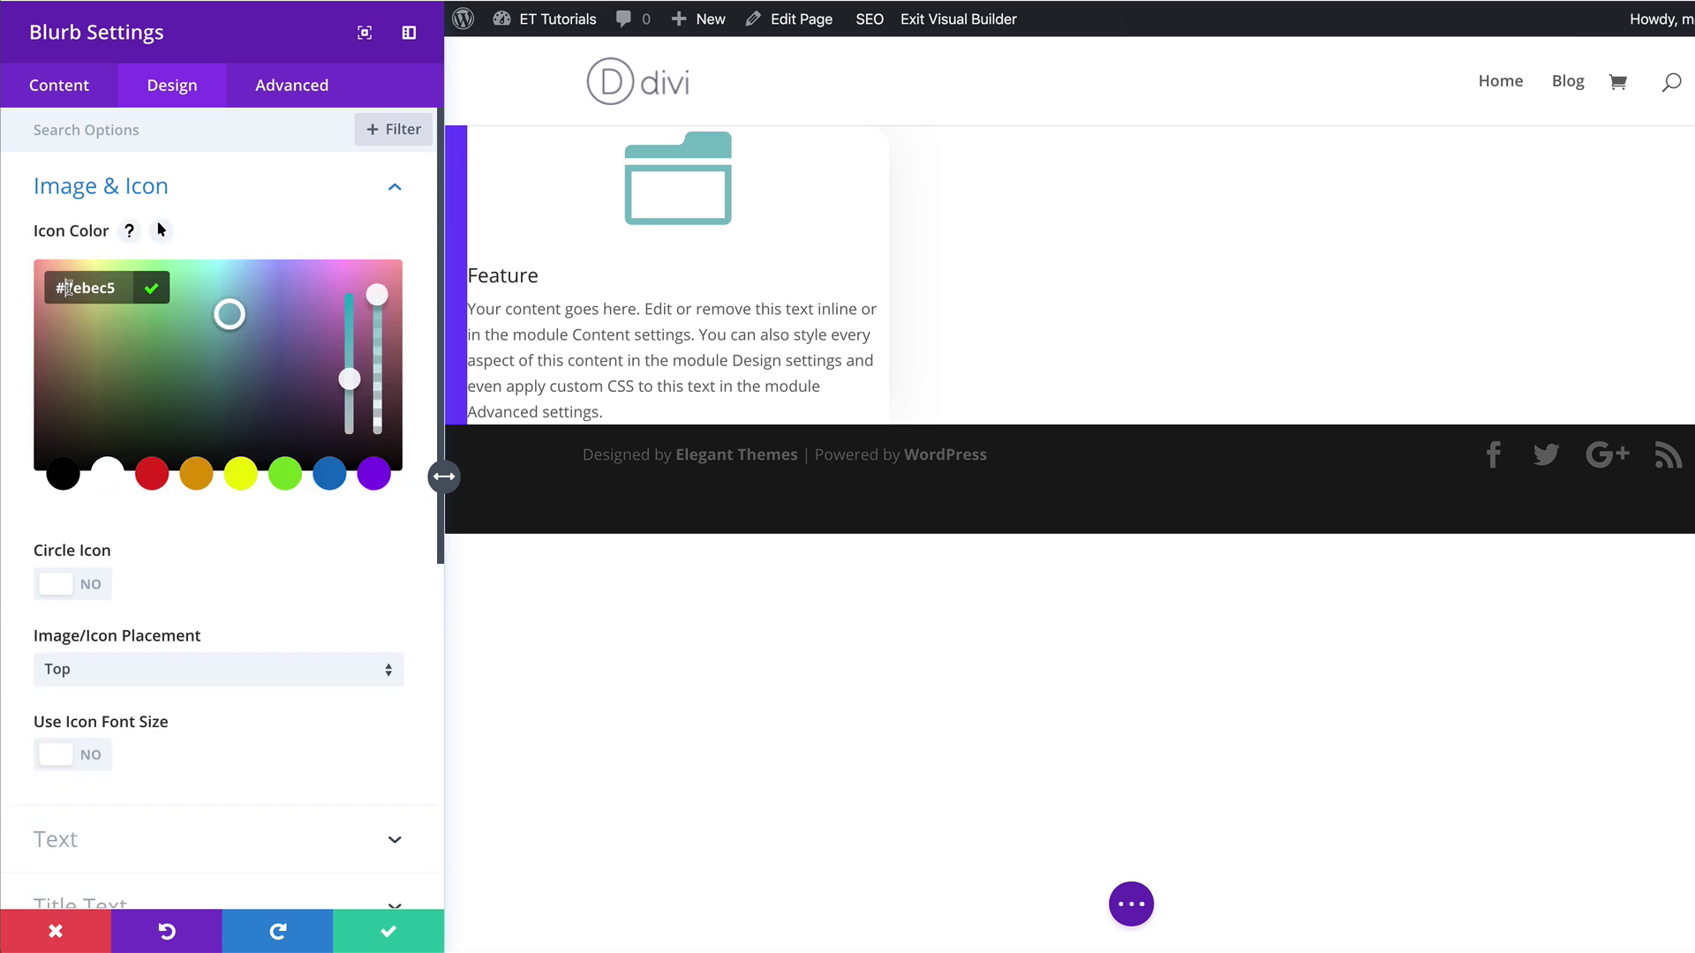
left_click_drag(62, 287, 129, 287)
type("5323ff")
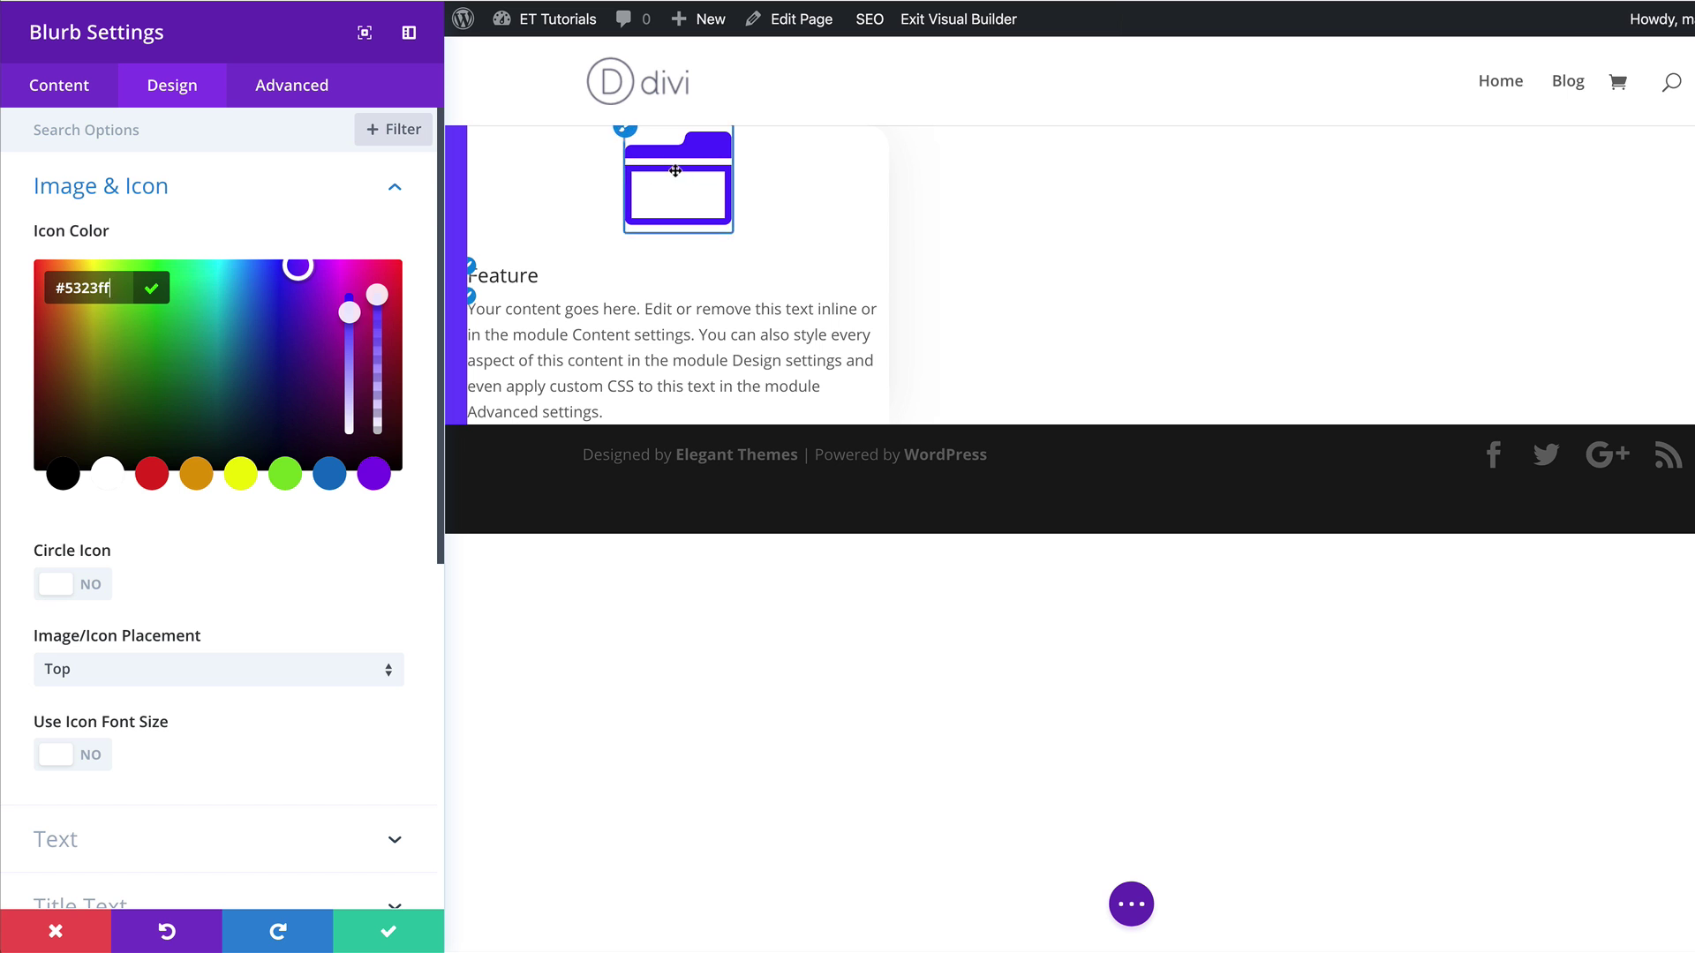
Enable a custom icon font size for the blurb and set it to 54px
left_click(92, 756)
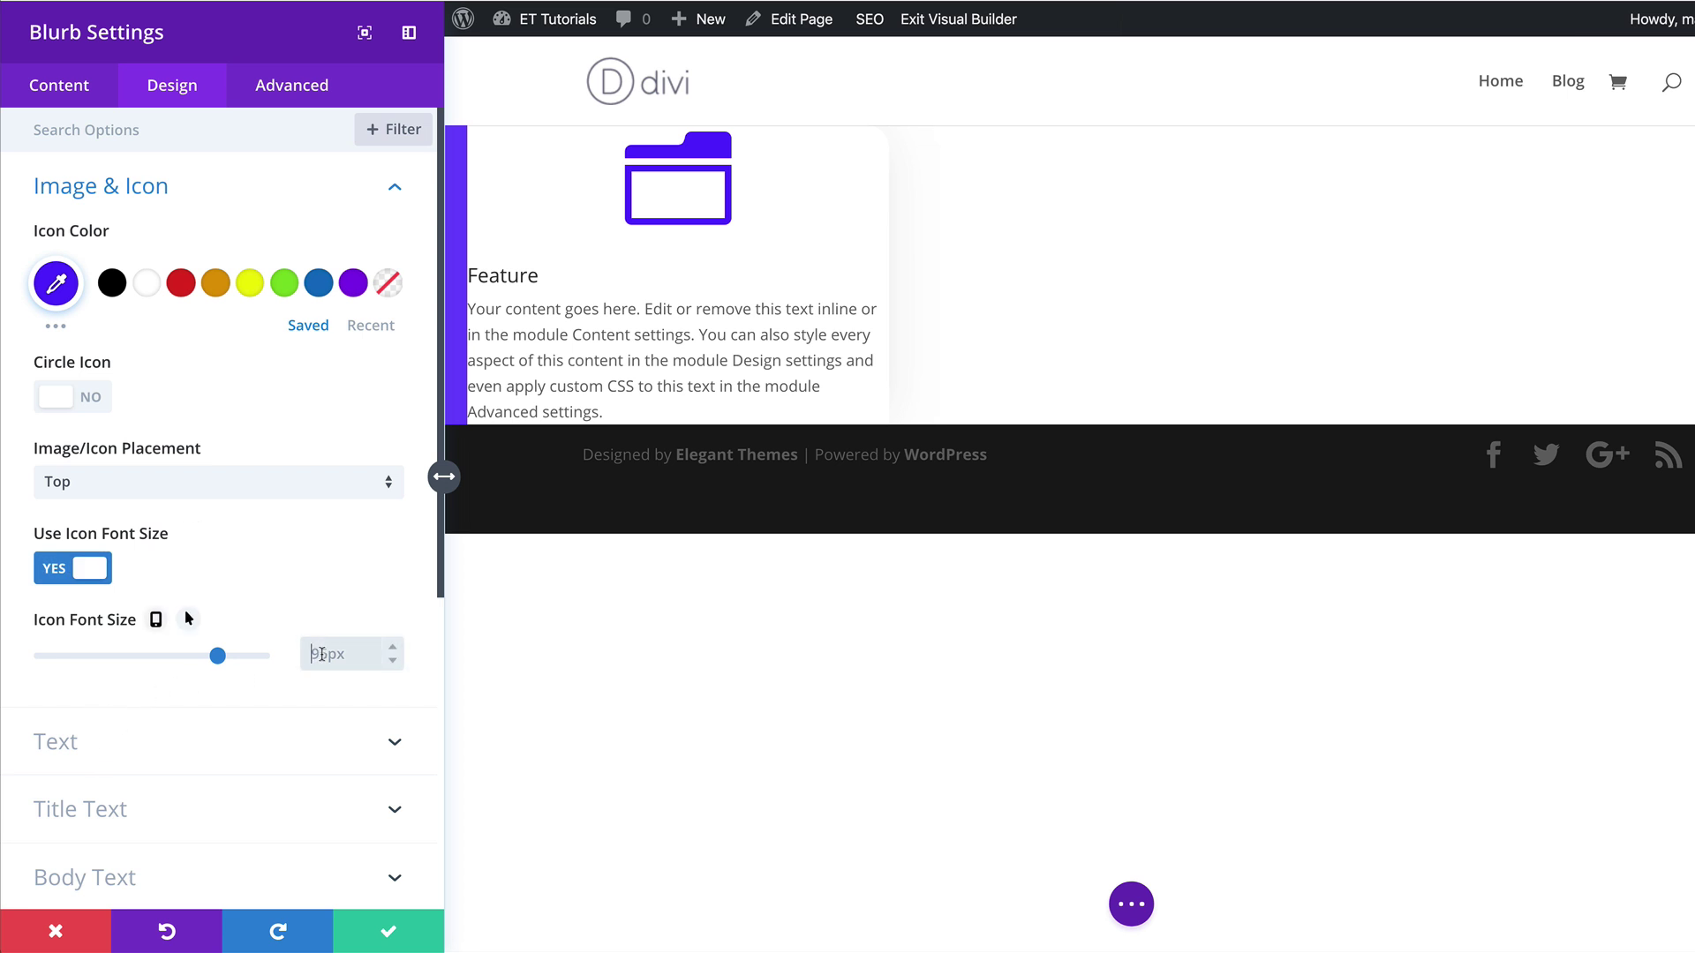
left_click(321, 654)
type("54")
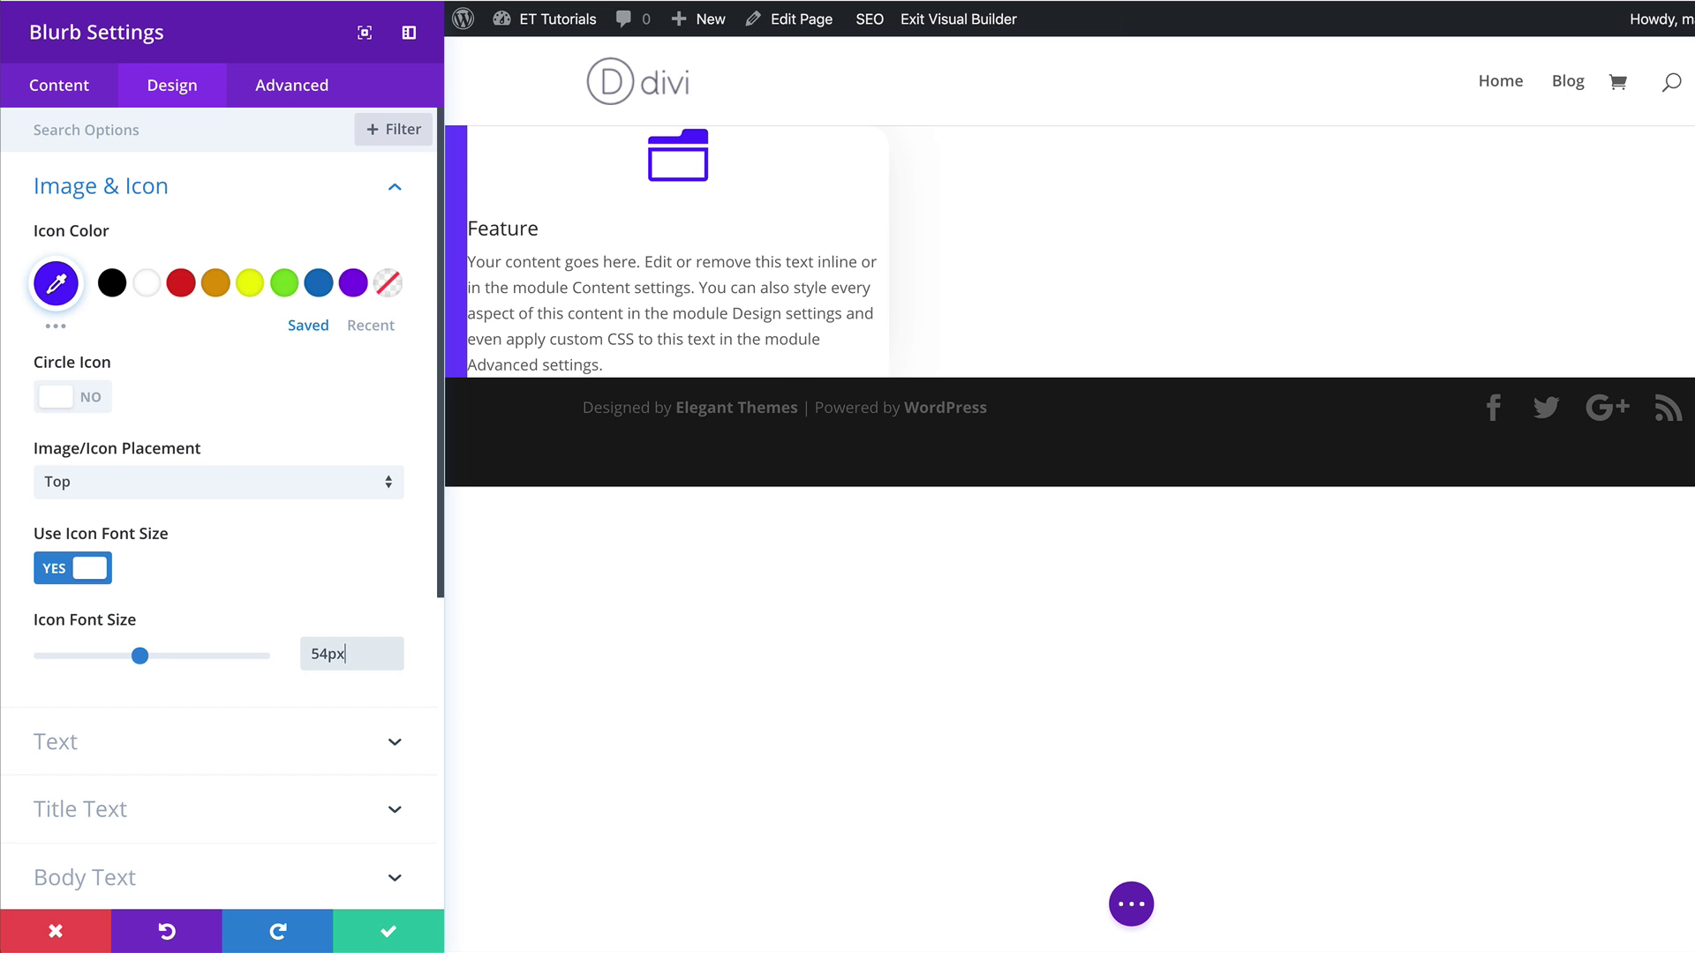
Set the blurb's title font to Poppins
left_click(474, 224)
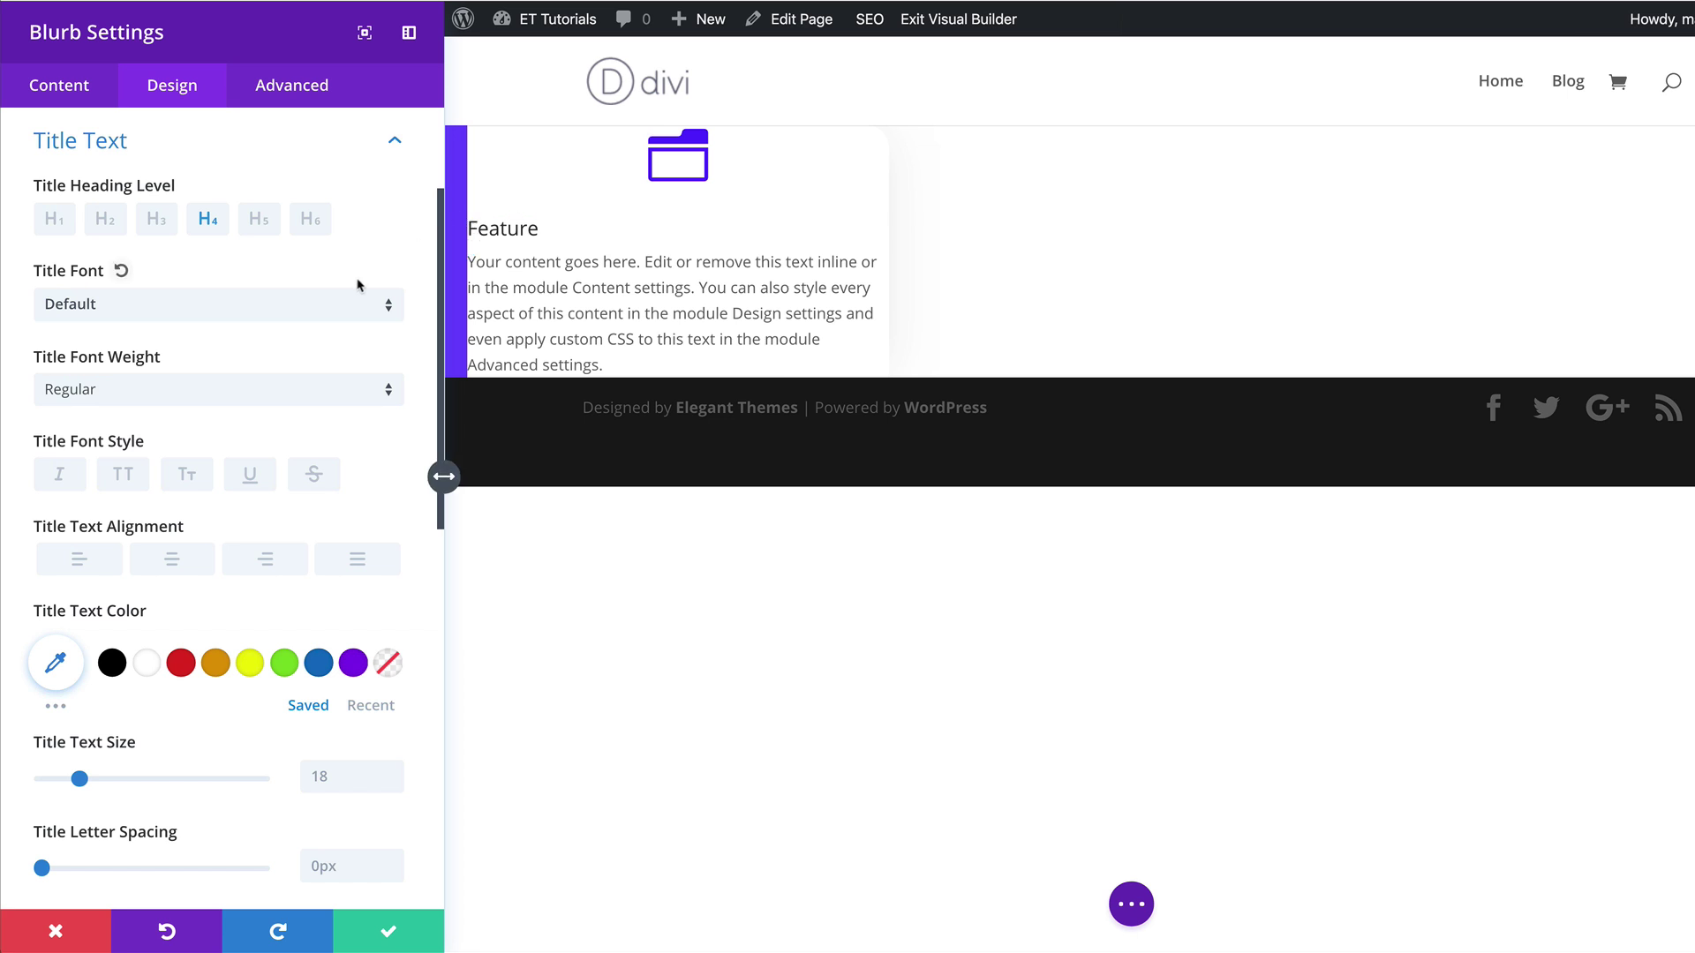
left_click(157, 307)
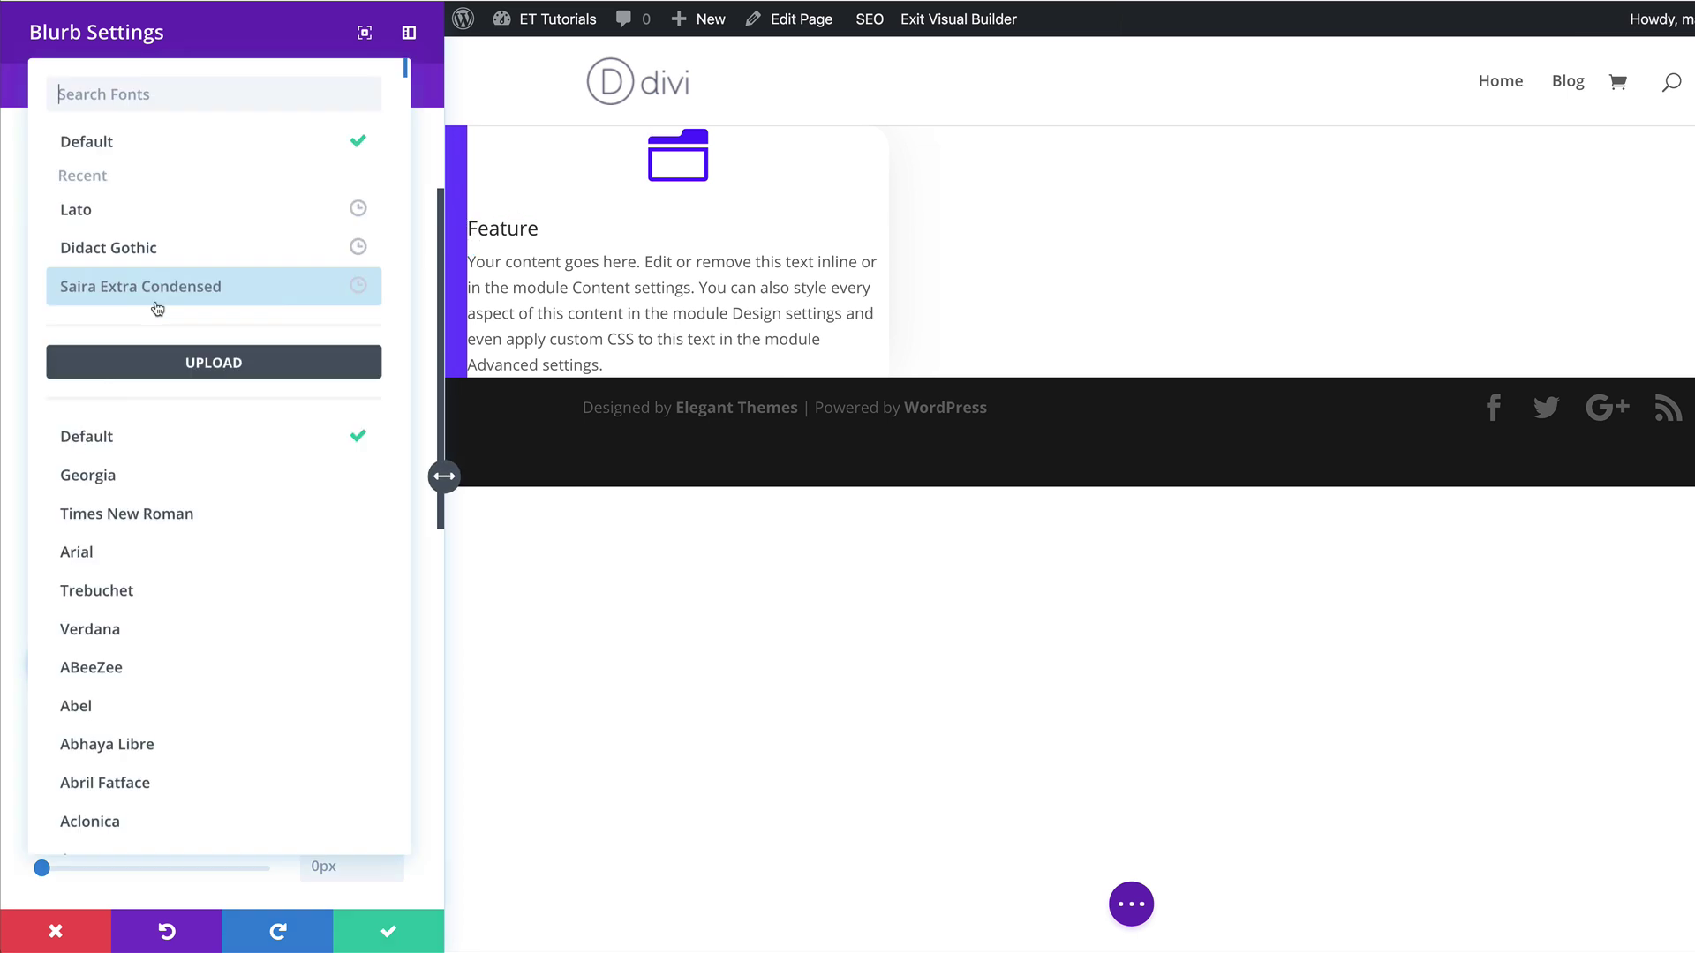
left_click(181, 105)
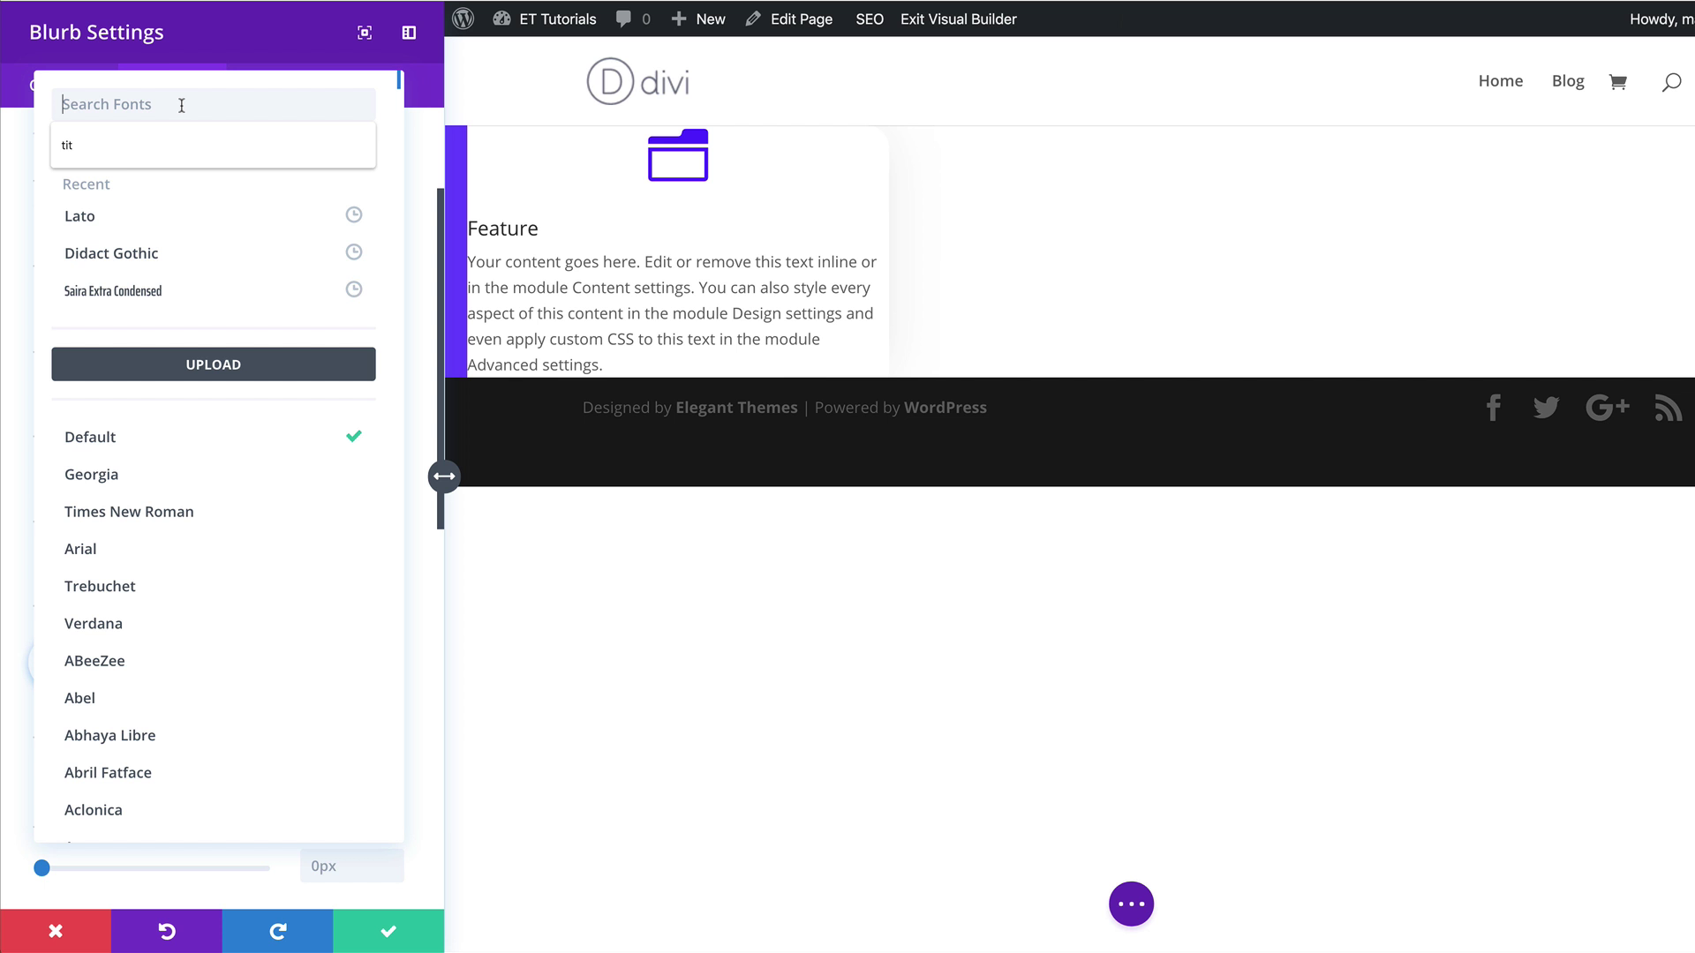
type("popp")
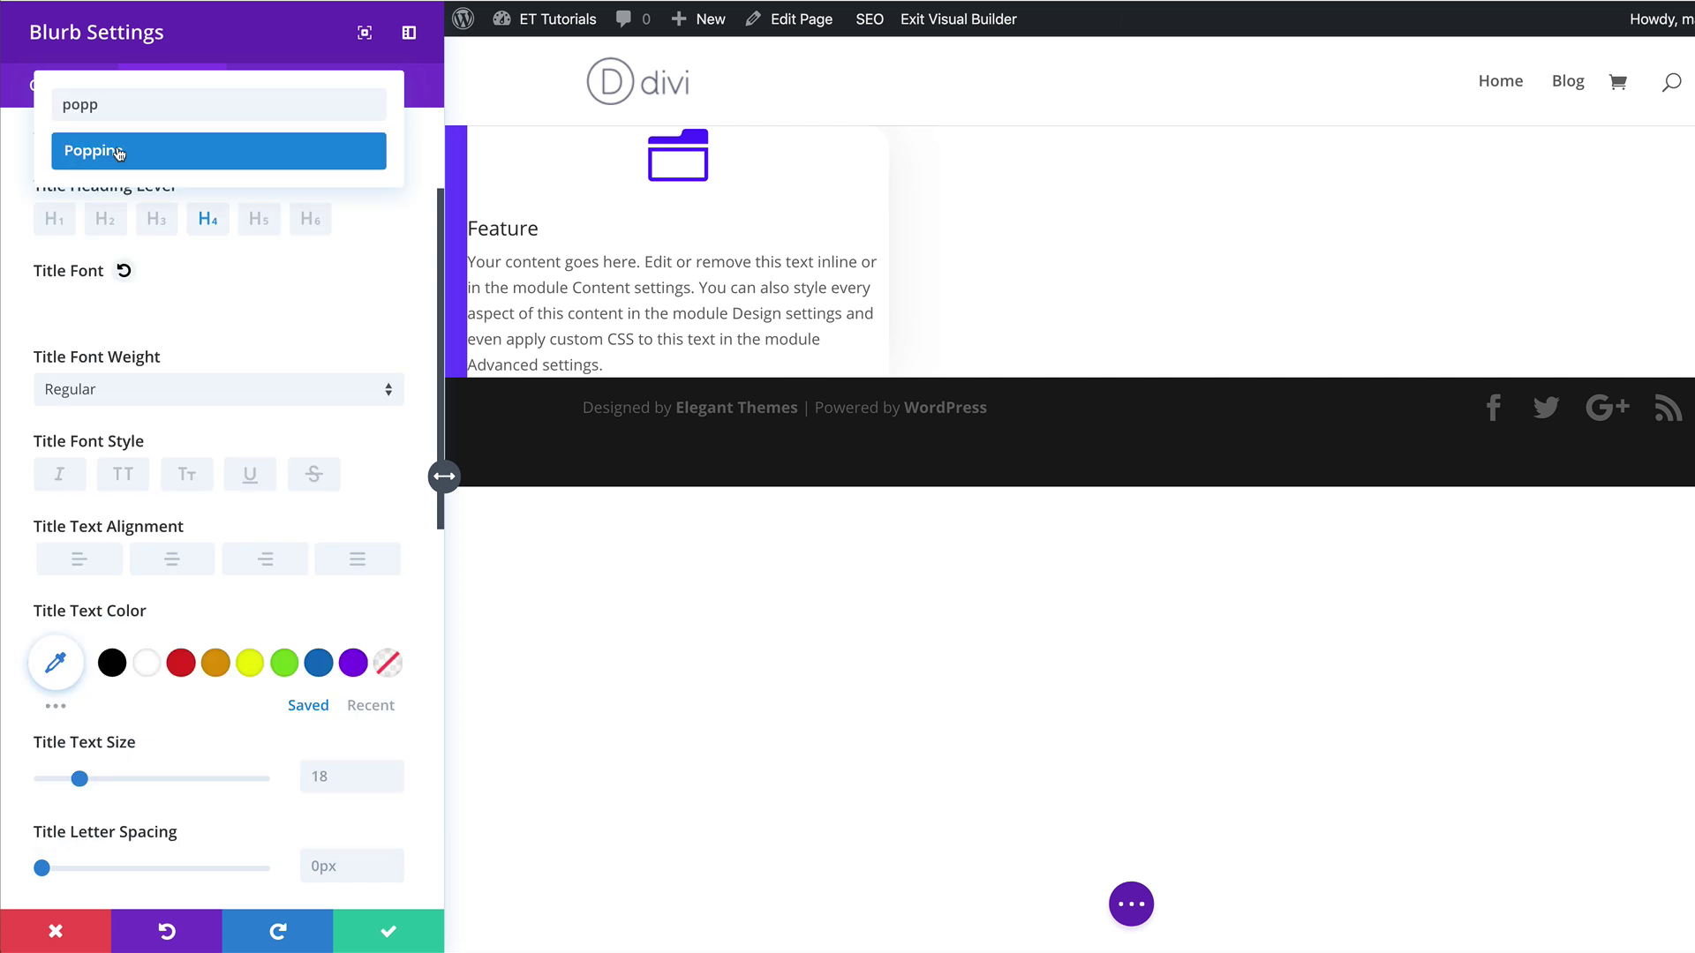
left_click(119, 152)
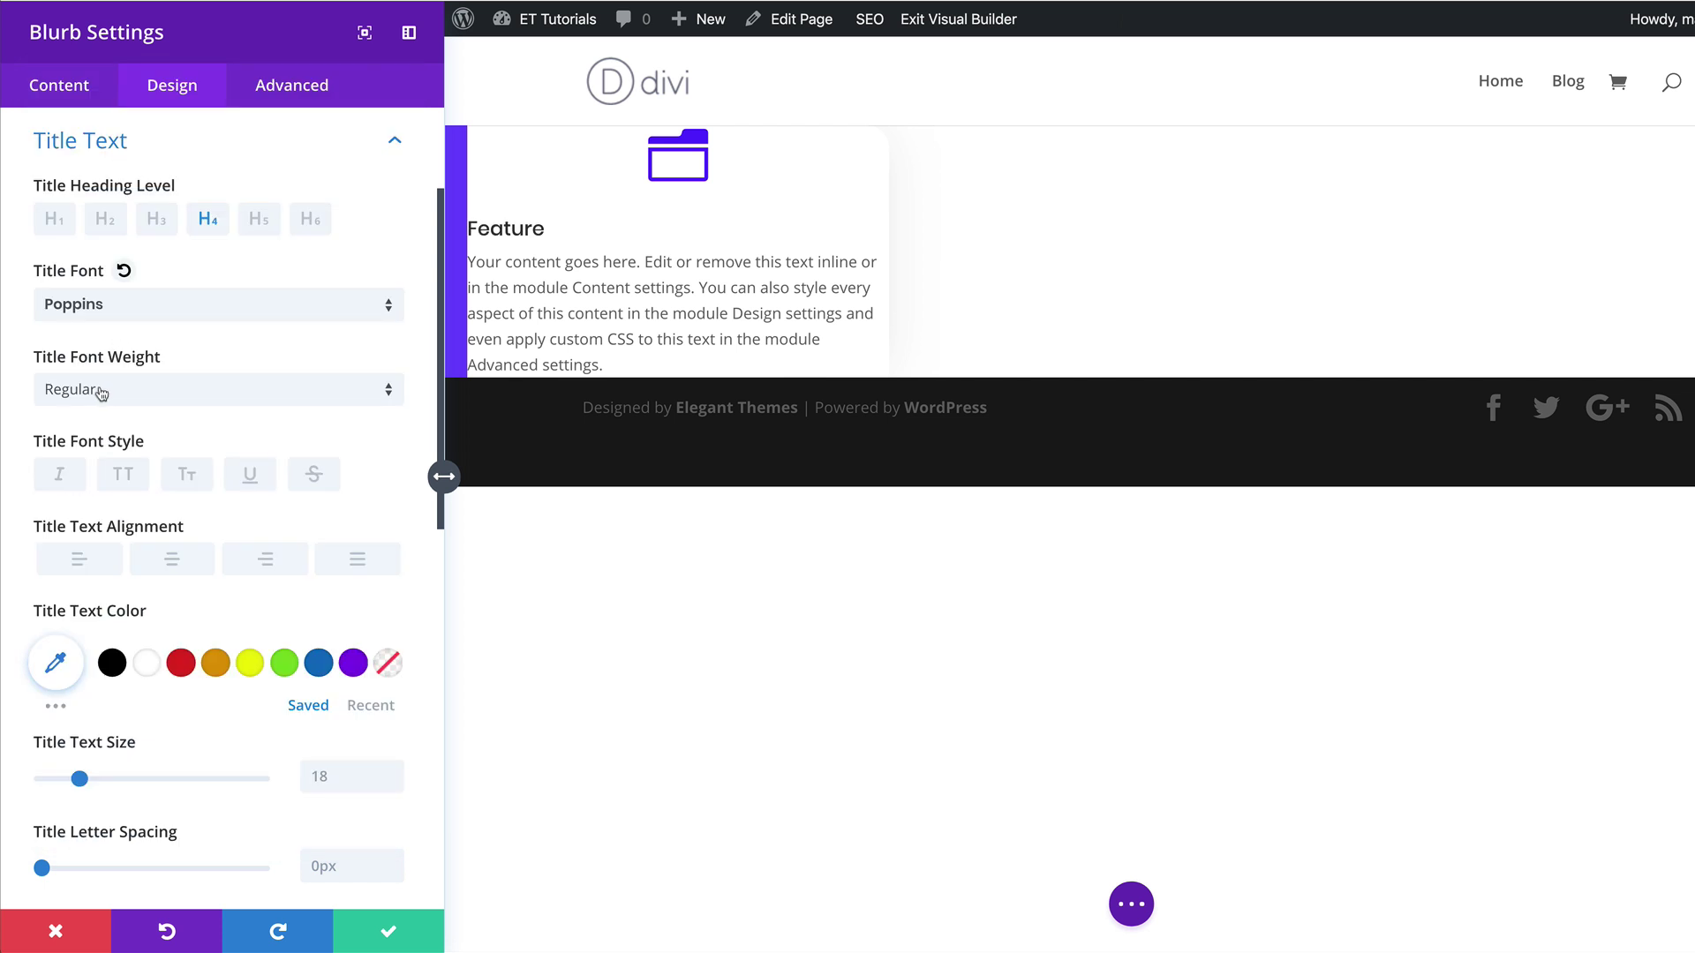
Center the blurb title and set its text color to #5323ff
left_click(173, 564)
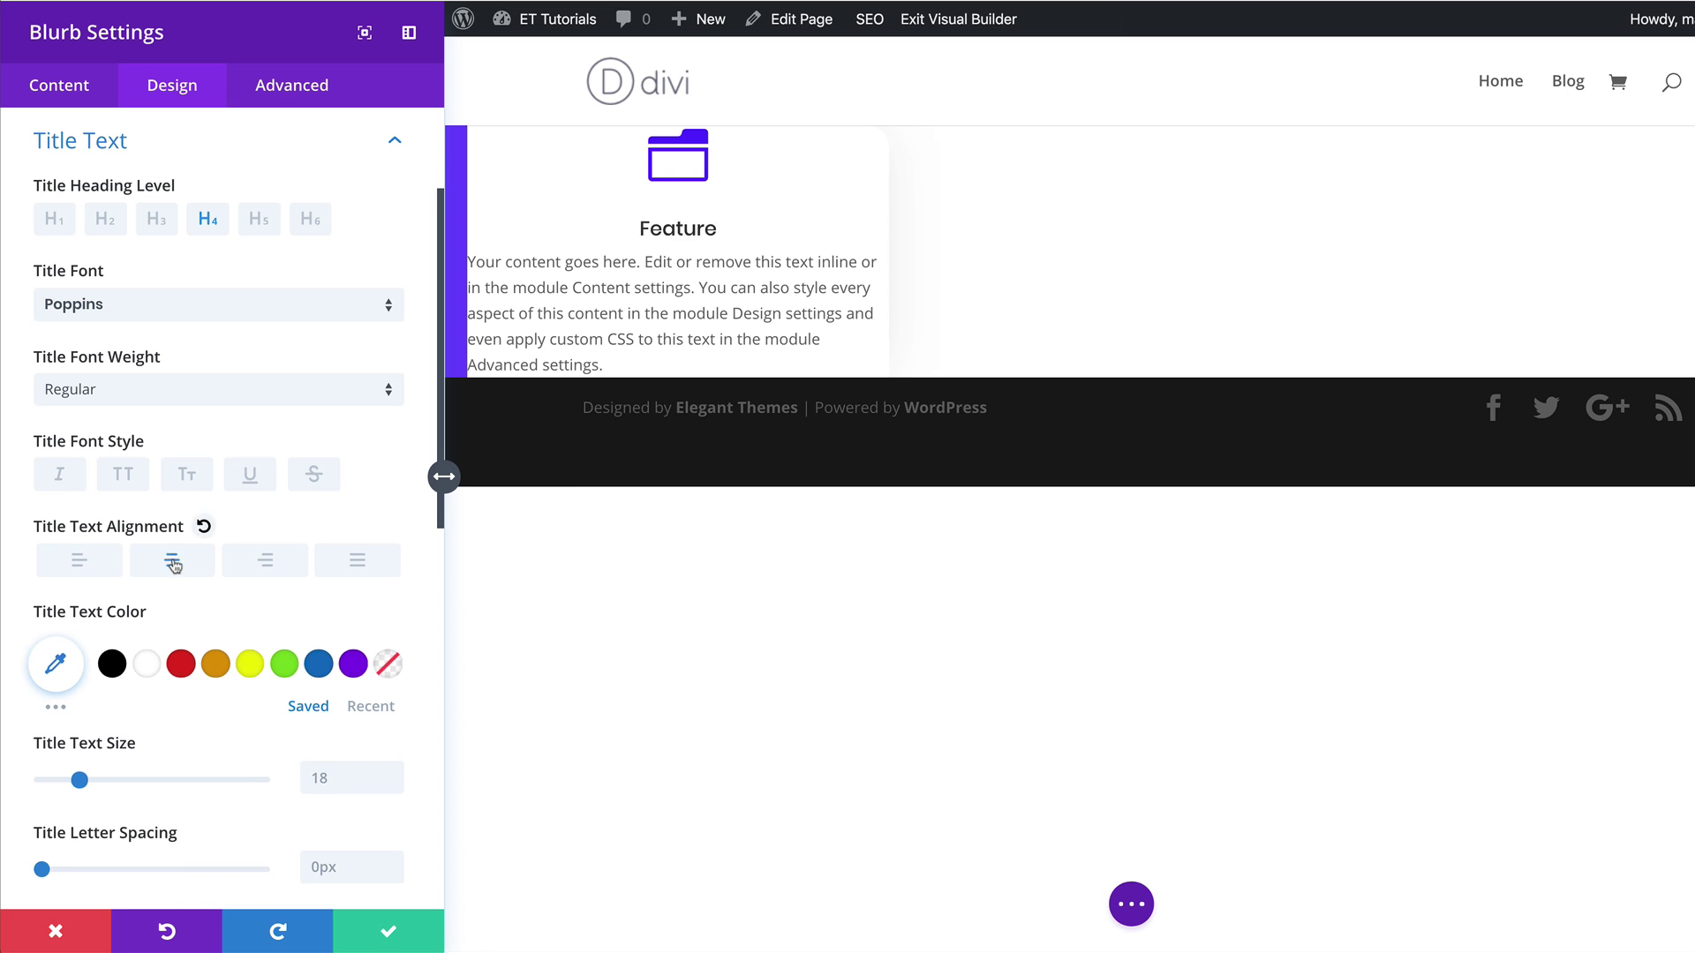
left_click(55, 668)
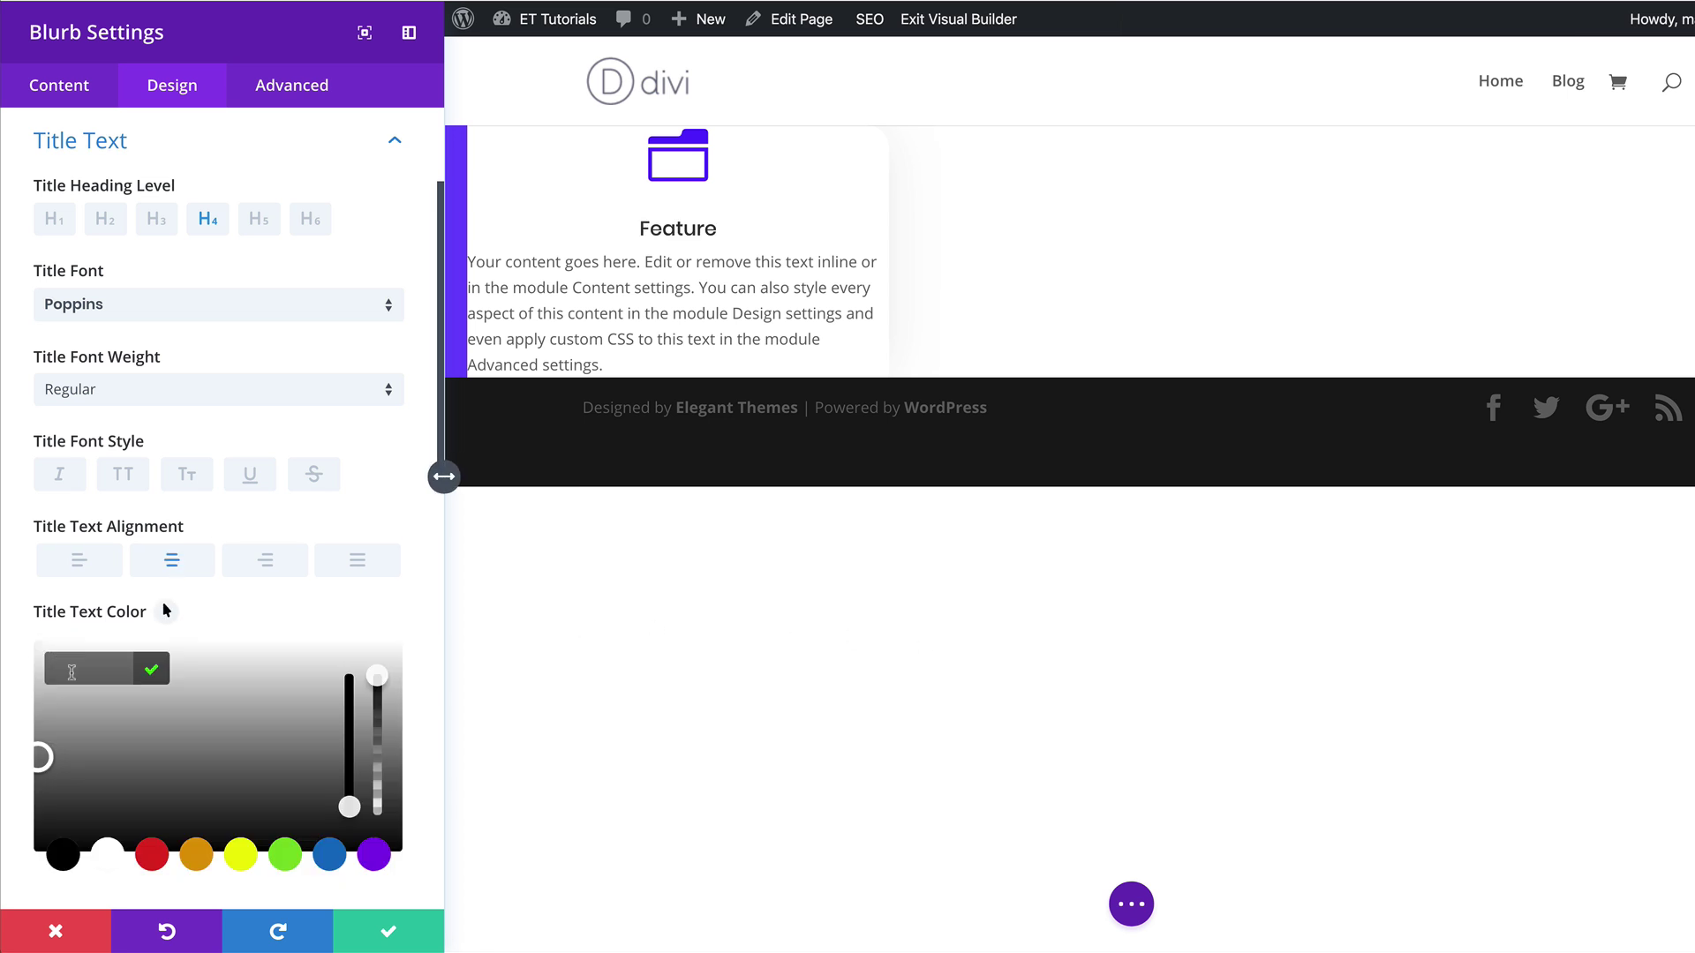
type("#5323ff")
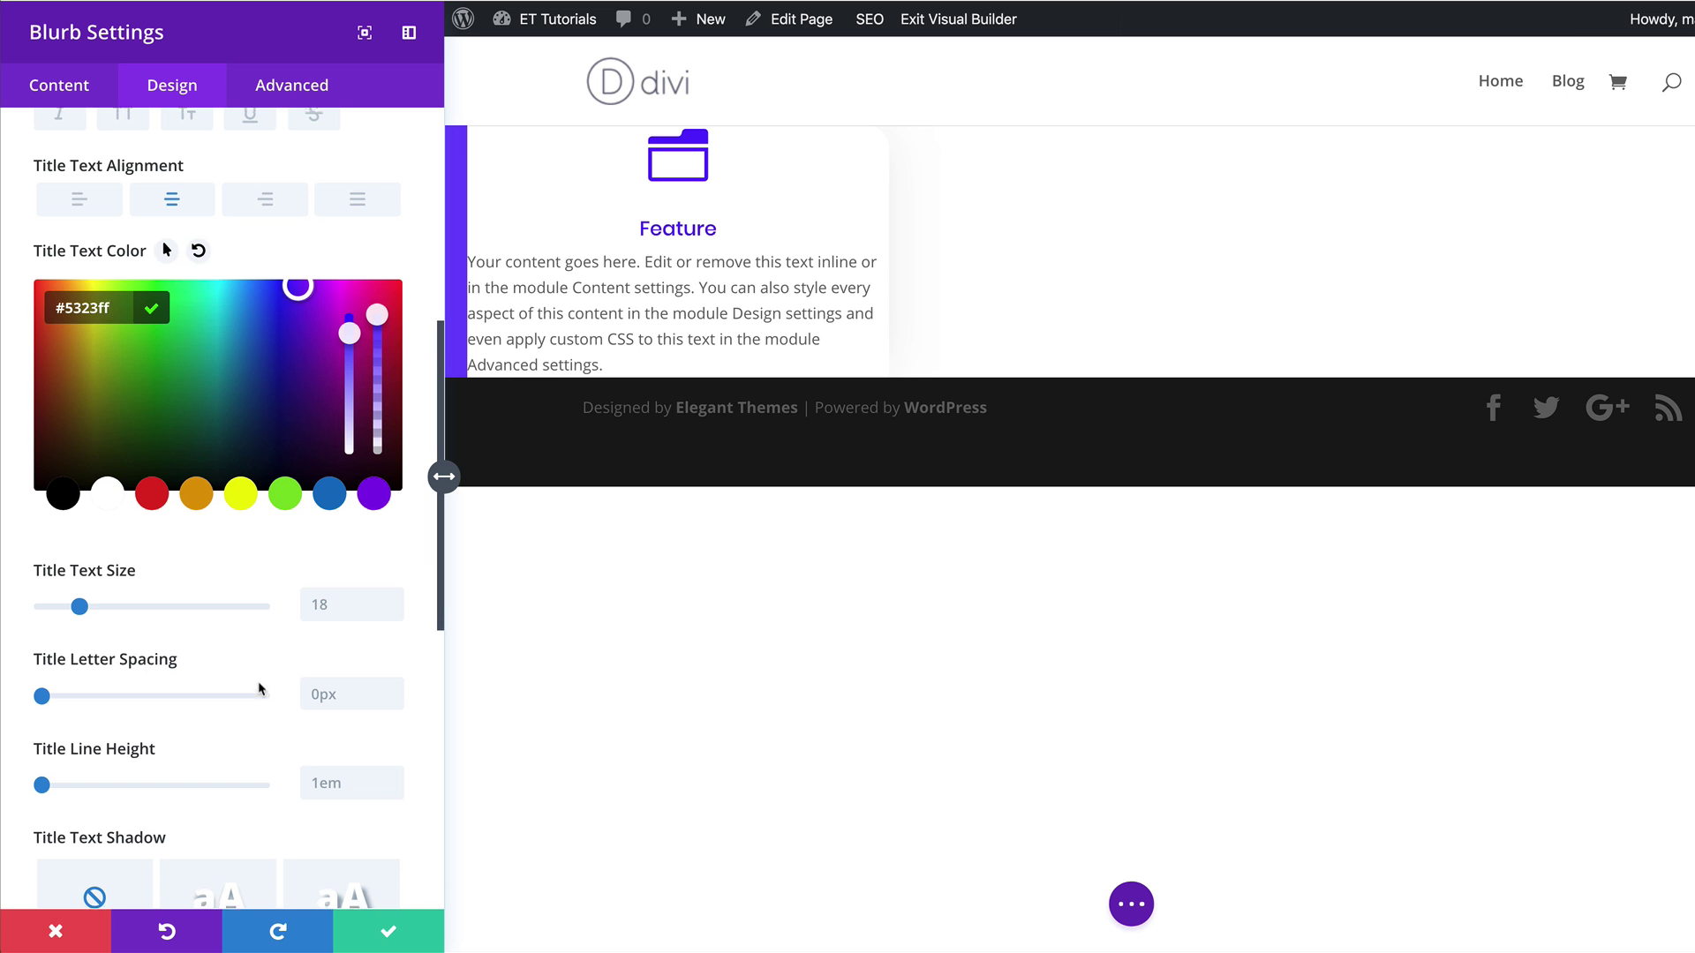
Set the blurb's title text size to 25px and letter spacing to -1px
left_click(328, 602)
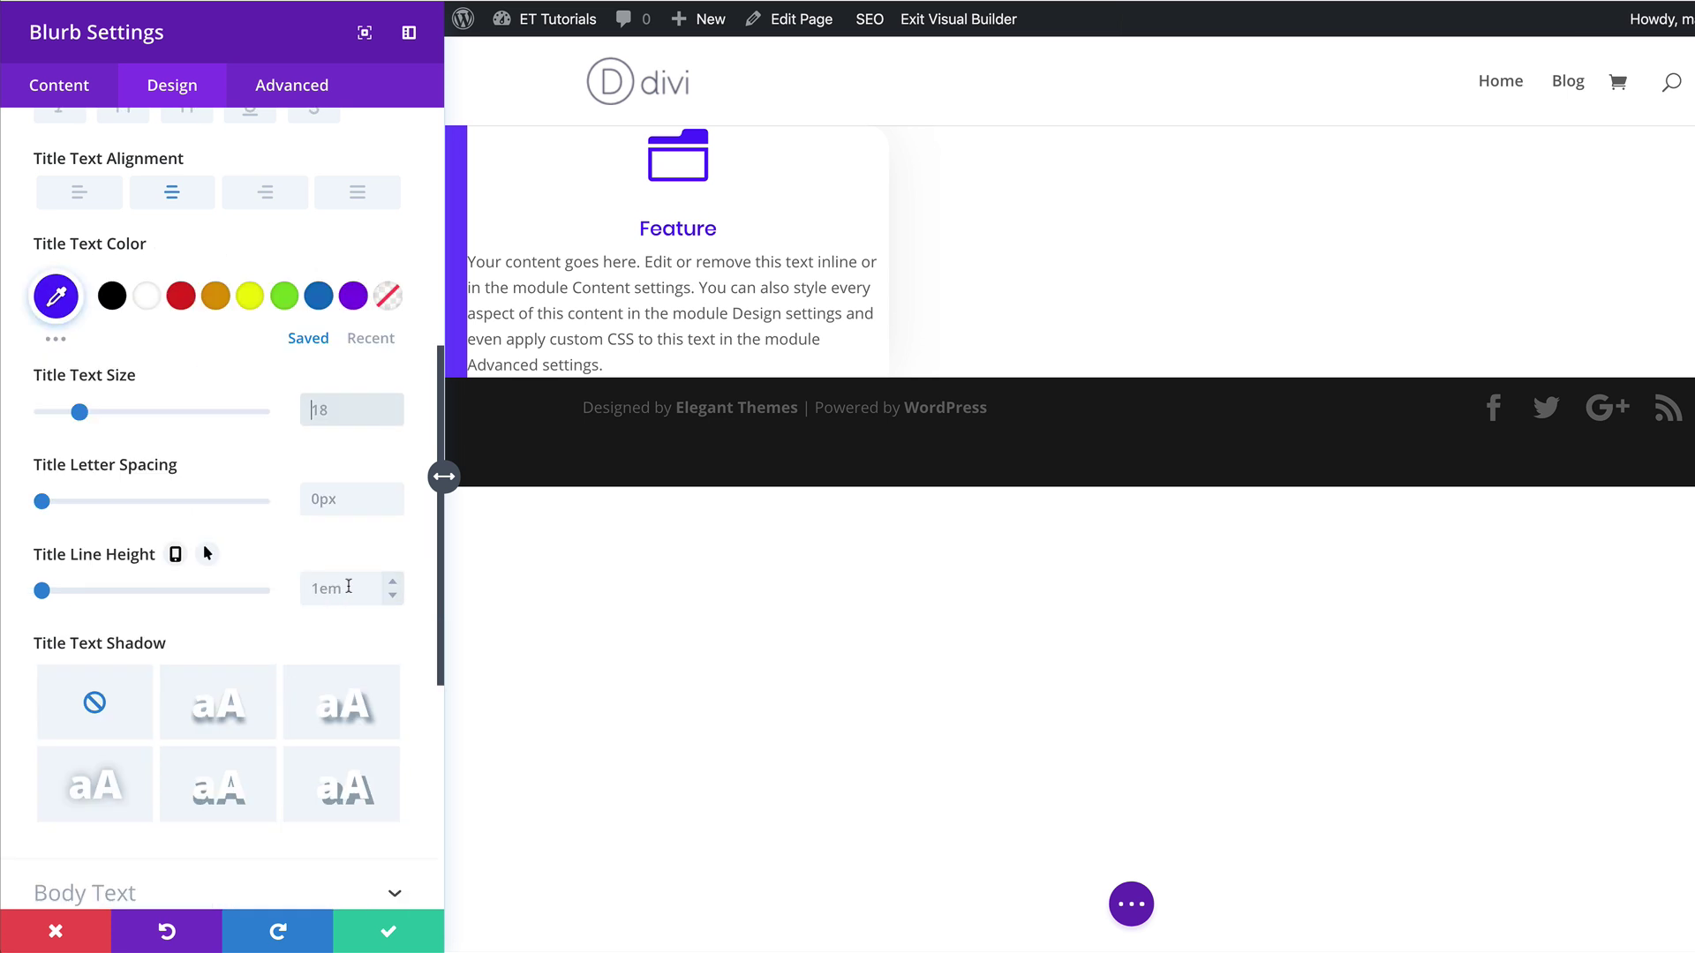
type("25")
left_click(318, 498)
type("-1")
Set the blurb's title line height to 1.5em for the hover state, leaving the default state at 1em
left_click(353, 593)
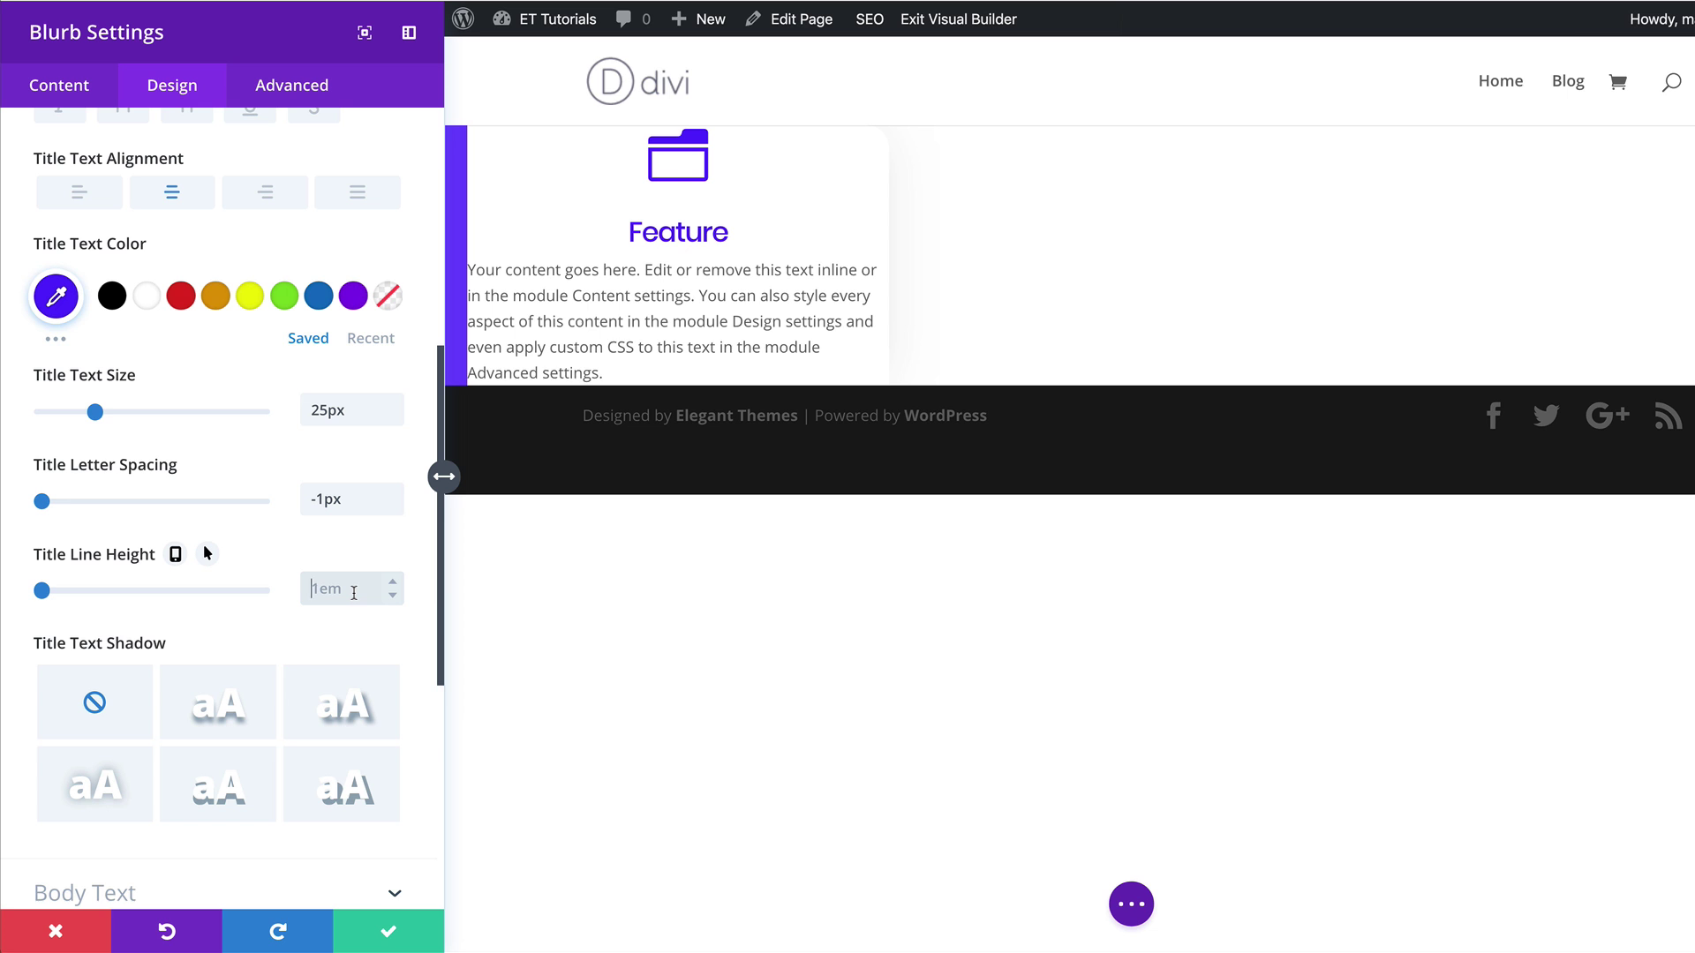
type("1")
key("Return")
left_click(208, 554)
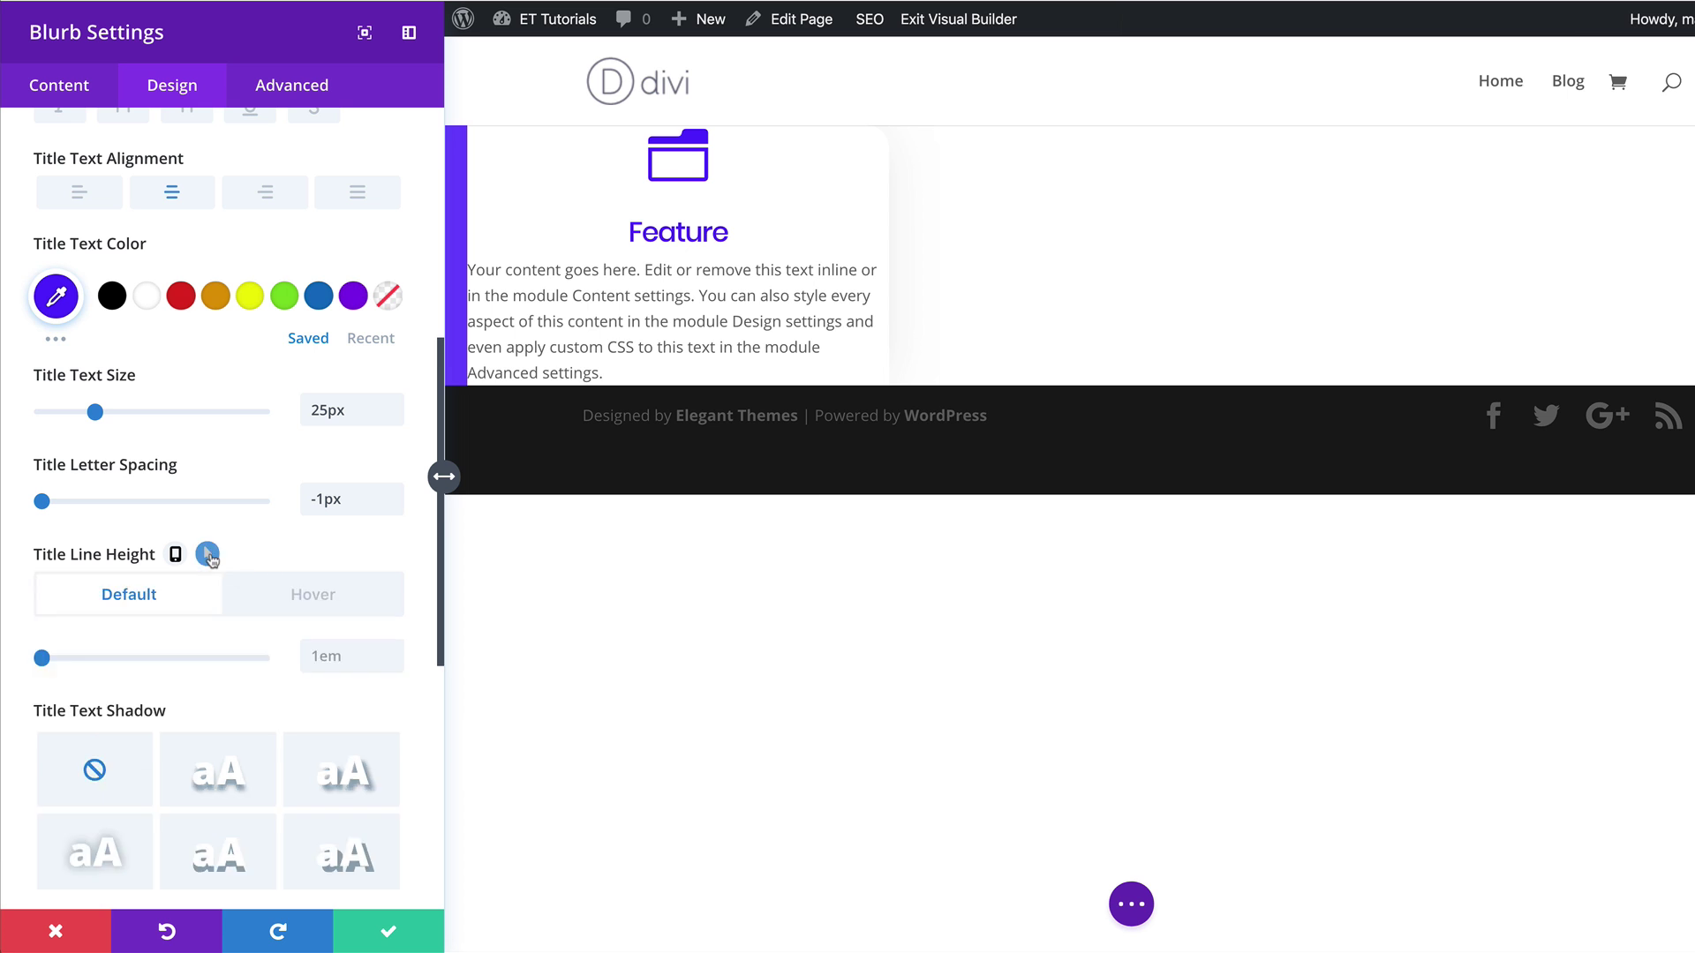
left_click(328, 600)
left_click(334, 658)
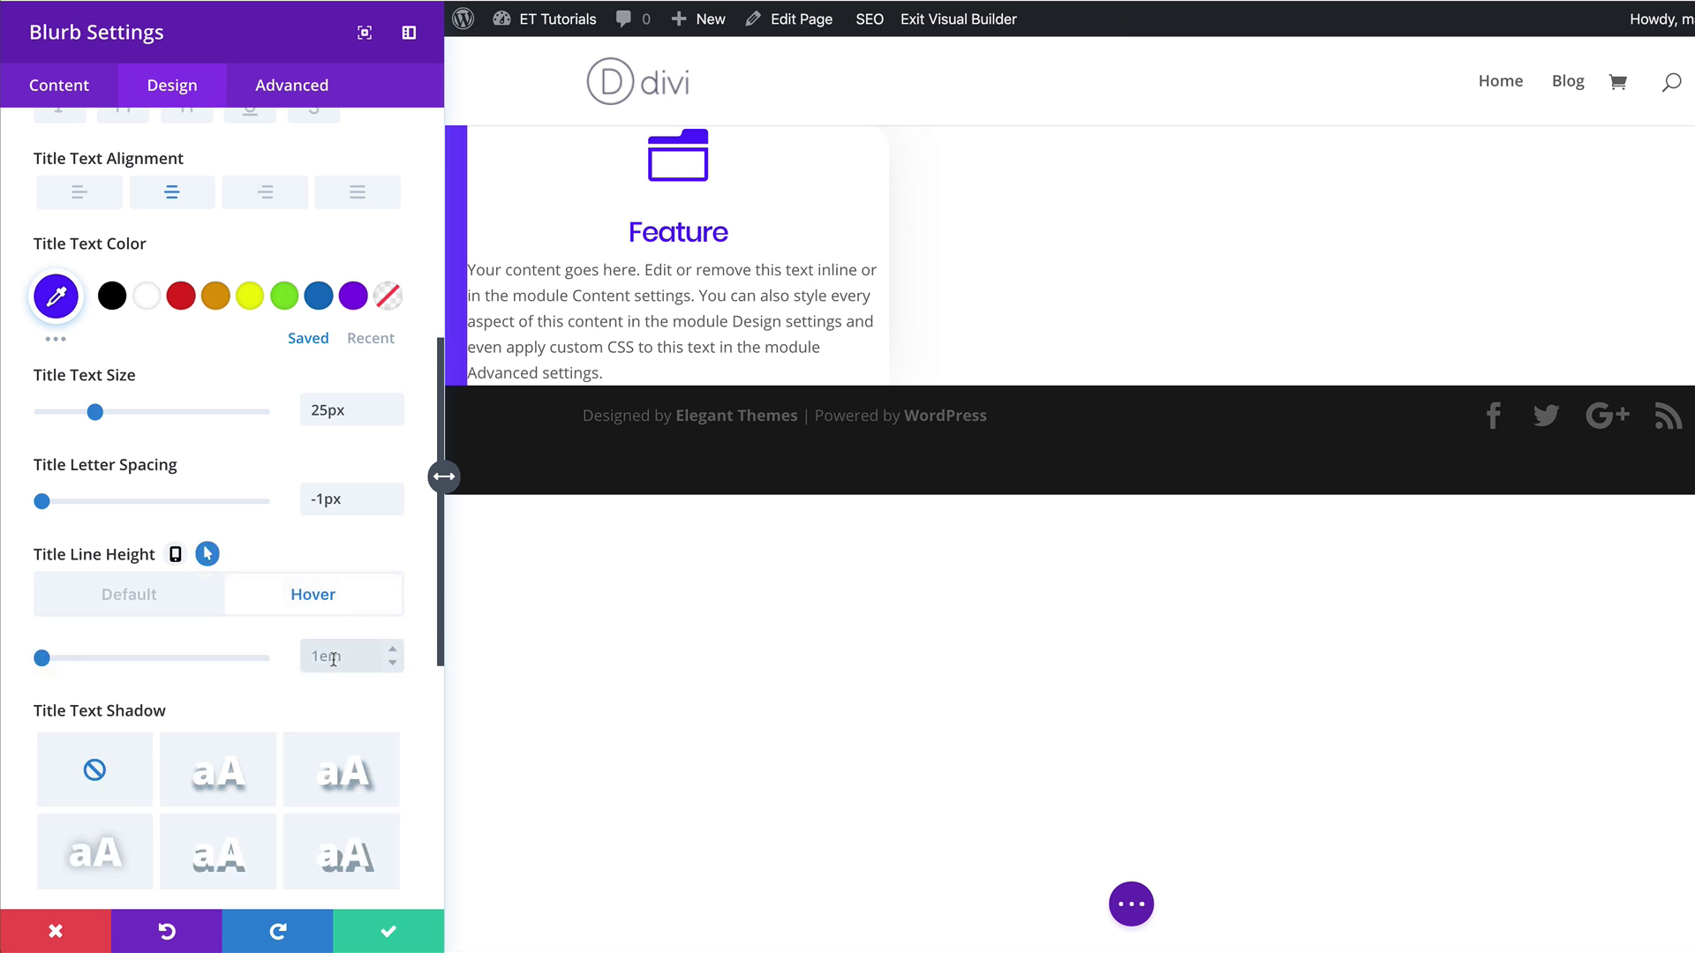
type("1.5em")
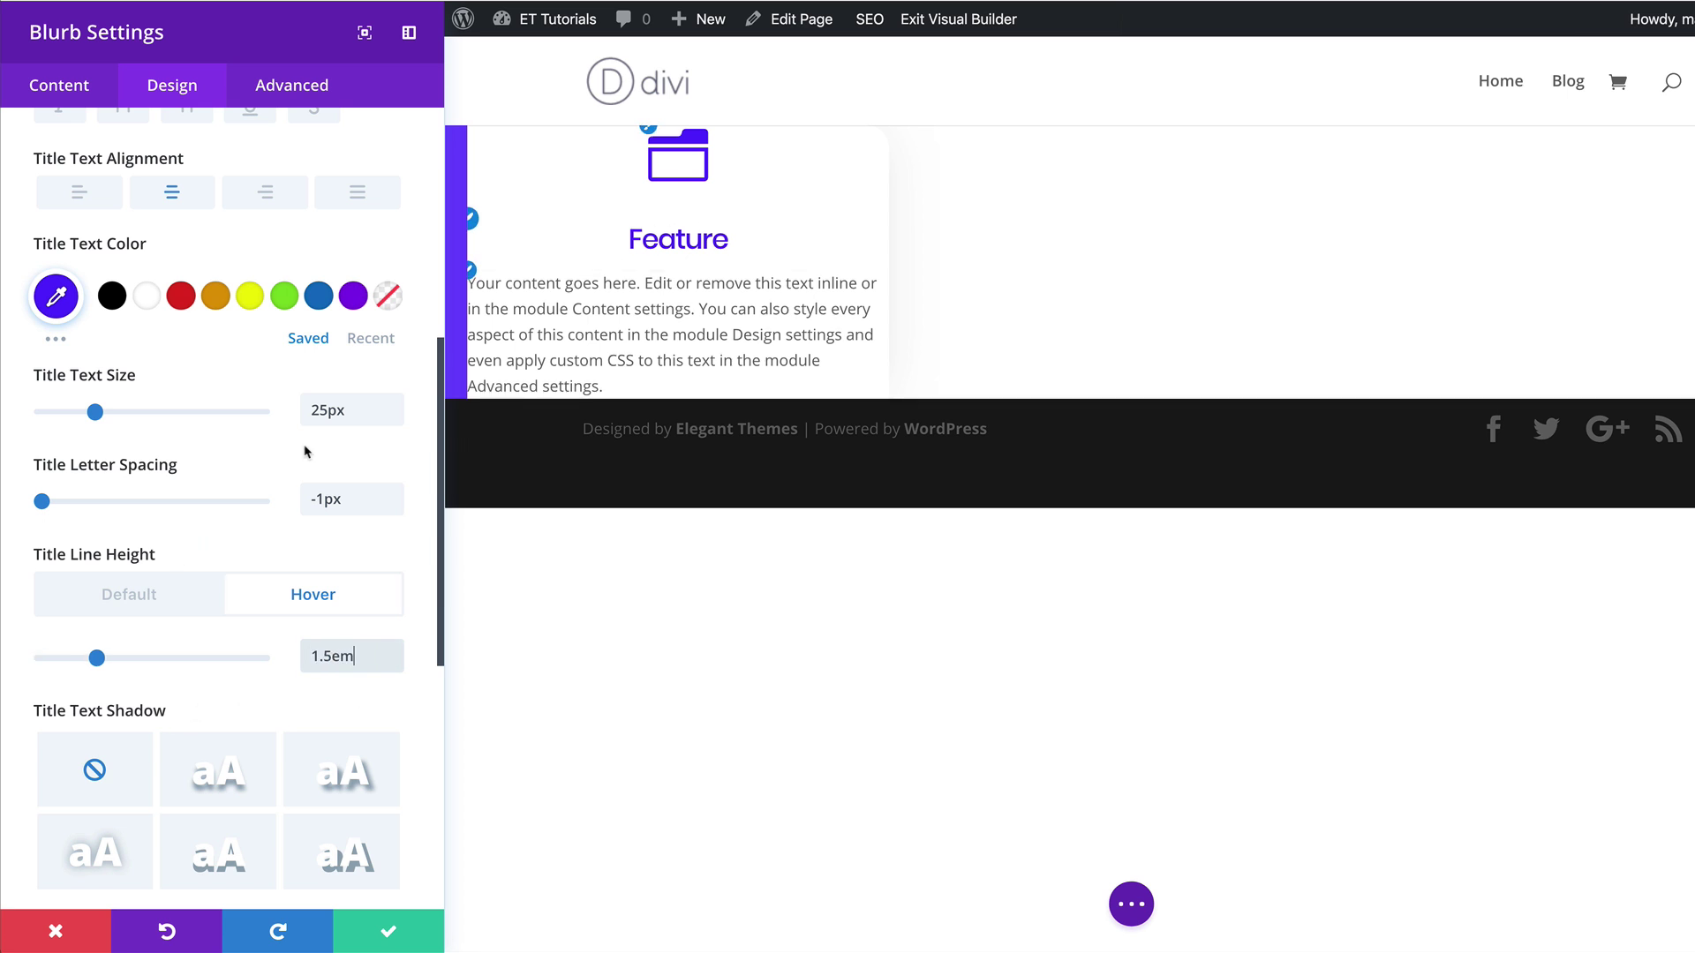
left_click(187, 595)
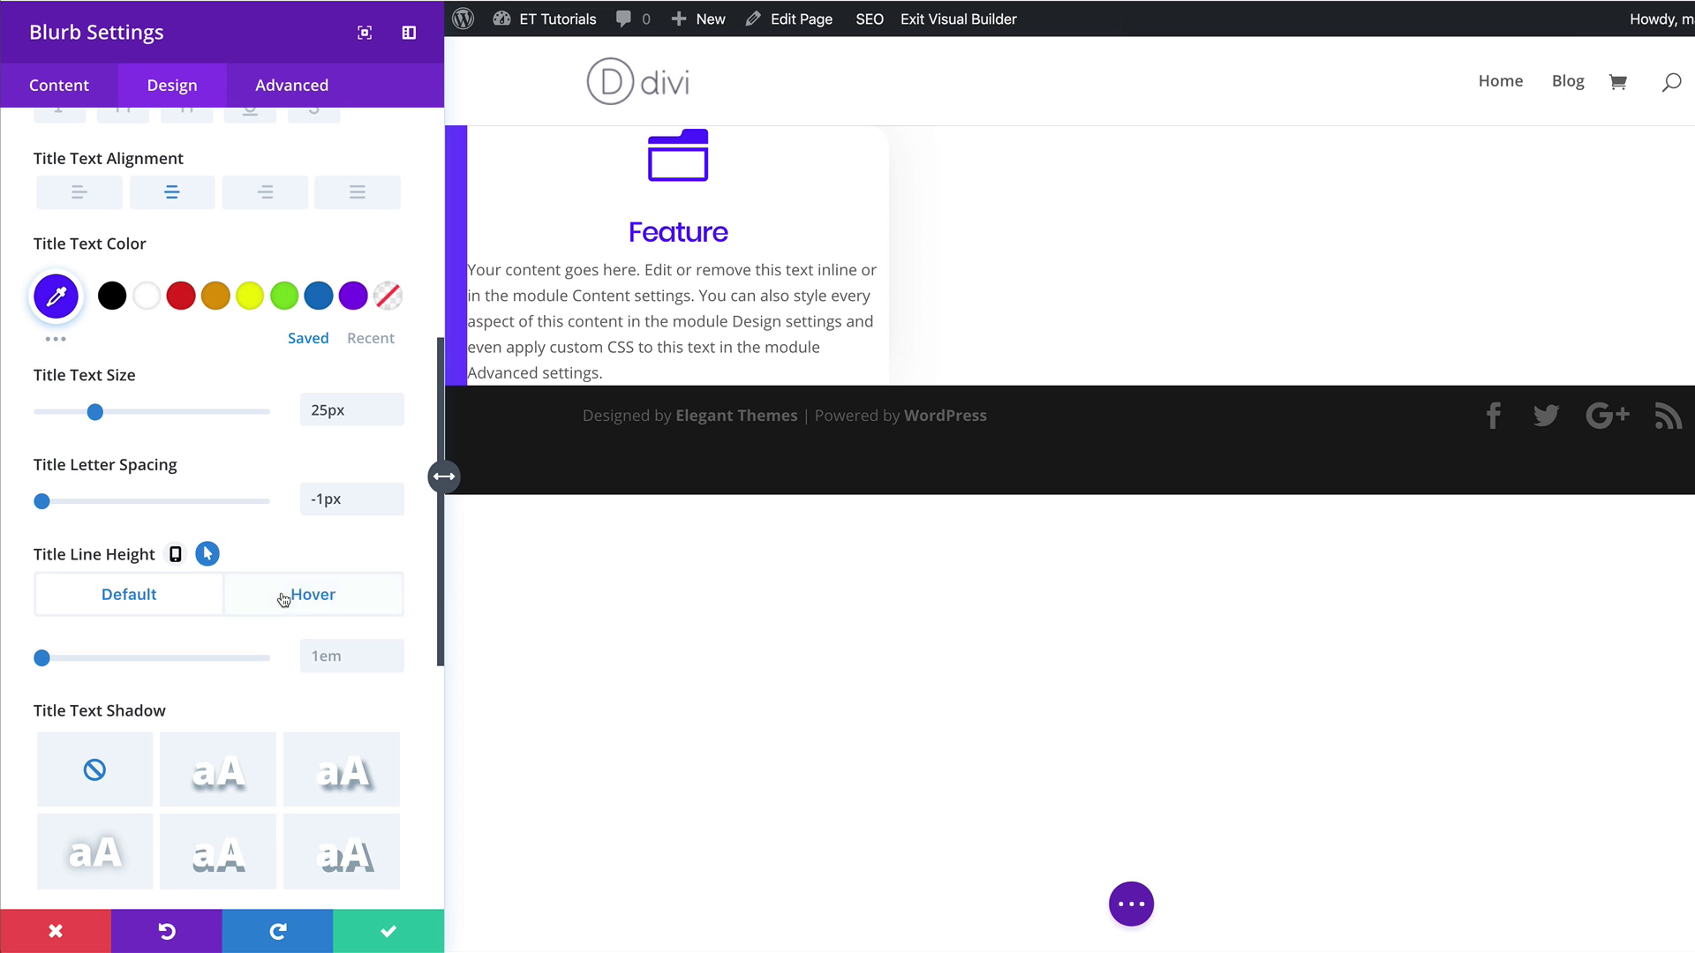
Compare the blurb title's line height between its default and hover states
left_click(284, 597)
left_click(160, 602)
left_click(292, 598)
left_click(195, 605)
key("super+z")
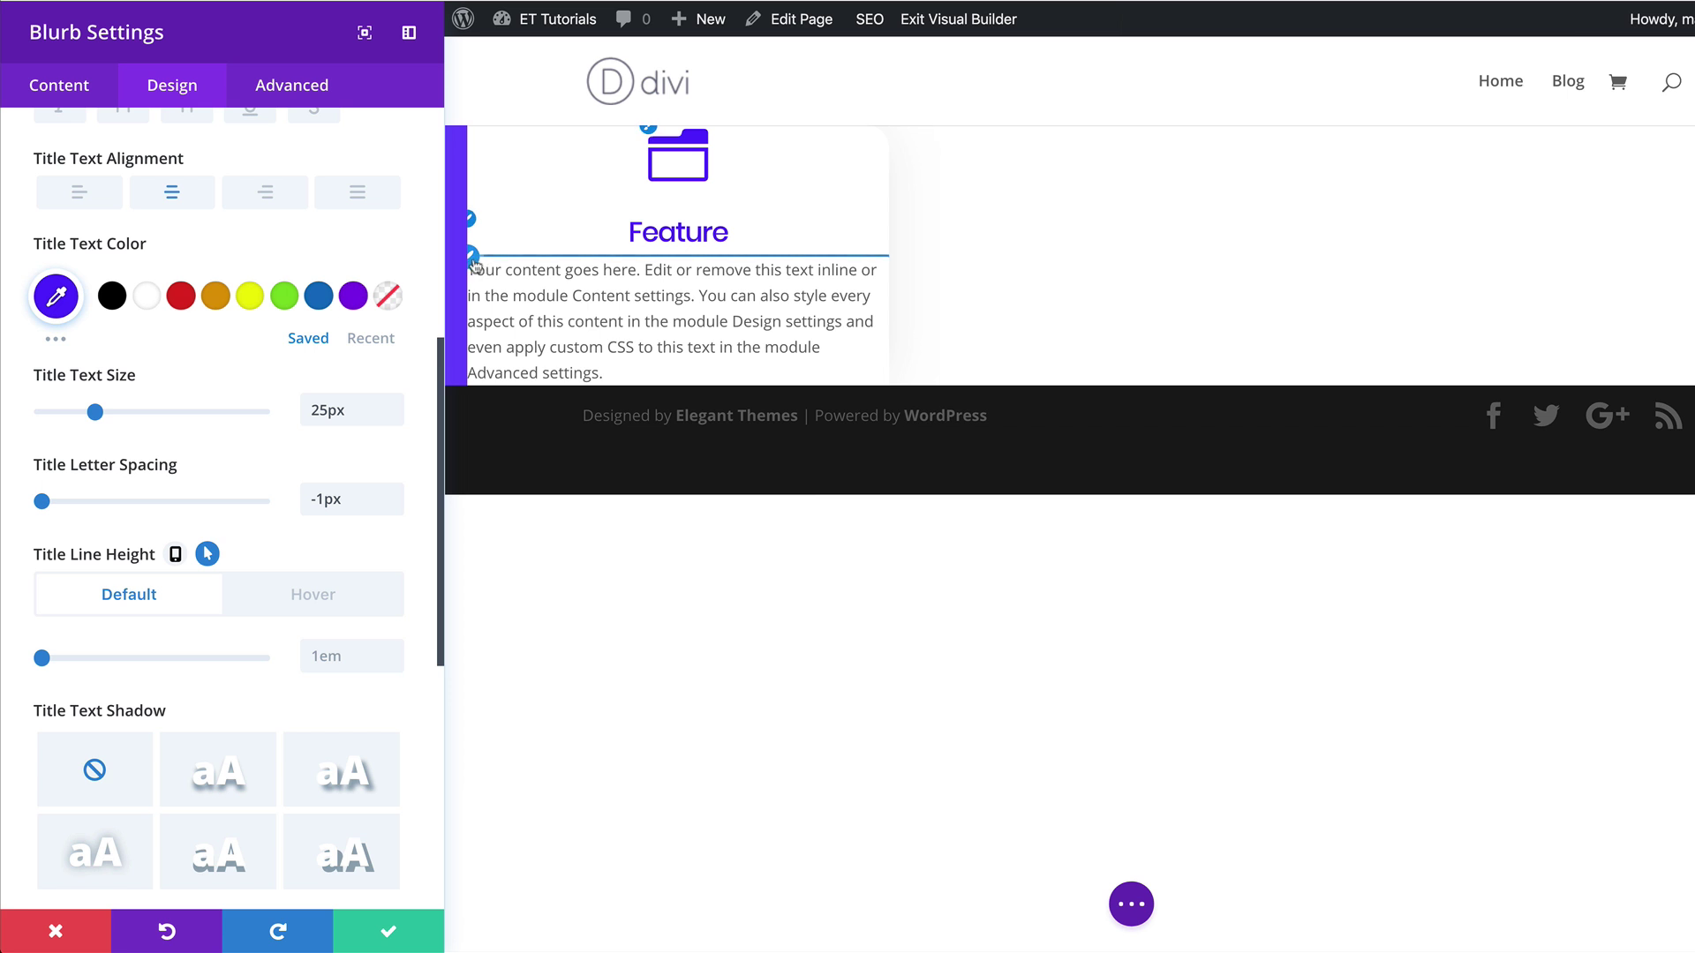
Style the blurb's body text in Poppins Light, centered and colored #000000
scroll(221, 397, "down", 5)
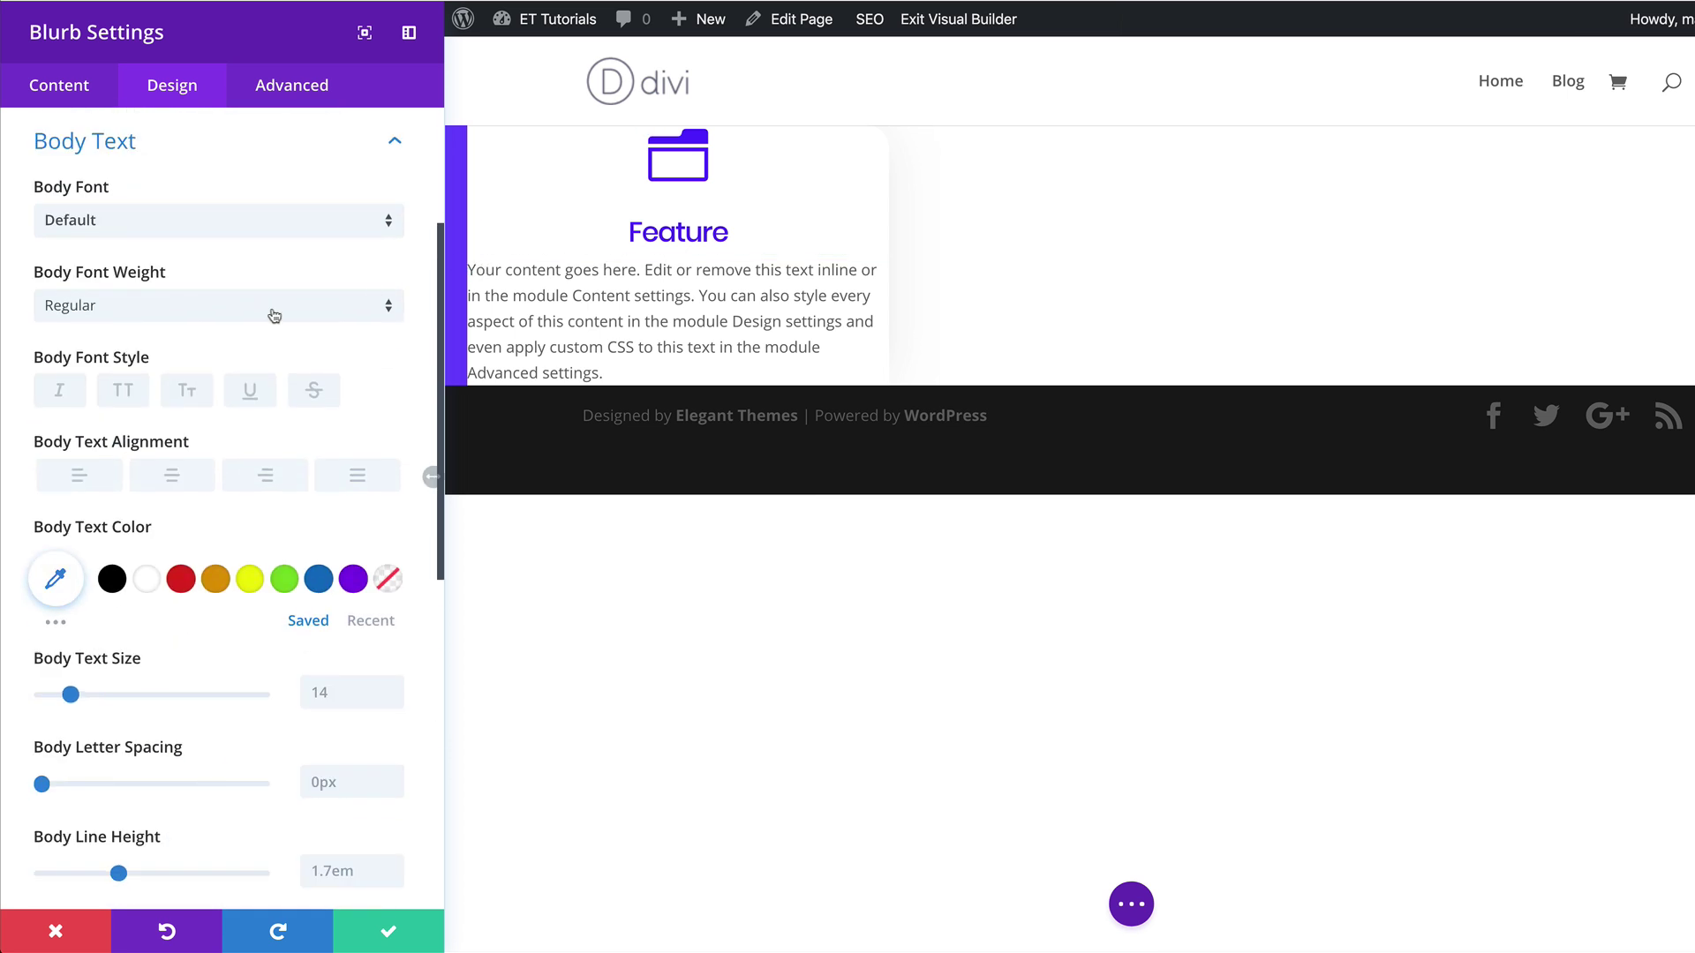
left_click(164, 223)
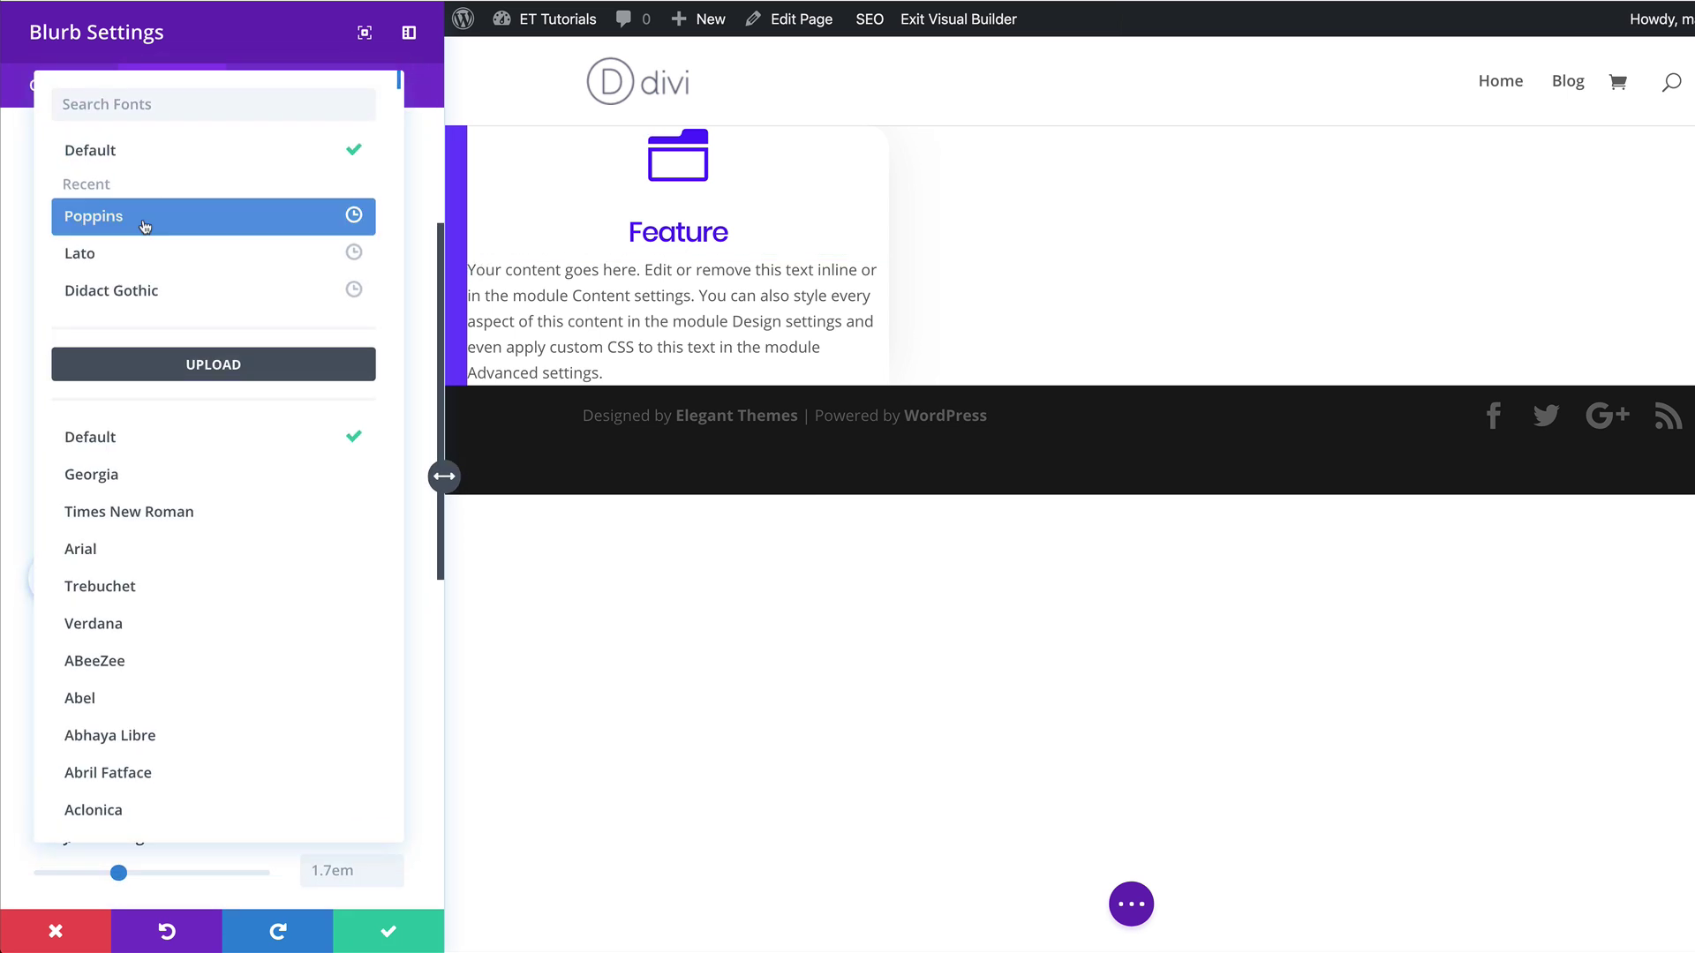
left_click(163, 217)
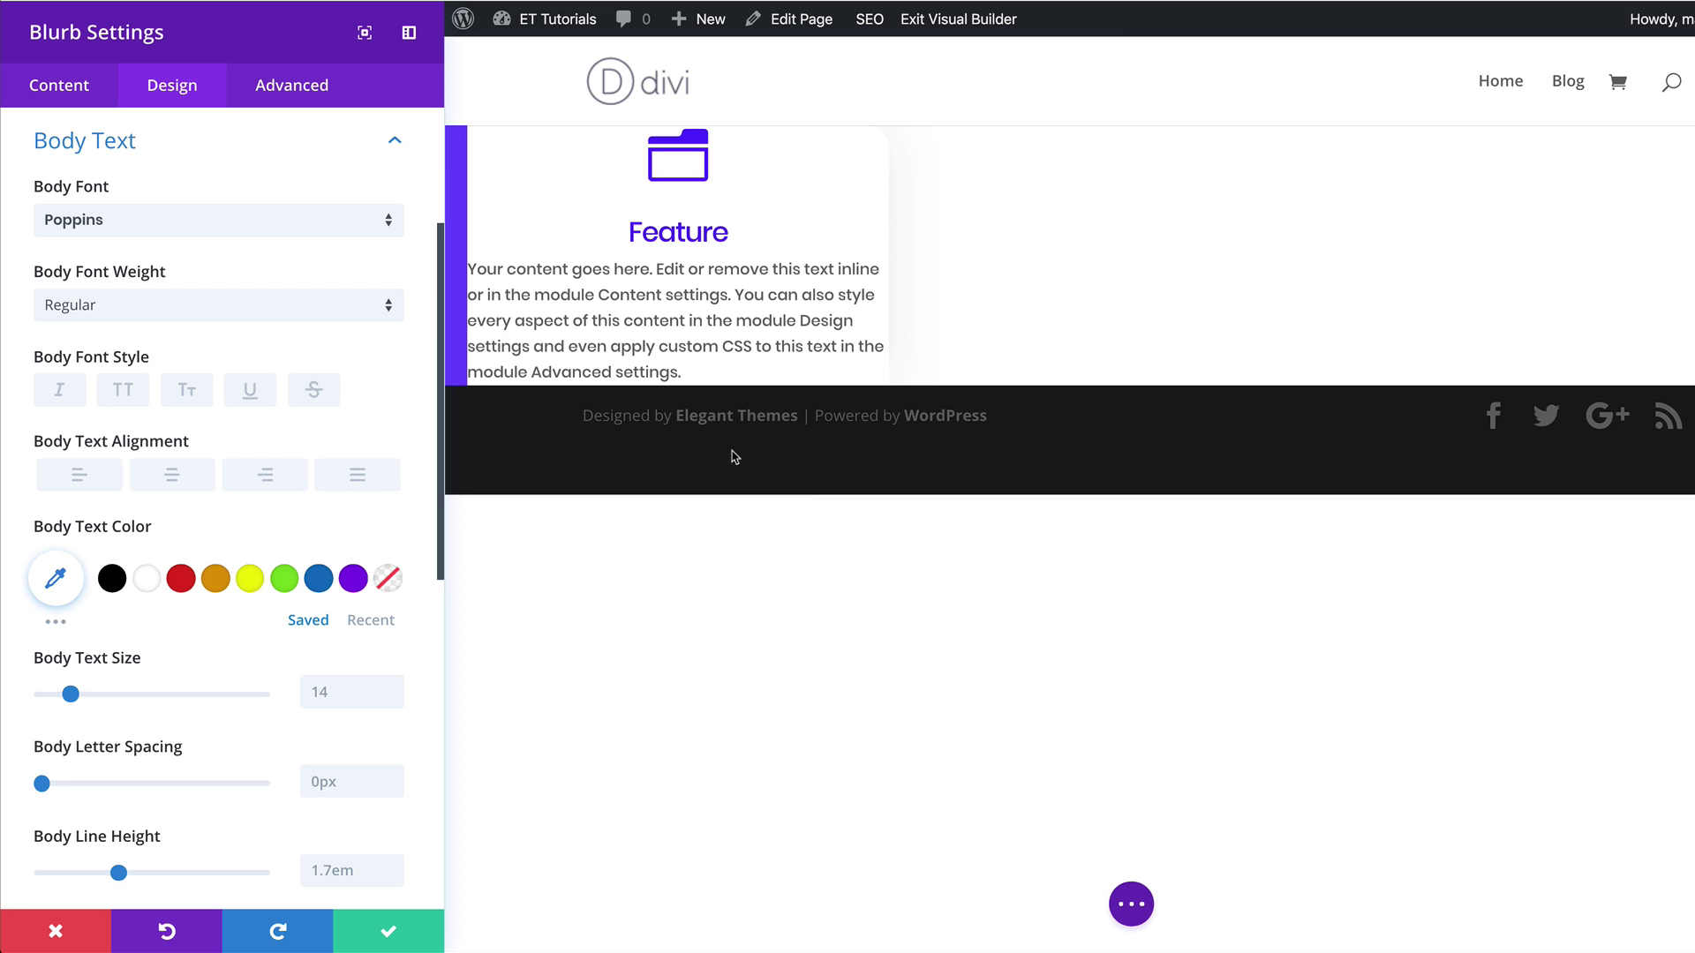
left_click(141, 305)
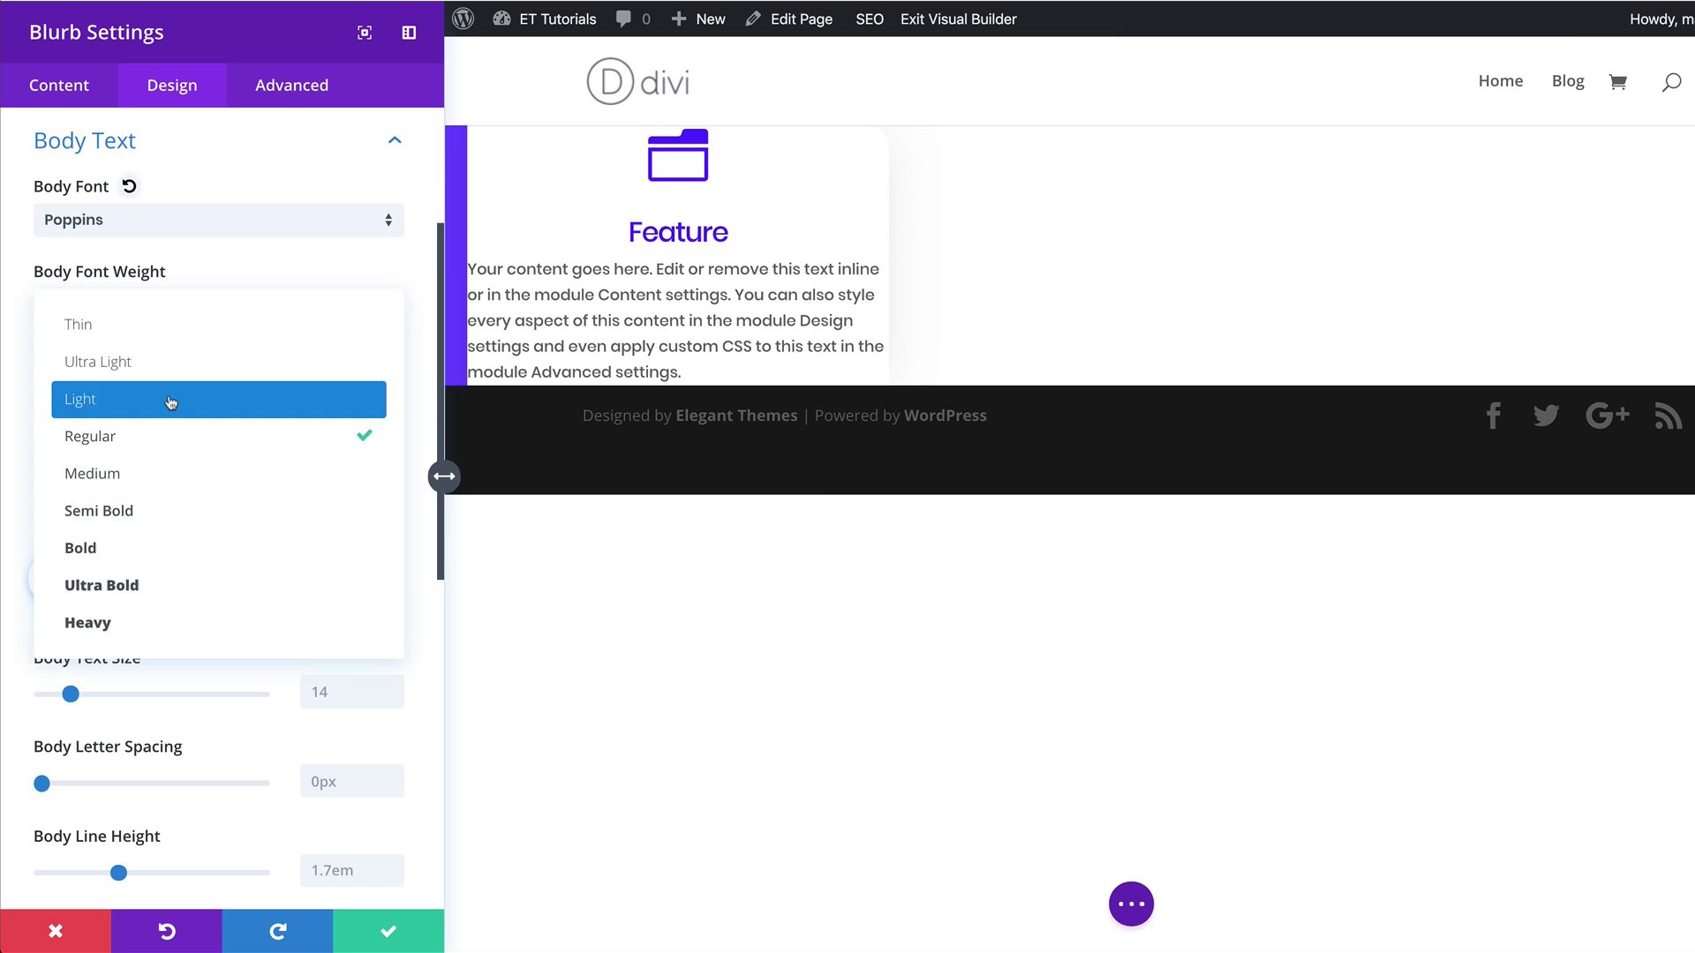
left_click(132, 291)
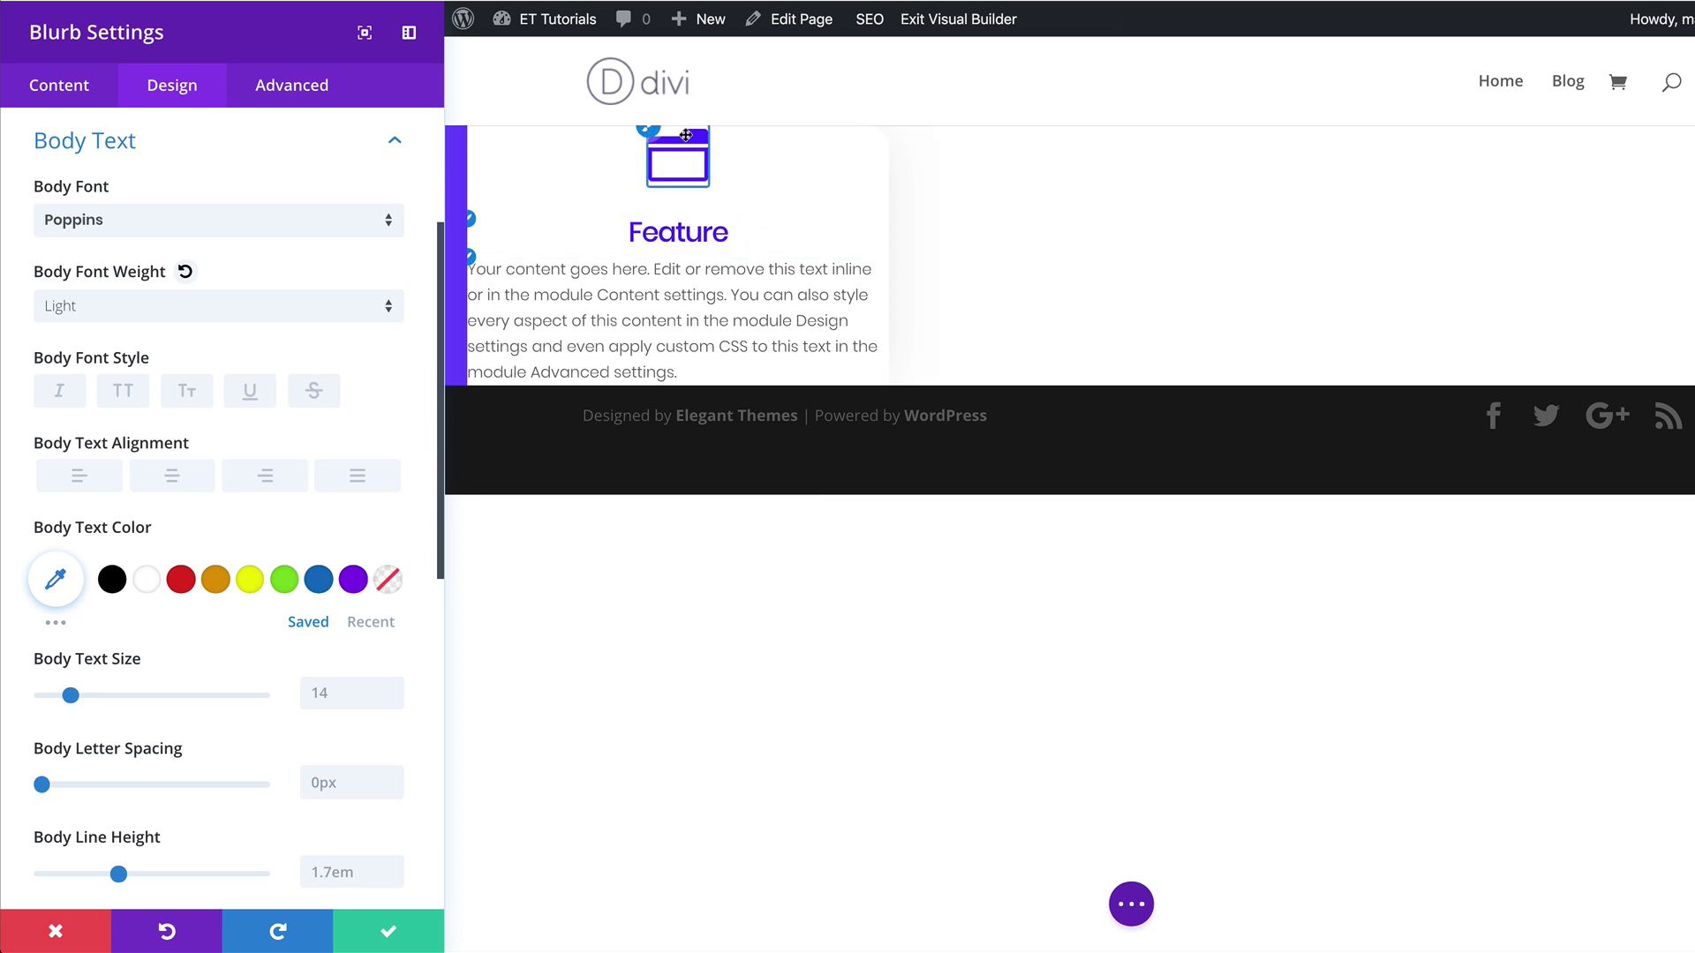
left_click(172, 481)
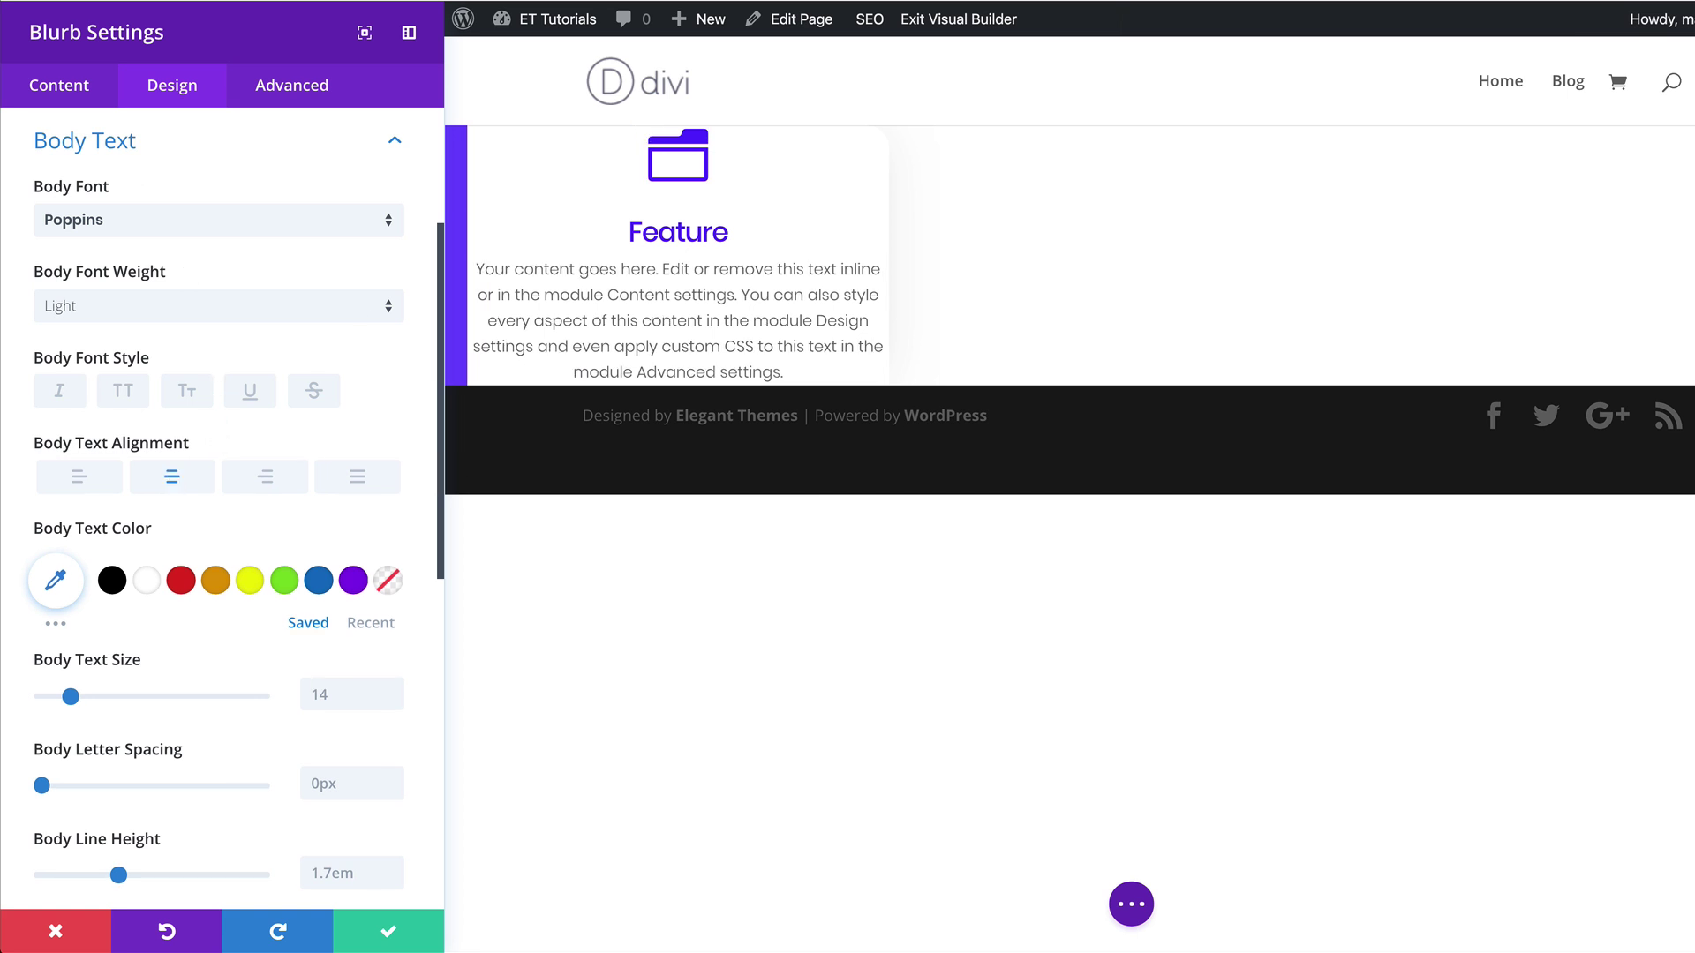
left_click(112, 580)
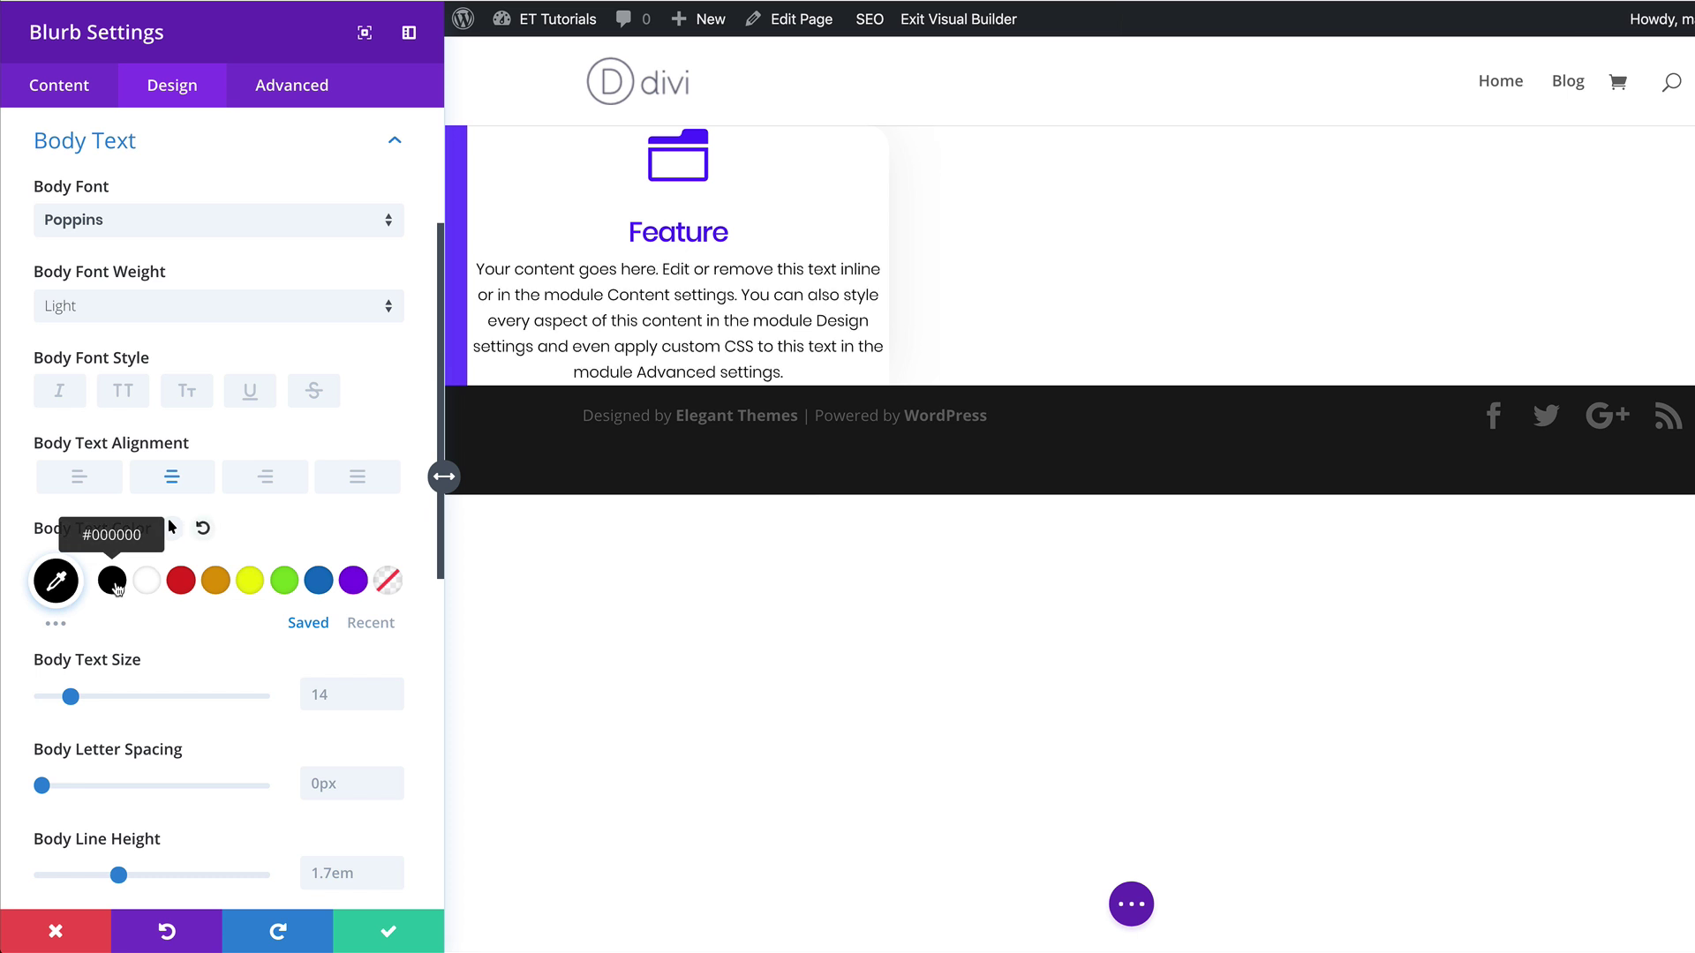
Set the blurb's body text size to 0px for desktop and 15px for tablet and phone
left_click(331, 696)
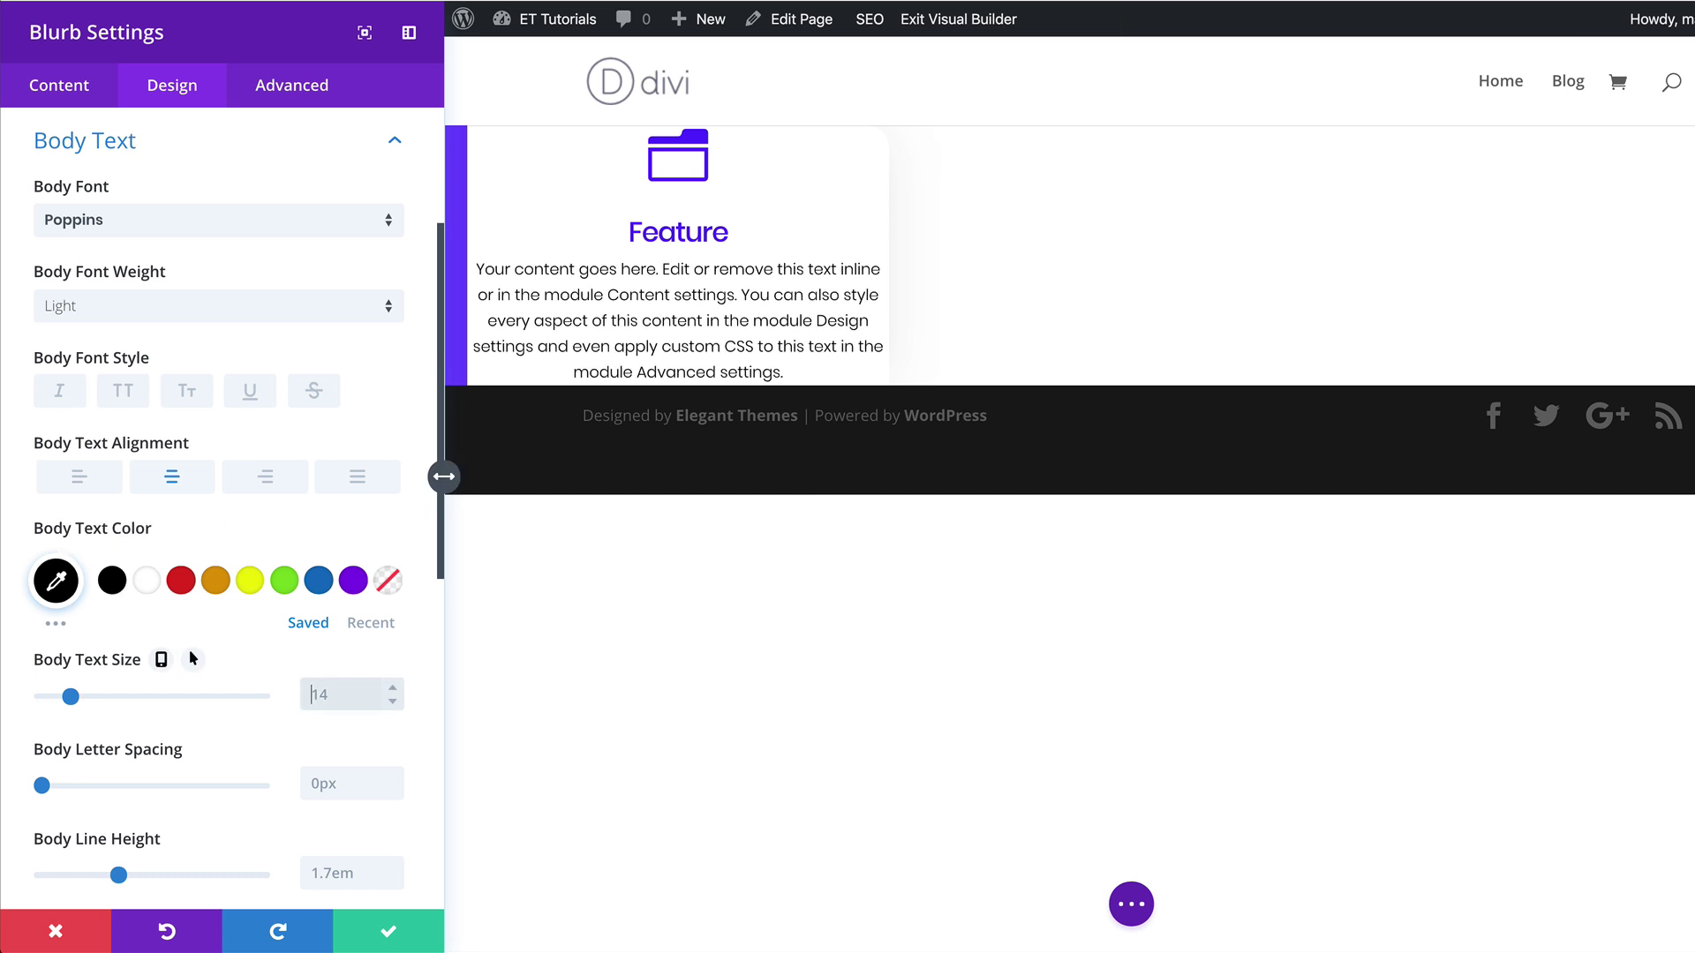
key("Return")
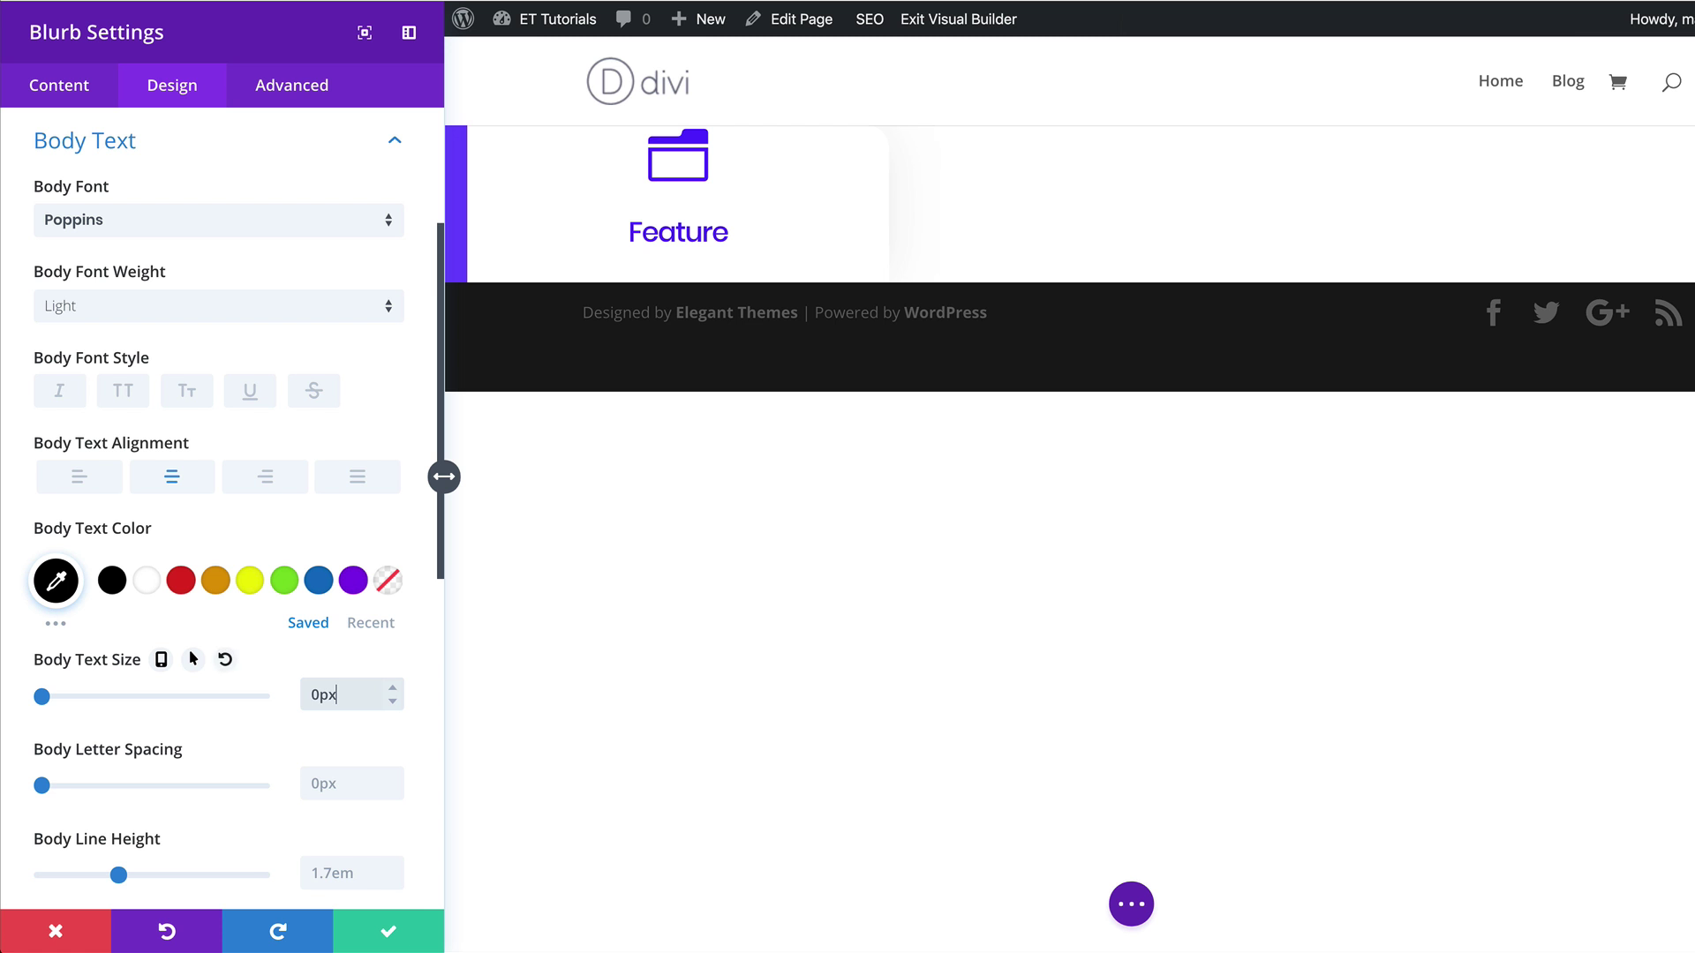
left_click(160, 660)
left_click(221, 706)
left_click(223, 709)
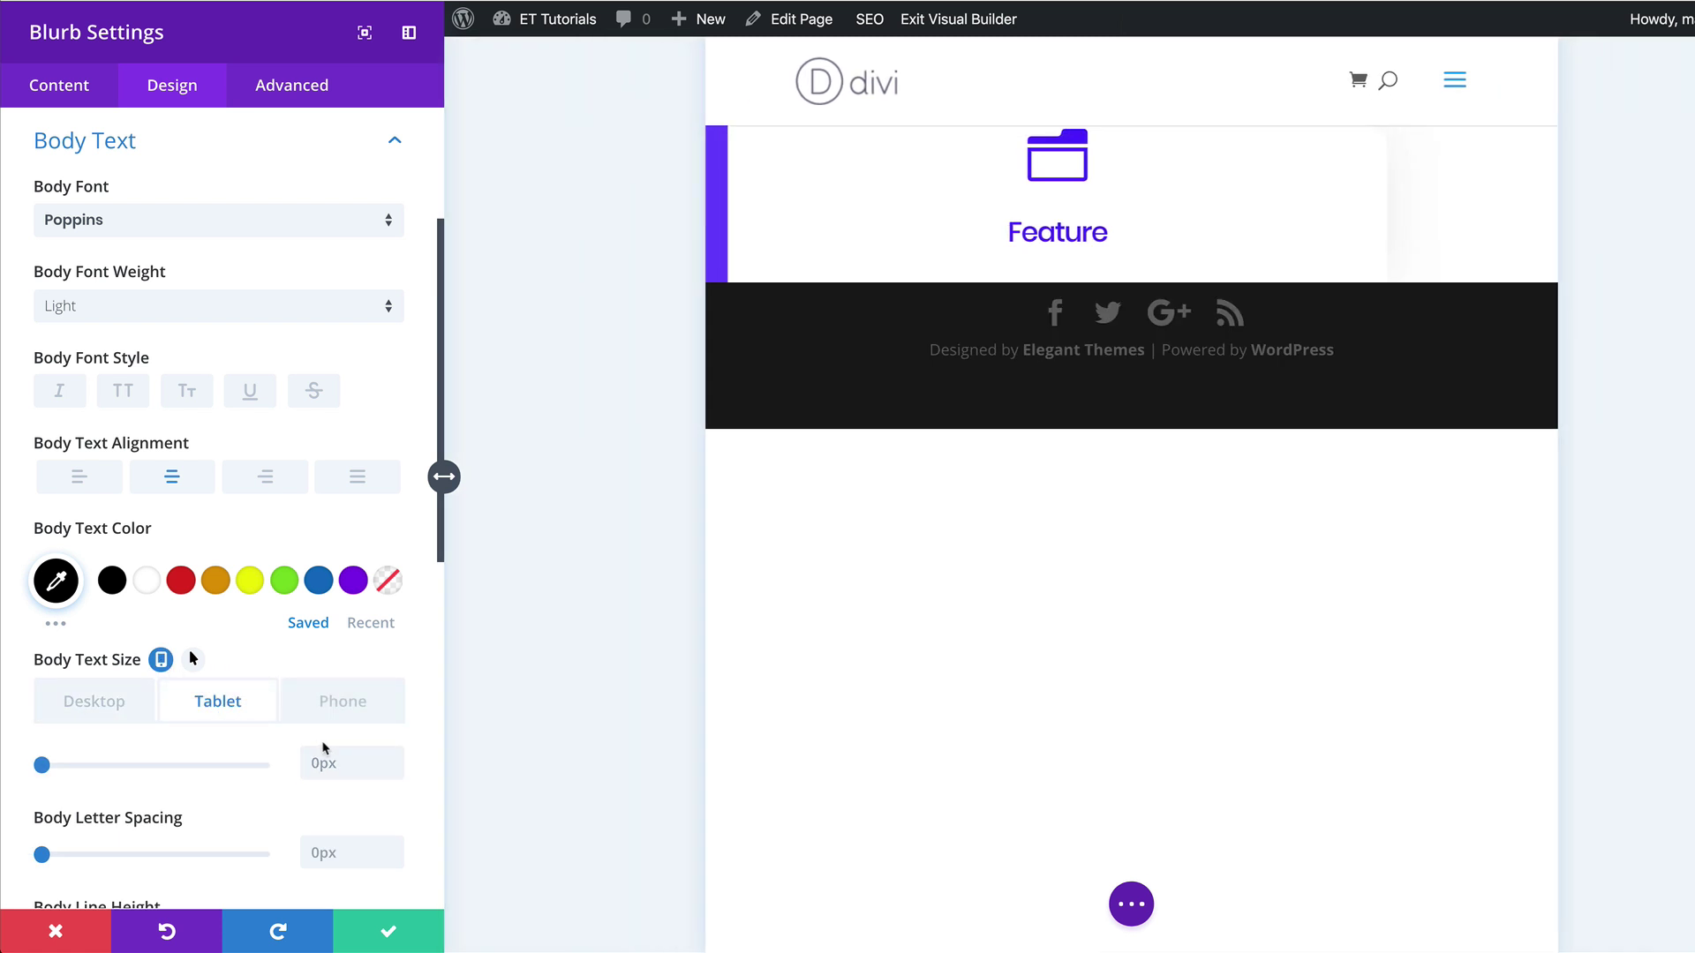
left_click(323, 769)
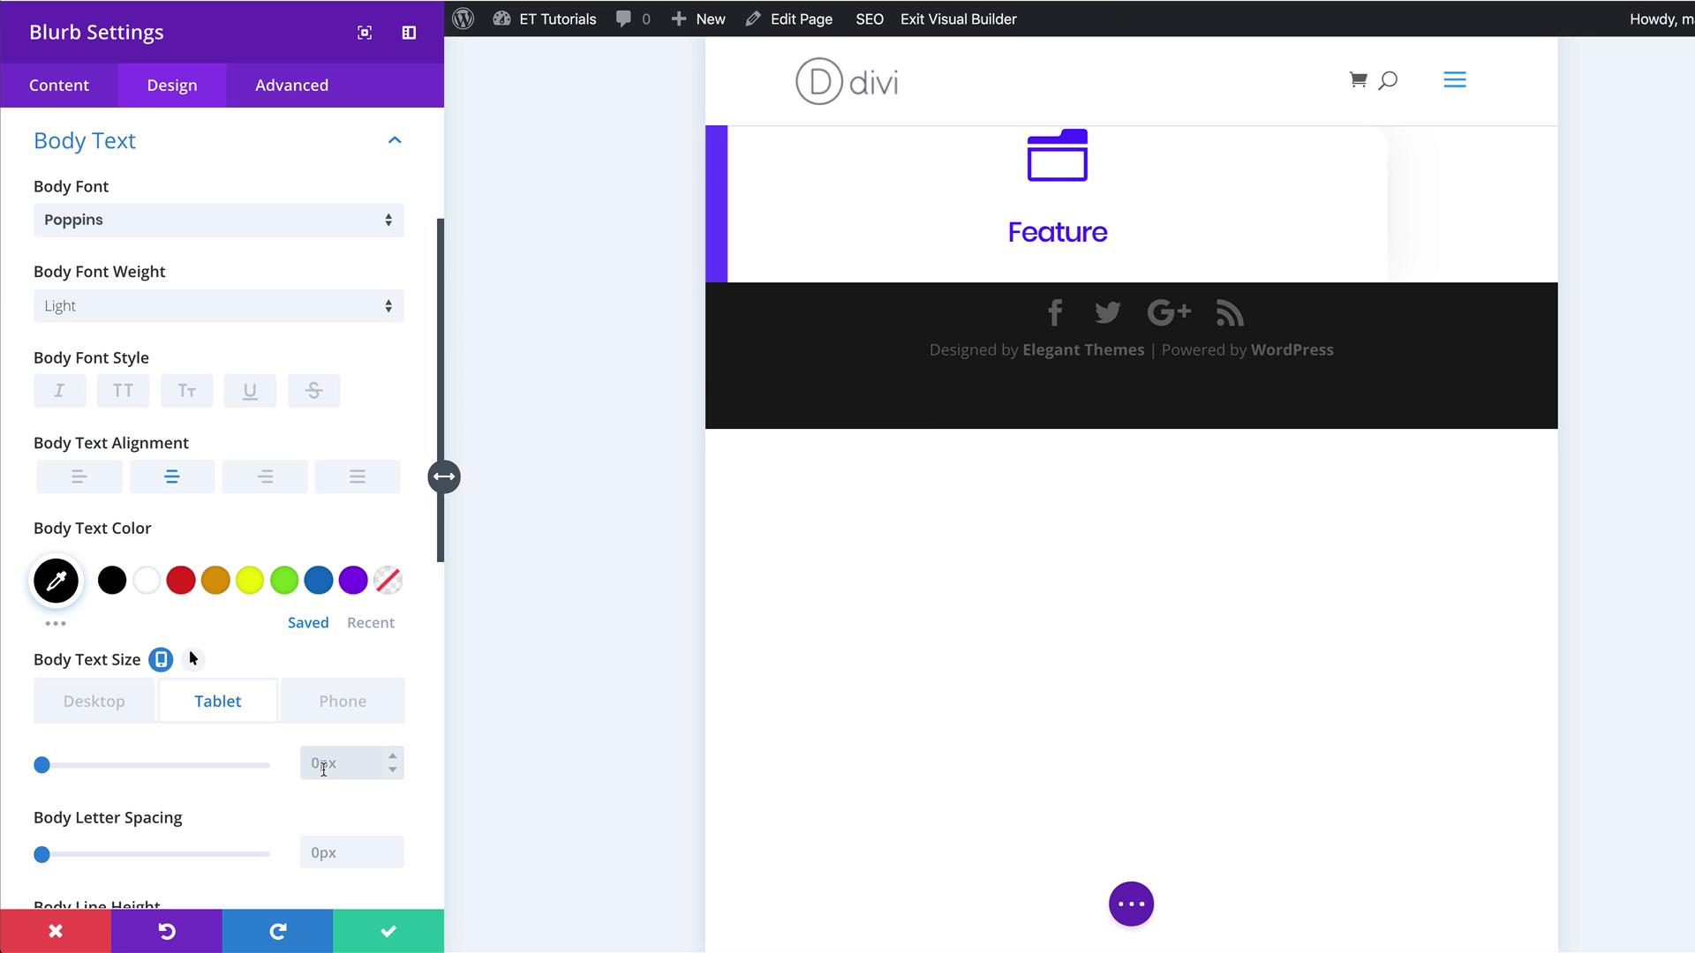
type("15")
left_click(360, 703)
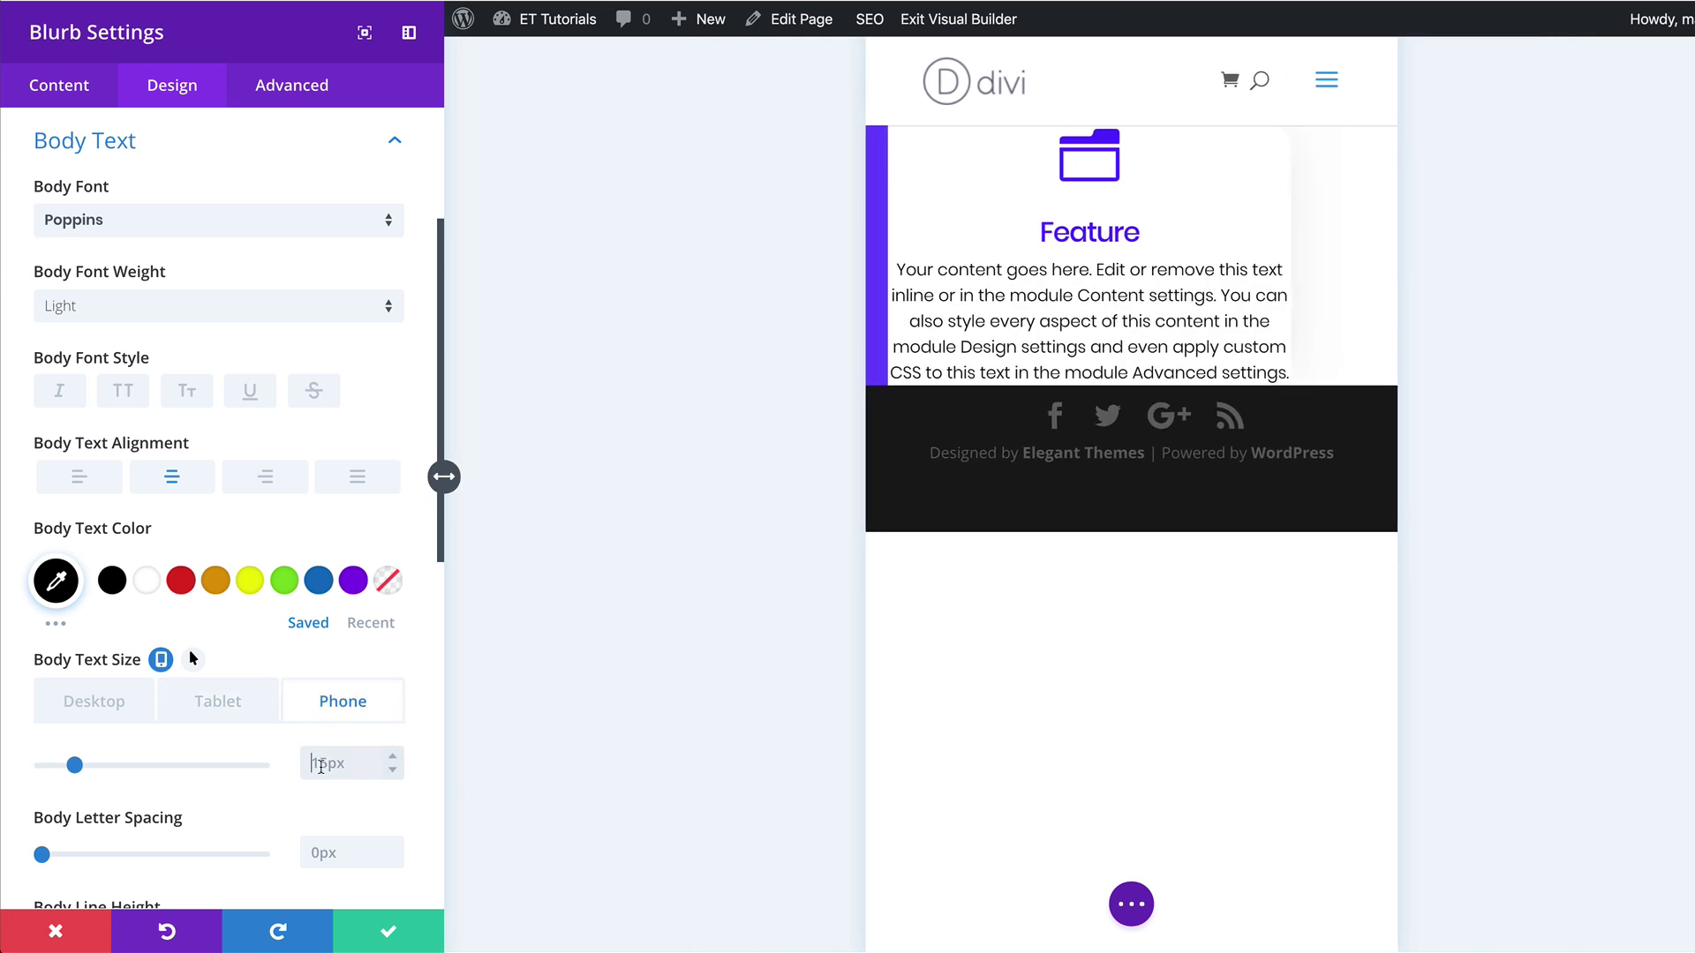
left_click(94, 701)
Set the blurb's body line height to 2.2em
scroll(194, 719, "down", 3)
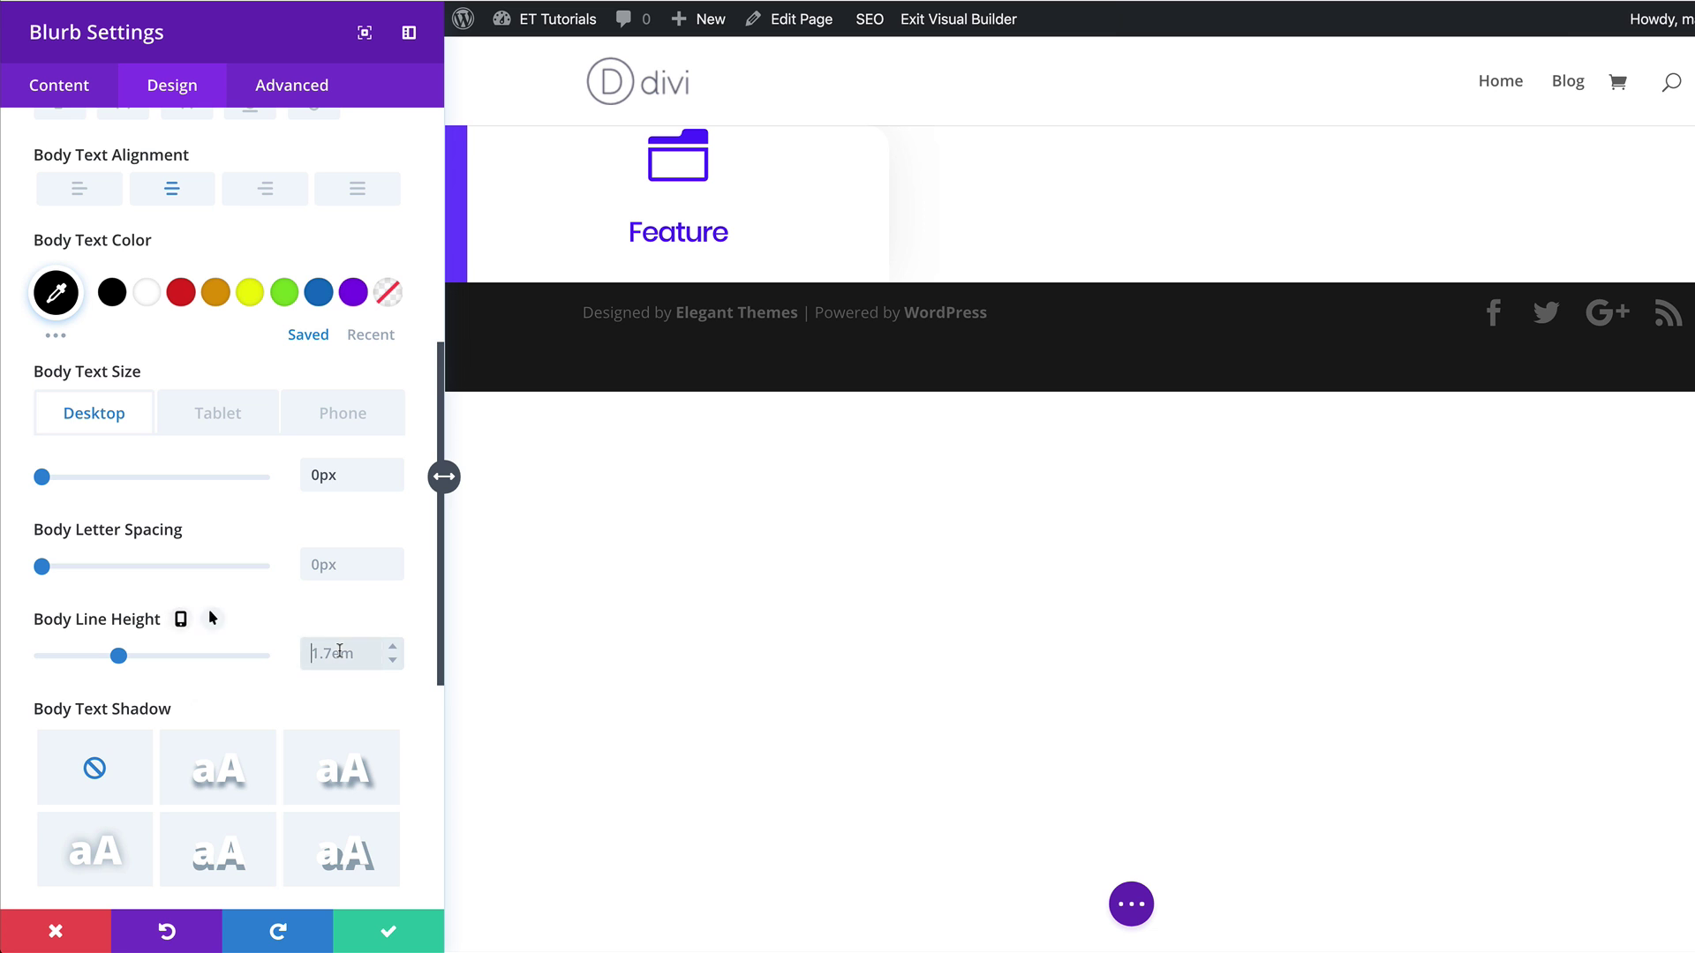
double_click(340, 651)
type("2.2em")
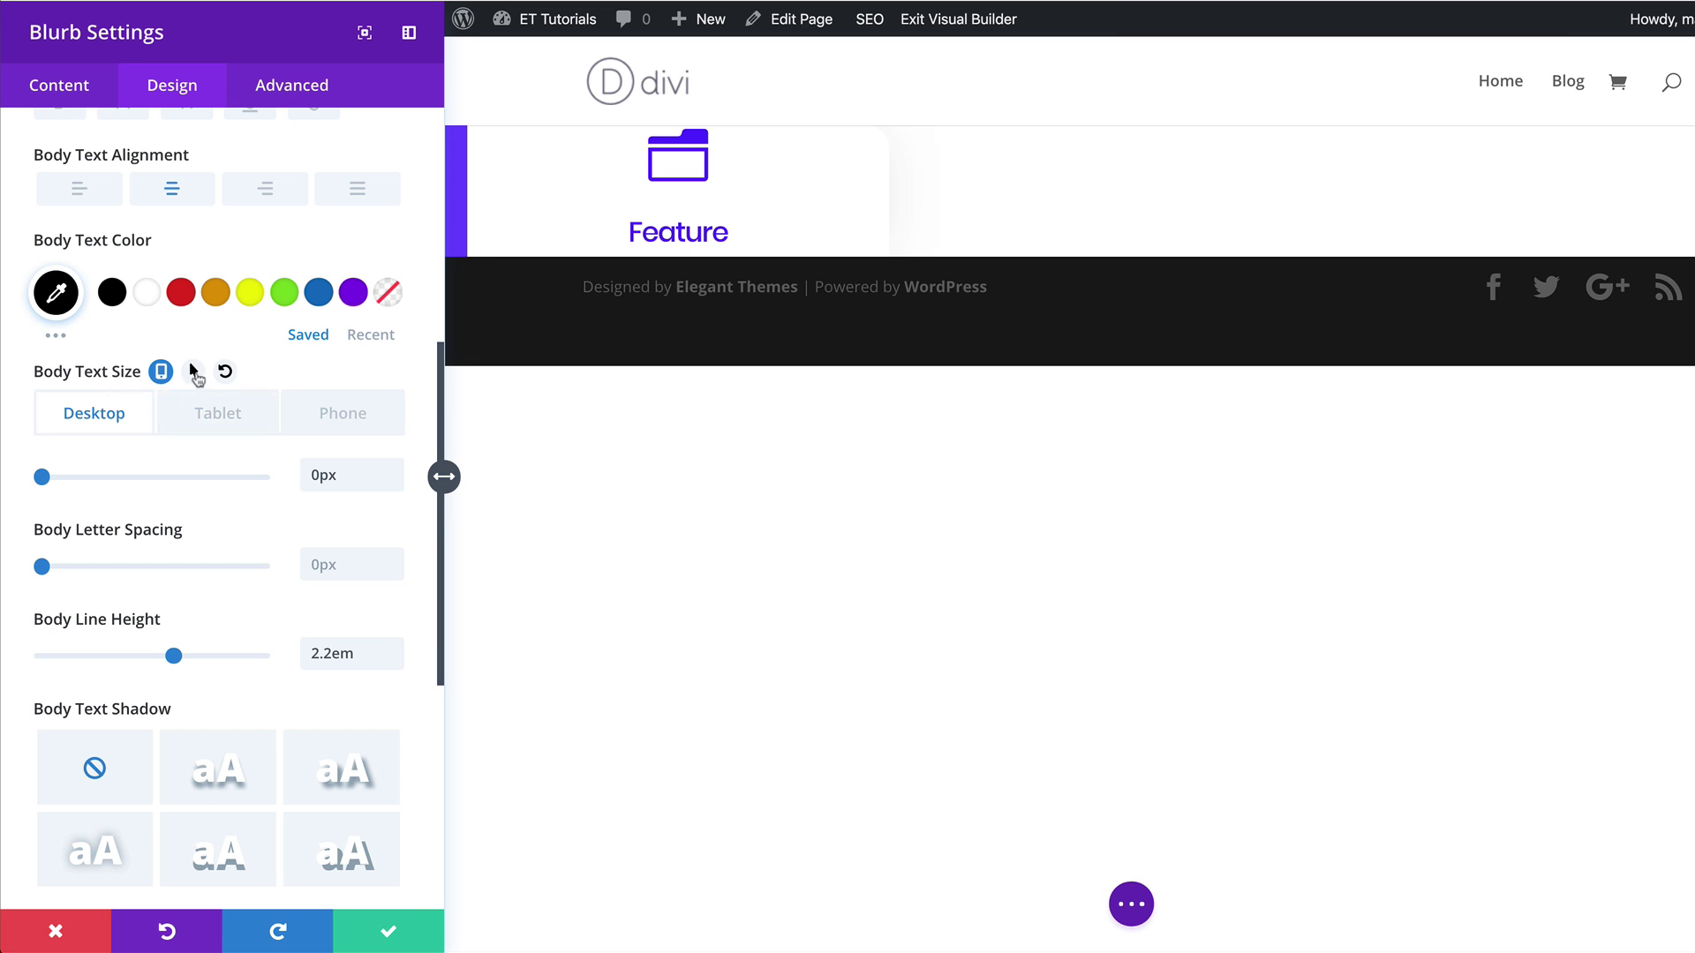
Enable the hover state for the blurb's body text size, set it to 15px, and compare it with the desktop state
left_click(194, 371)
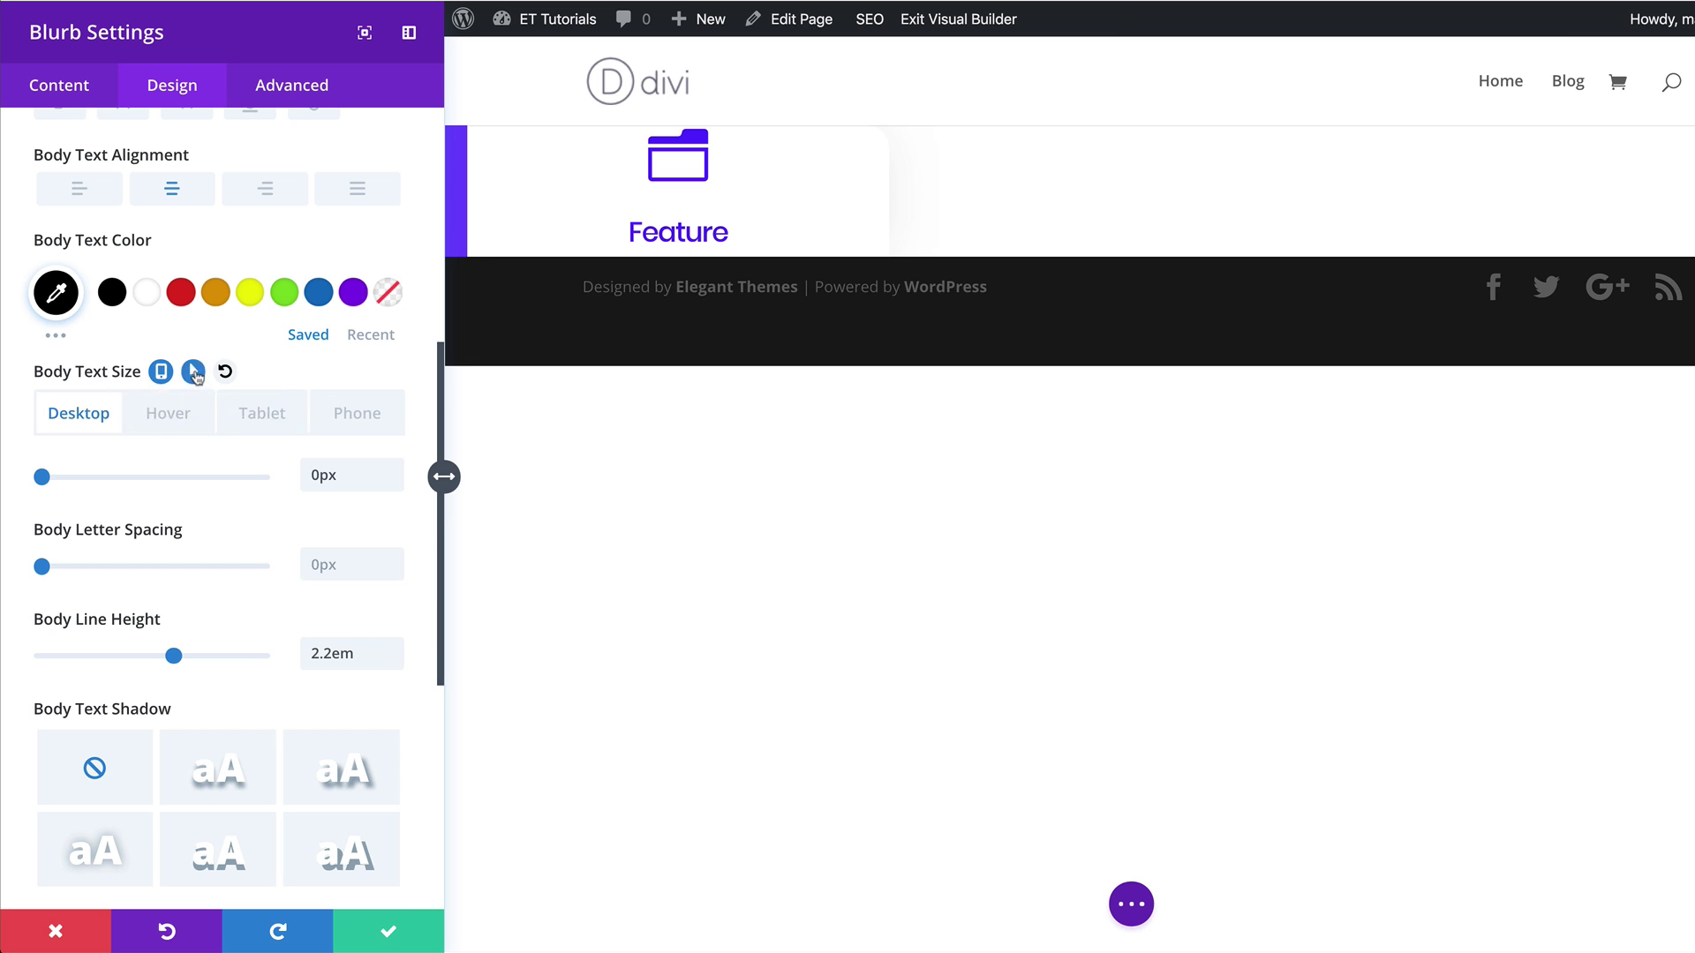
left_click(177, 415)
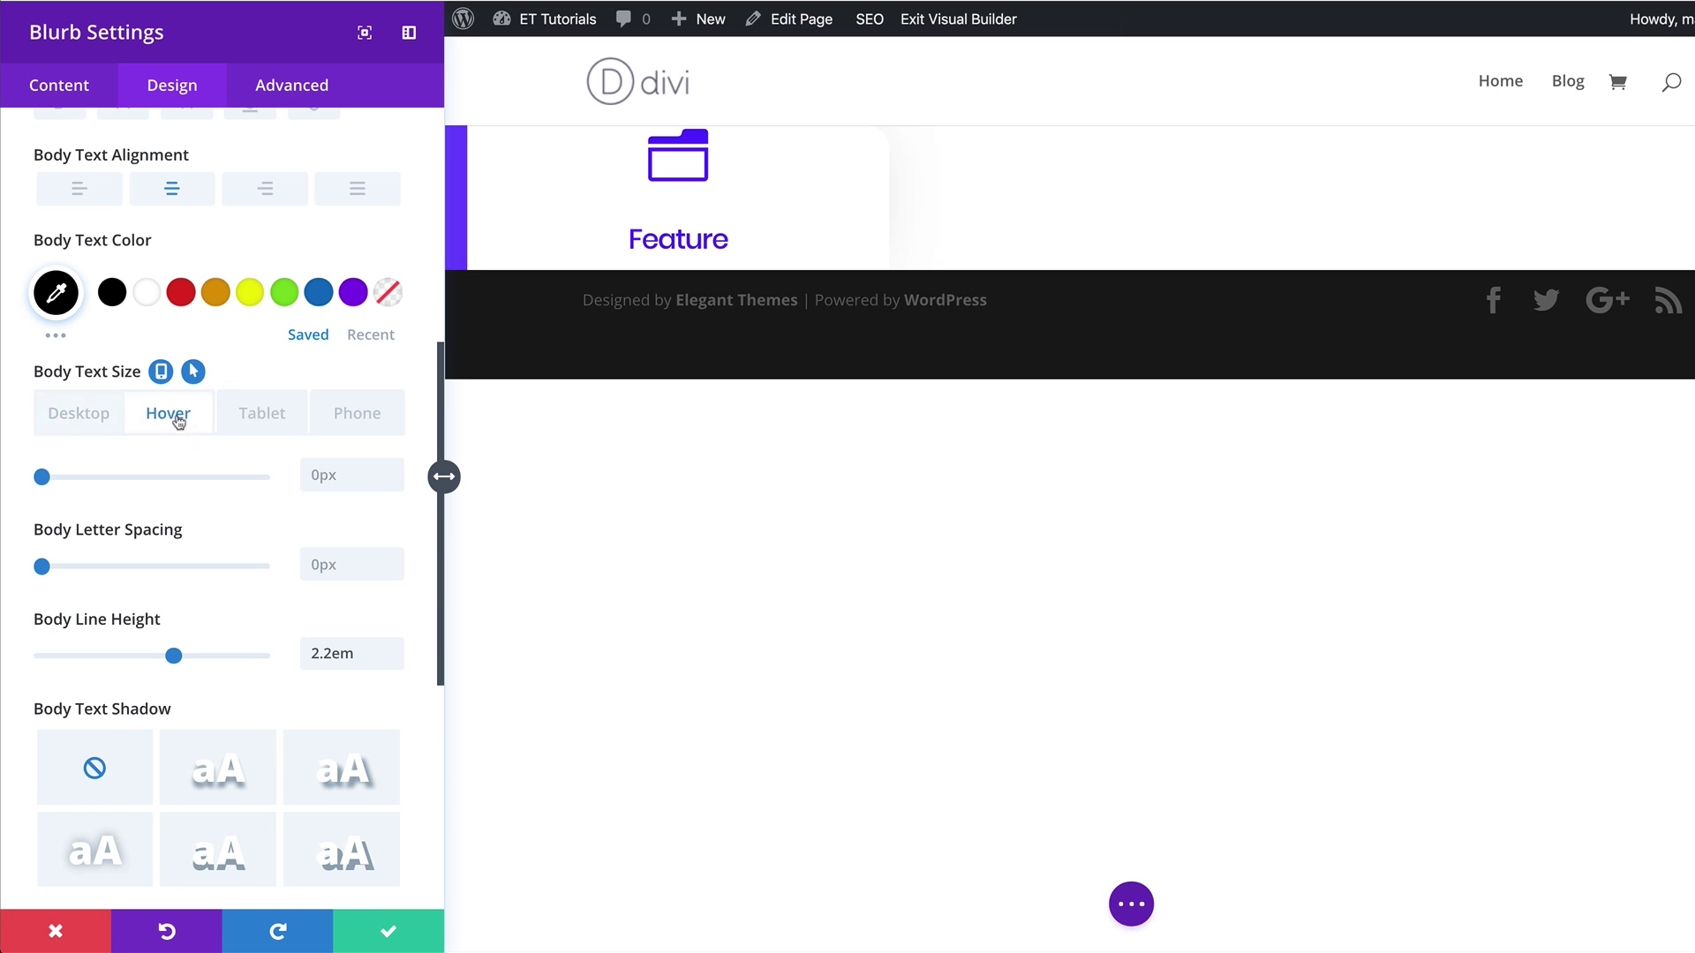
left_click(318, 477)
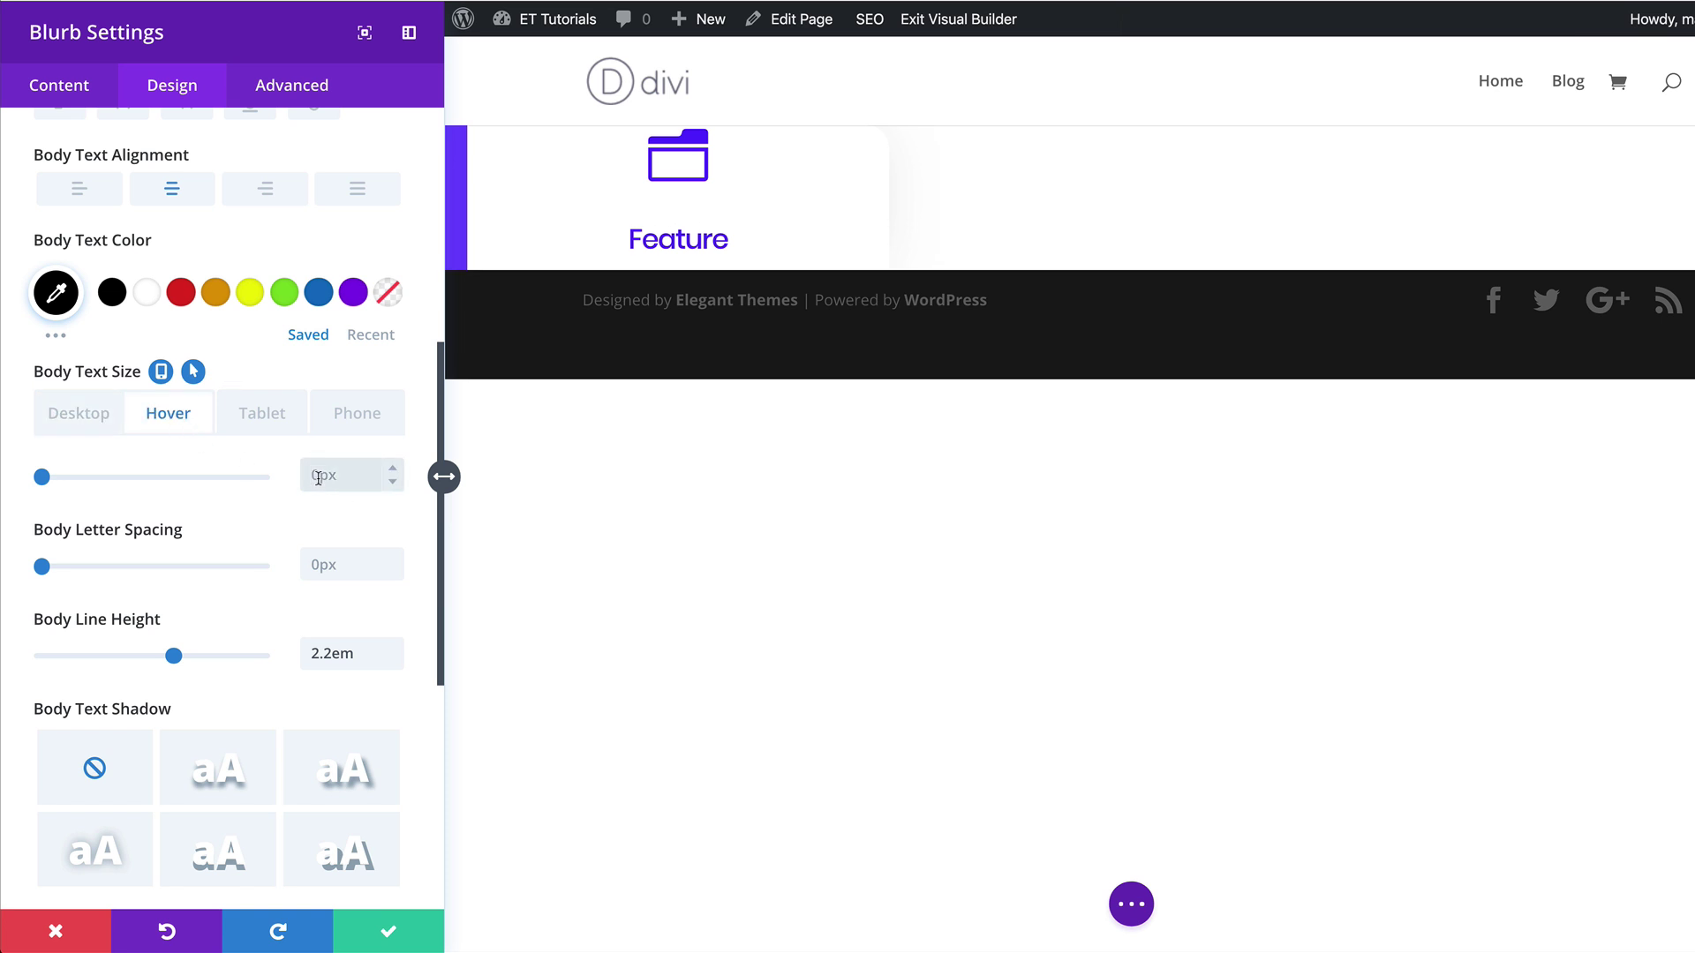
type("15px")
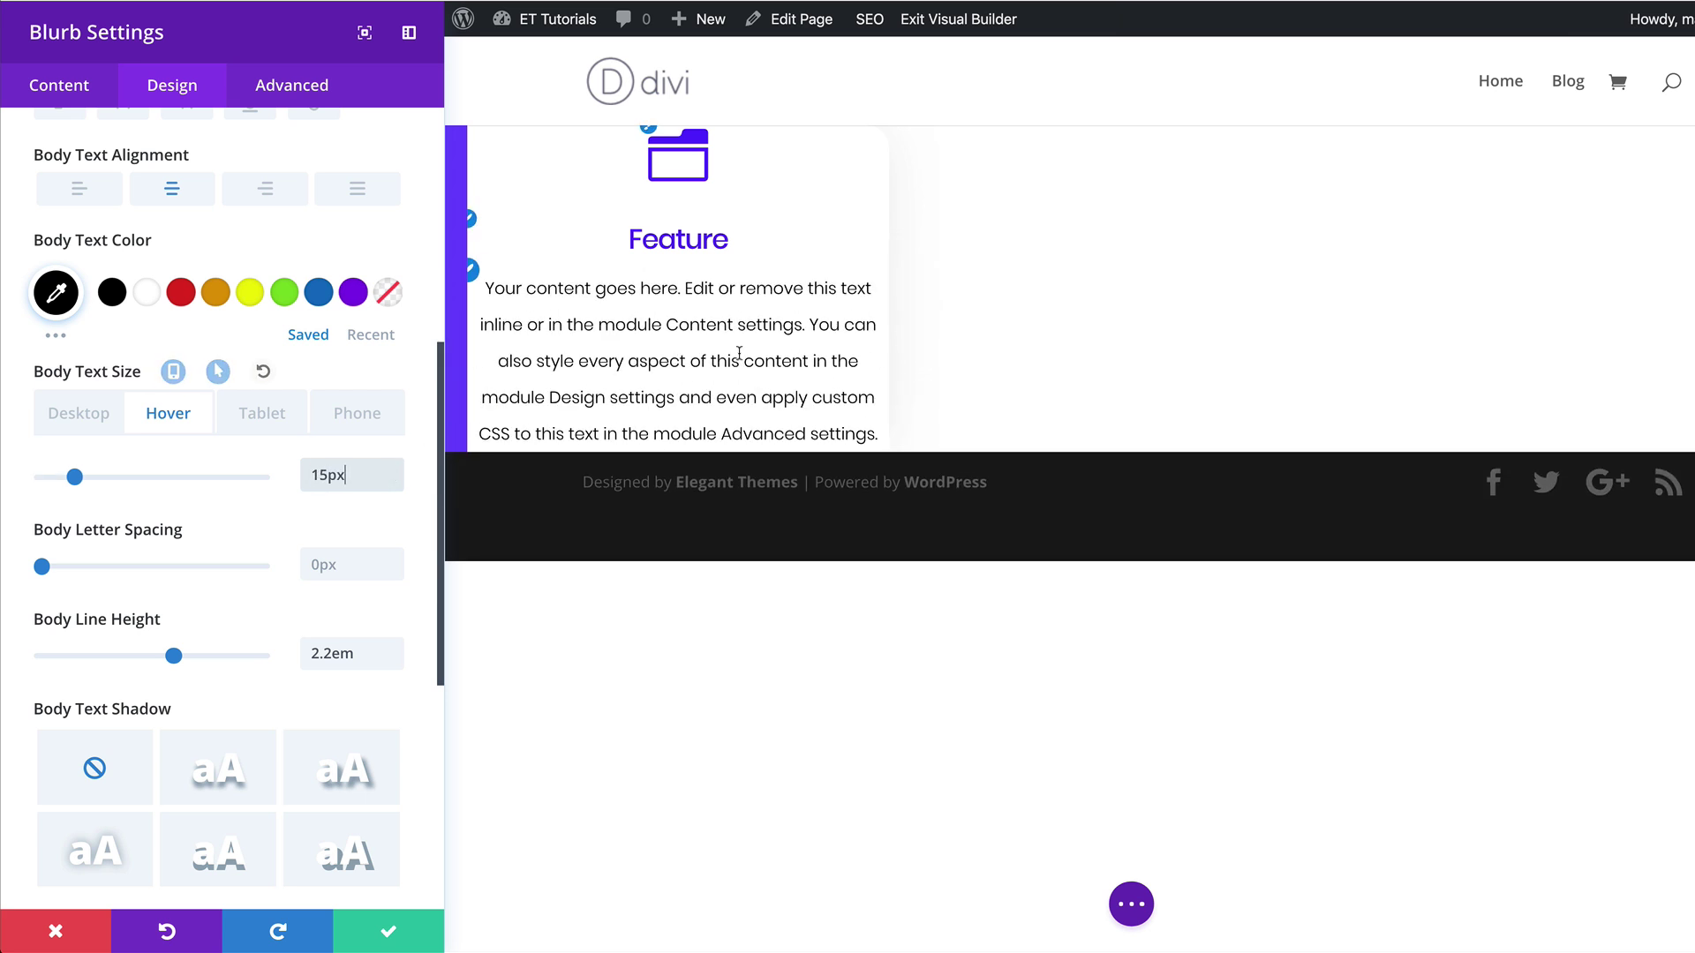
left_click(552, 318)
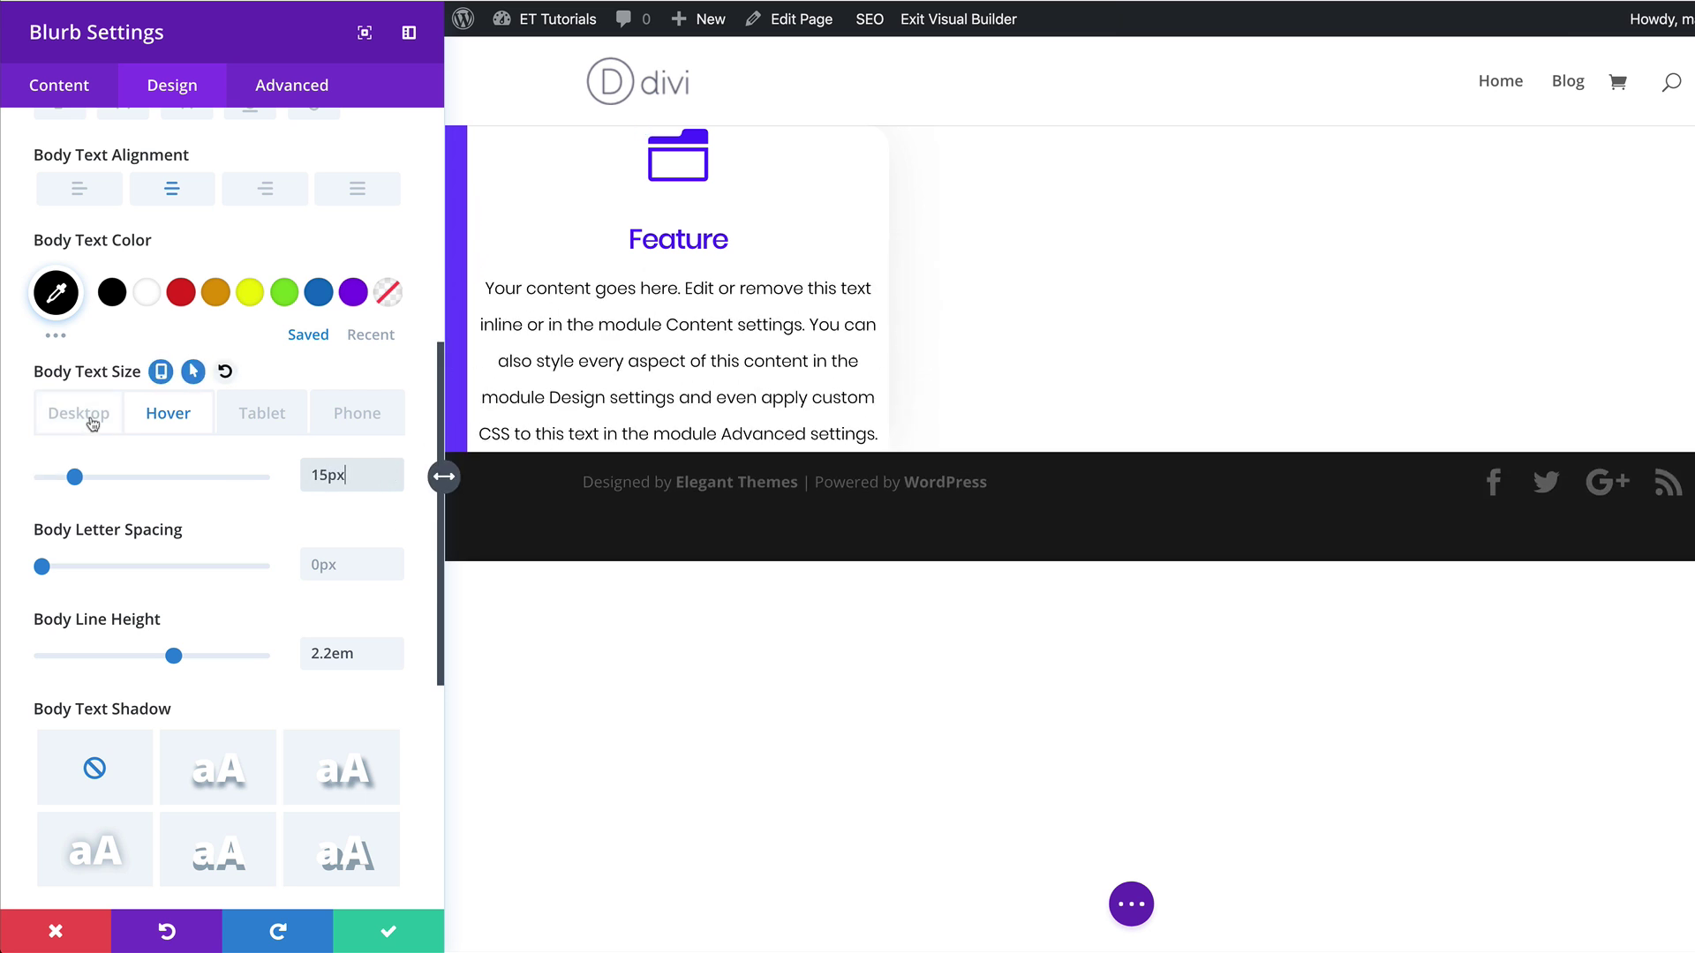
left_click(90, 420)
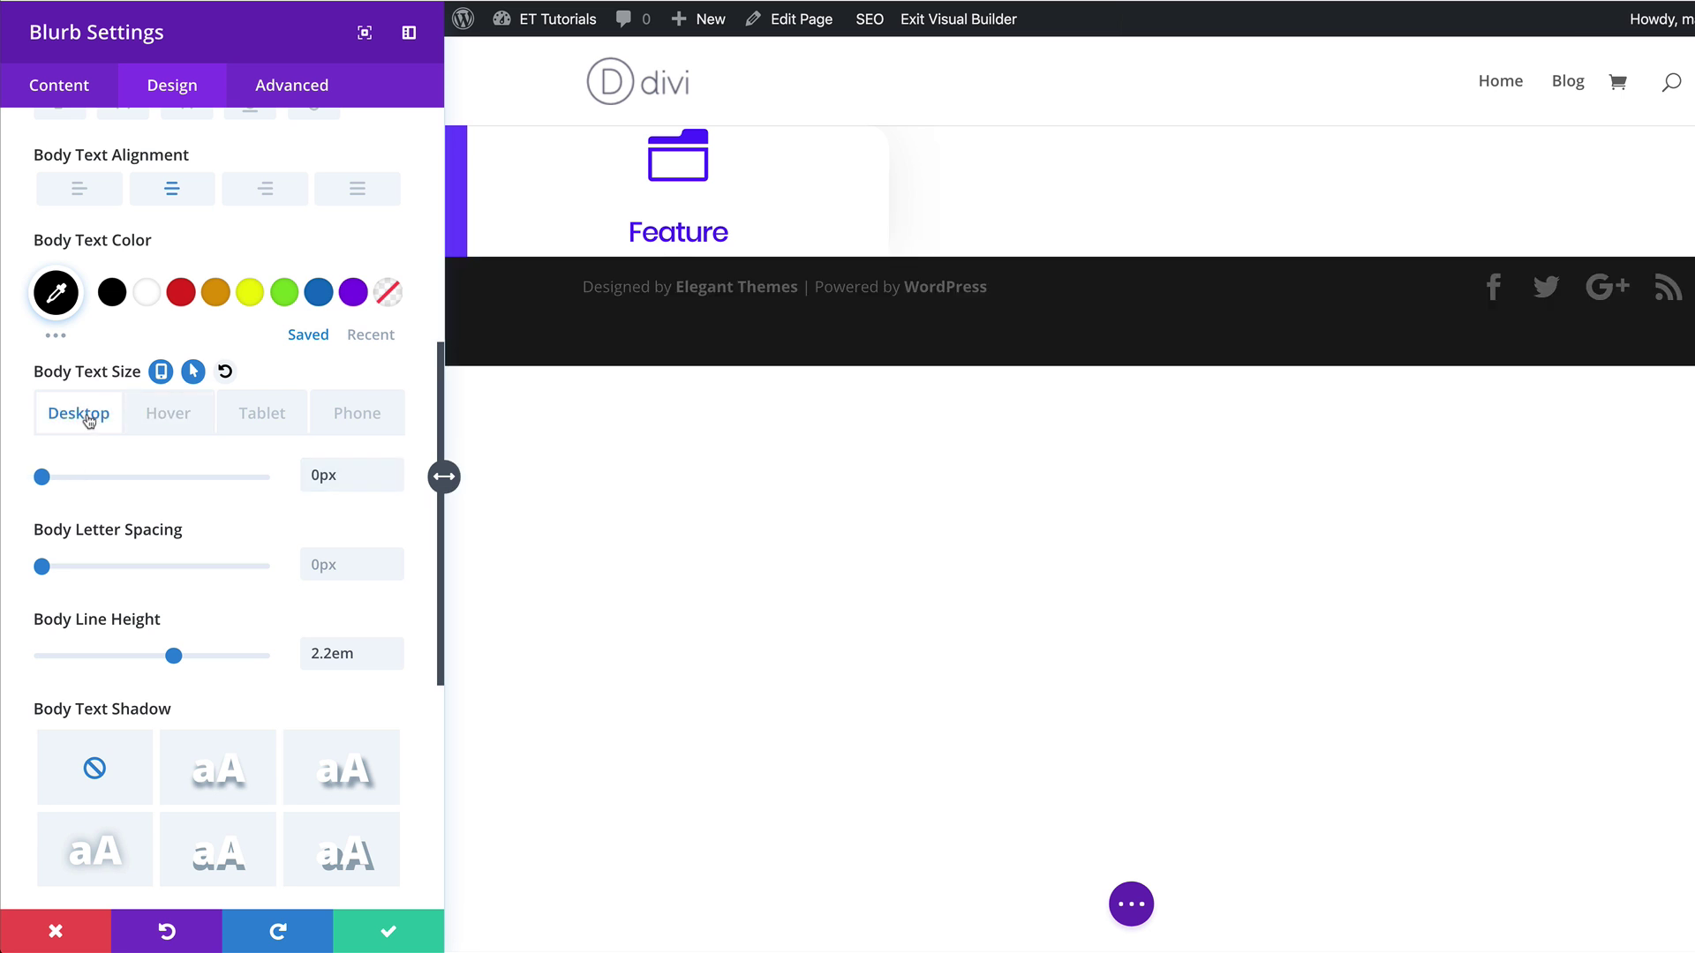
left_click(157, 420)
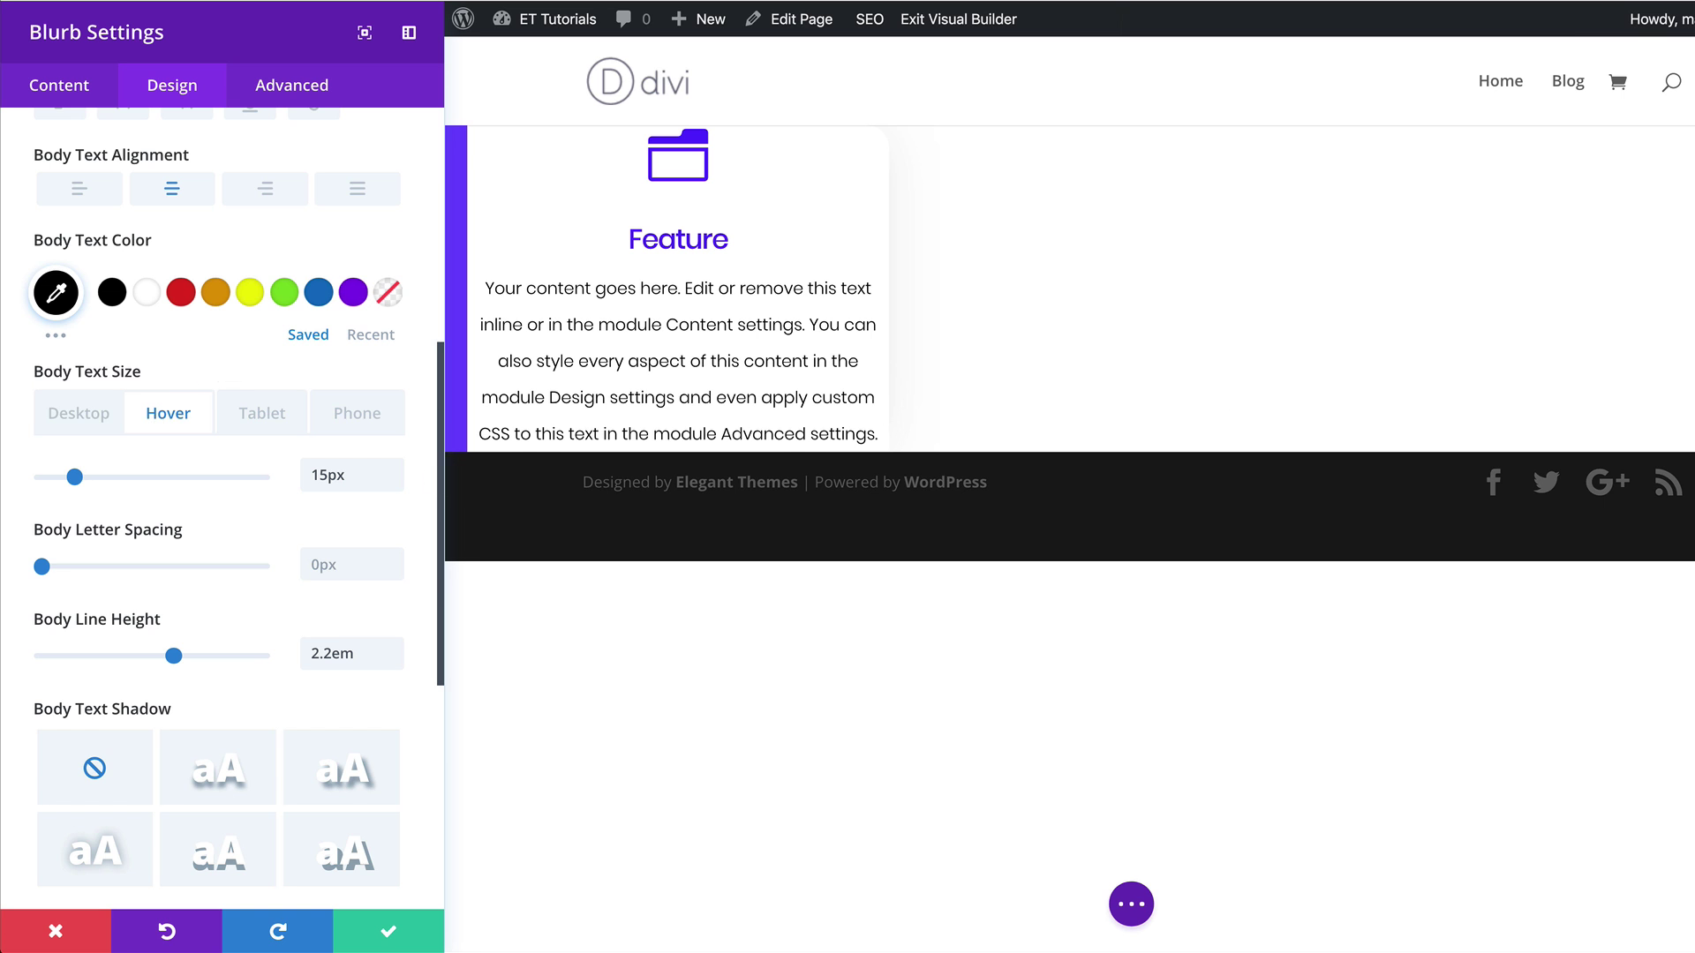
Set the blurb's custom padding to 80px top and bottom with the two values linked
scroll(314, 622, "down", 6)
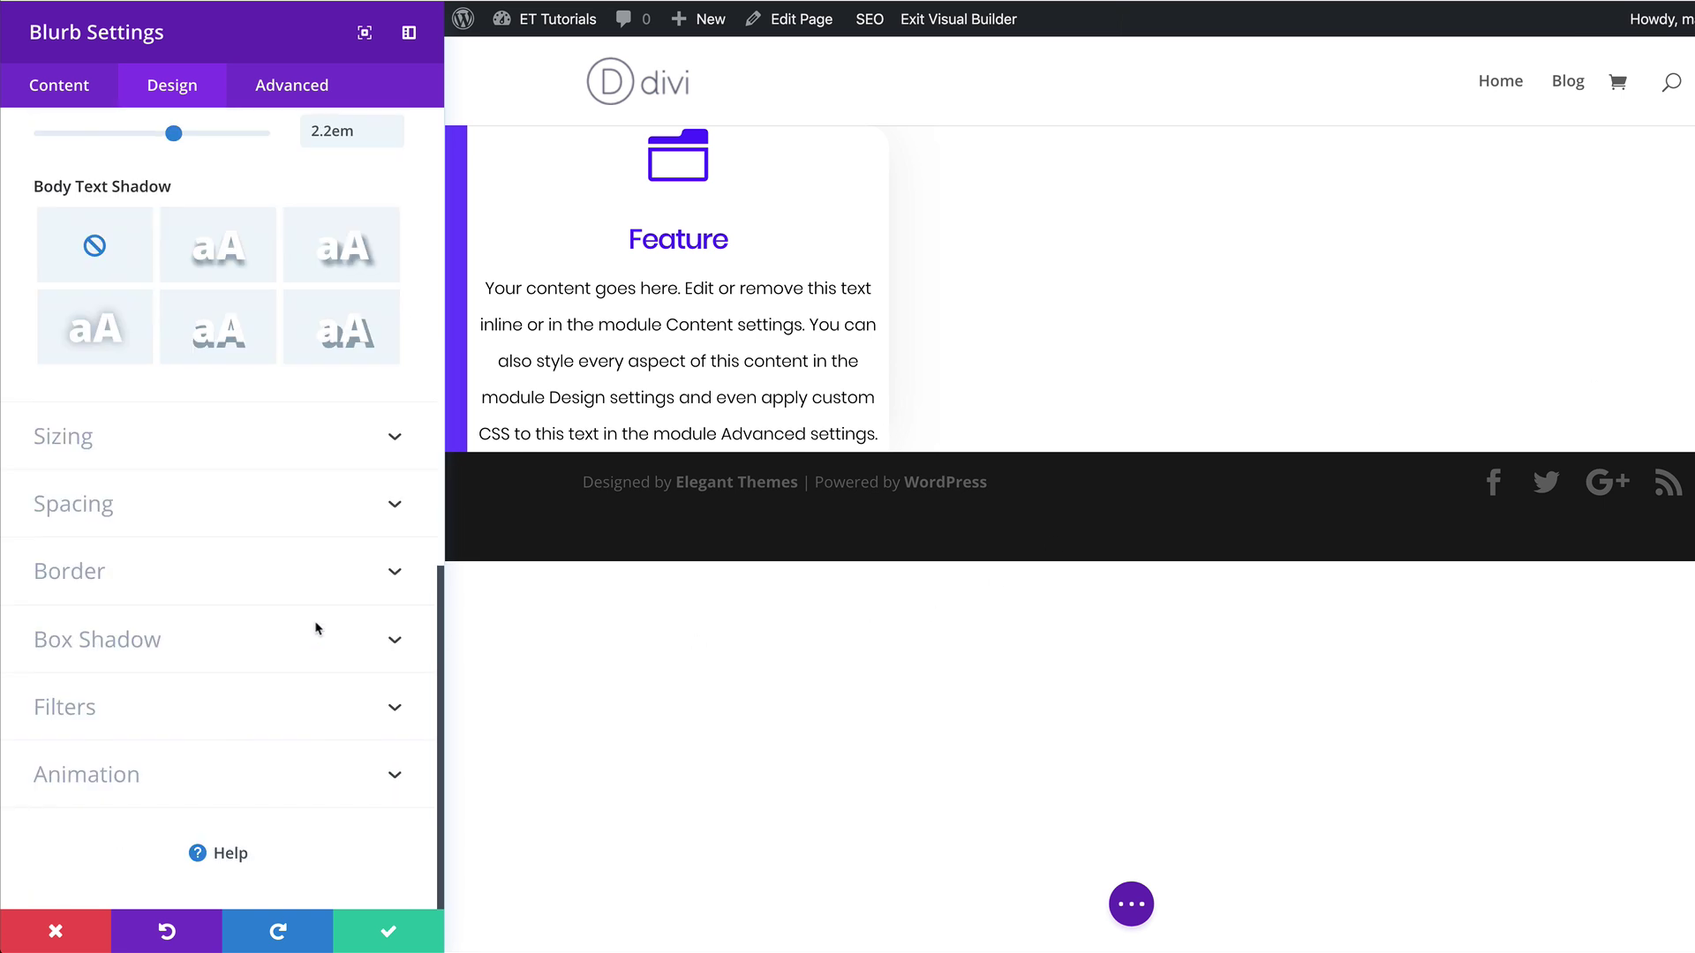
left_click(105, 508)
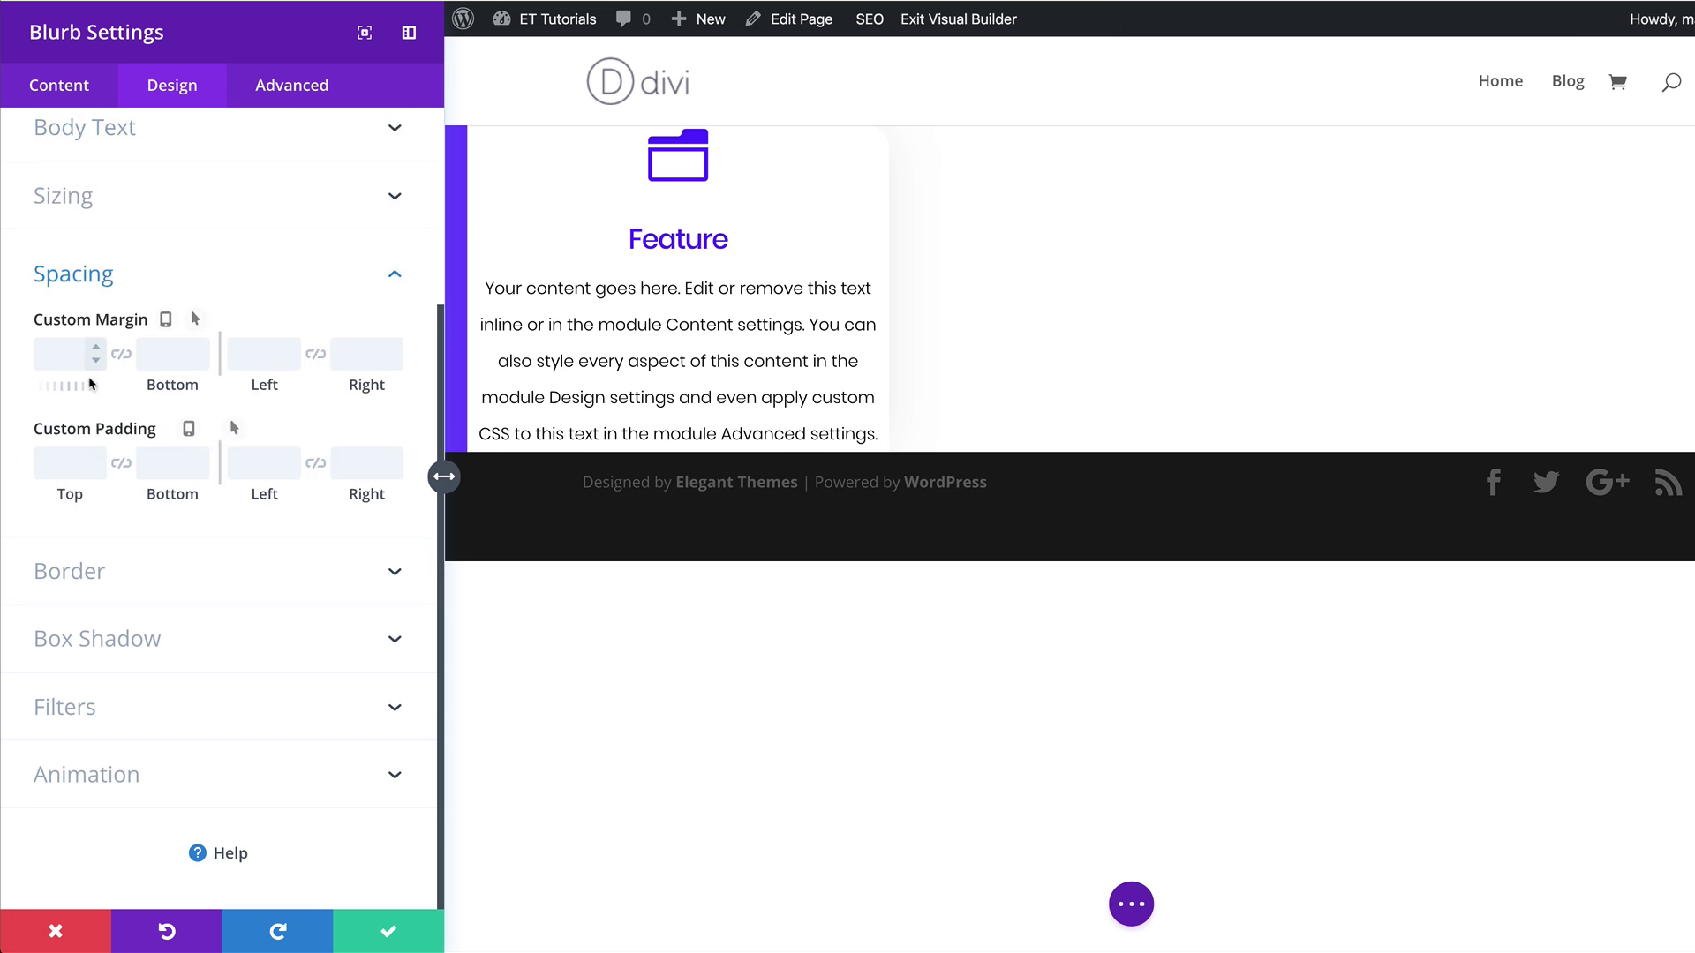
left_click(79, 464)
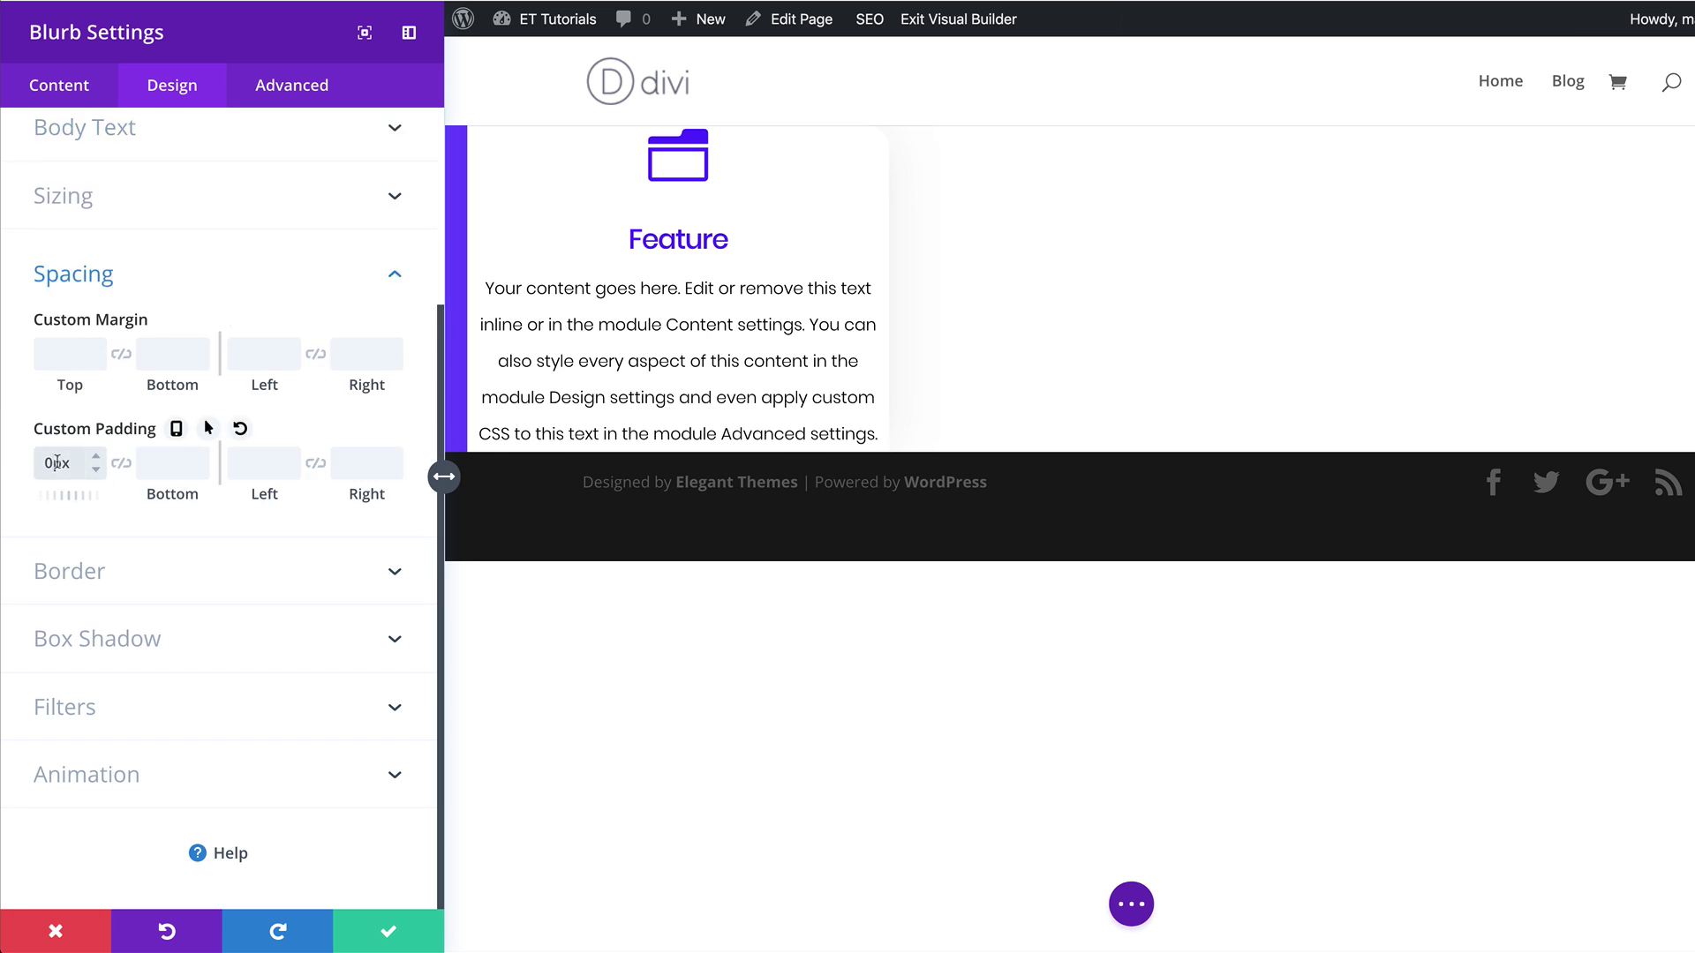
double_click(55, 463)
type("80")
left_click(121, 464)
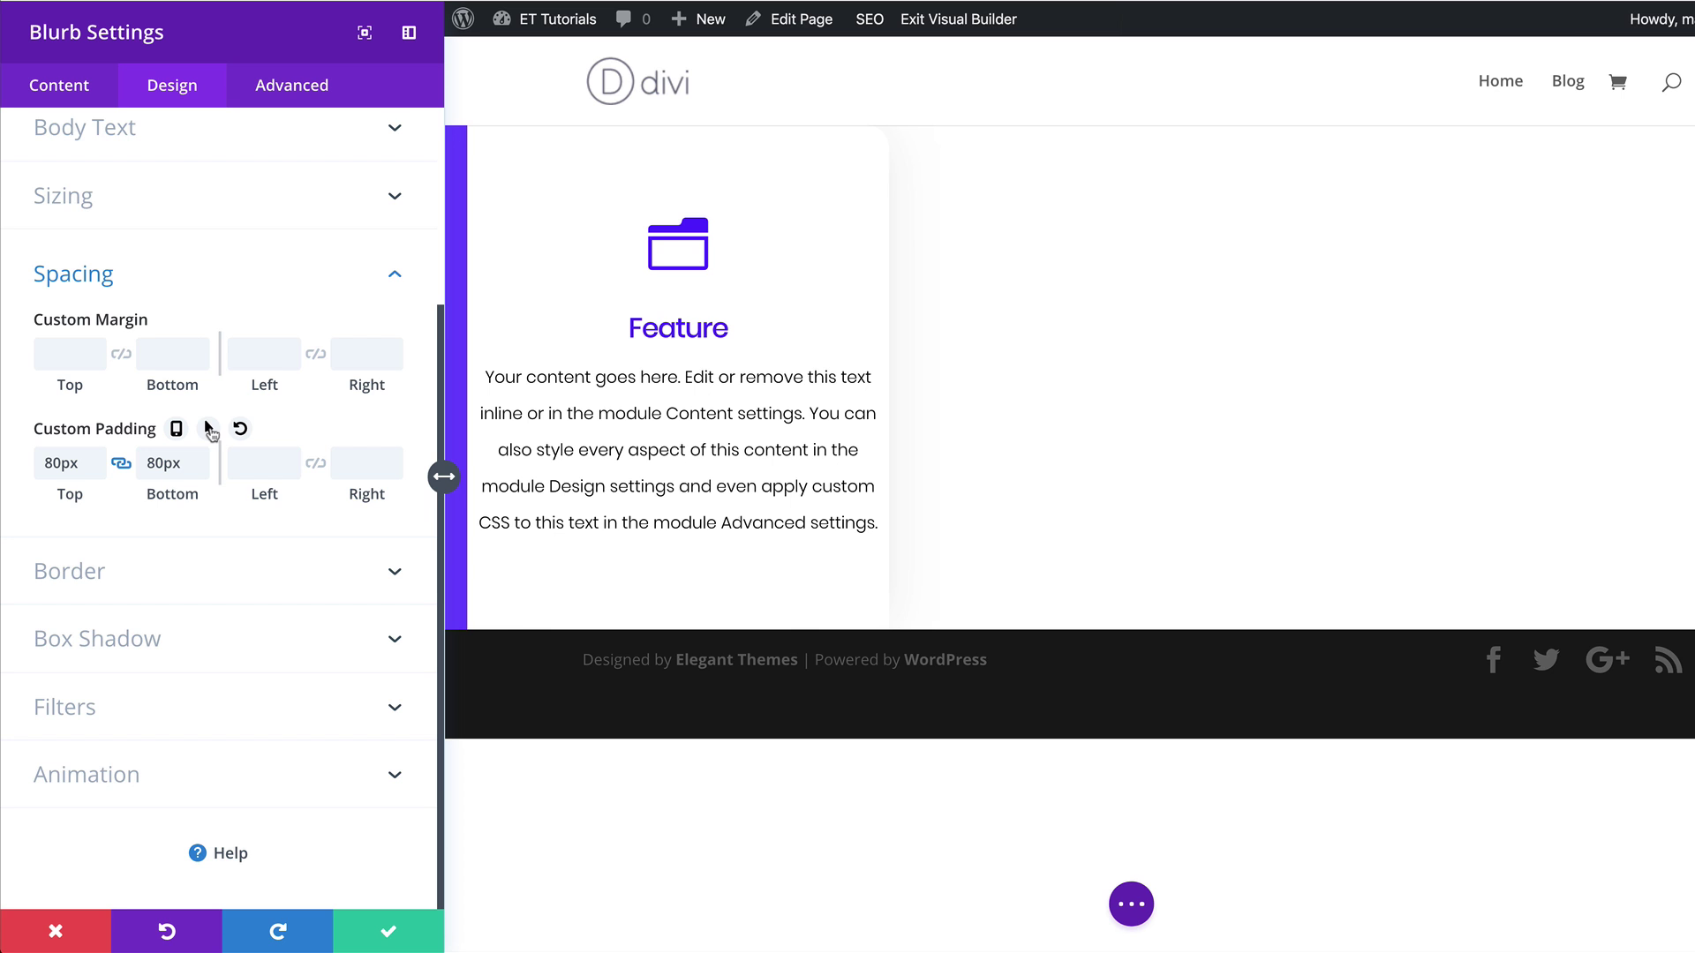
Set the blurb's hover padding to 20px on the left and right, and save the module settings
left_click(208, 429)
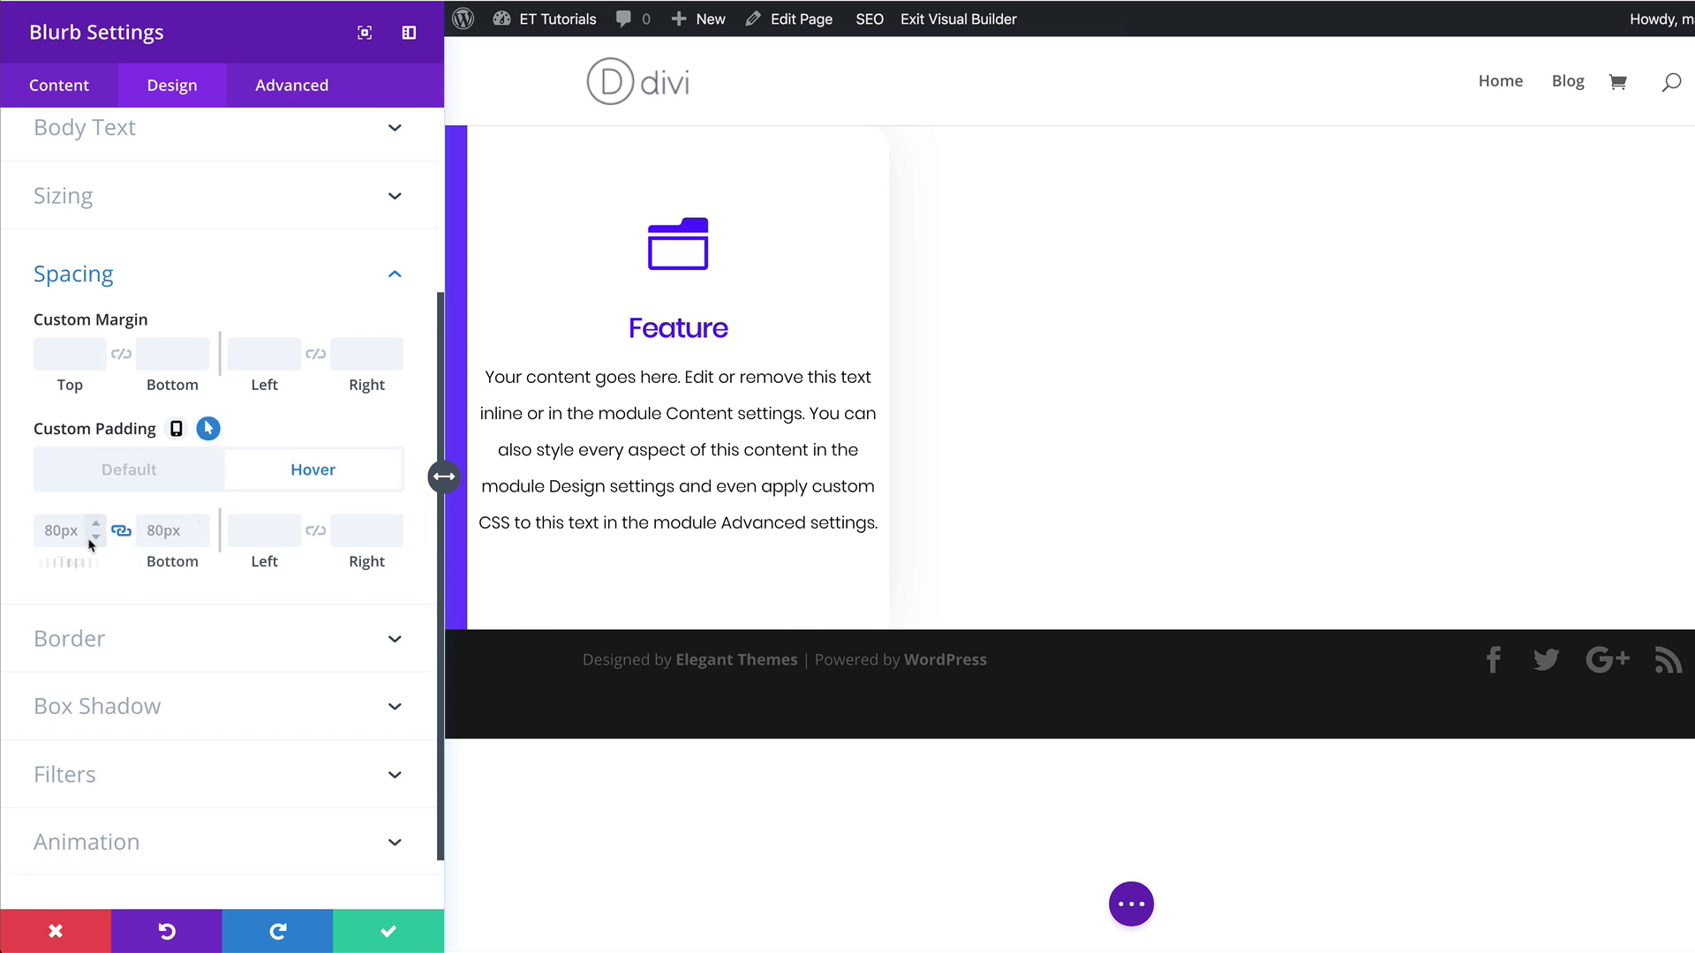
left_click(47, 531)
left_click(265, 531)
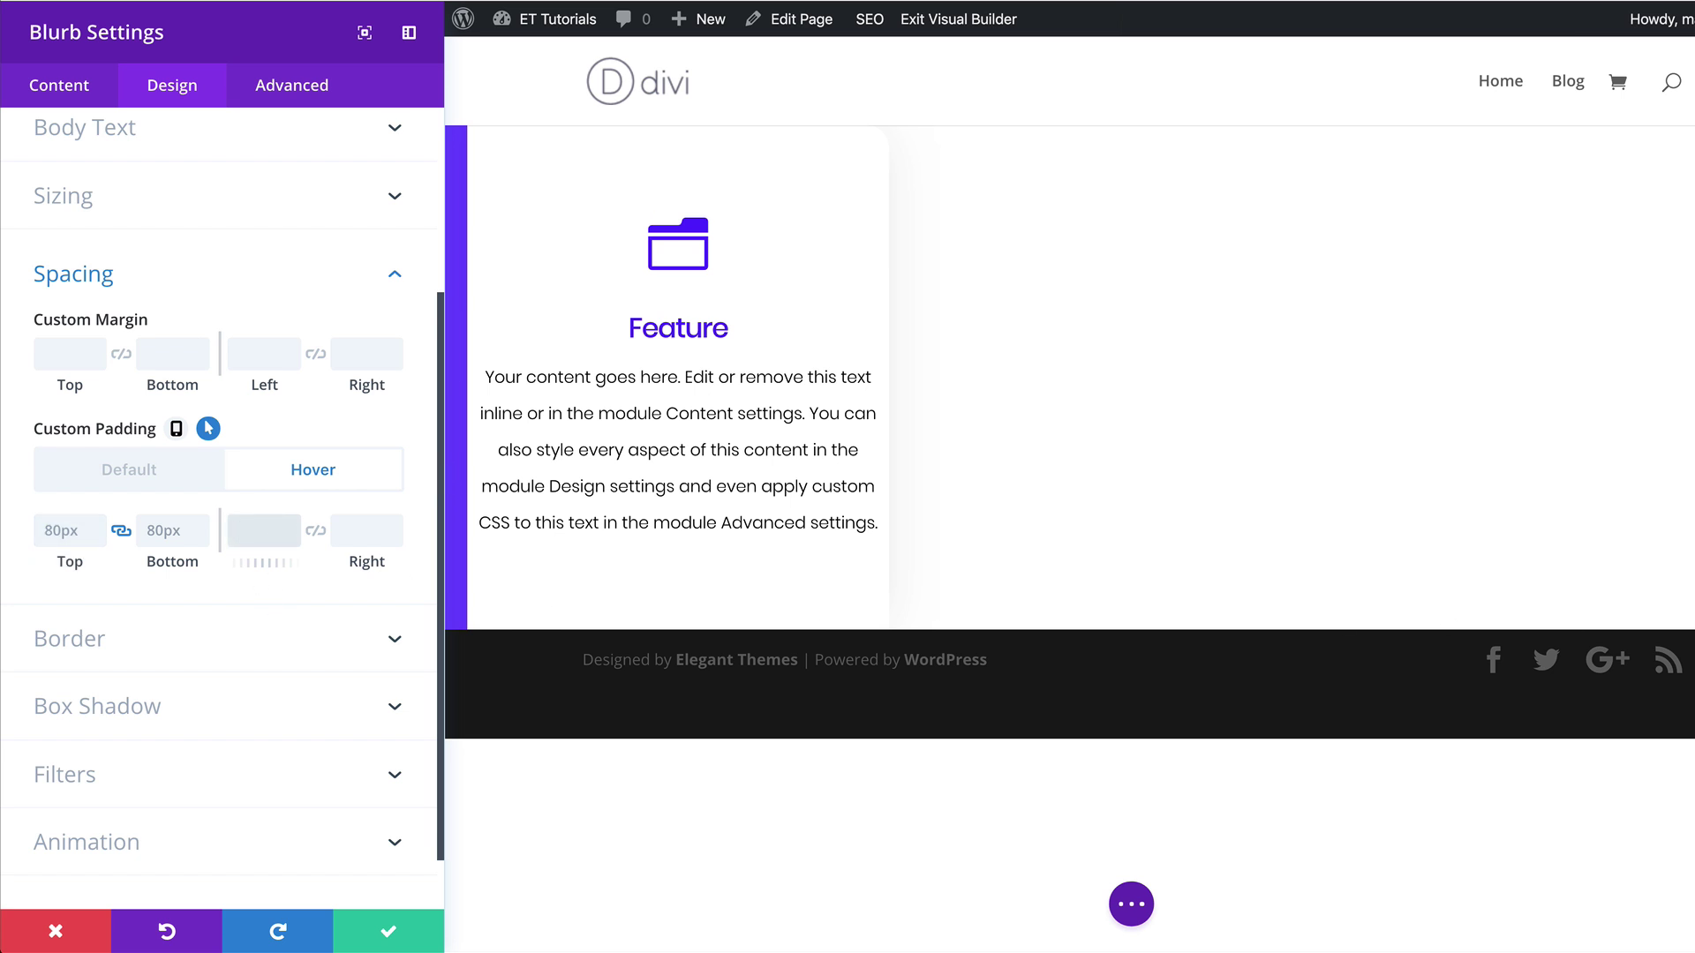
type("20px")
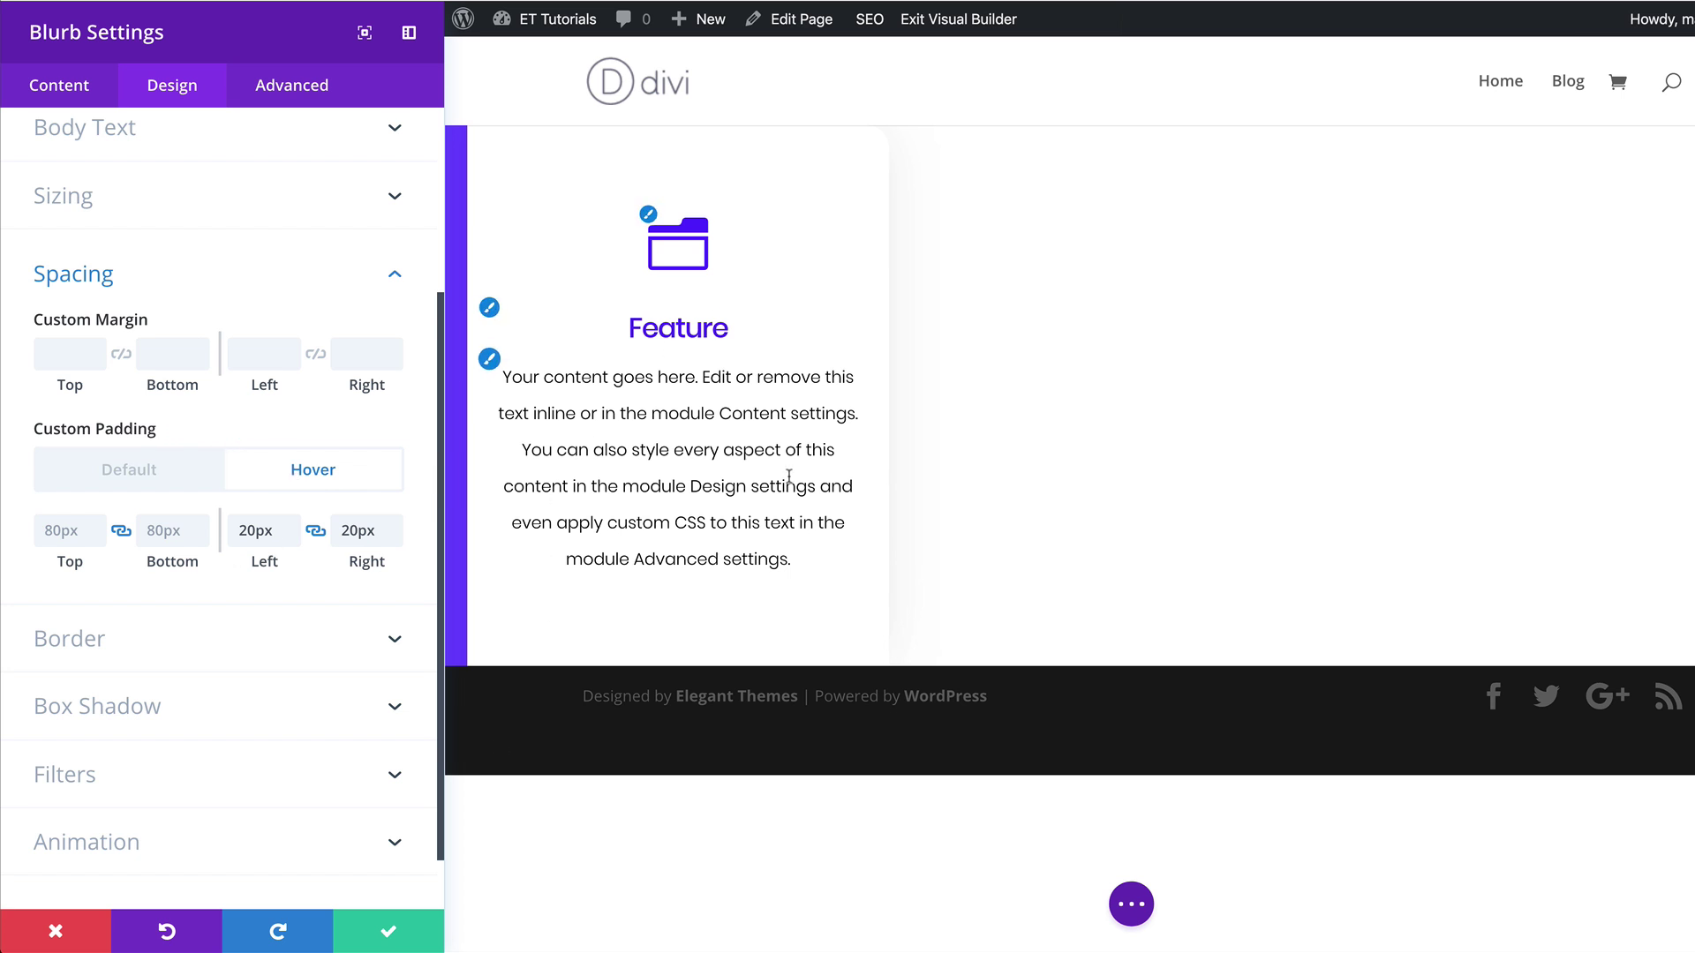
left_click(394, 935)
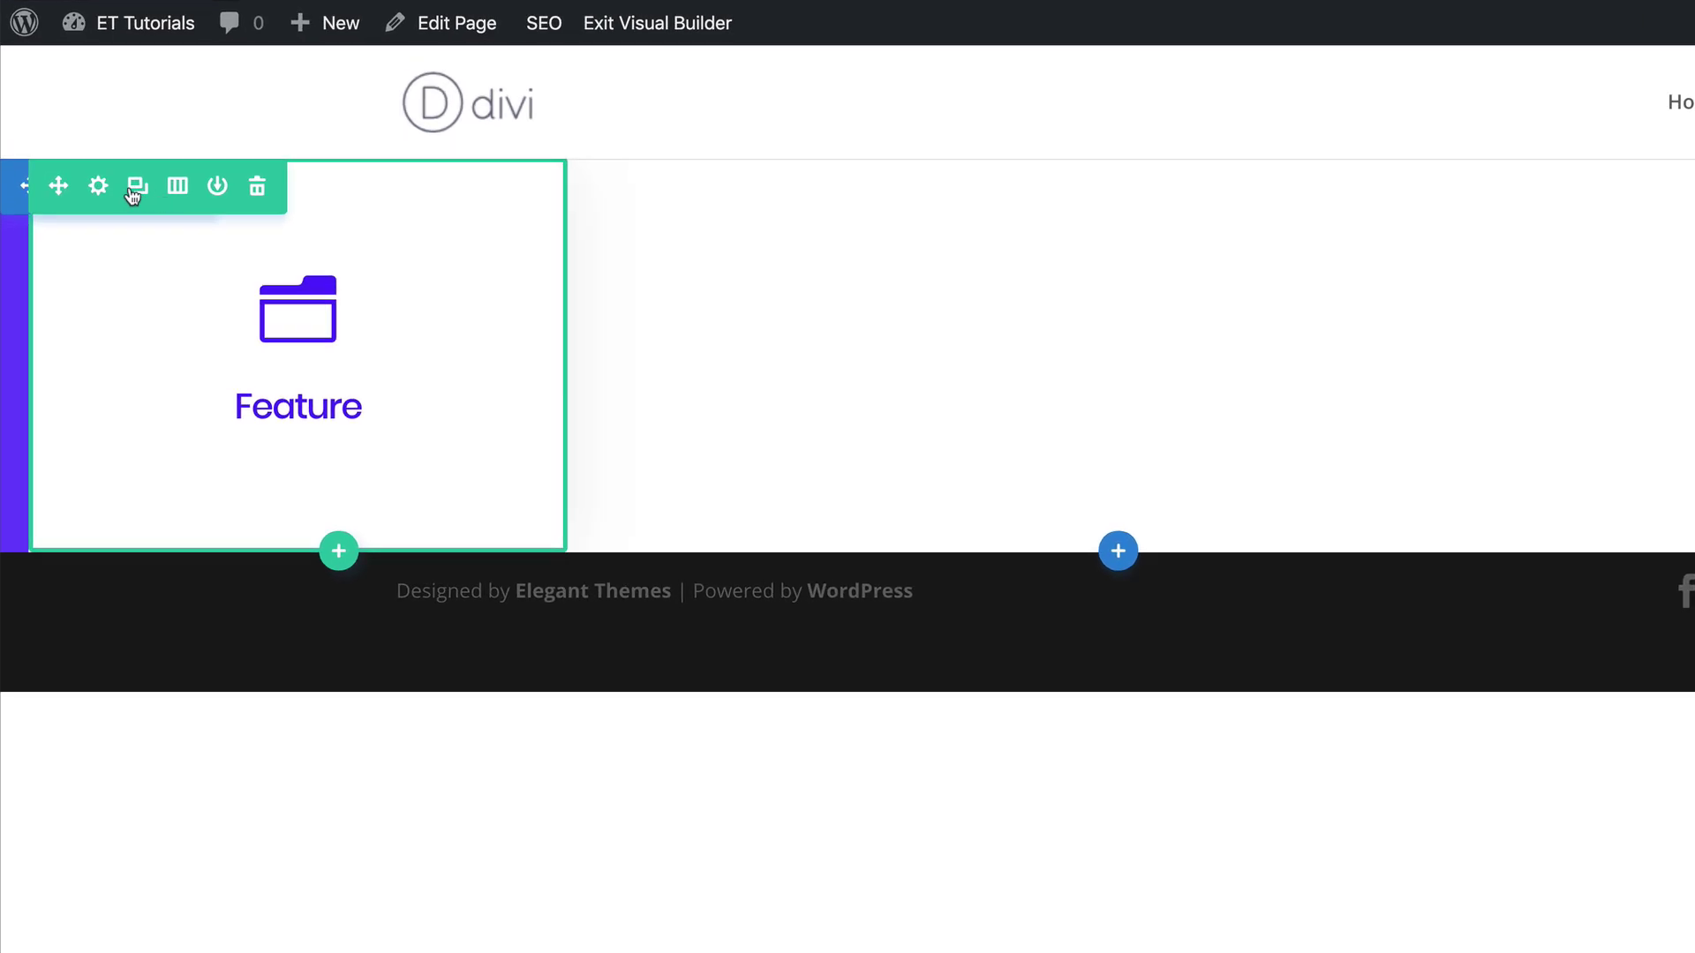
Duplicate the feature row into a stack of rows and set the second row's left custom margin to 6vw
left_click(138, 187)
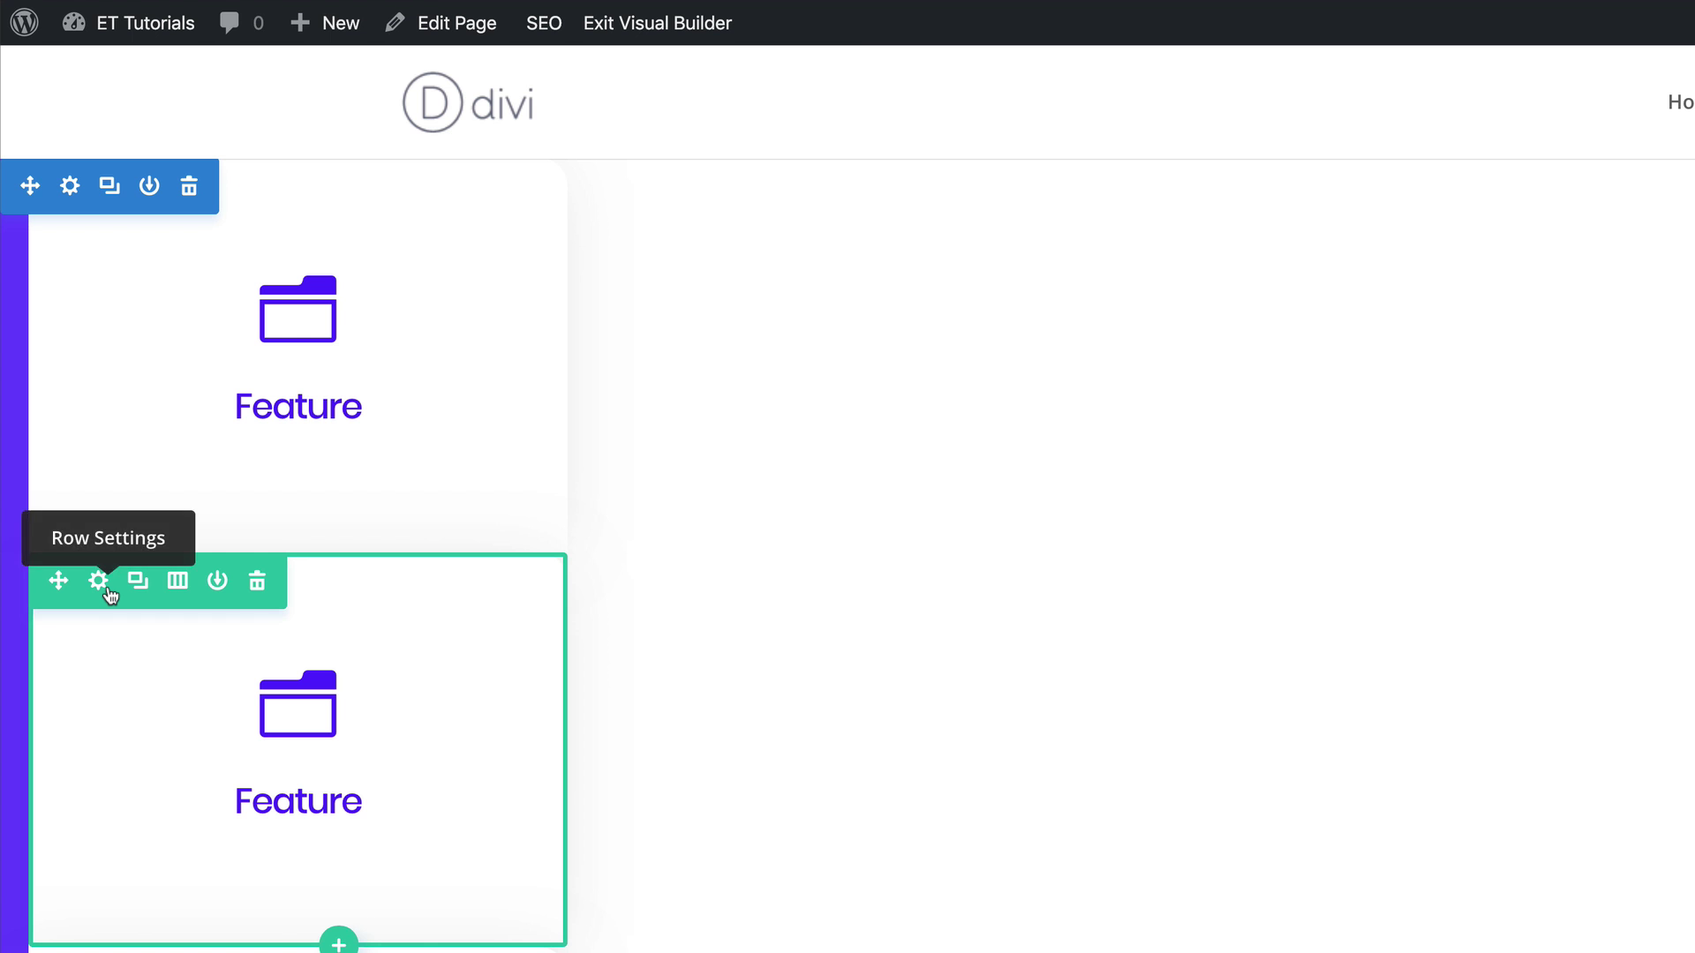
left_click(98, 582)
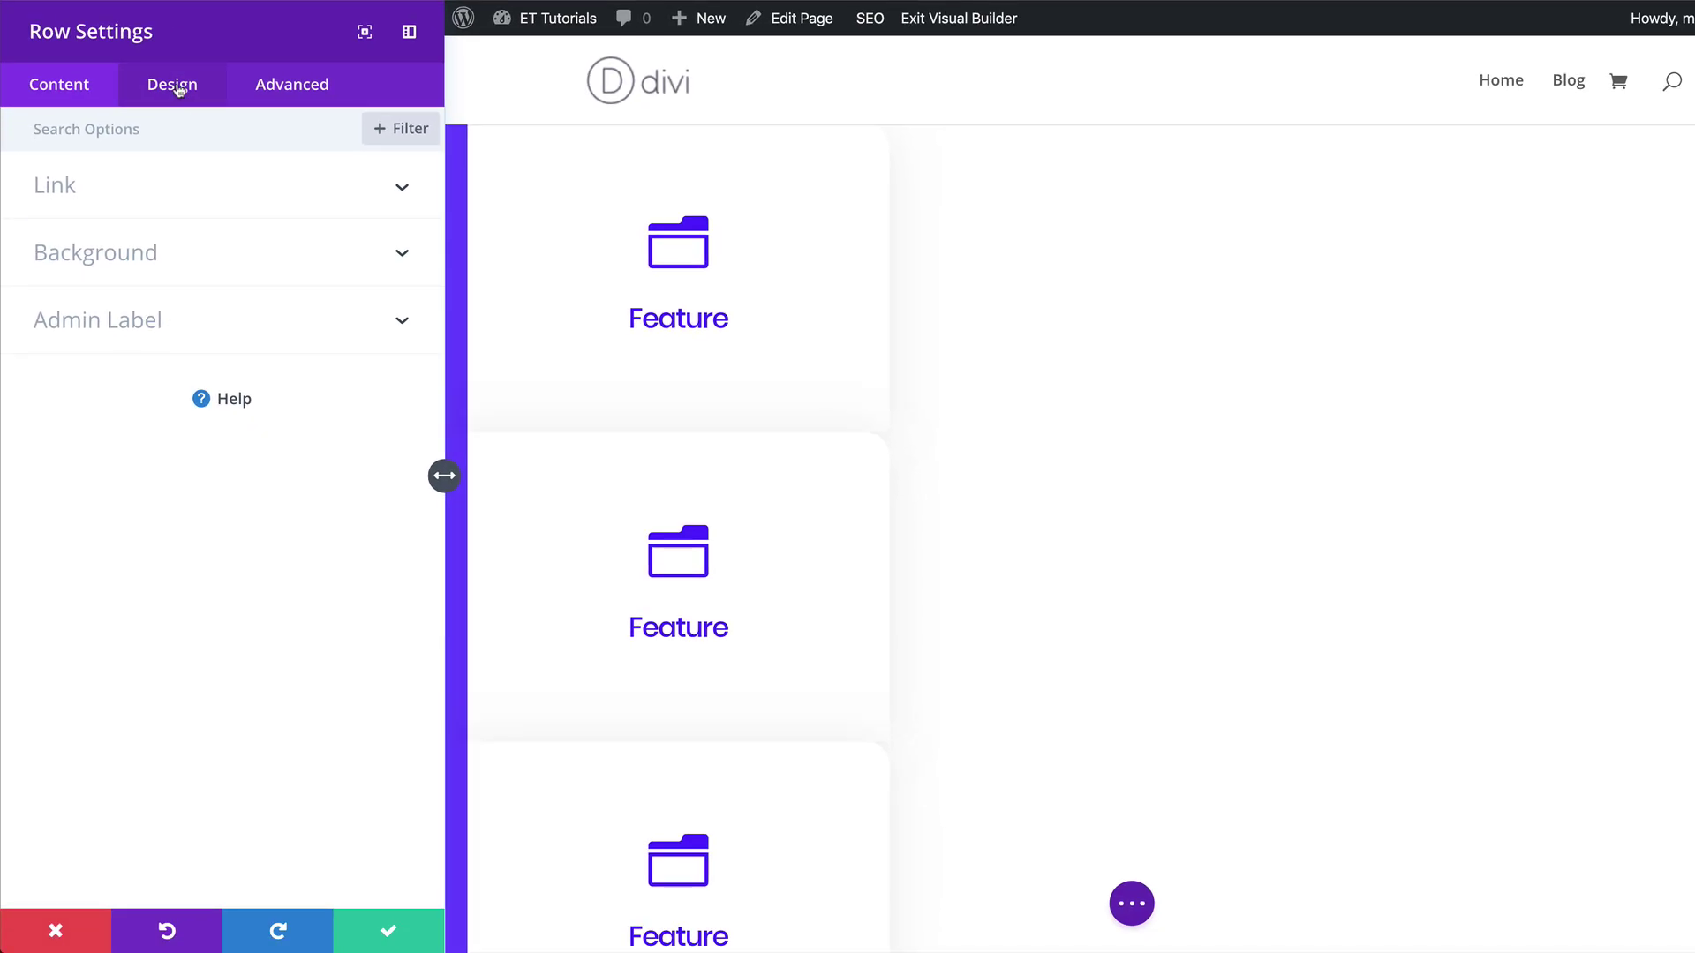
left_click(177, 89)
left_click(95, 325)
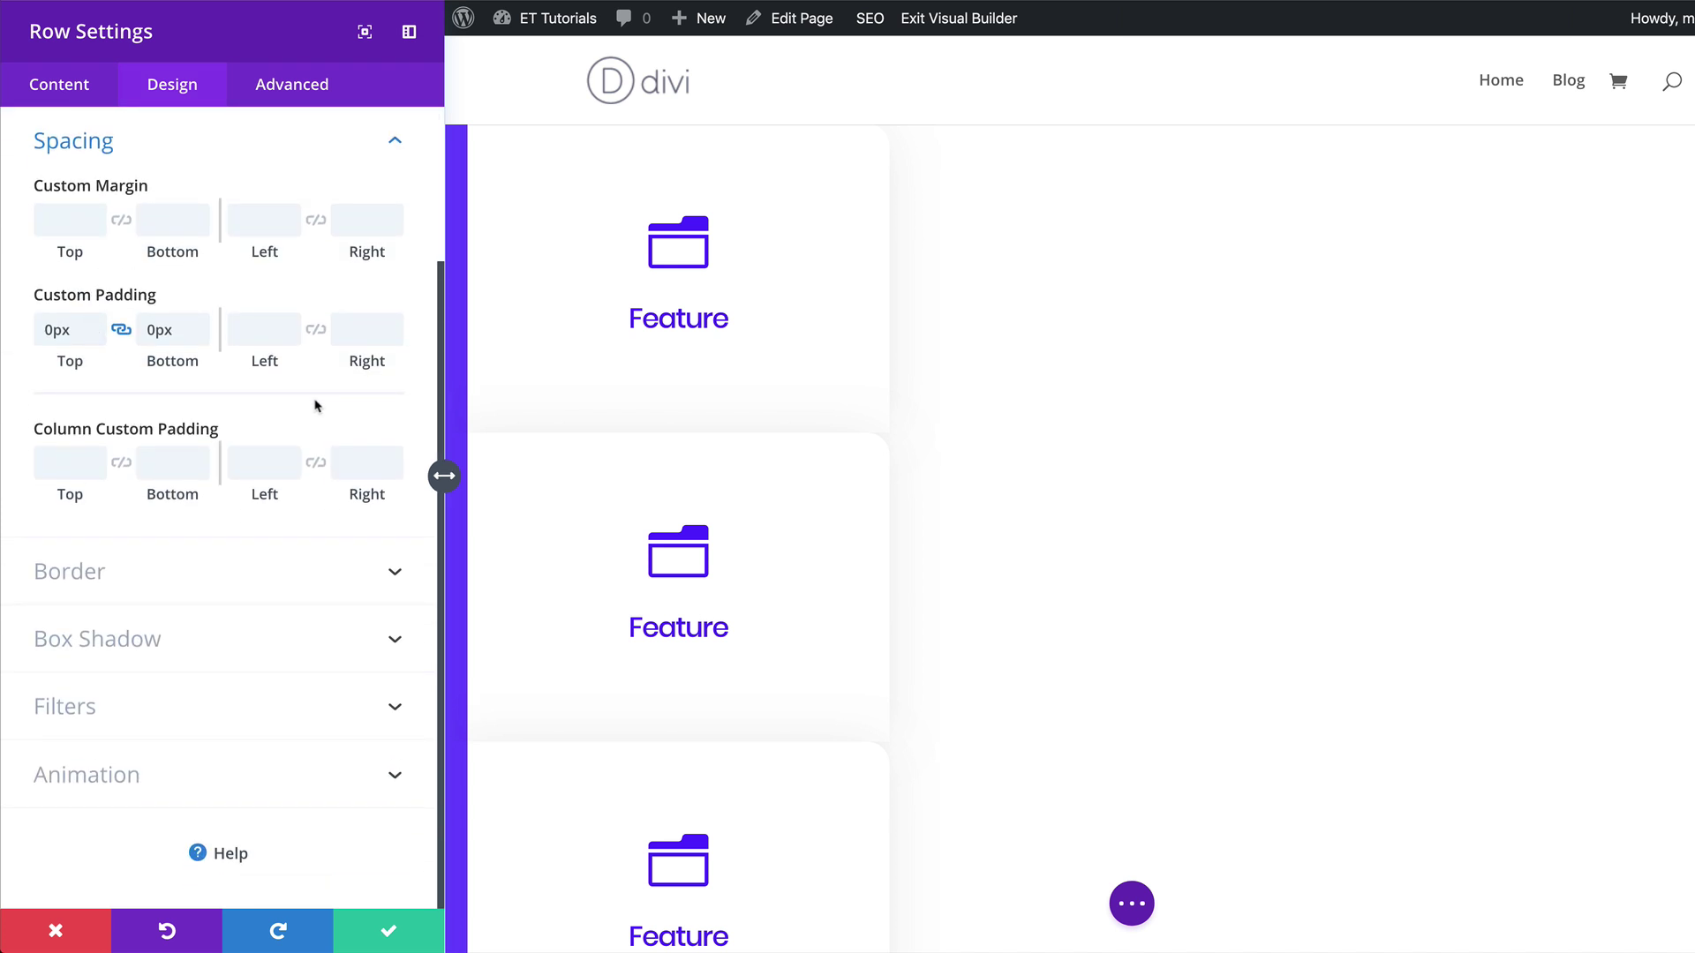
left_click(260, 223)
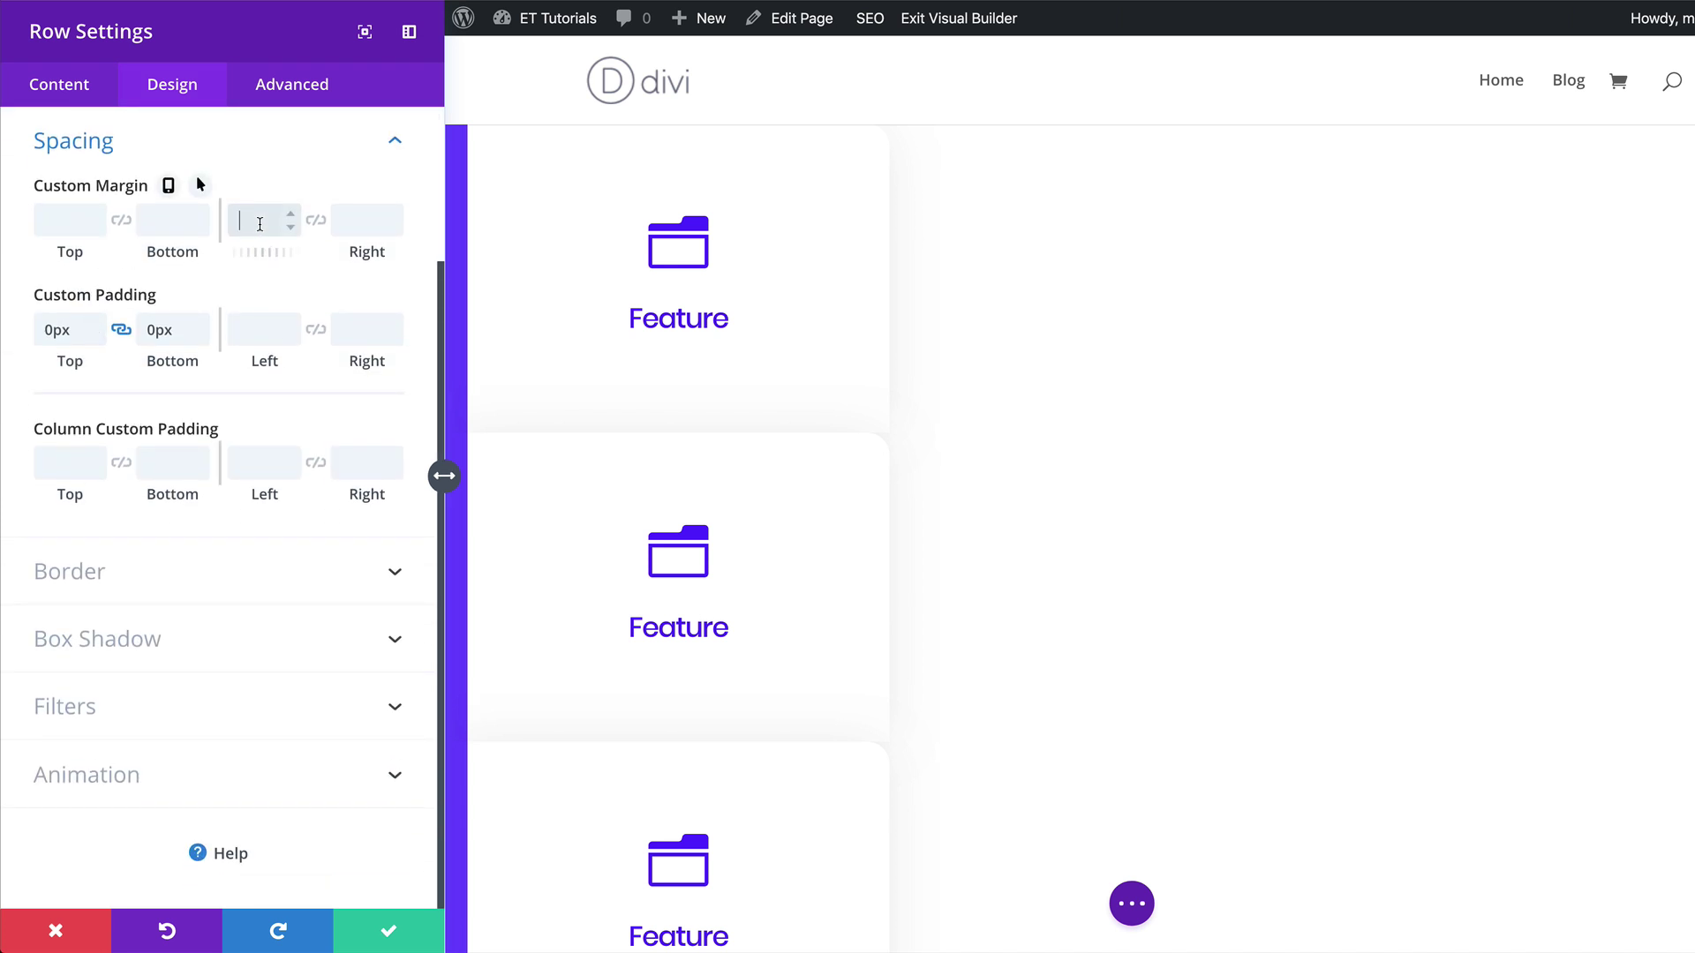
type("6vw")
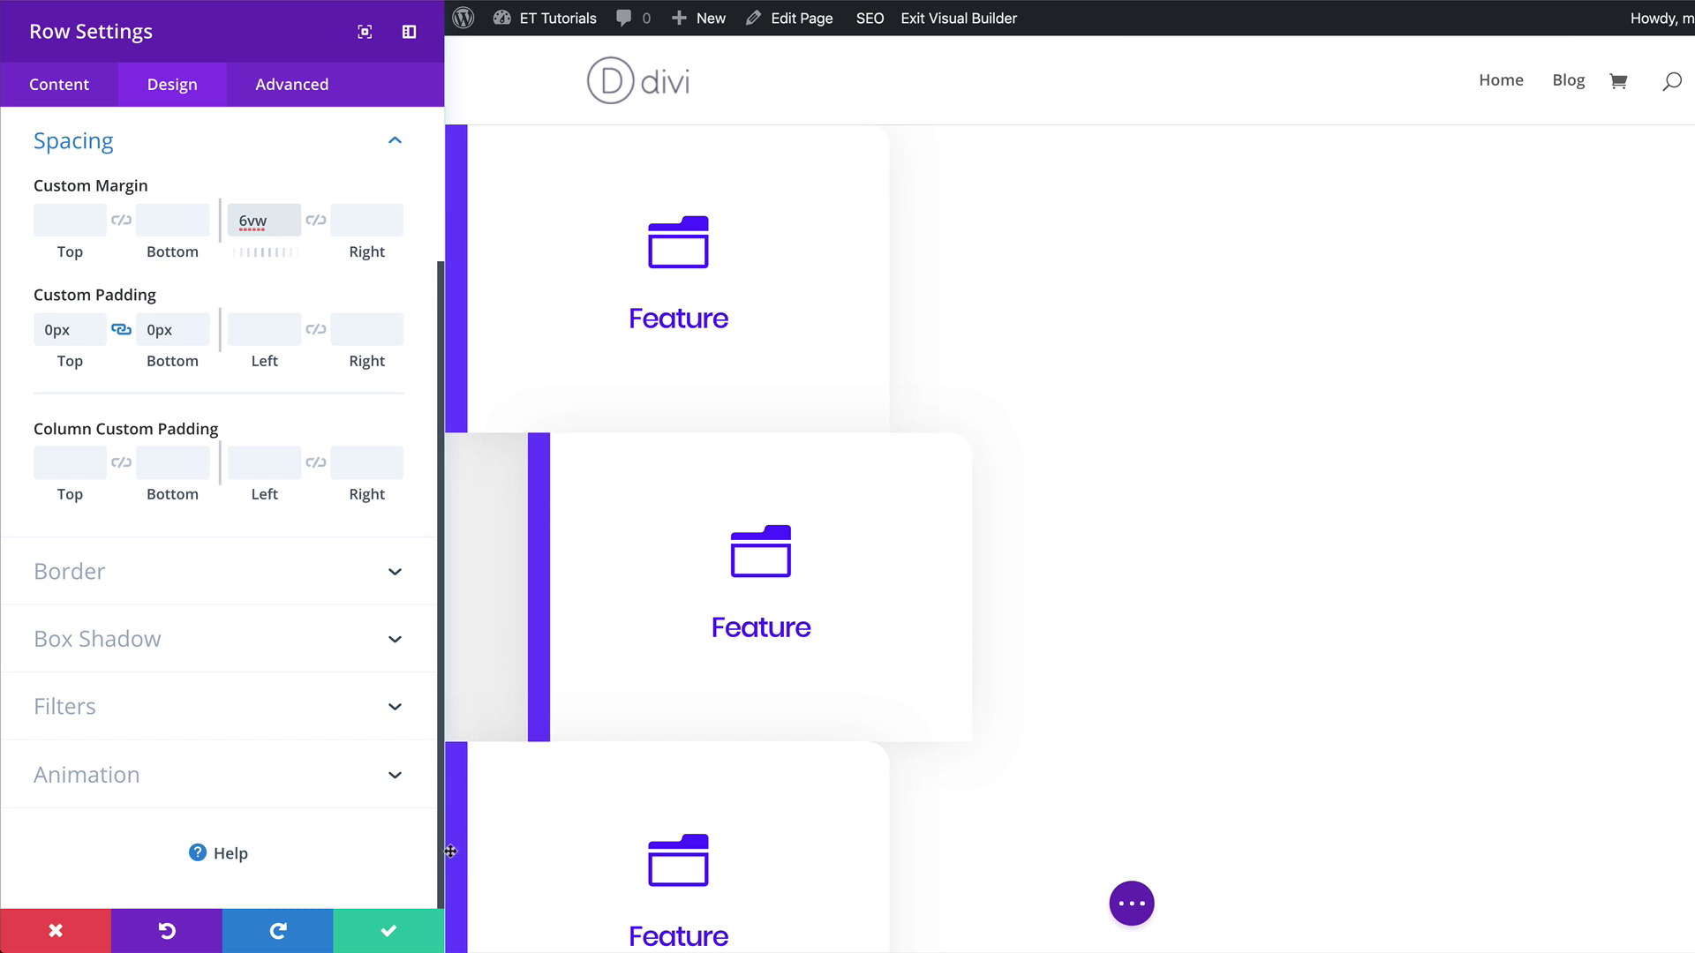
Save the second row's settings, then give the third feature row a left custom margin of 12vw and save it
left_click(388, 930)
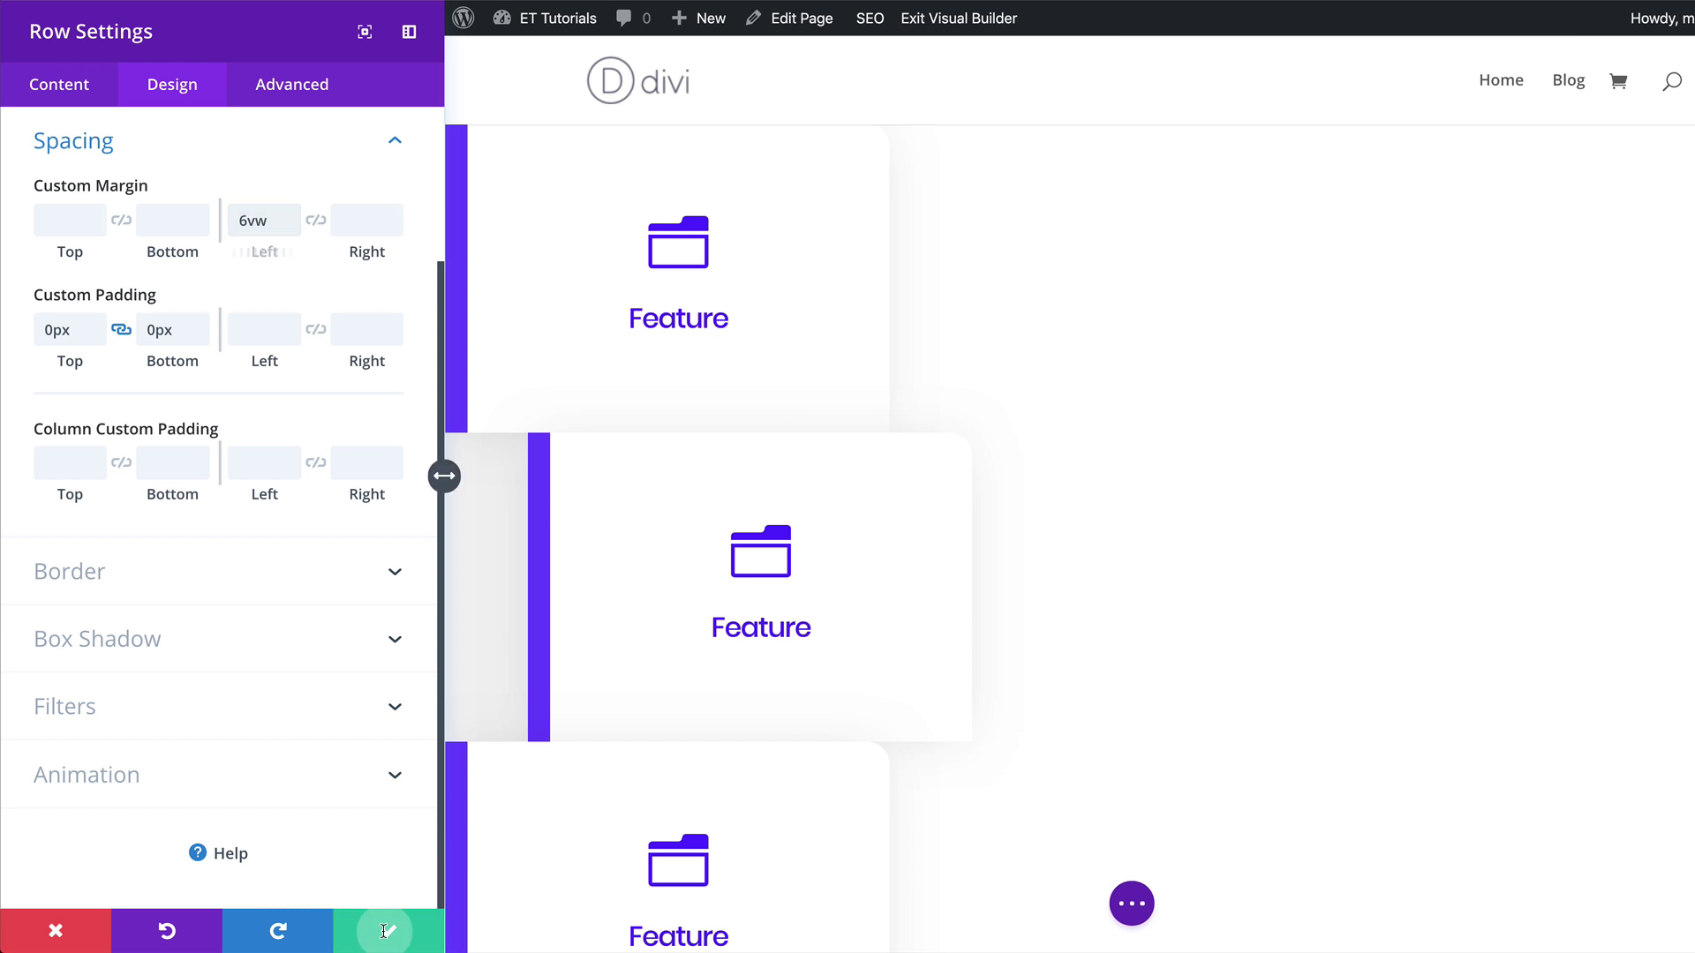
scroll(415, 636, "down", 3)
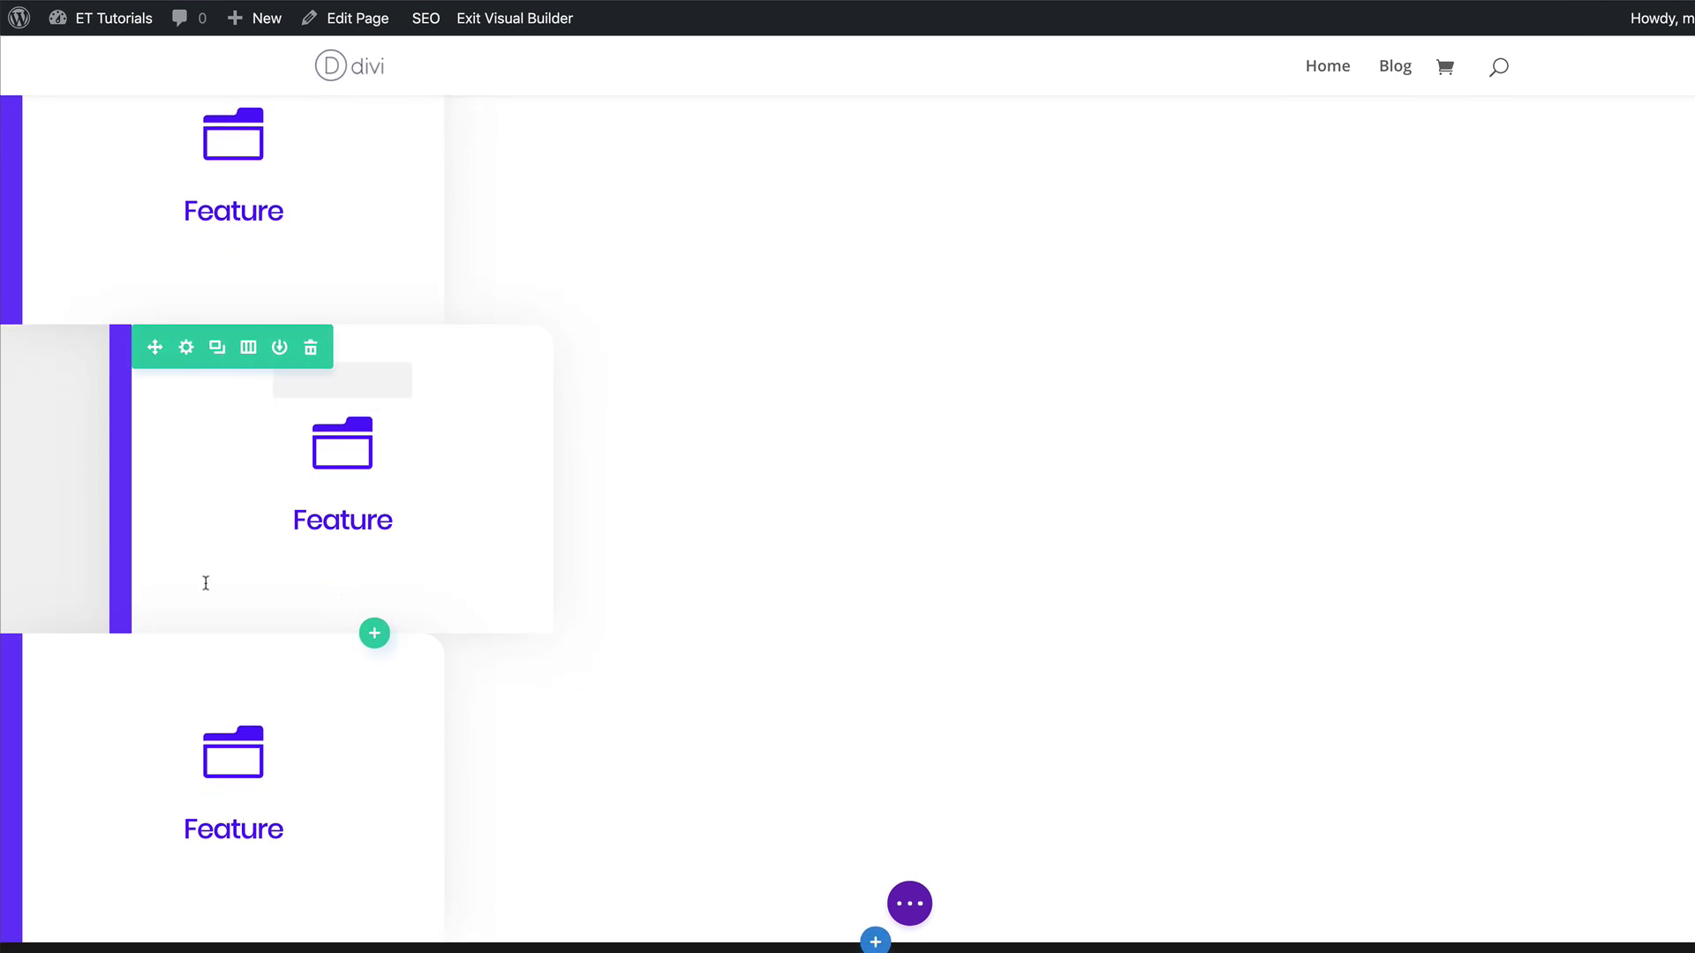
mouse_move(215, 684)
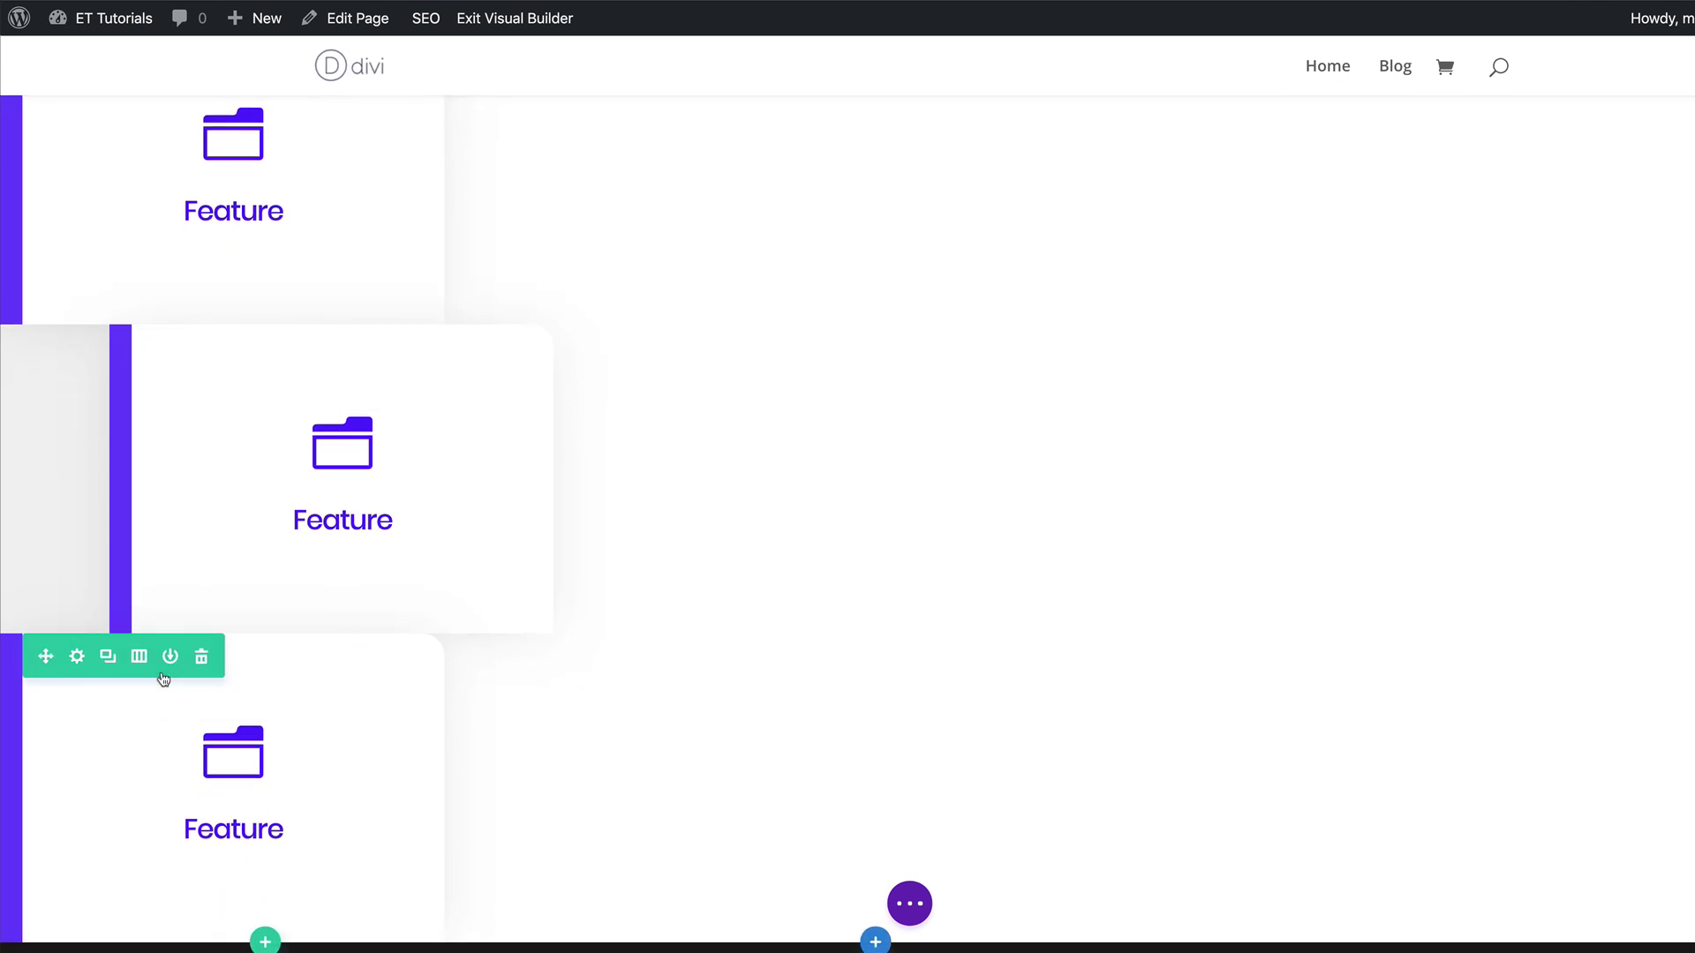
left_click(85, 664)
left_click(169, 82)
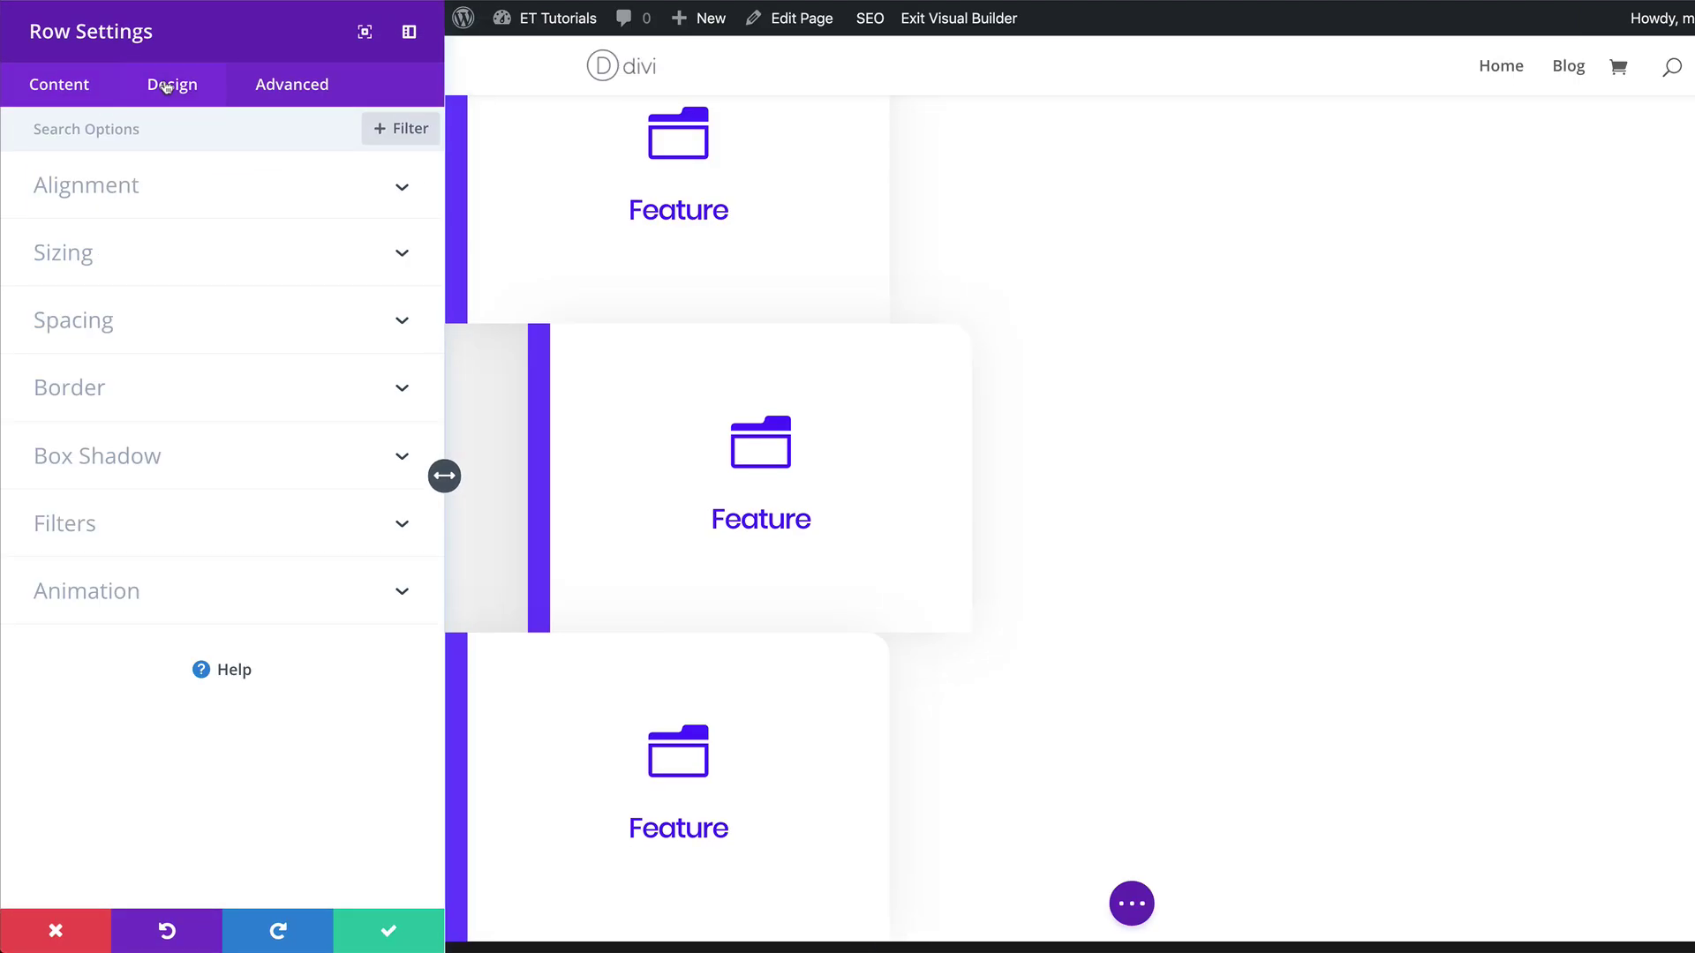
left_click(104, 325)
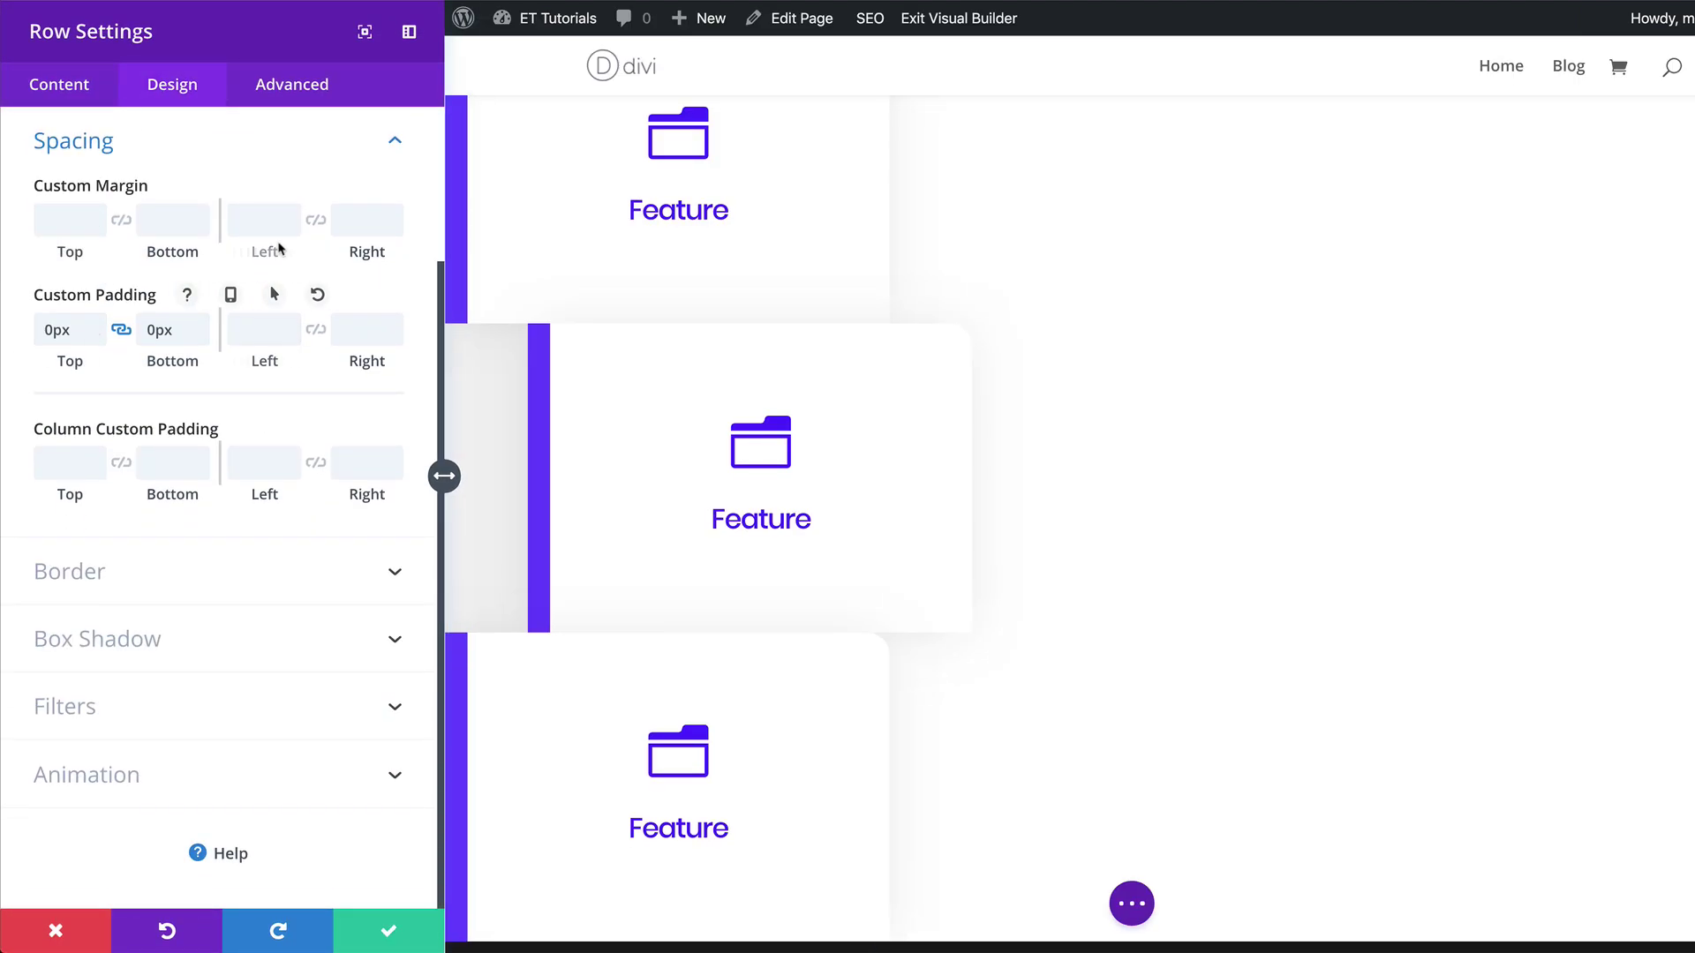
left_click(262, 224)
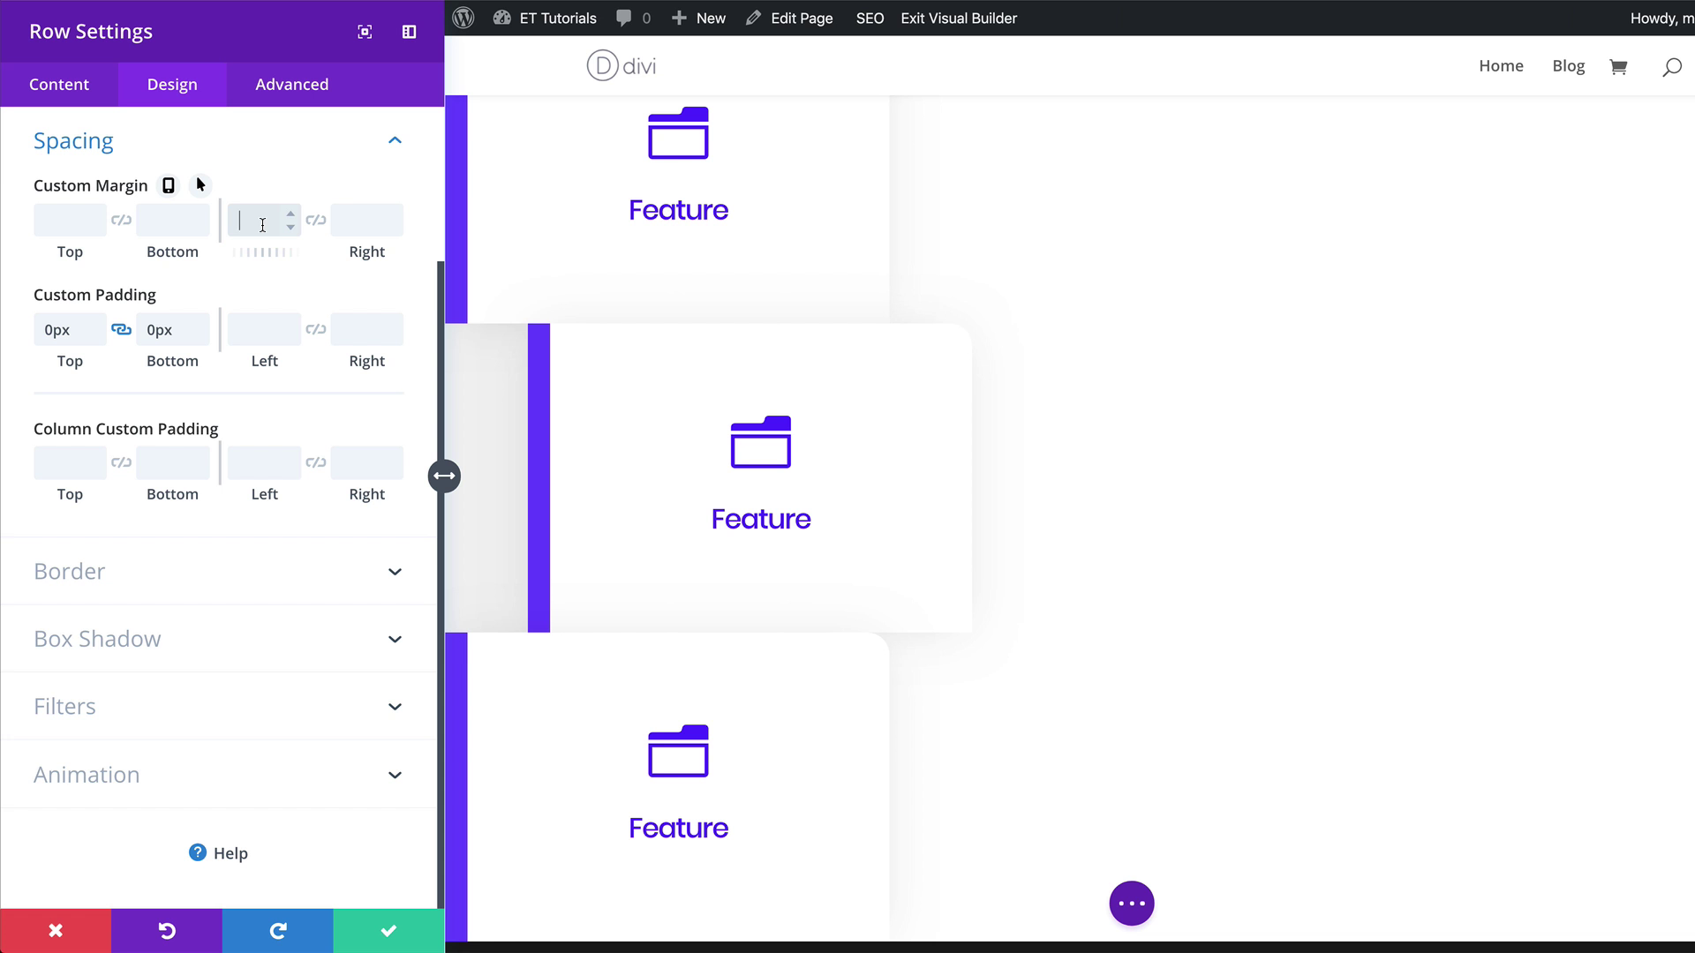
type("12vw")
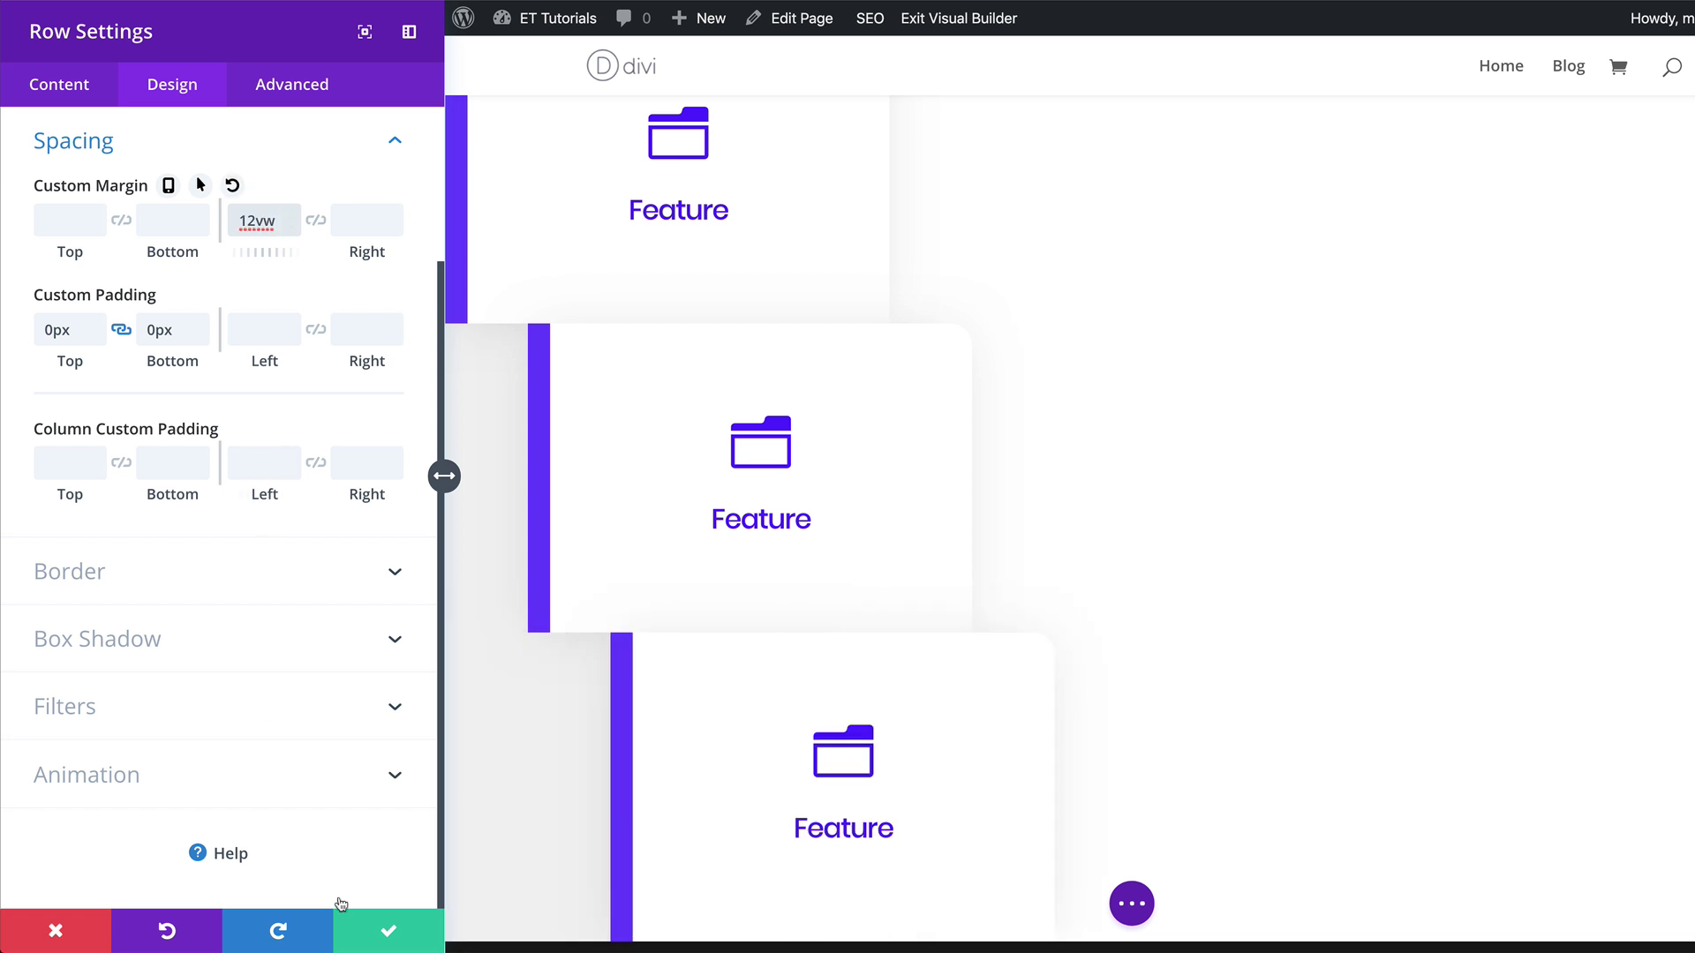
left_click(394, 931)
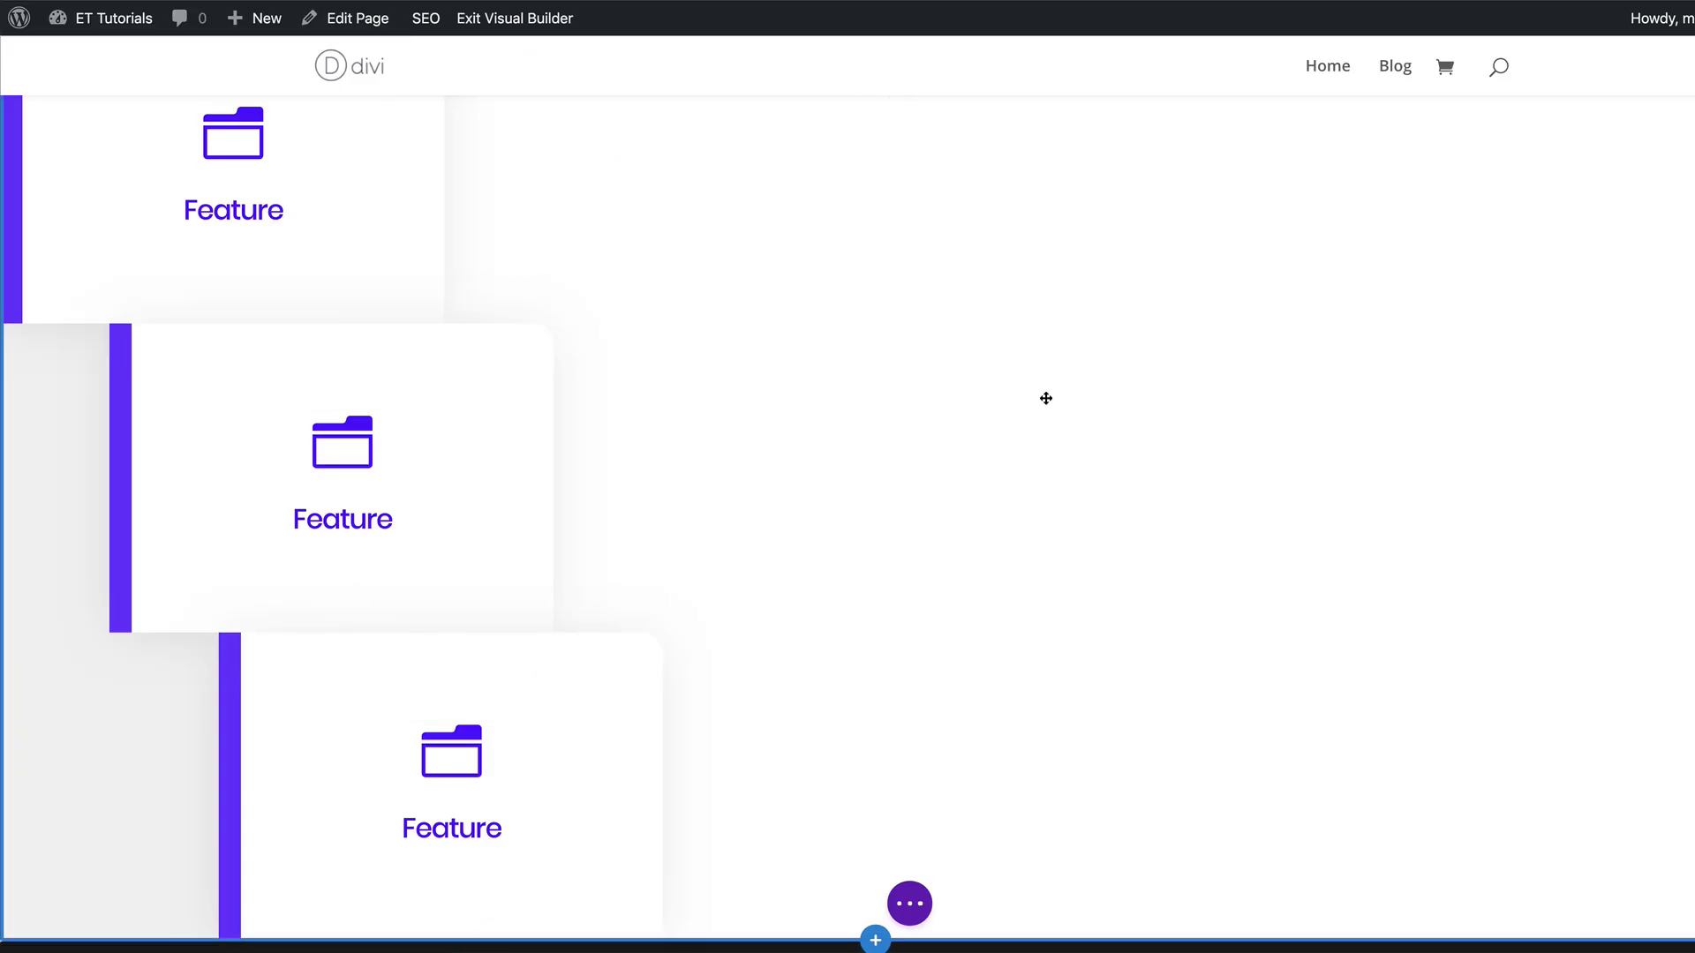
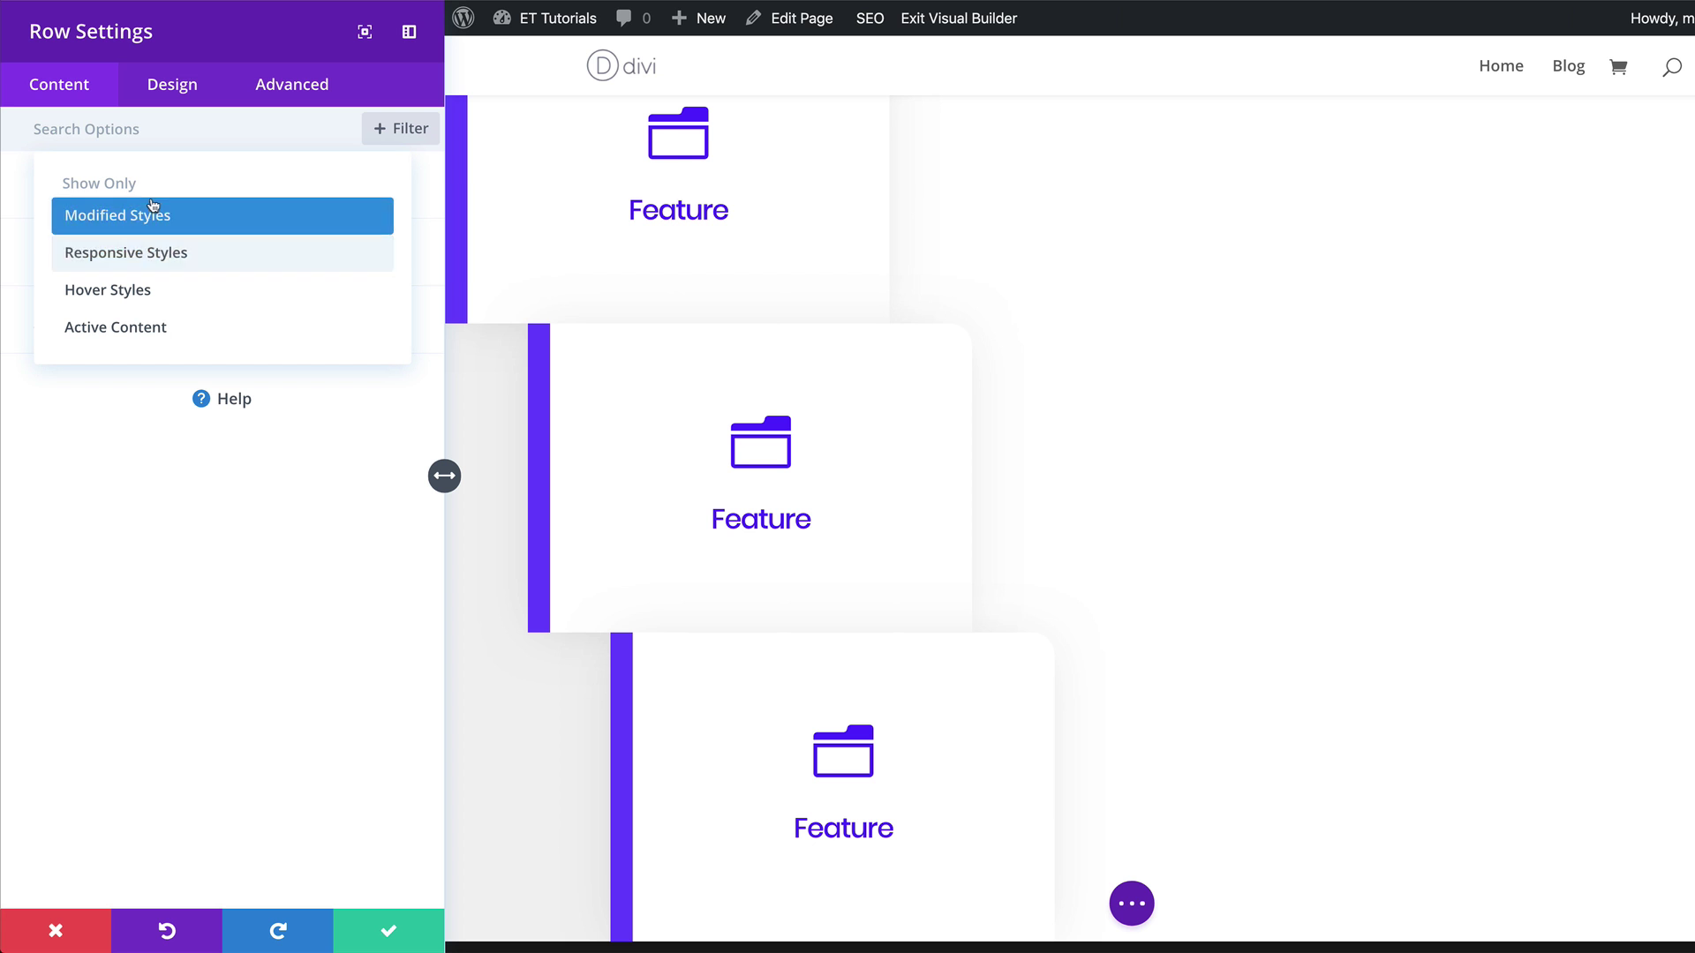
Filter the second row's settings to modified styles, set its left border color to #00ffcc, and save the row
left_click(152, 214)
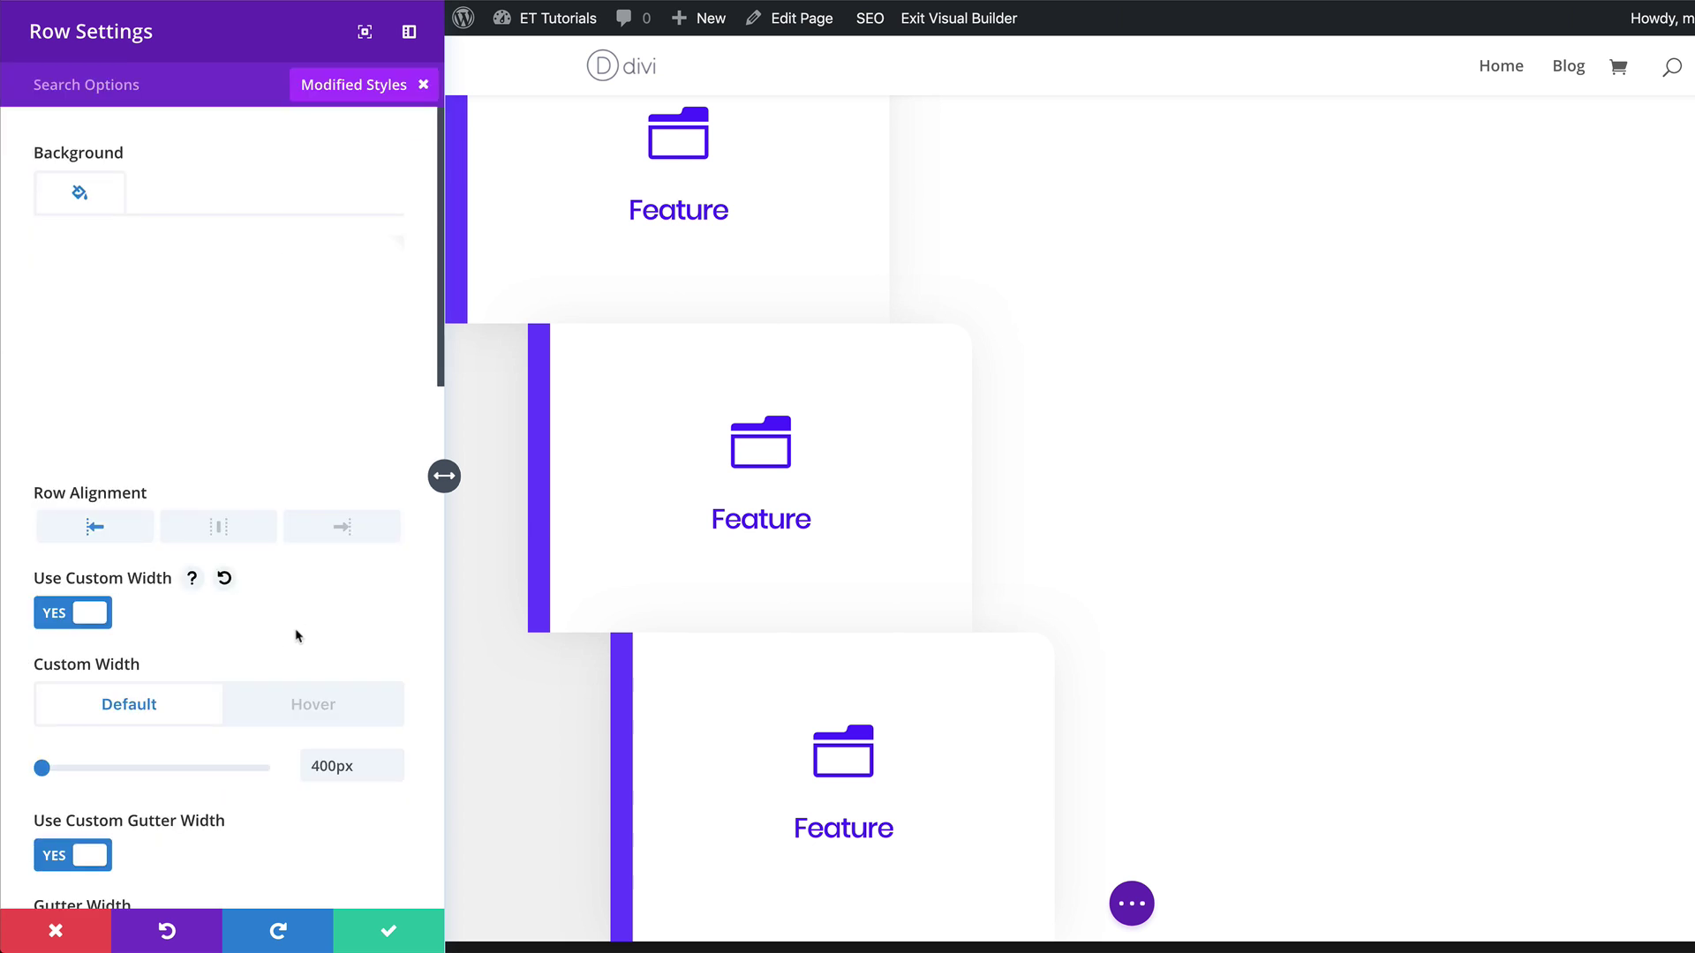
scroll(301, 627, "down", 5)
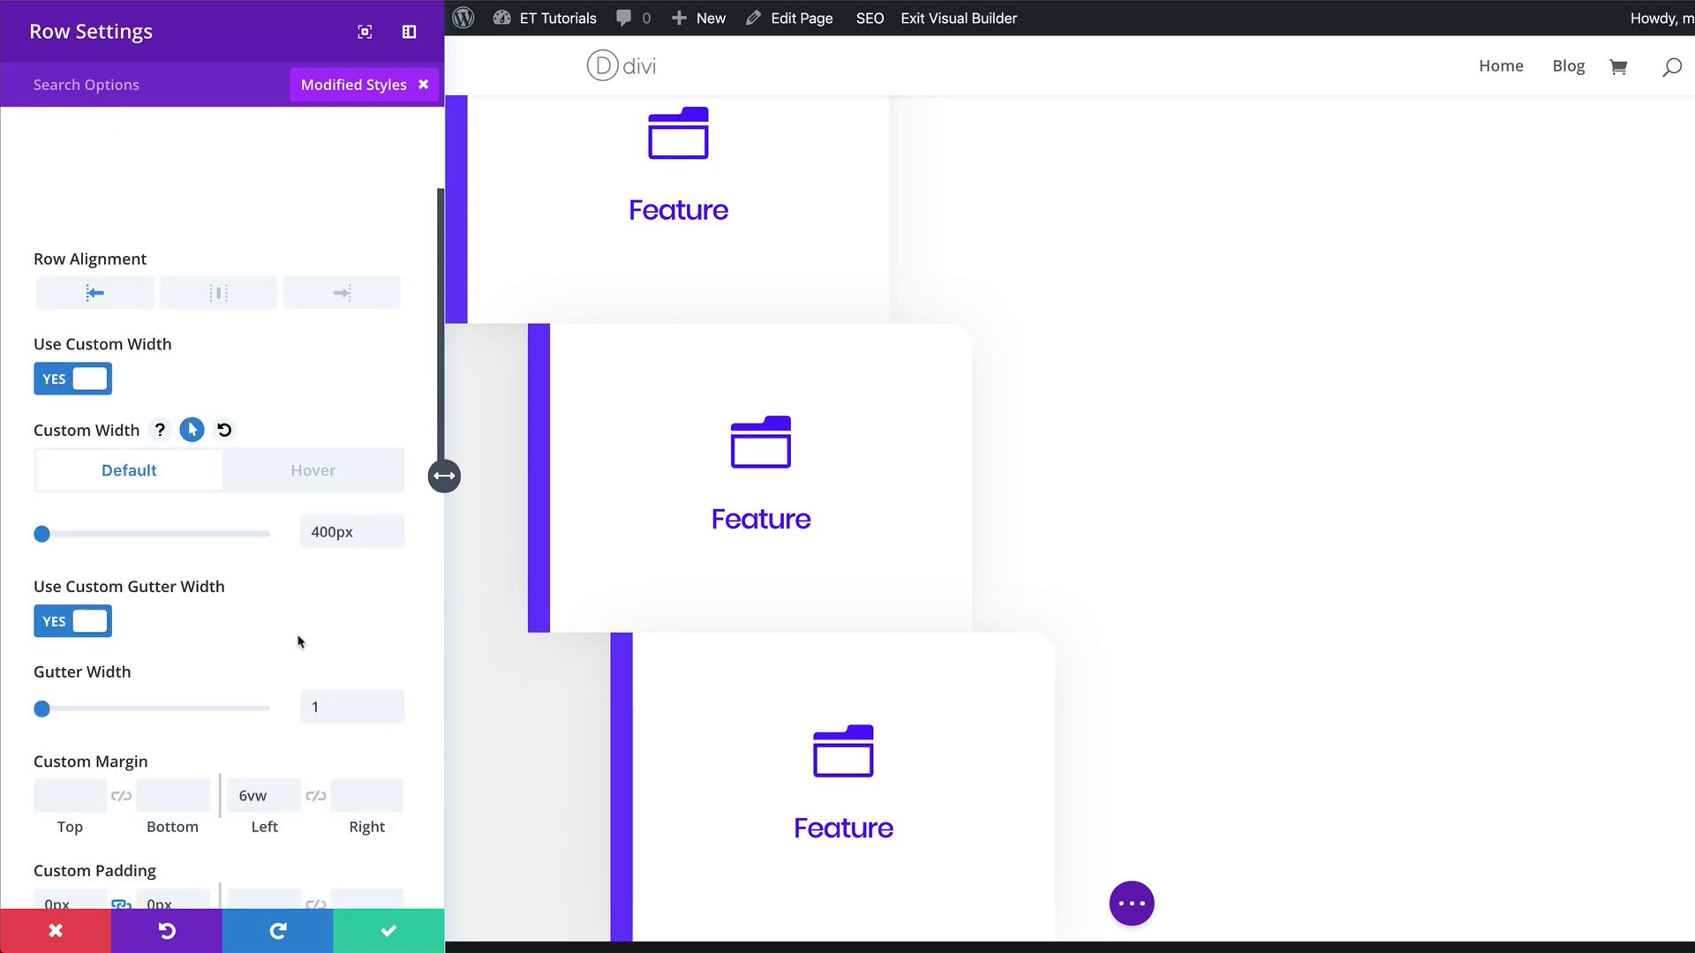
scroll(301, 641, "down", 3)
scroll(301, 642, "down", 8)
scroll(300, 638, "down", 9)
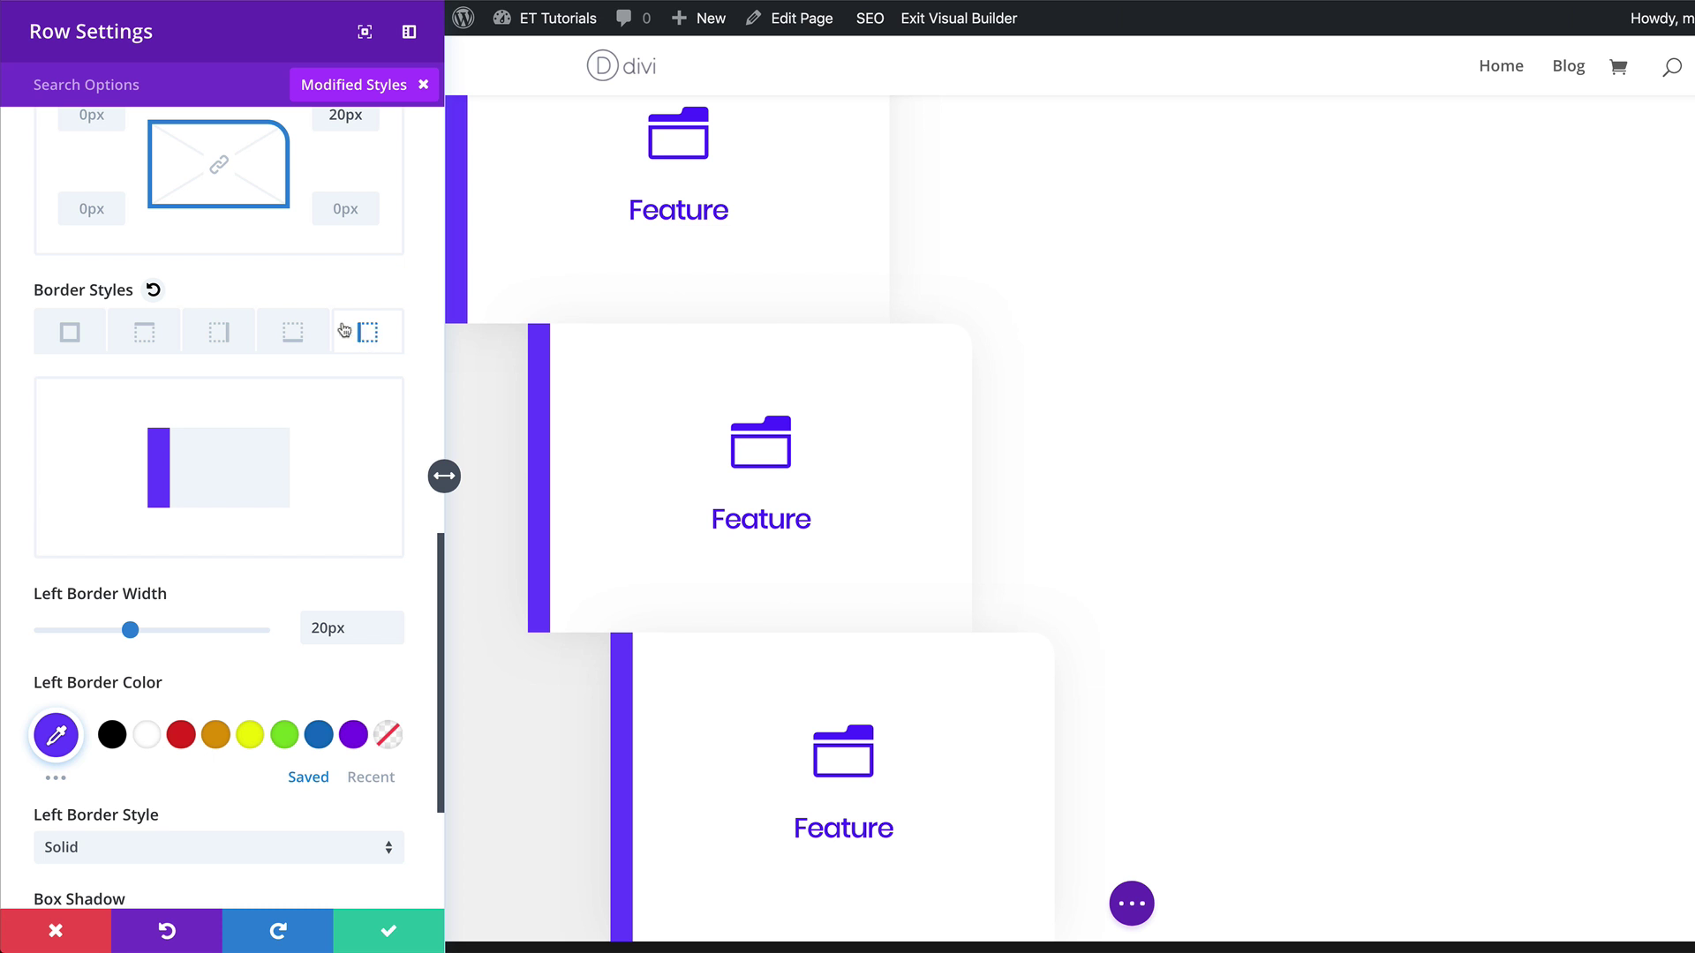
left_click(55, 736)
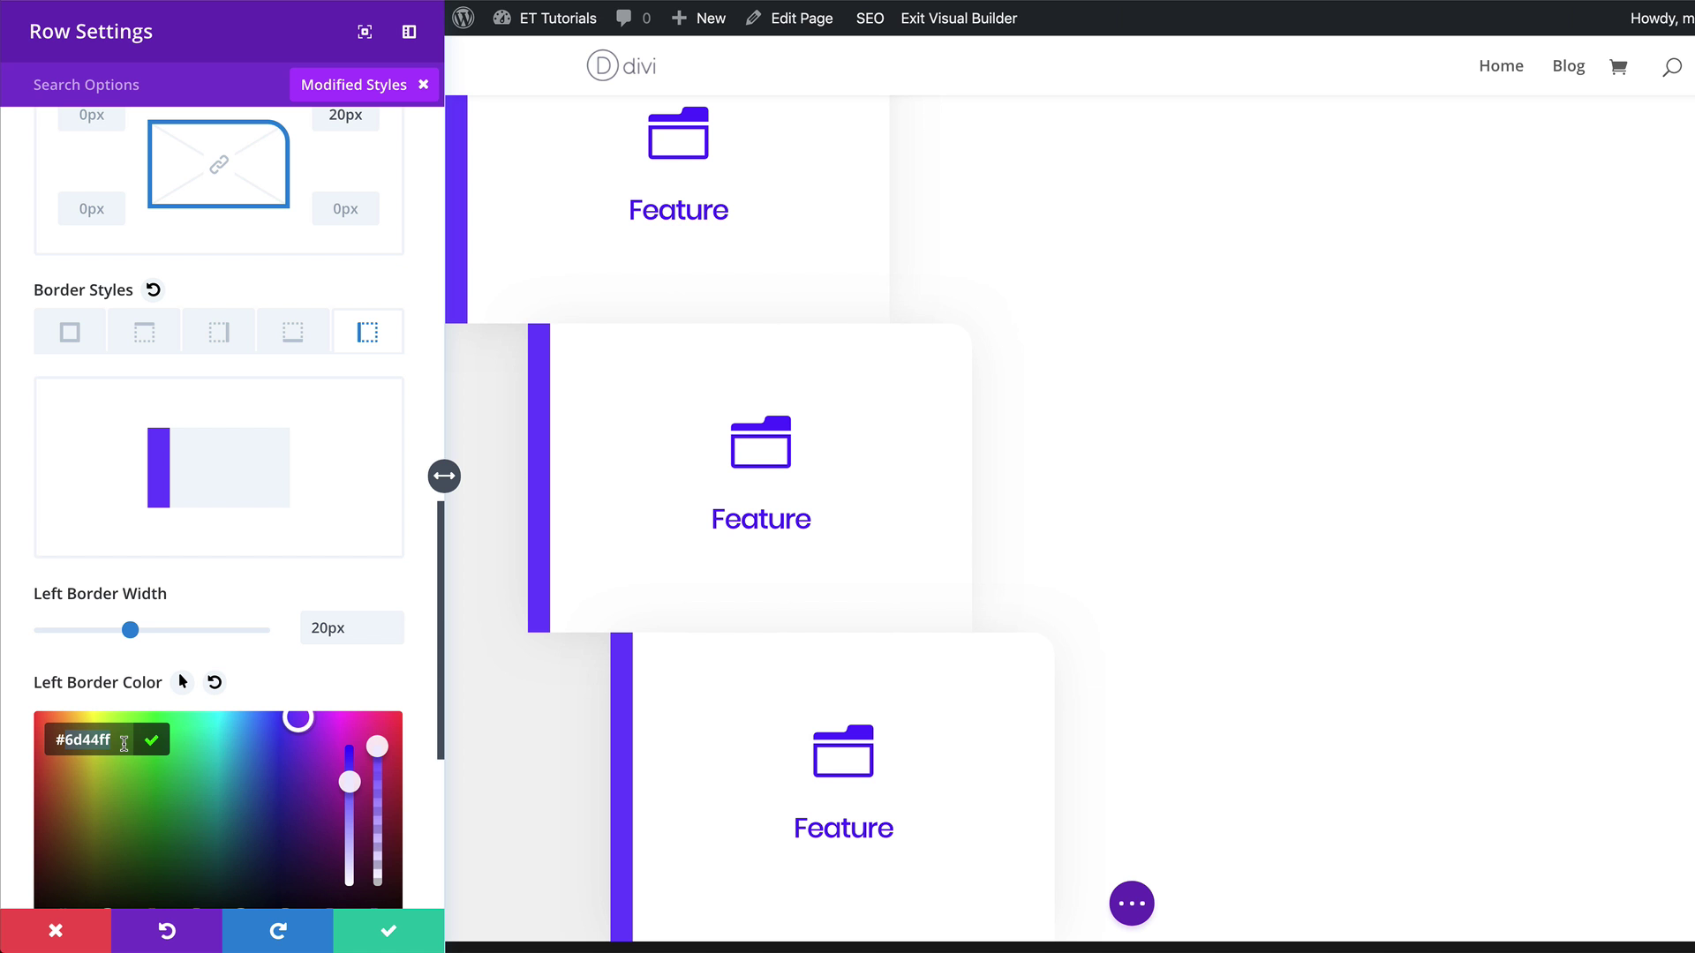
type("#00ffcc")
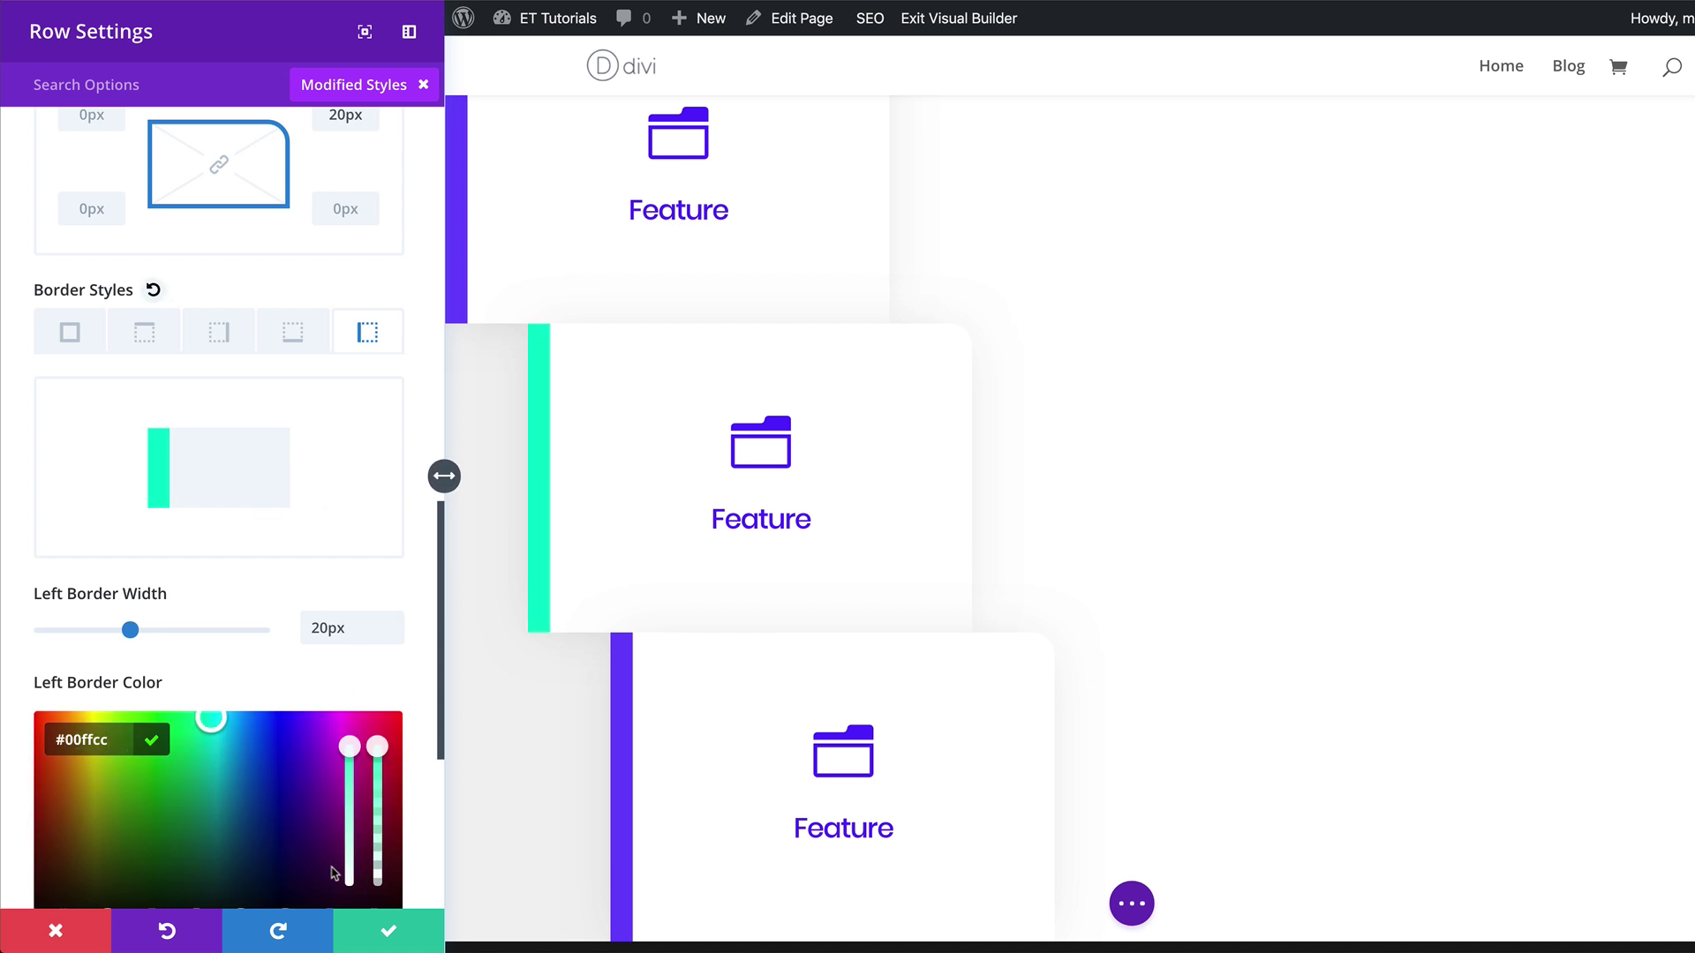
left_click(392, 933)
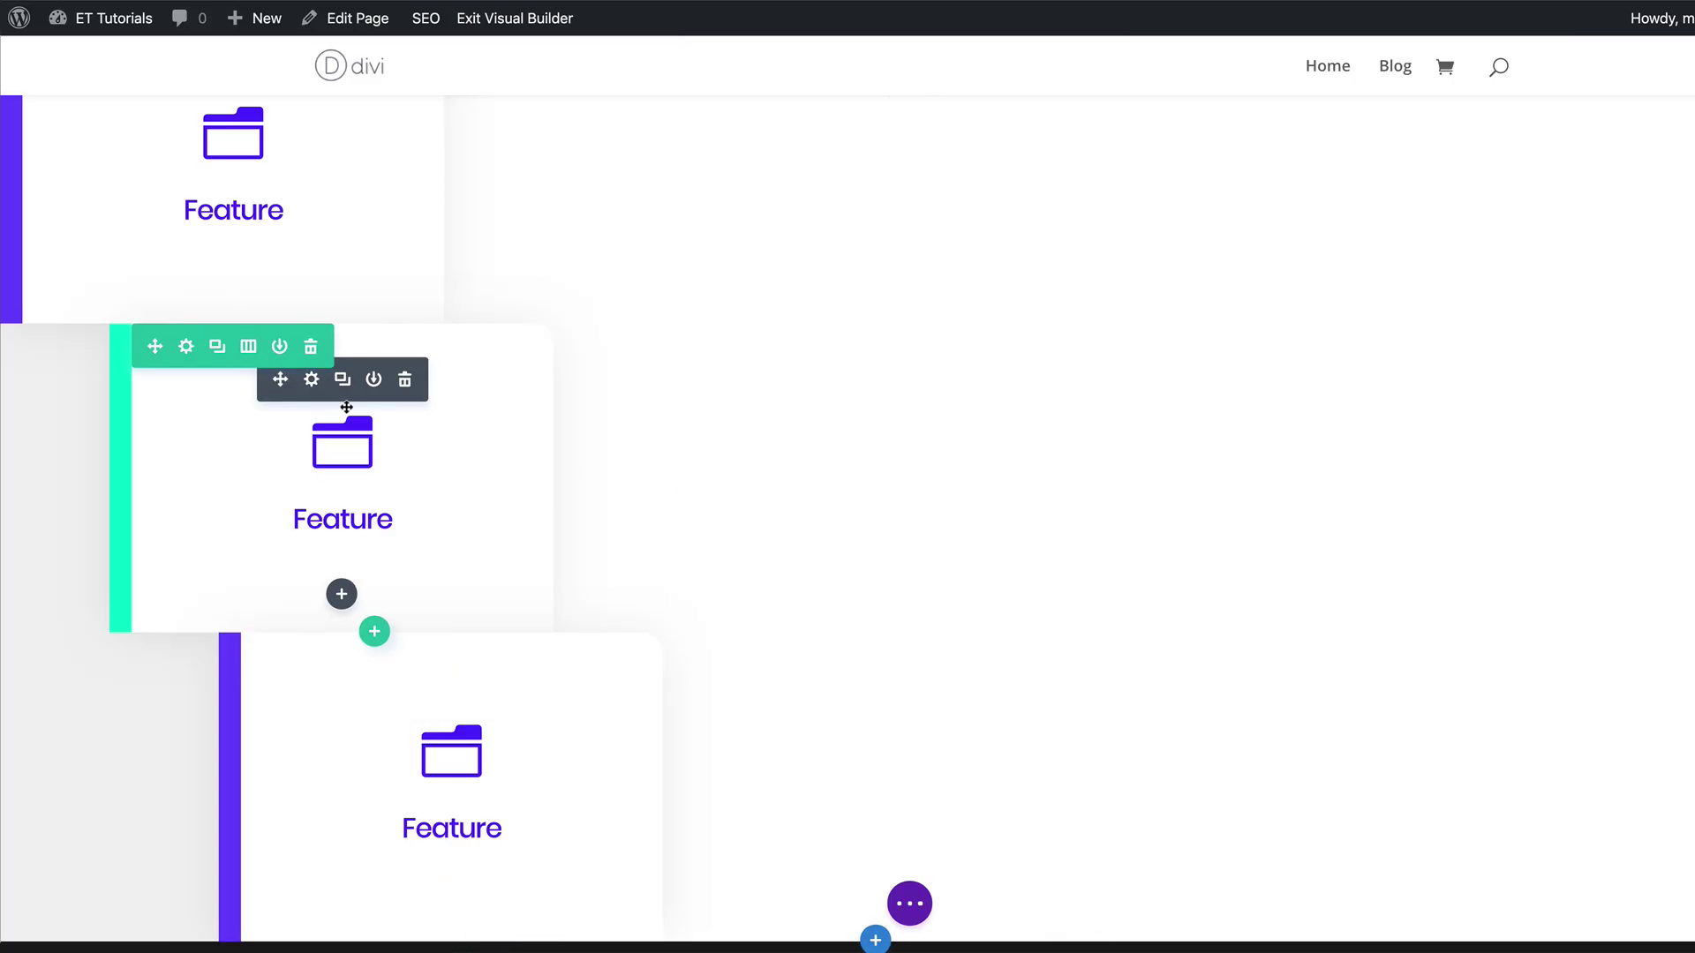
Set the icon color of the second row's blurb to #00ffcc
left_click(311, 382)
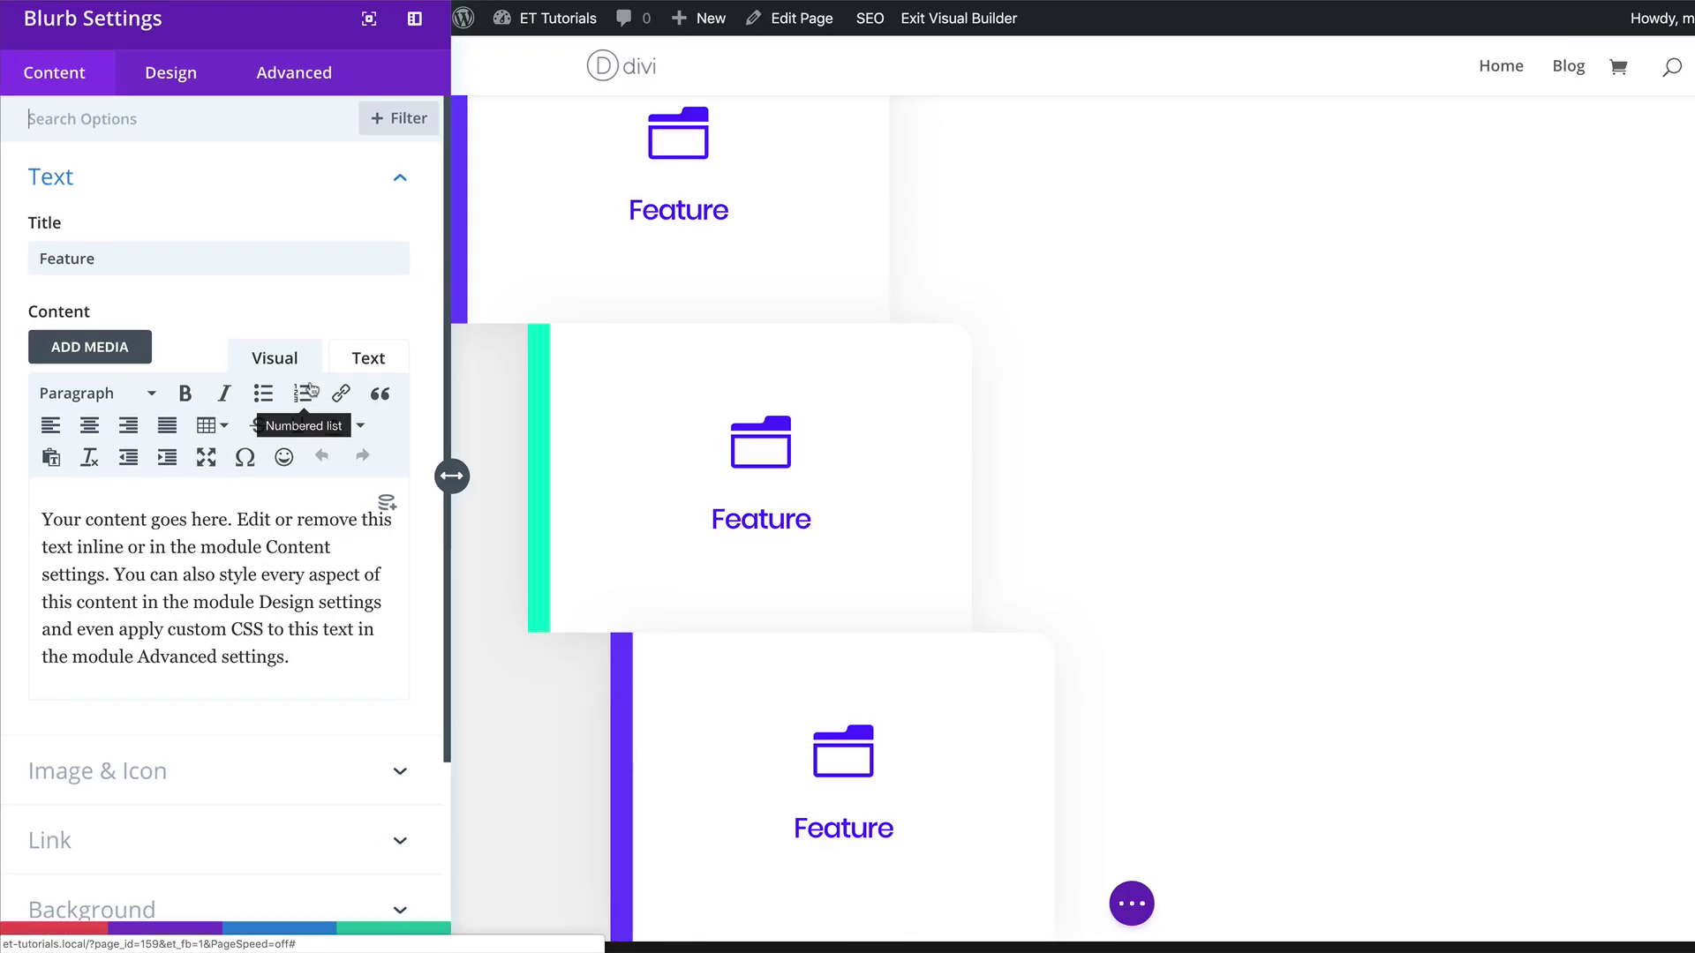
left_click(172, 86)
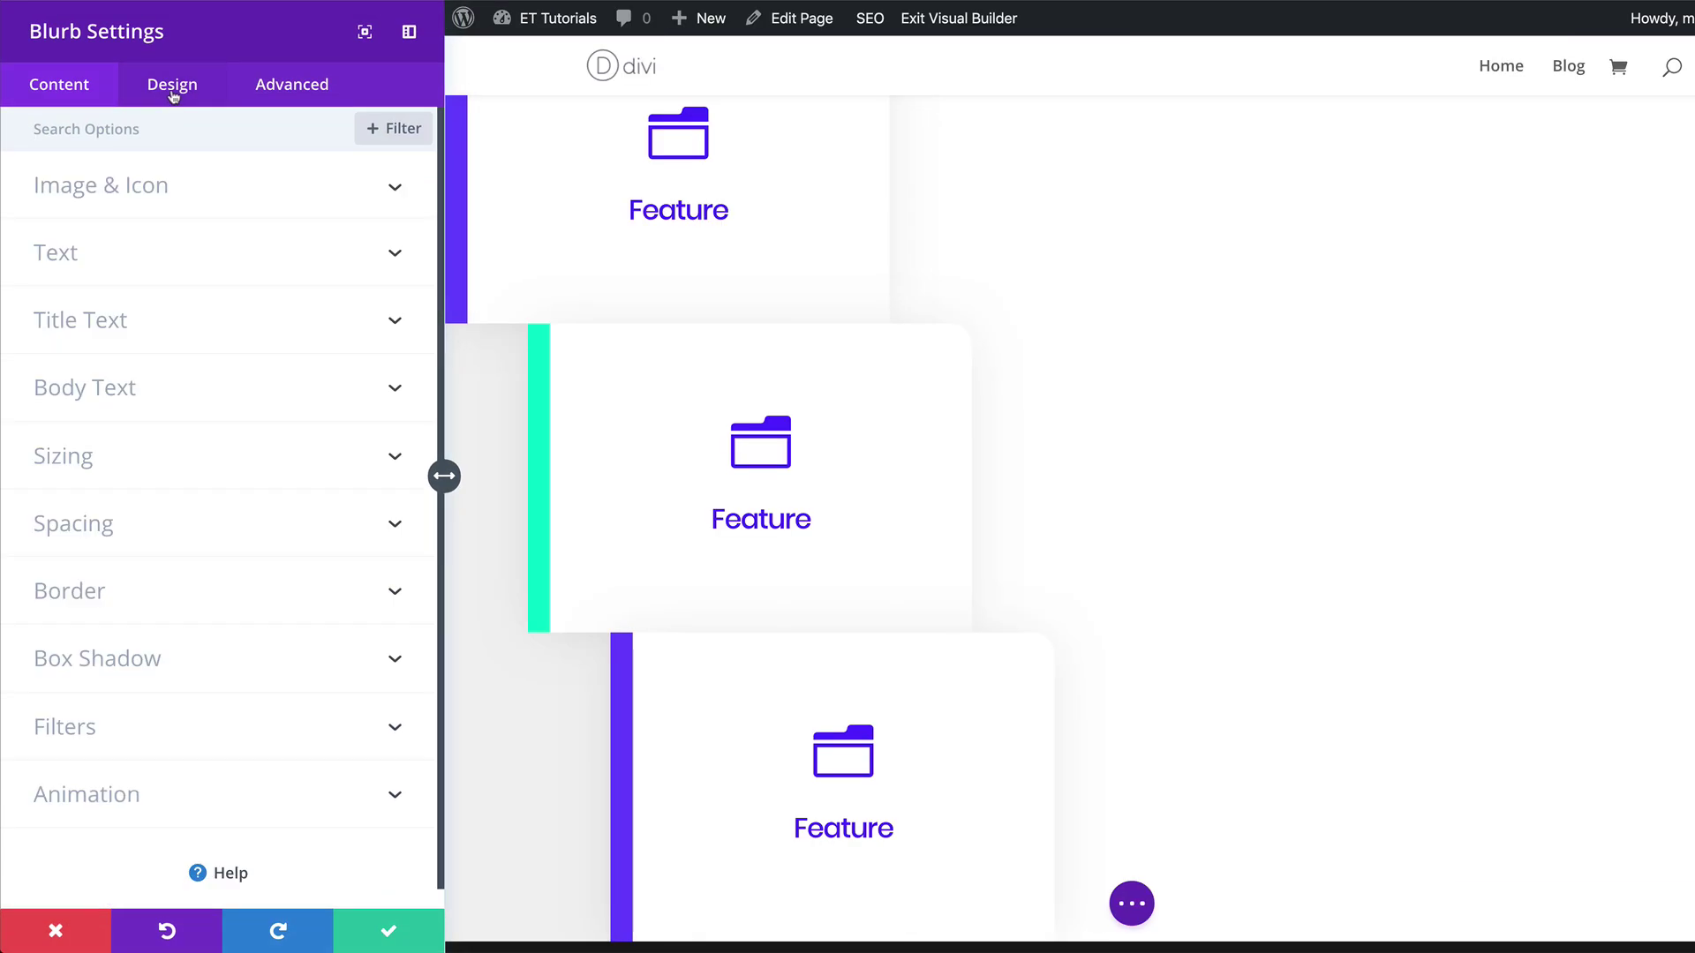
left_click(120, 196)
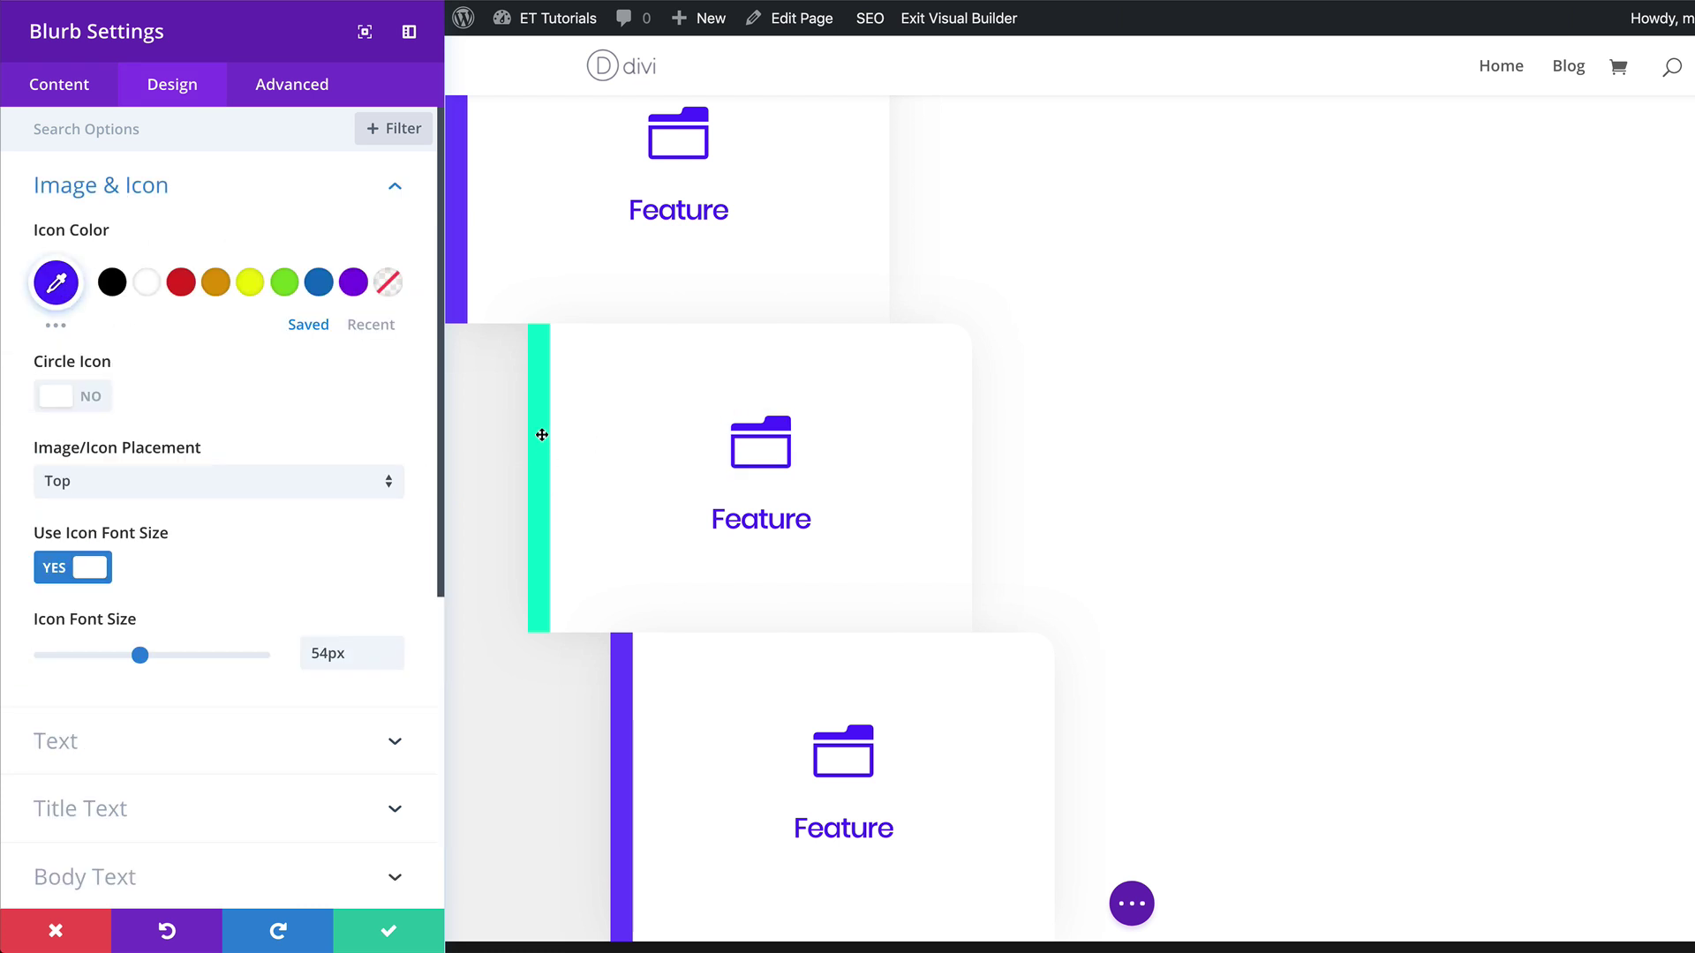
left_click(56, 282)
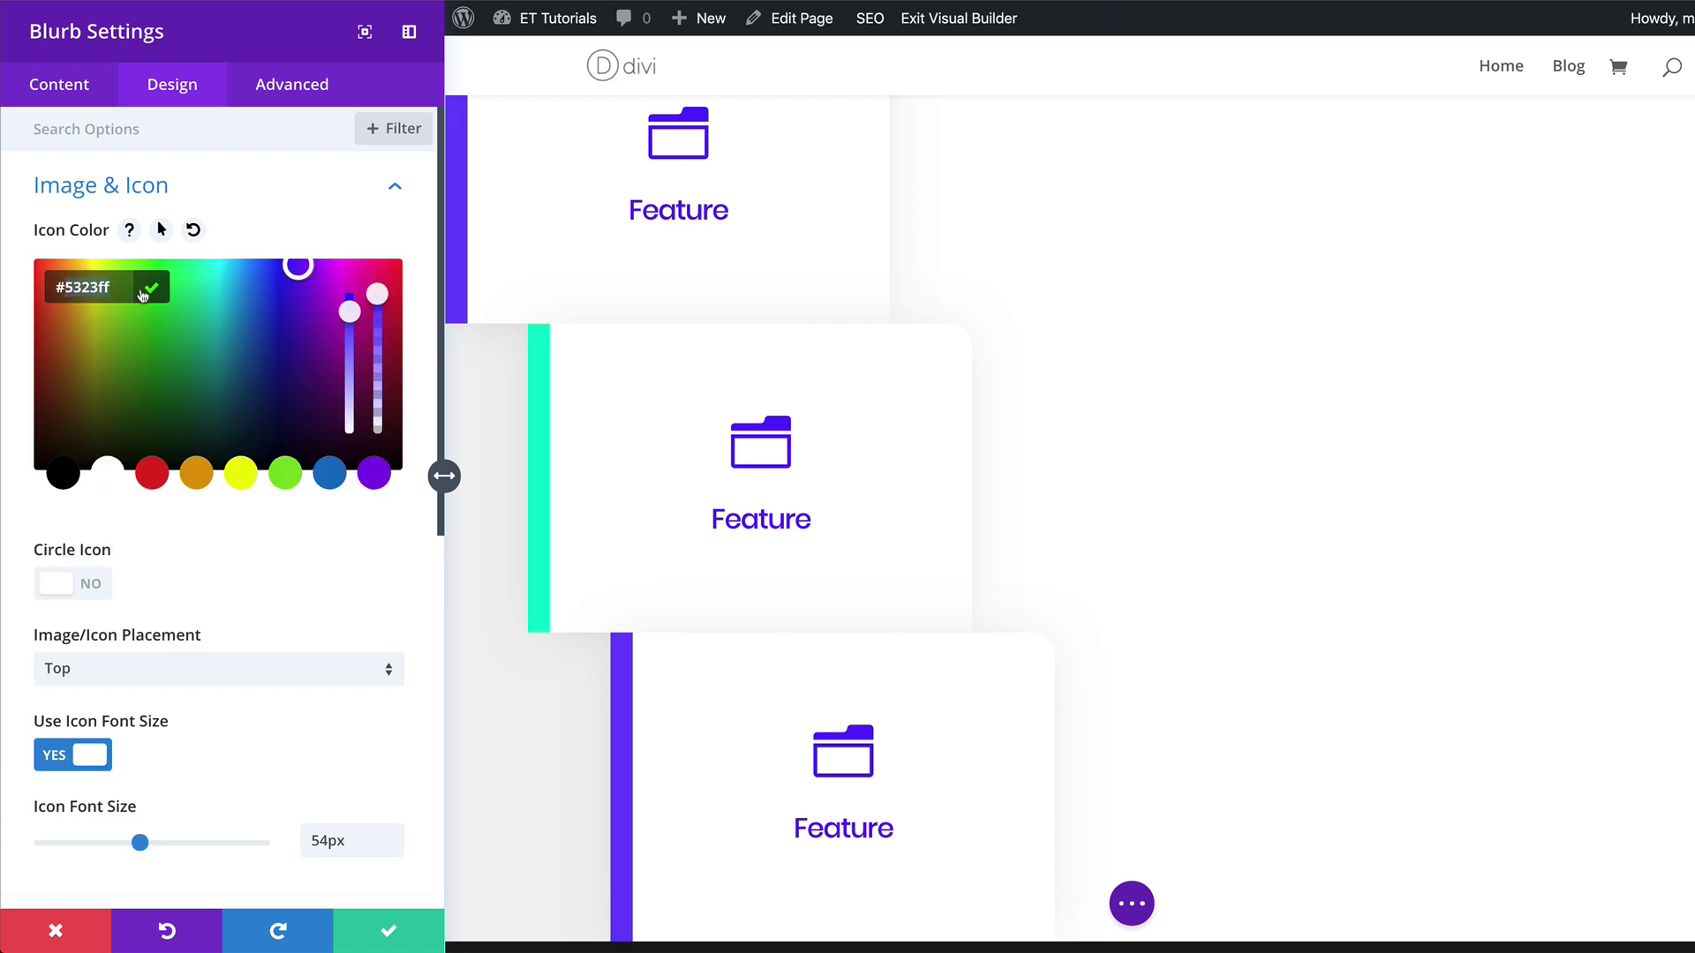
type("#00ffcc")
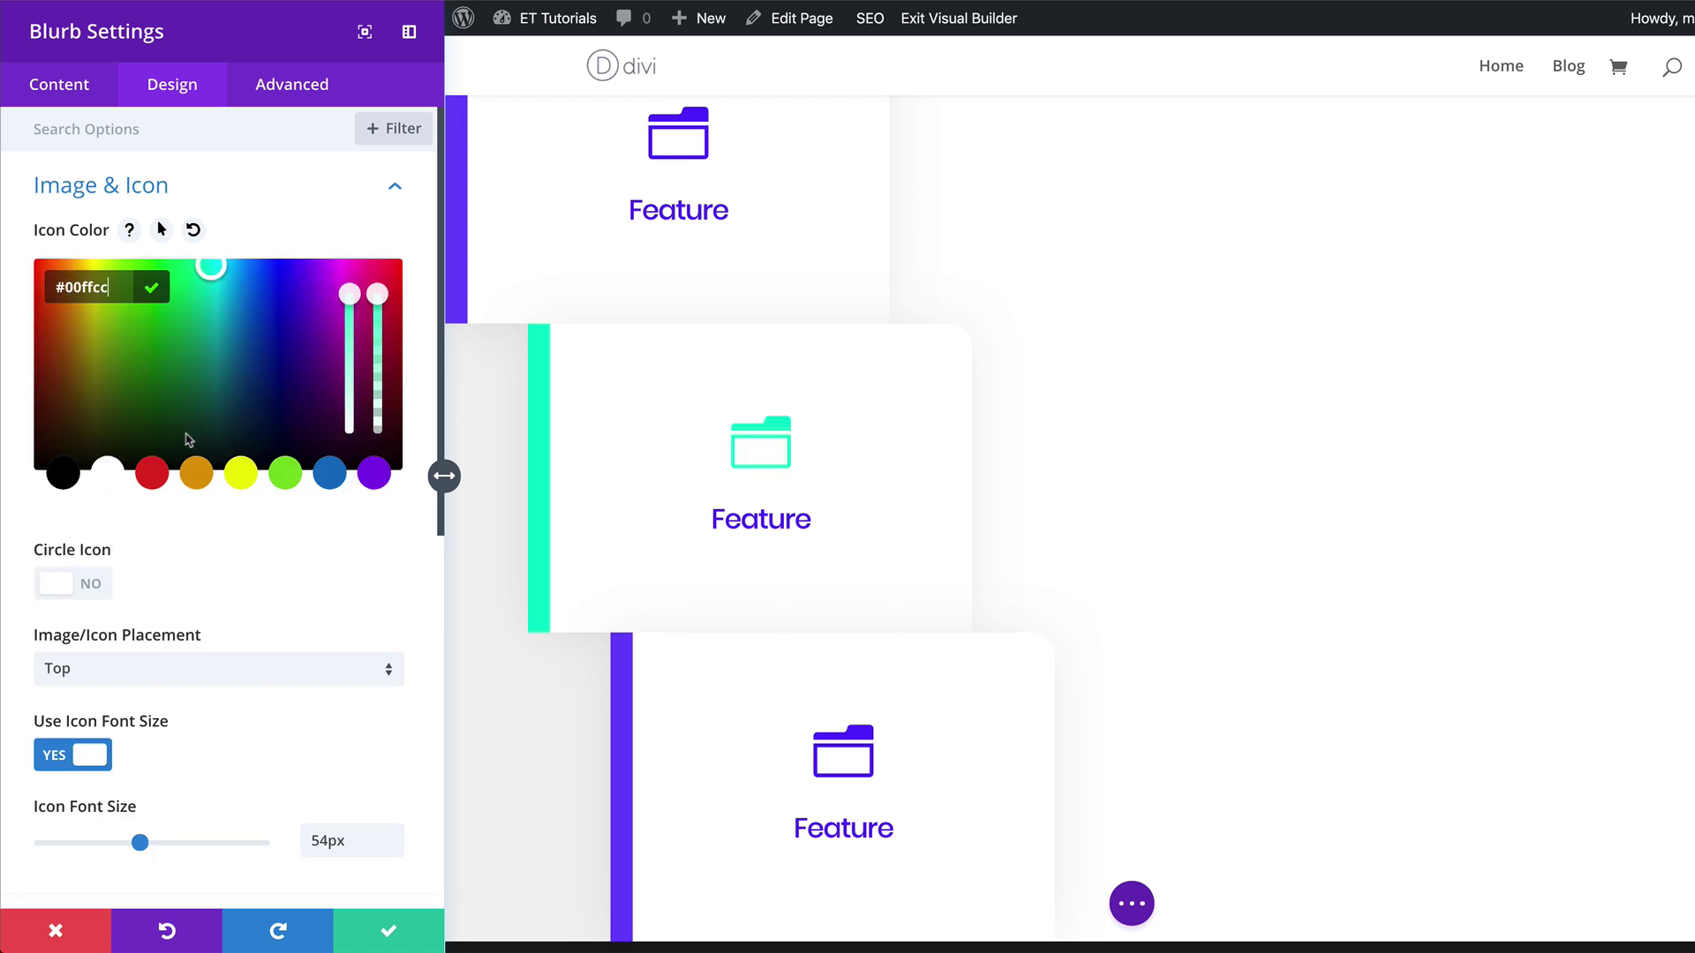
Replace the second blurb's folder icon with the closed padlock icon
left_click(57, 84)
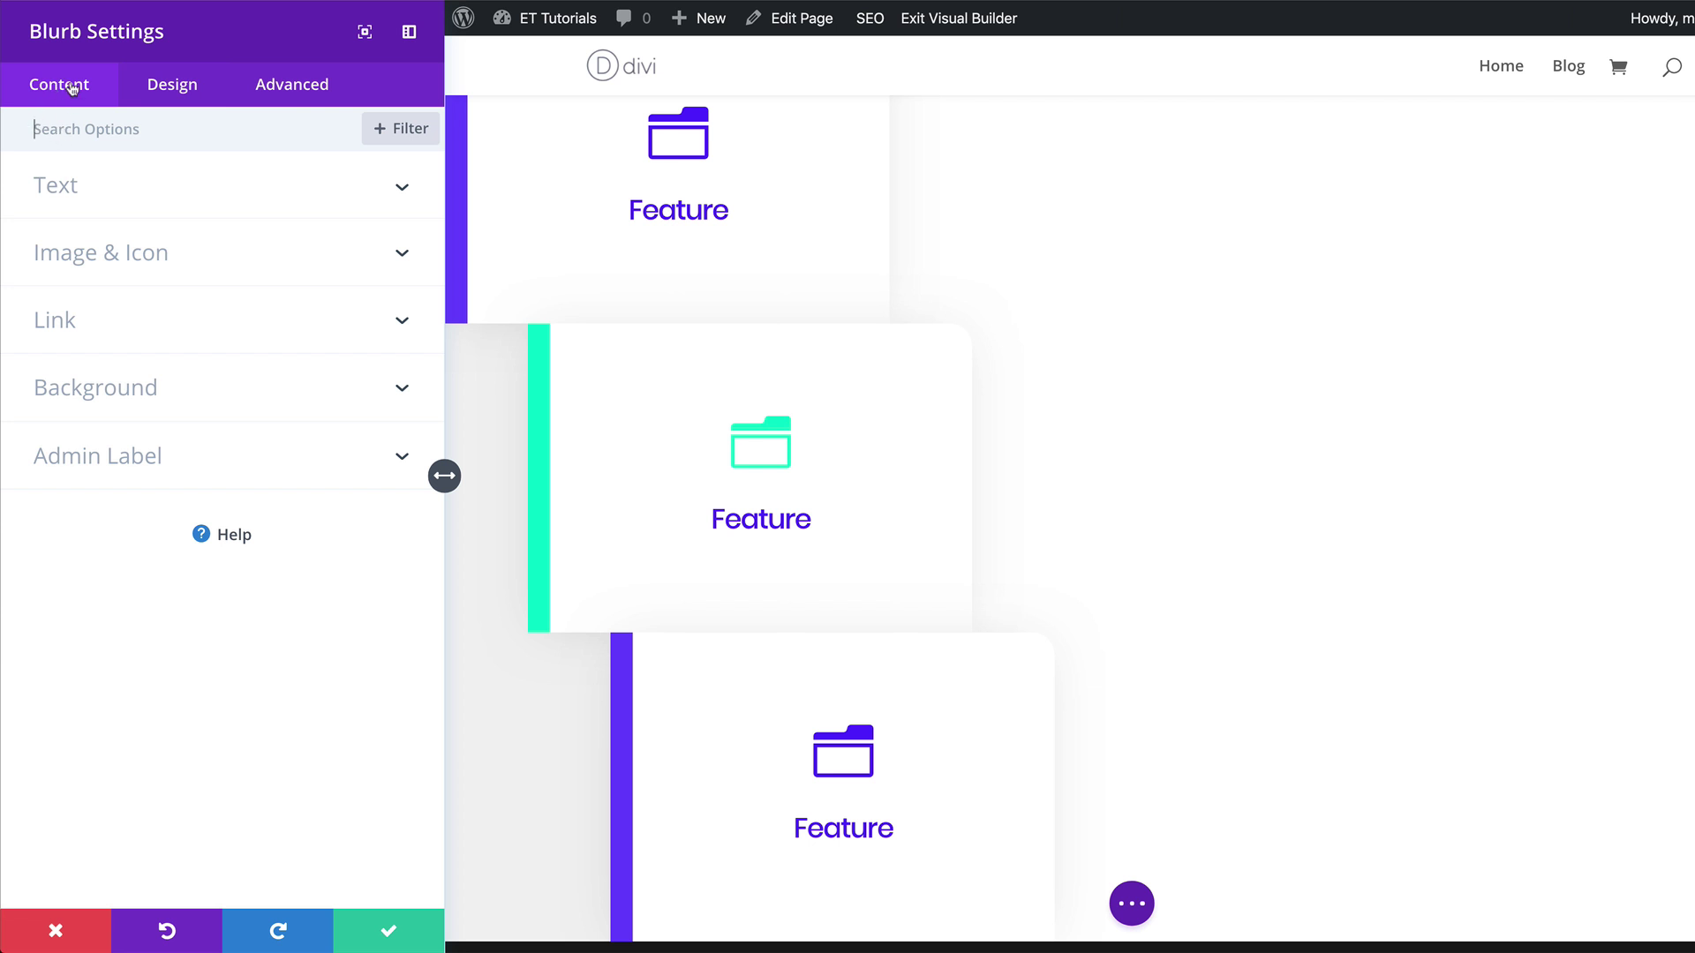
left_click(168, 258)
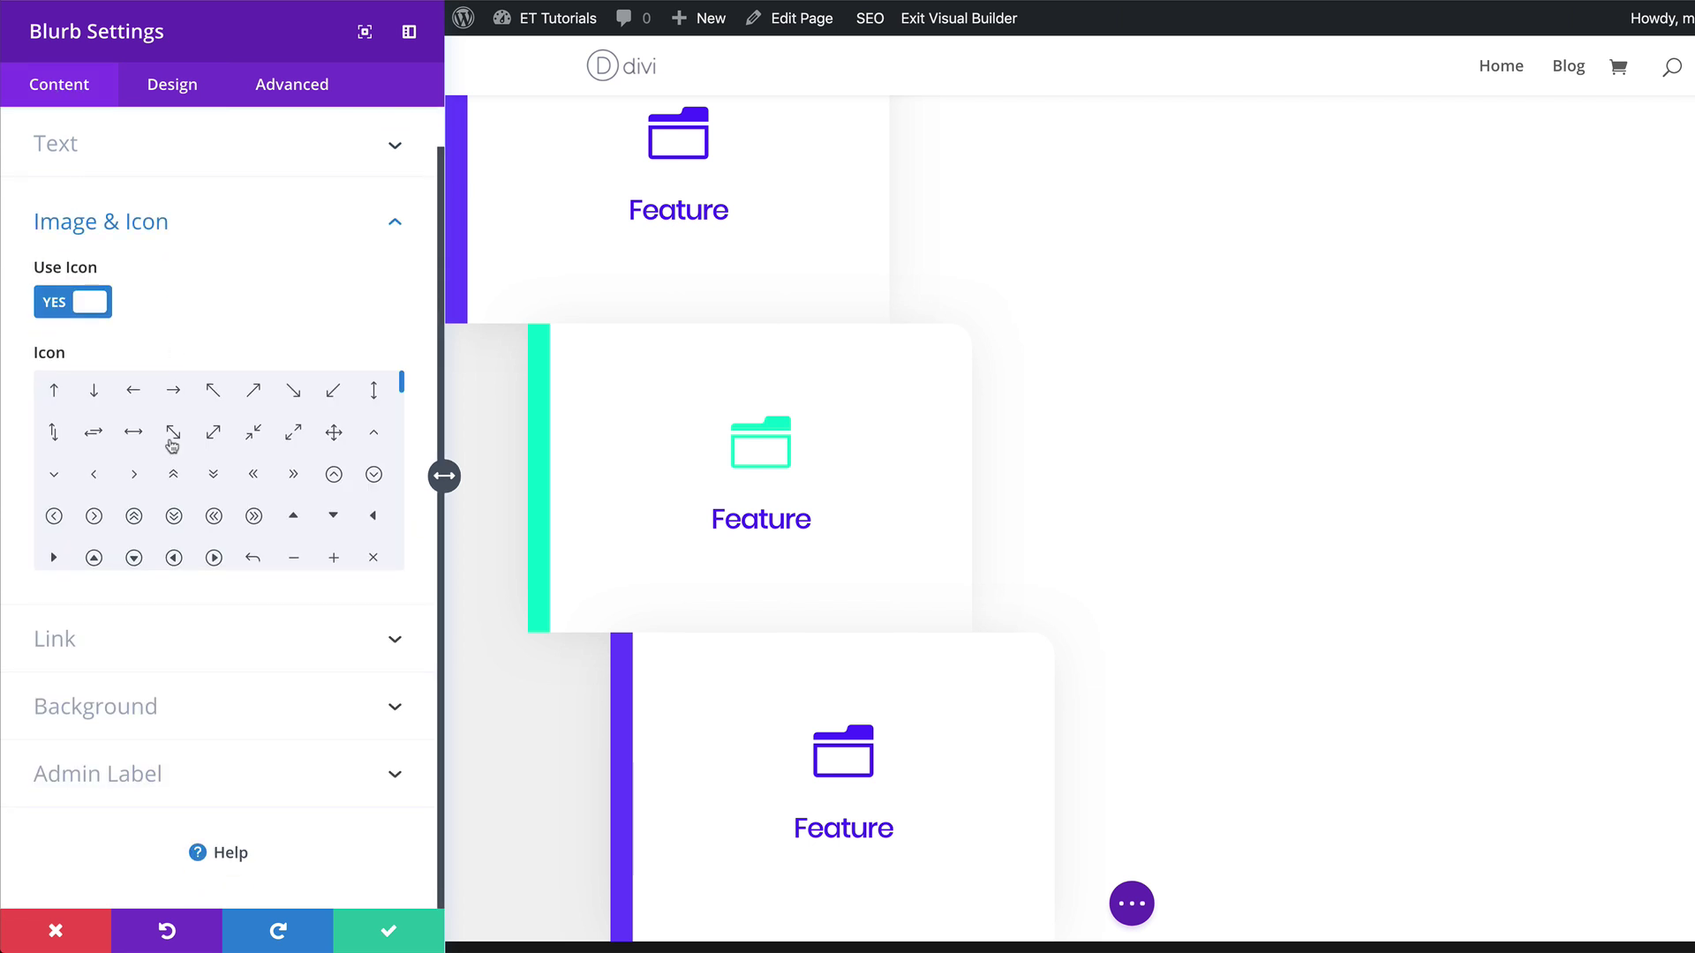
scroll(173, 458, "down", 3)
scroll(173, 458, "down", 4)
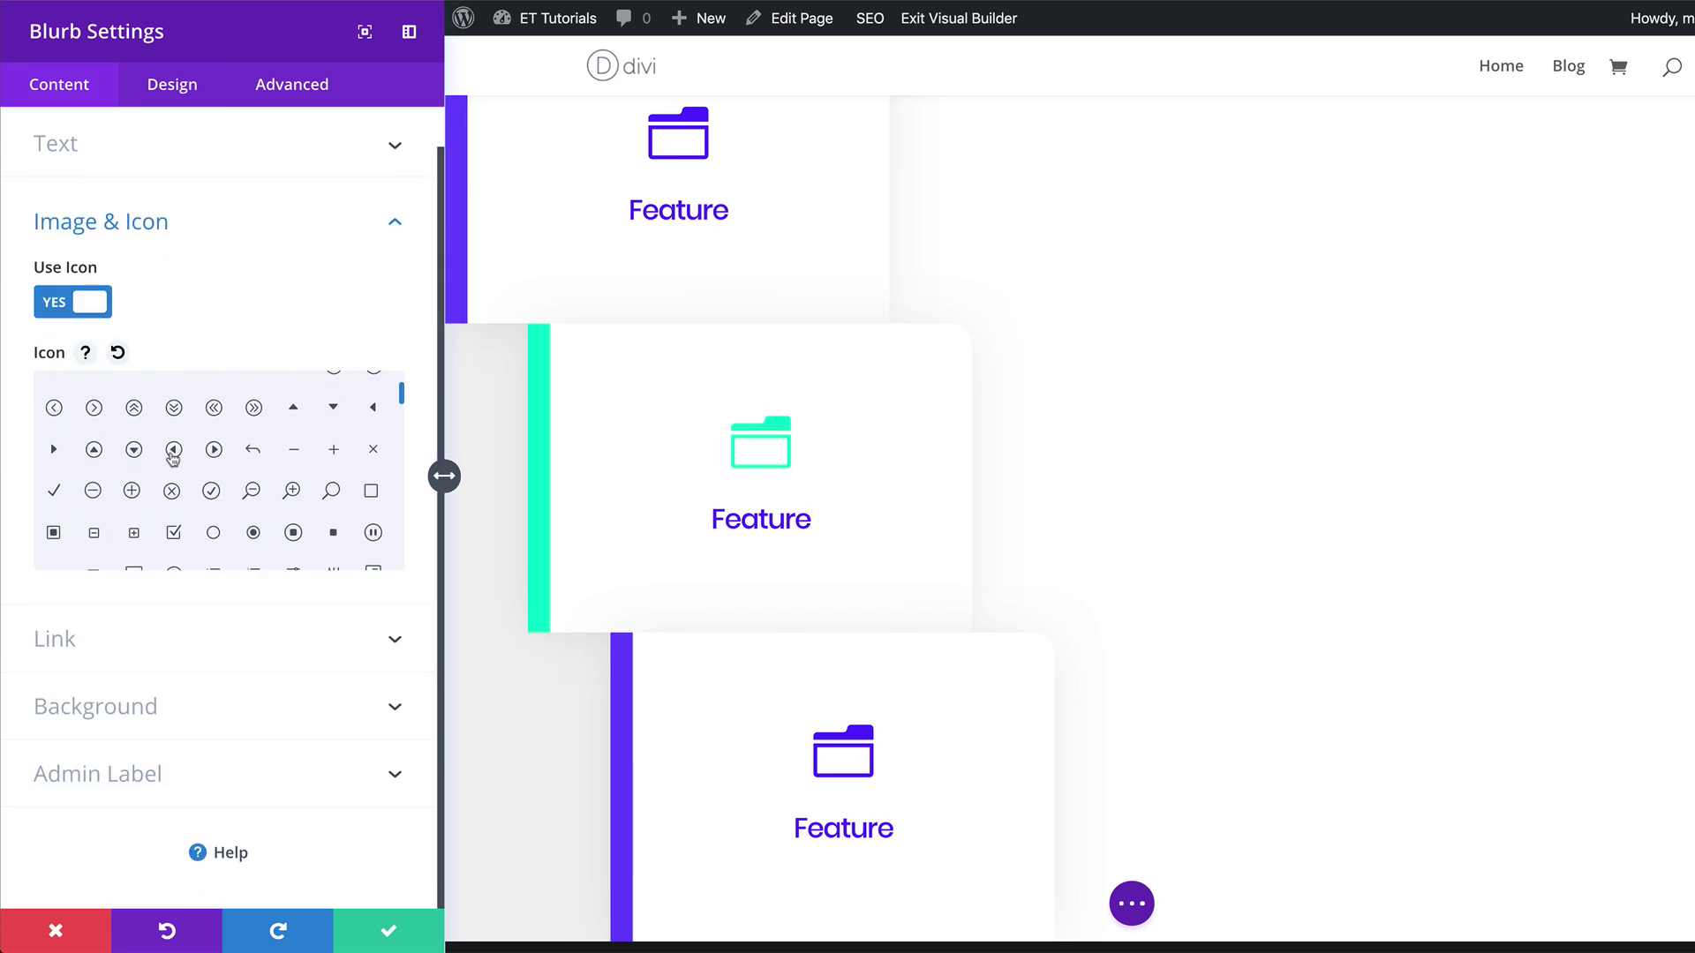
scroll(173, 458, "down", 2)
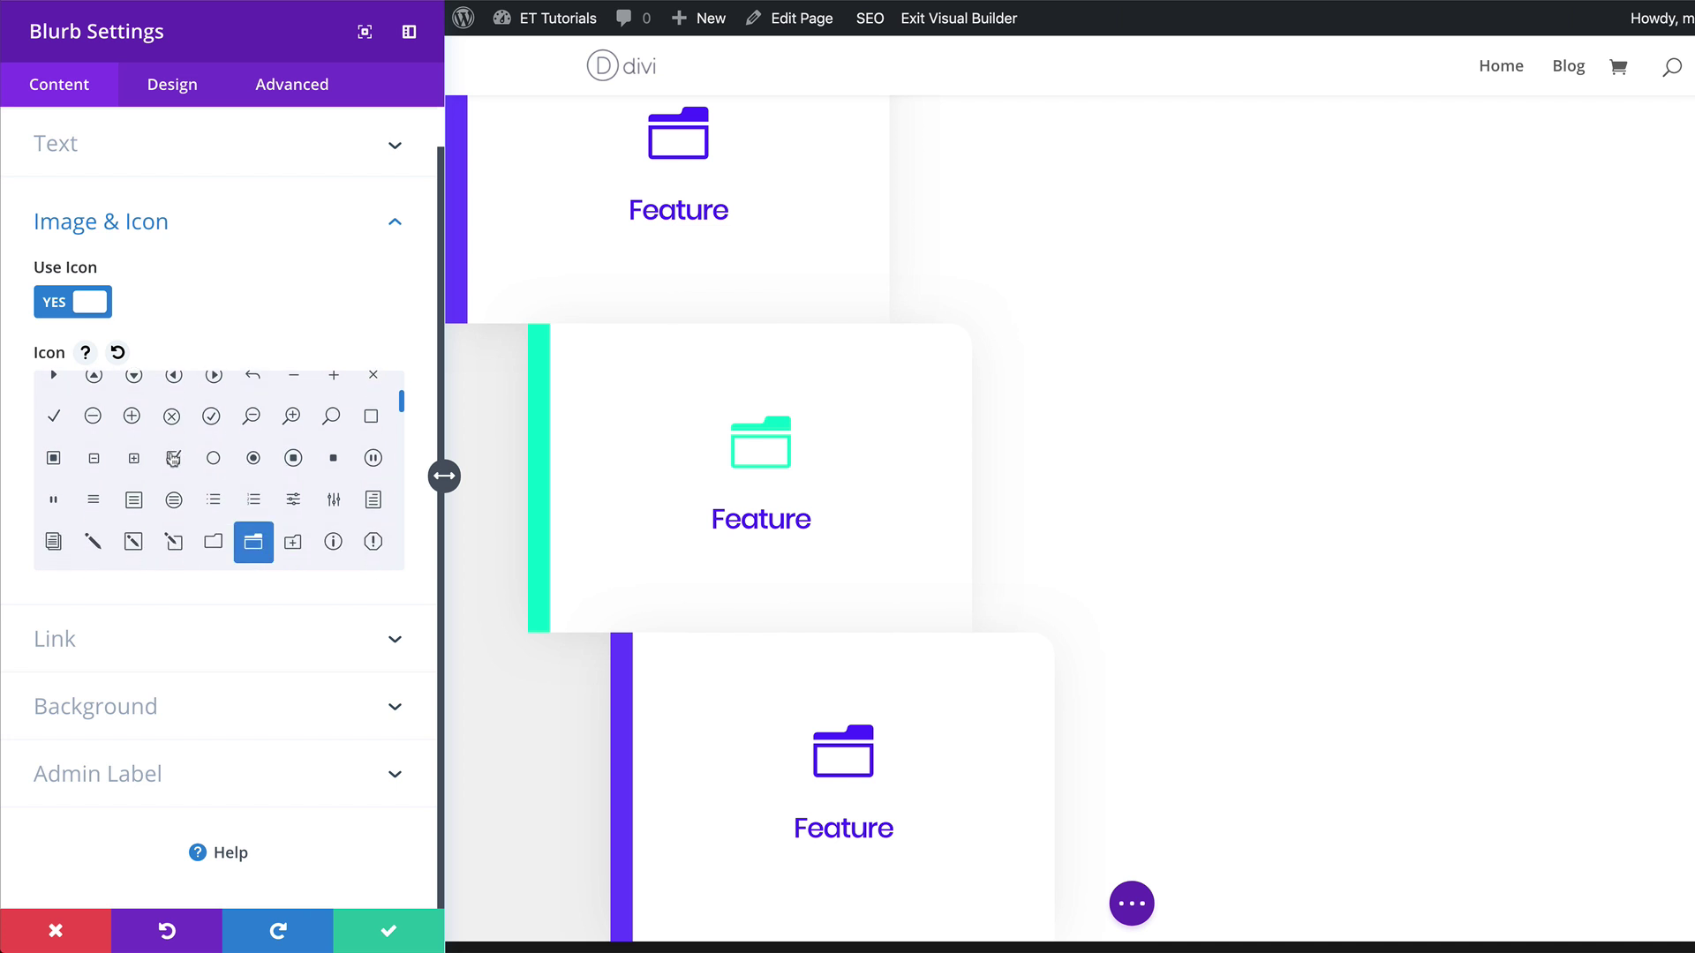
scroll(173, 459, "down", 1)
scroll(173, 458, "down", 1)
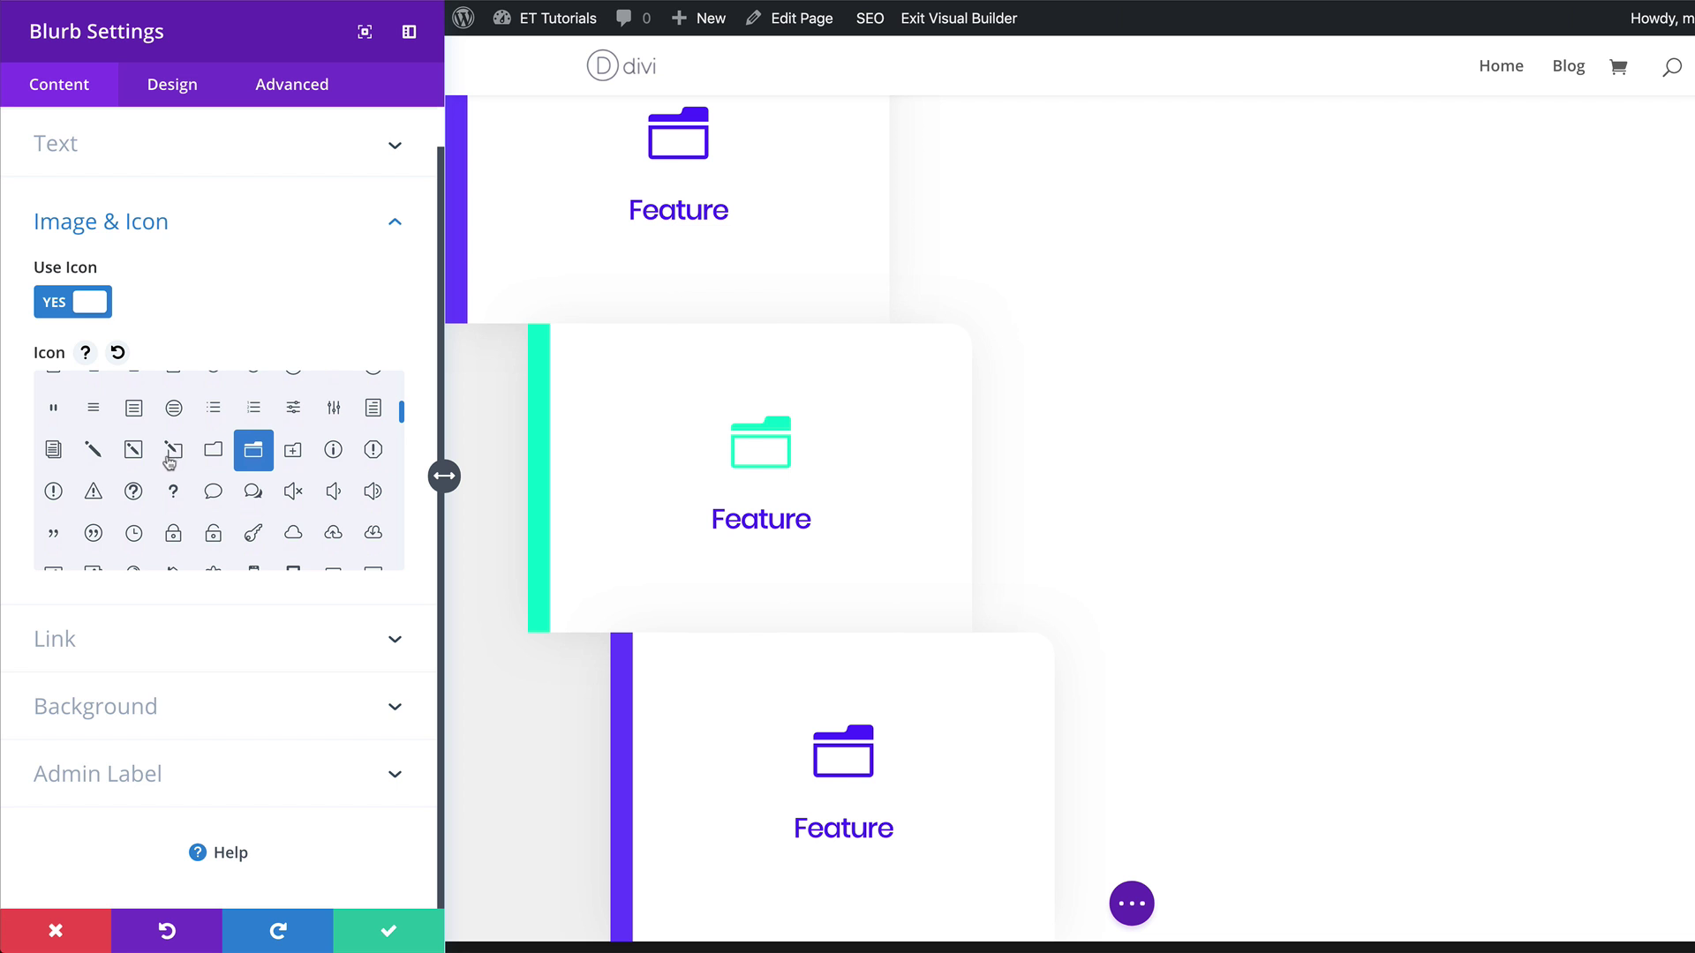
scroll(170, 458, "down", 1)
left_click(174, 528)
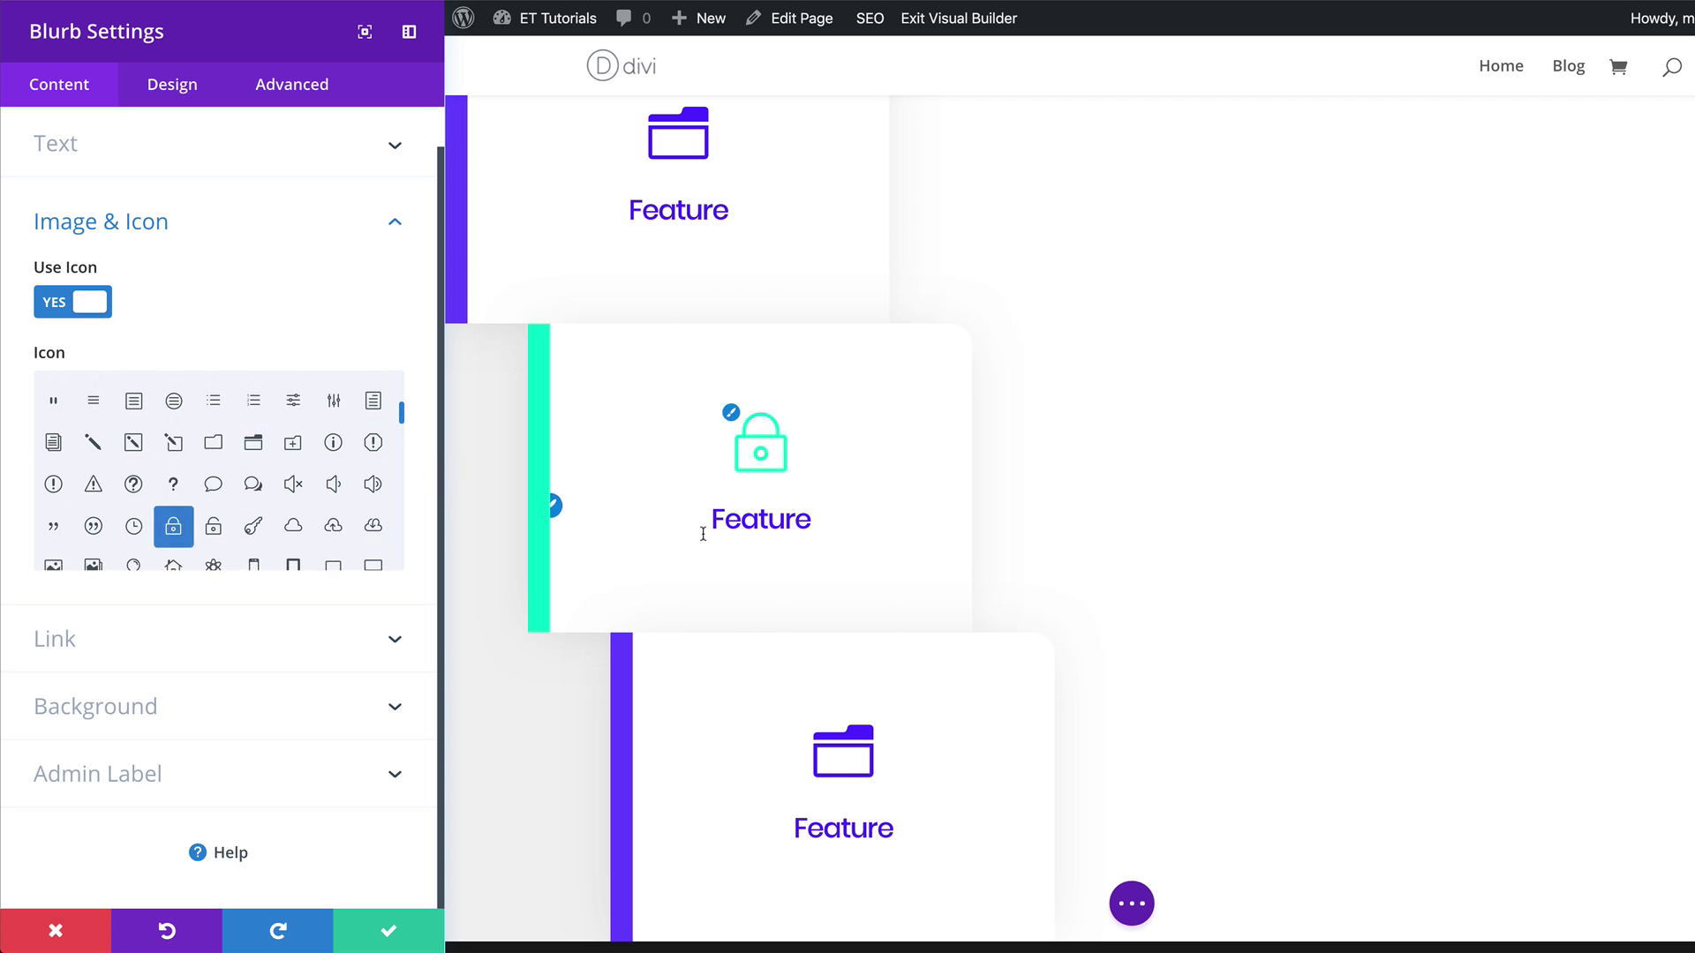
Set the second blurb's title text color to #00ffcc and save the module settings
left_click(562, 515)
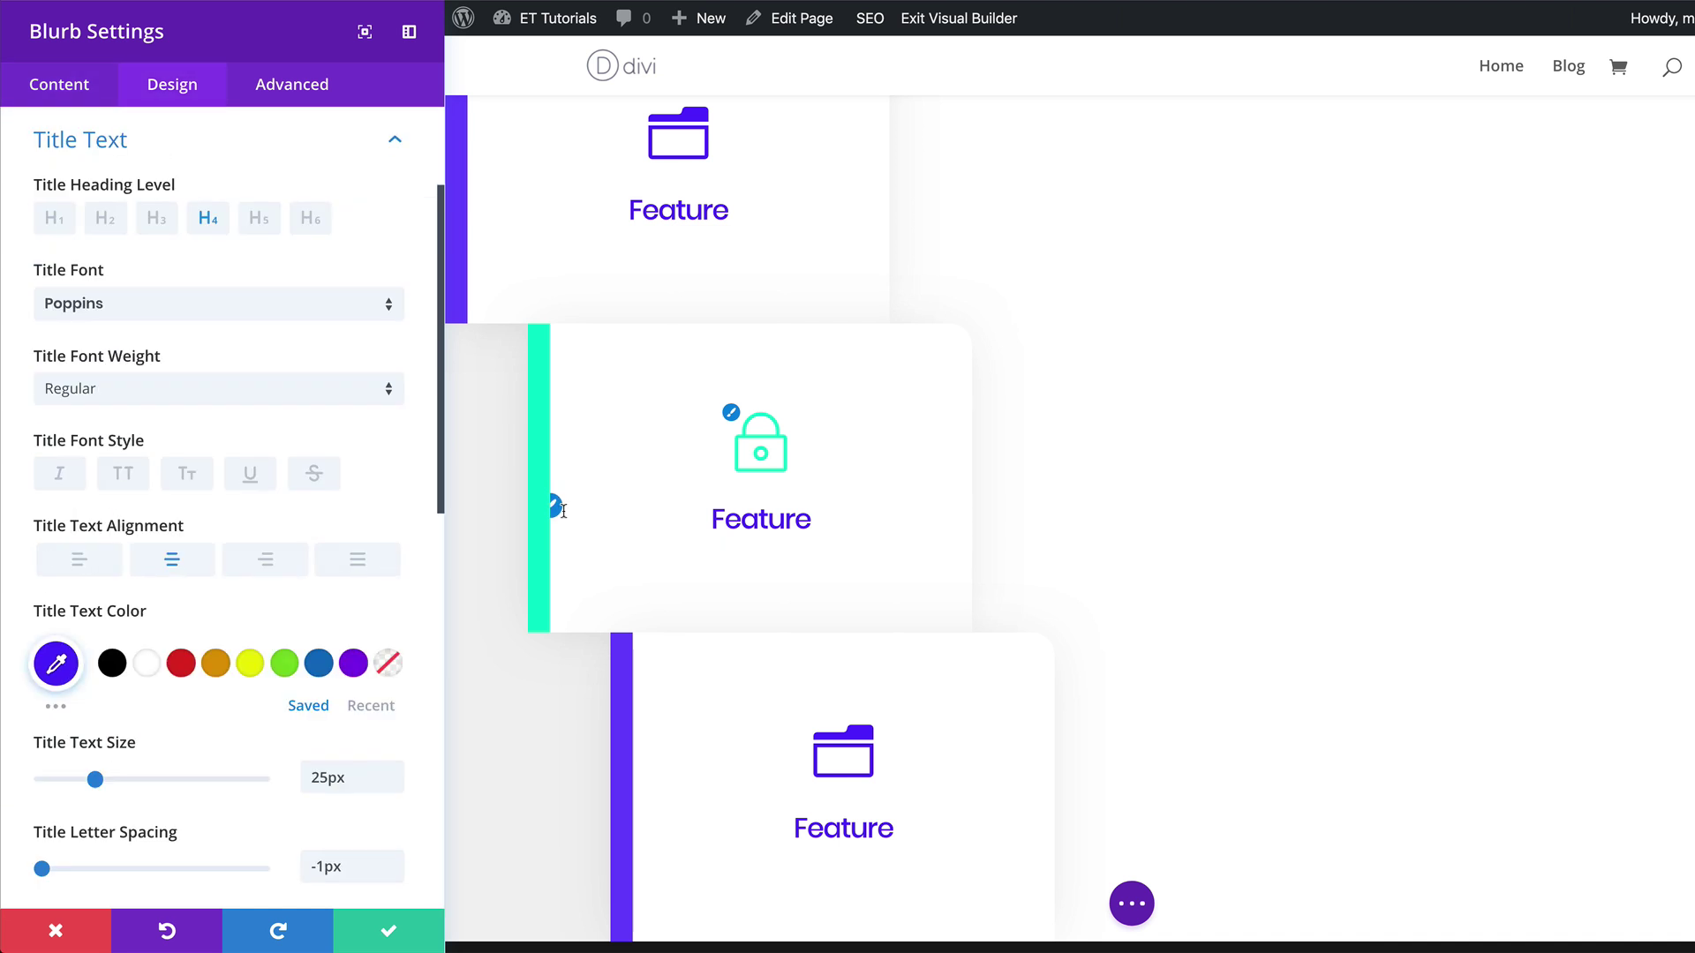
left_click(56, 664)
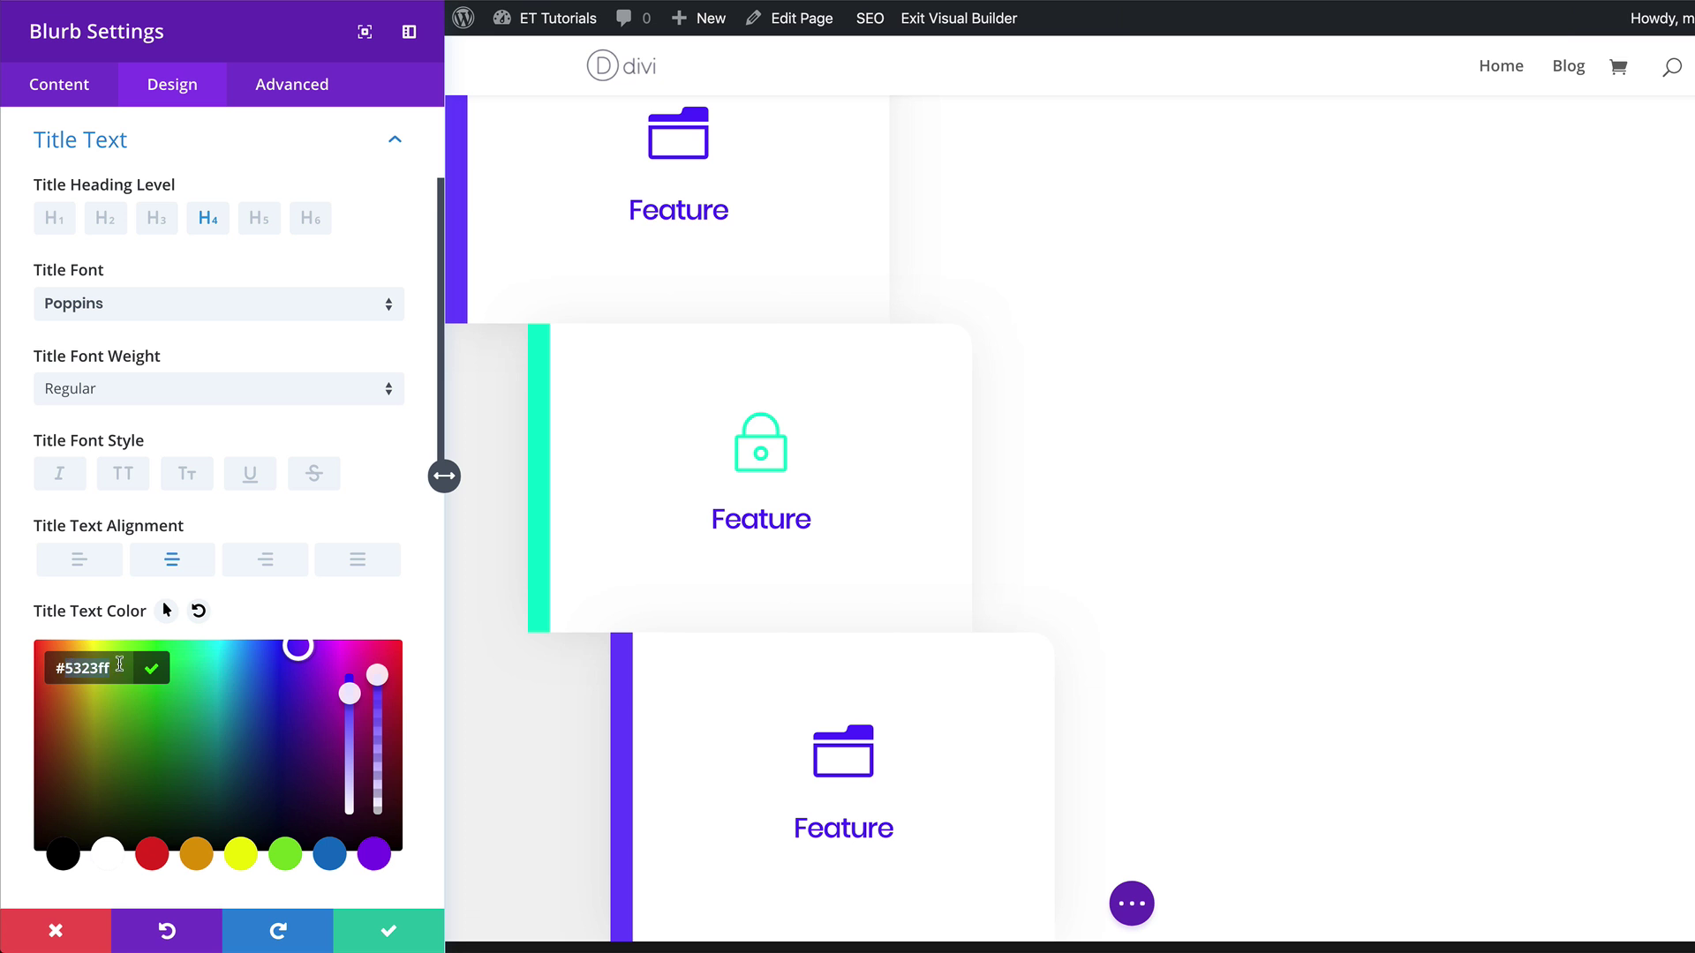
key("ctrl+a")
type("#00ffcc")
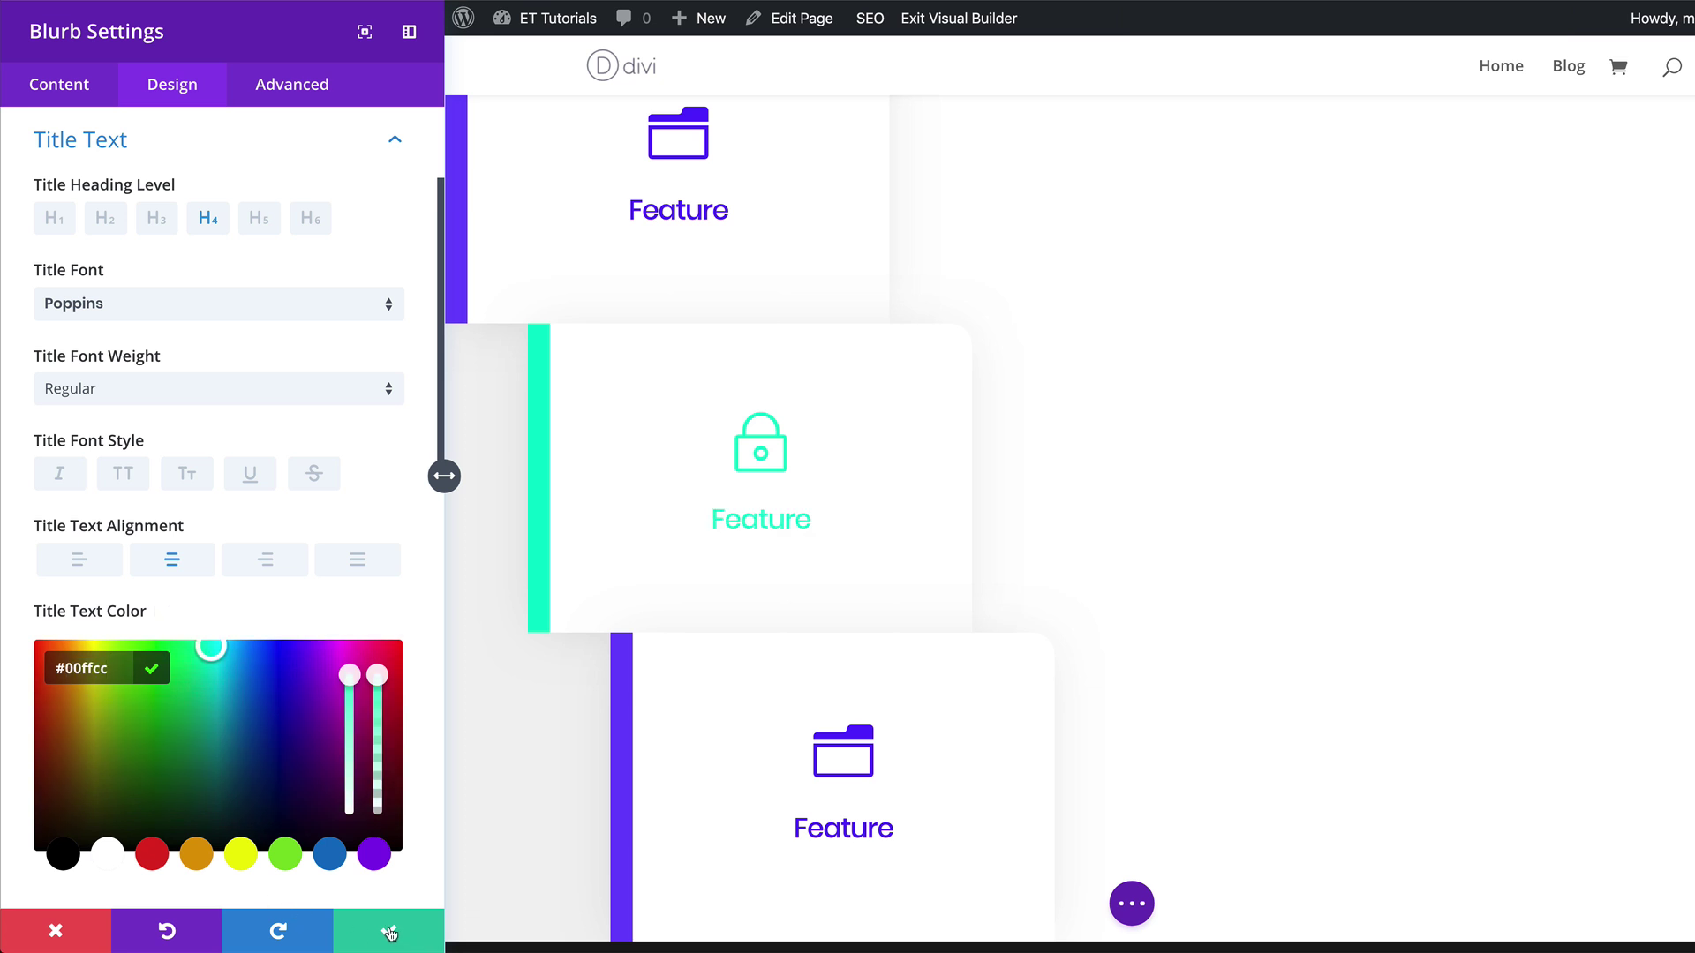
left_click(389, 933)
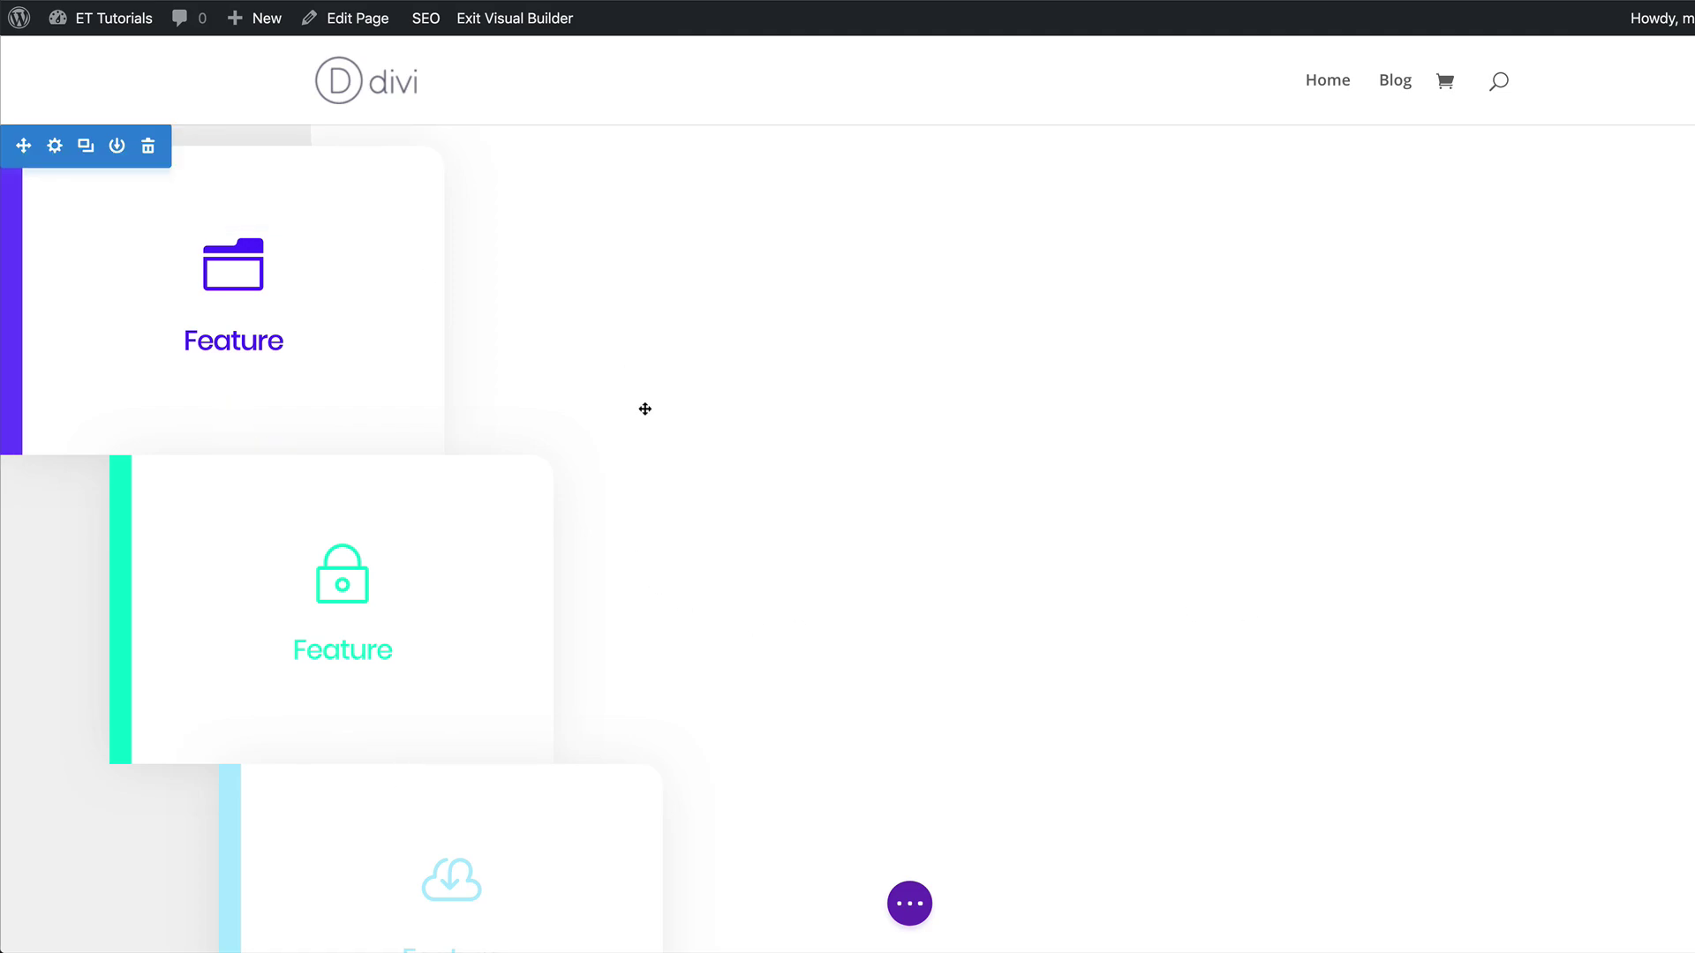
Preview the stacked feature rows in the tablet and phone views to check their responsive layout
scroll(645, 406, "down", 6)
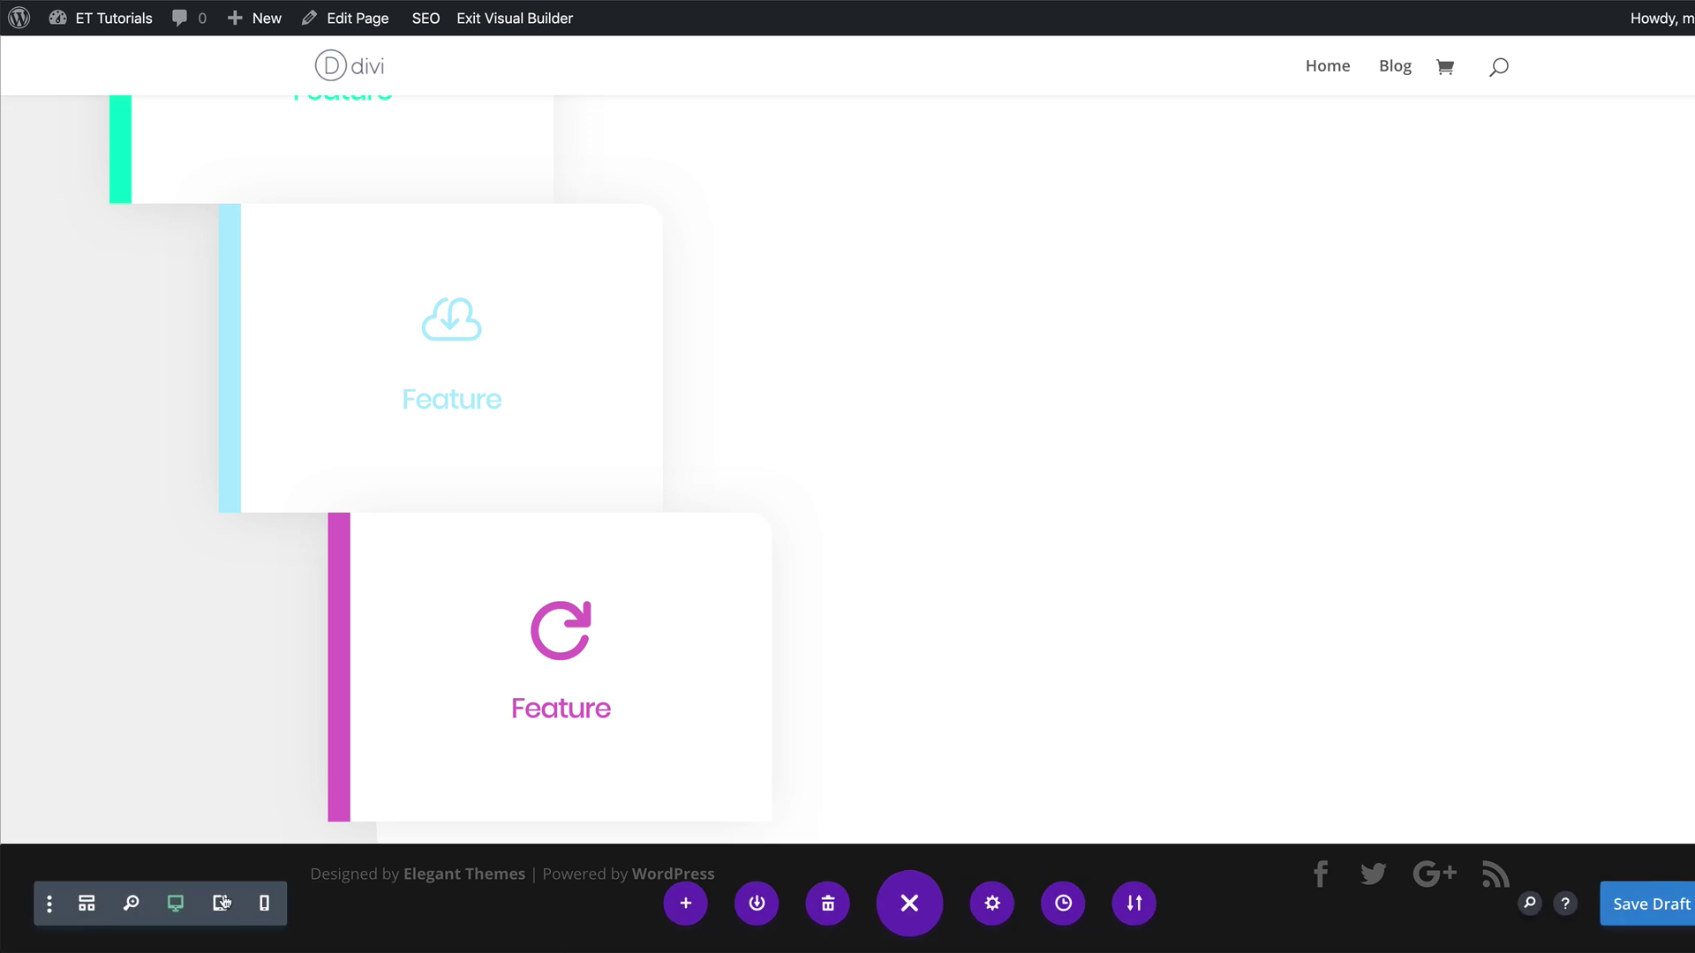
left_click(221, 904)
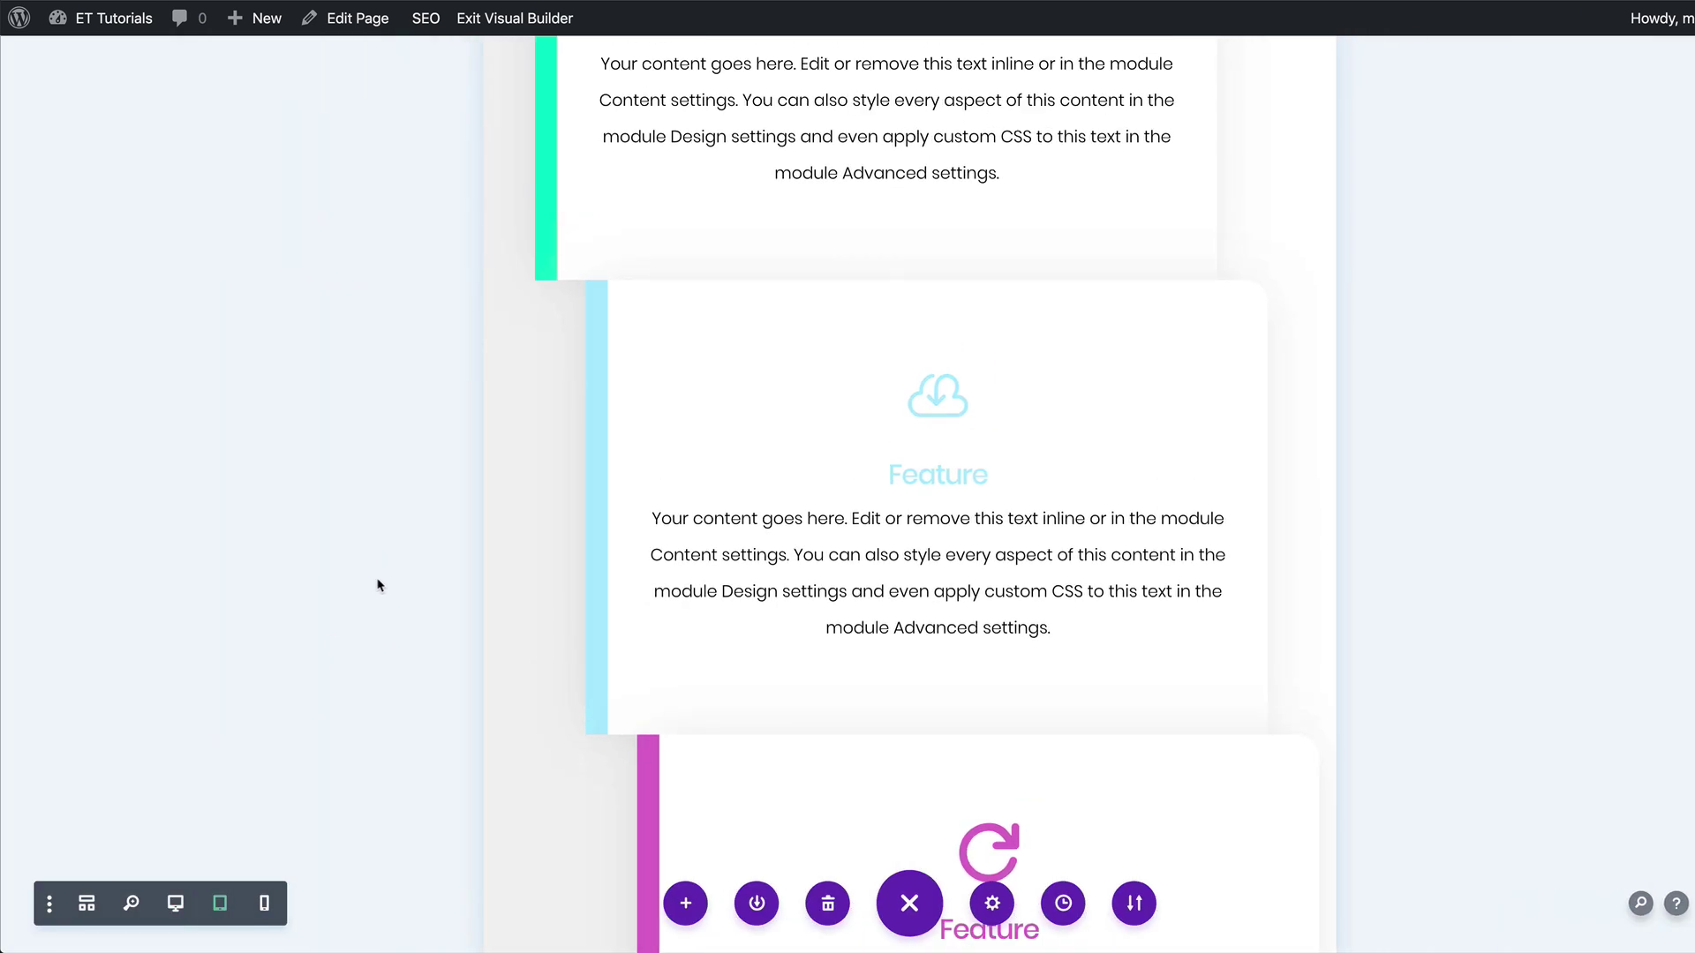
scroll(371, 605, "up", 4)
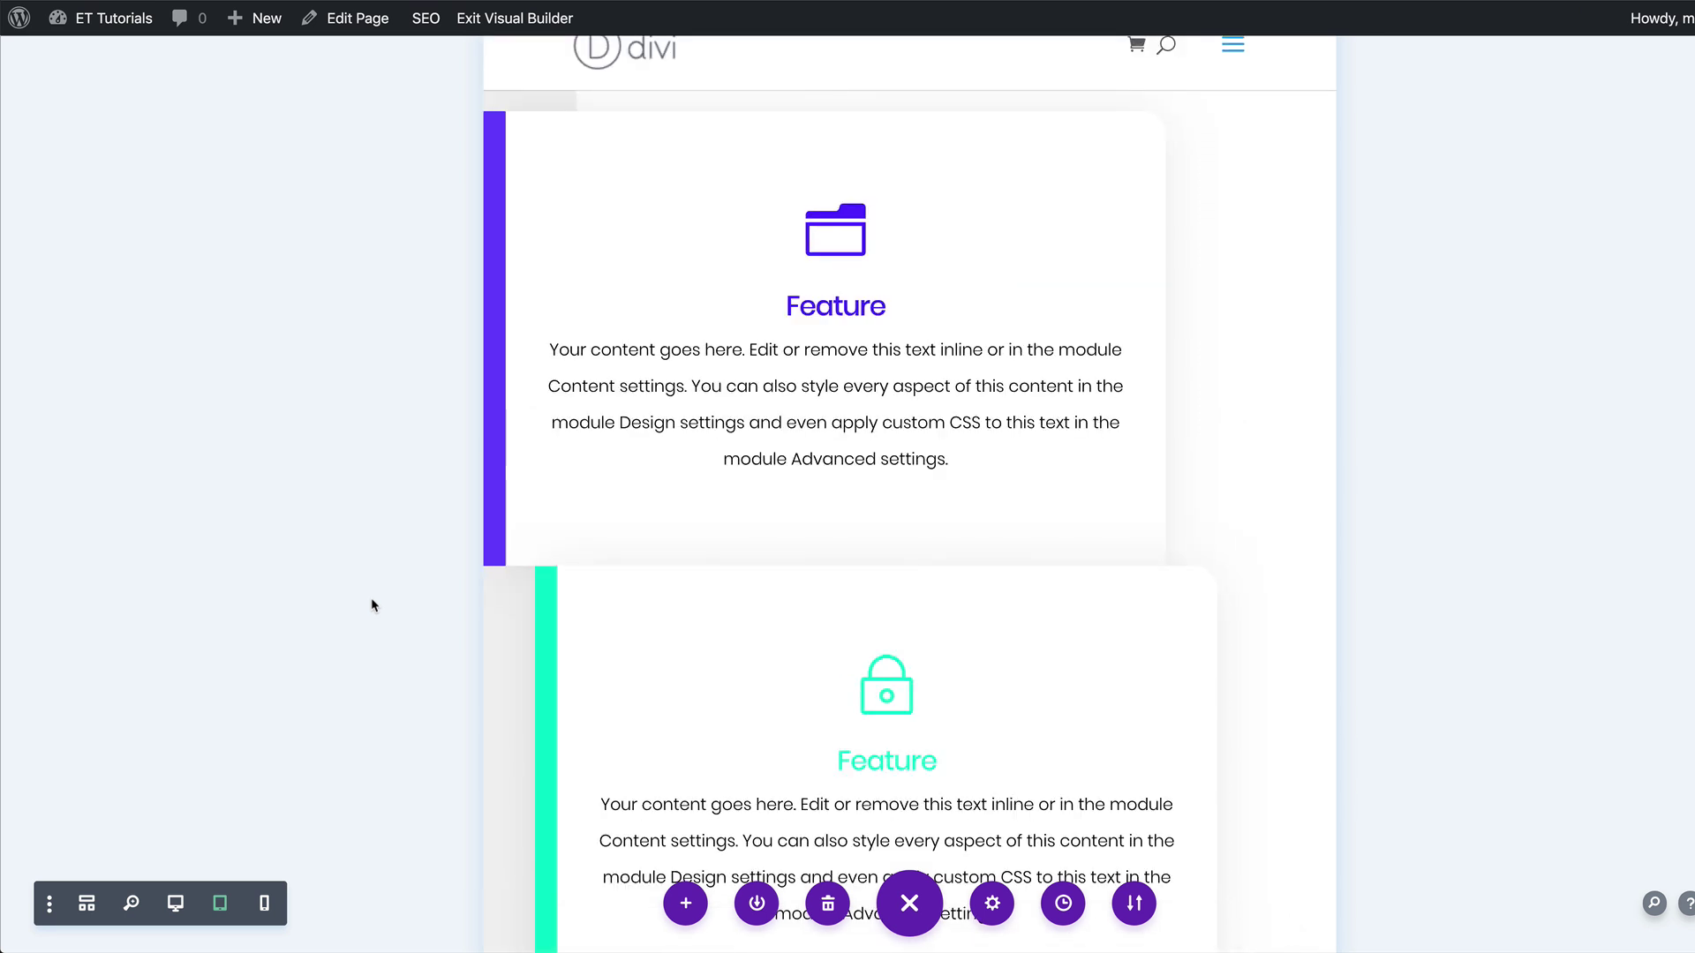
scroll(372, 605, "down", 10)
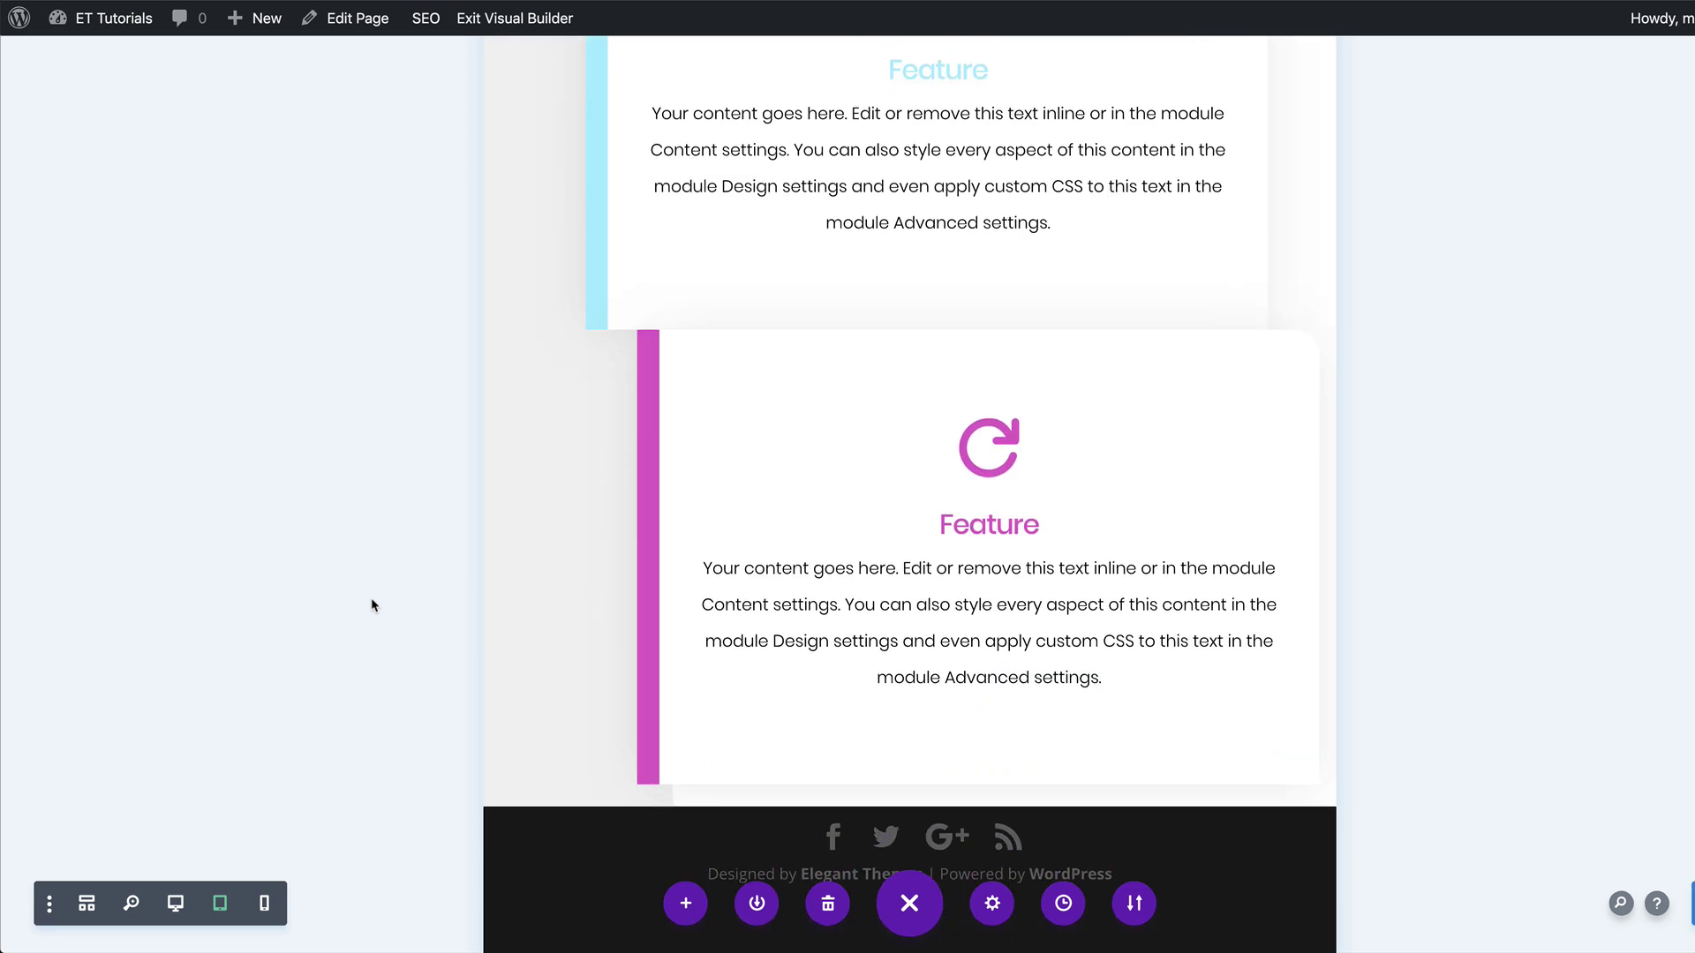
left_click(263, 904)
scroll(386, 613, "up", 10)
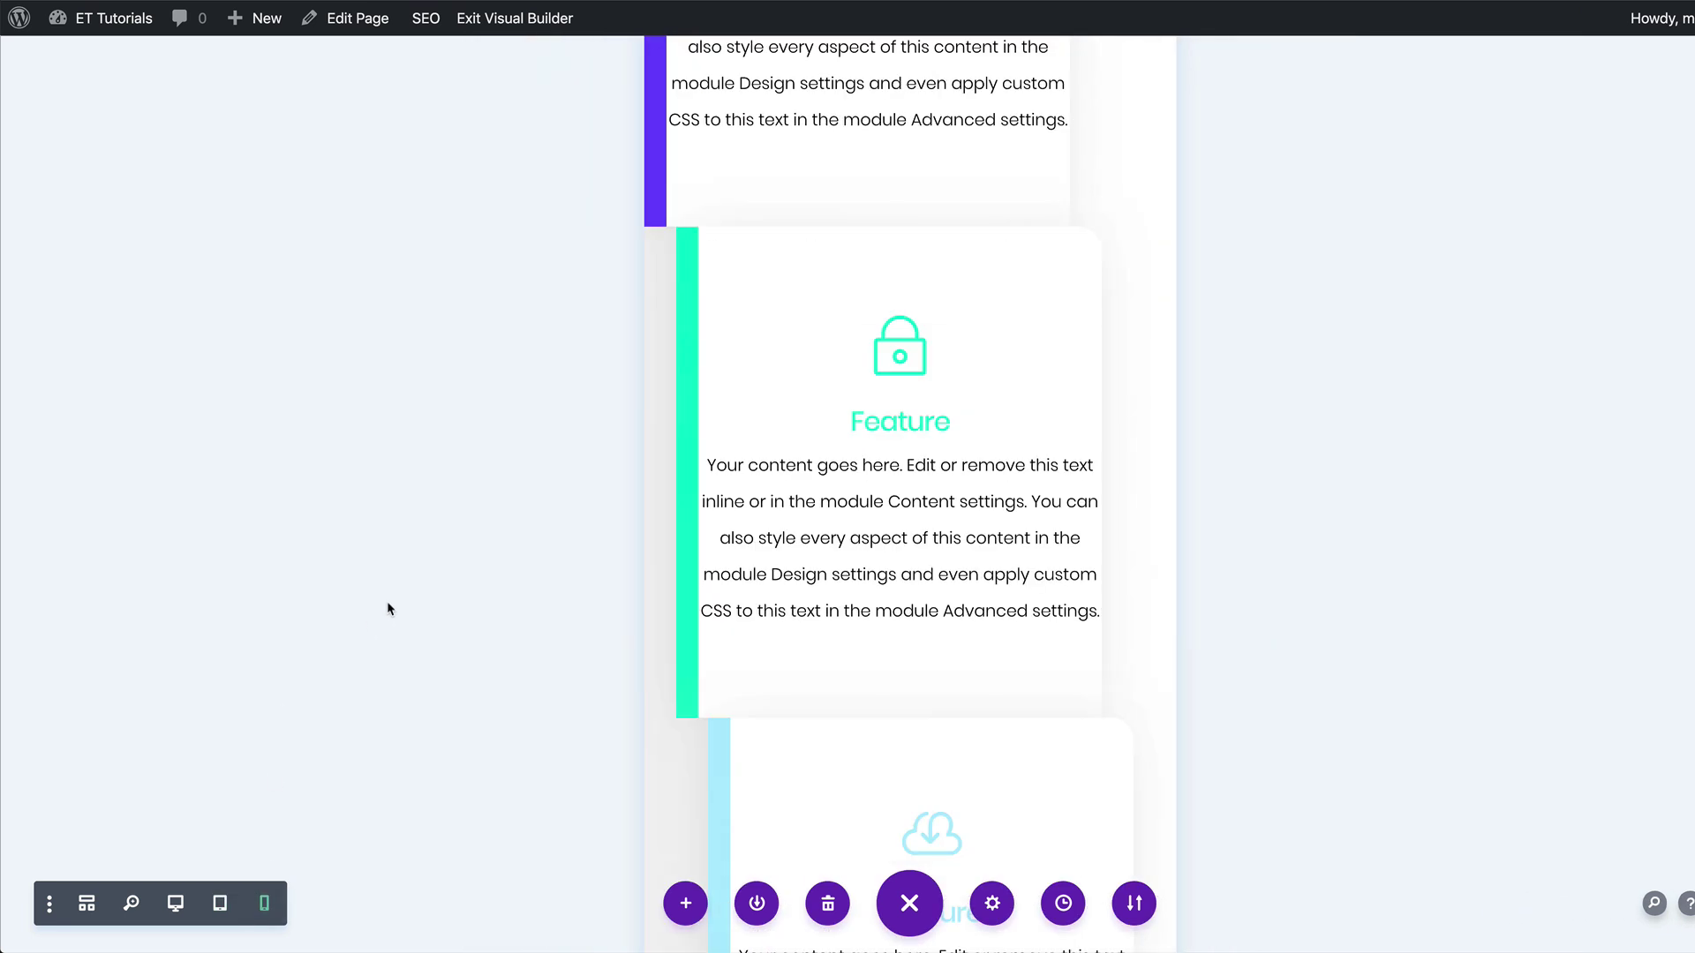
Restore the desktop view, exit the Visual Builder, and test the hover expansion of the four staggered feature tabs on the live page
left_click(175, 904)
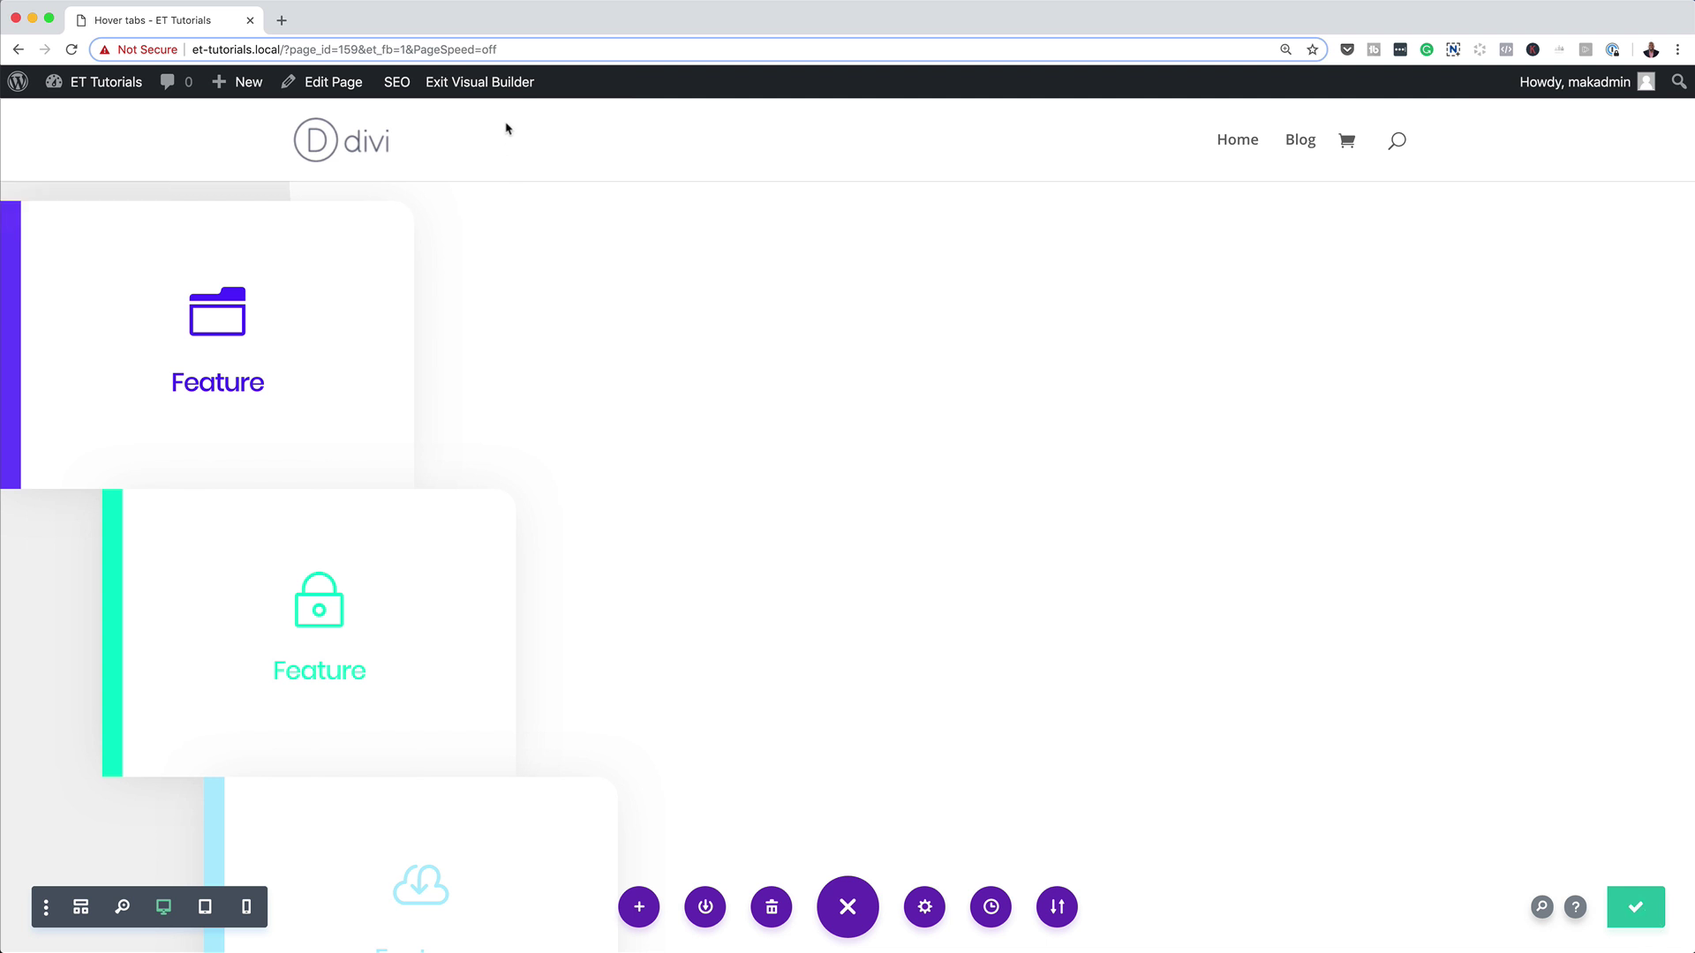
left_click(497, 89)
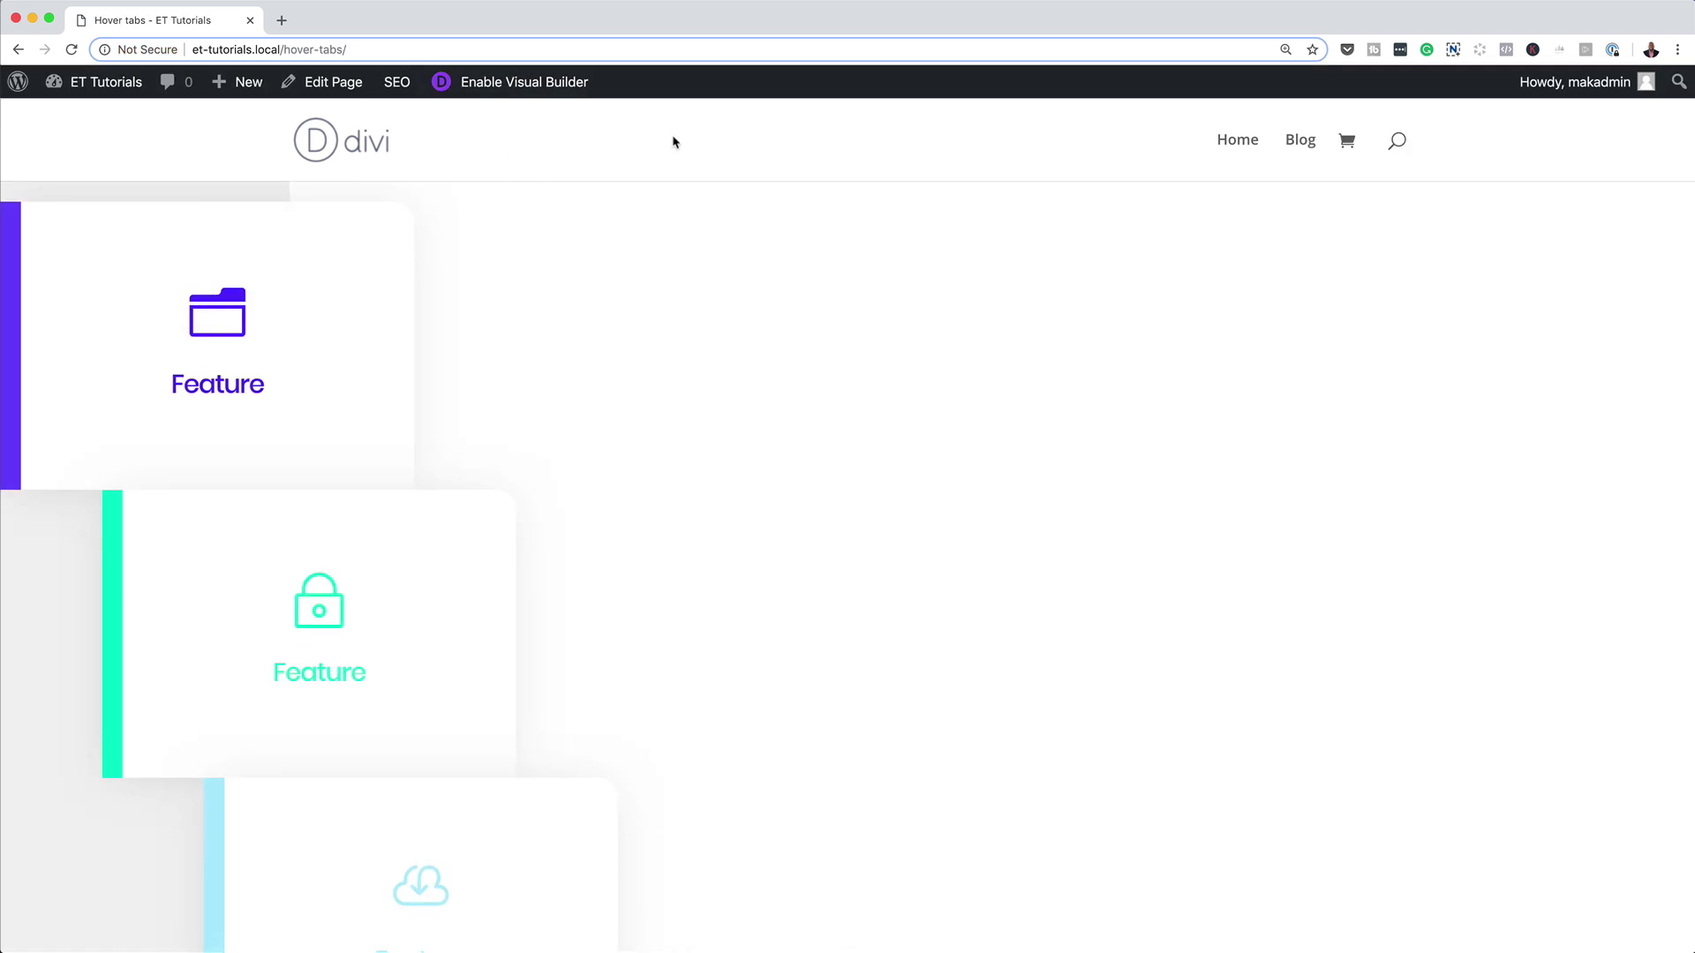
mouse_move(129, 375)
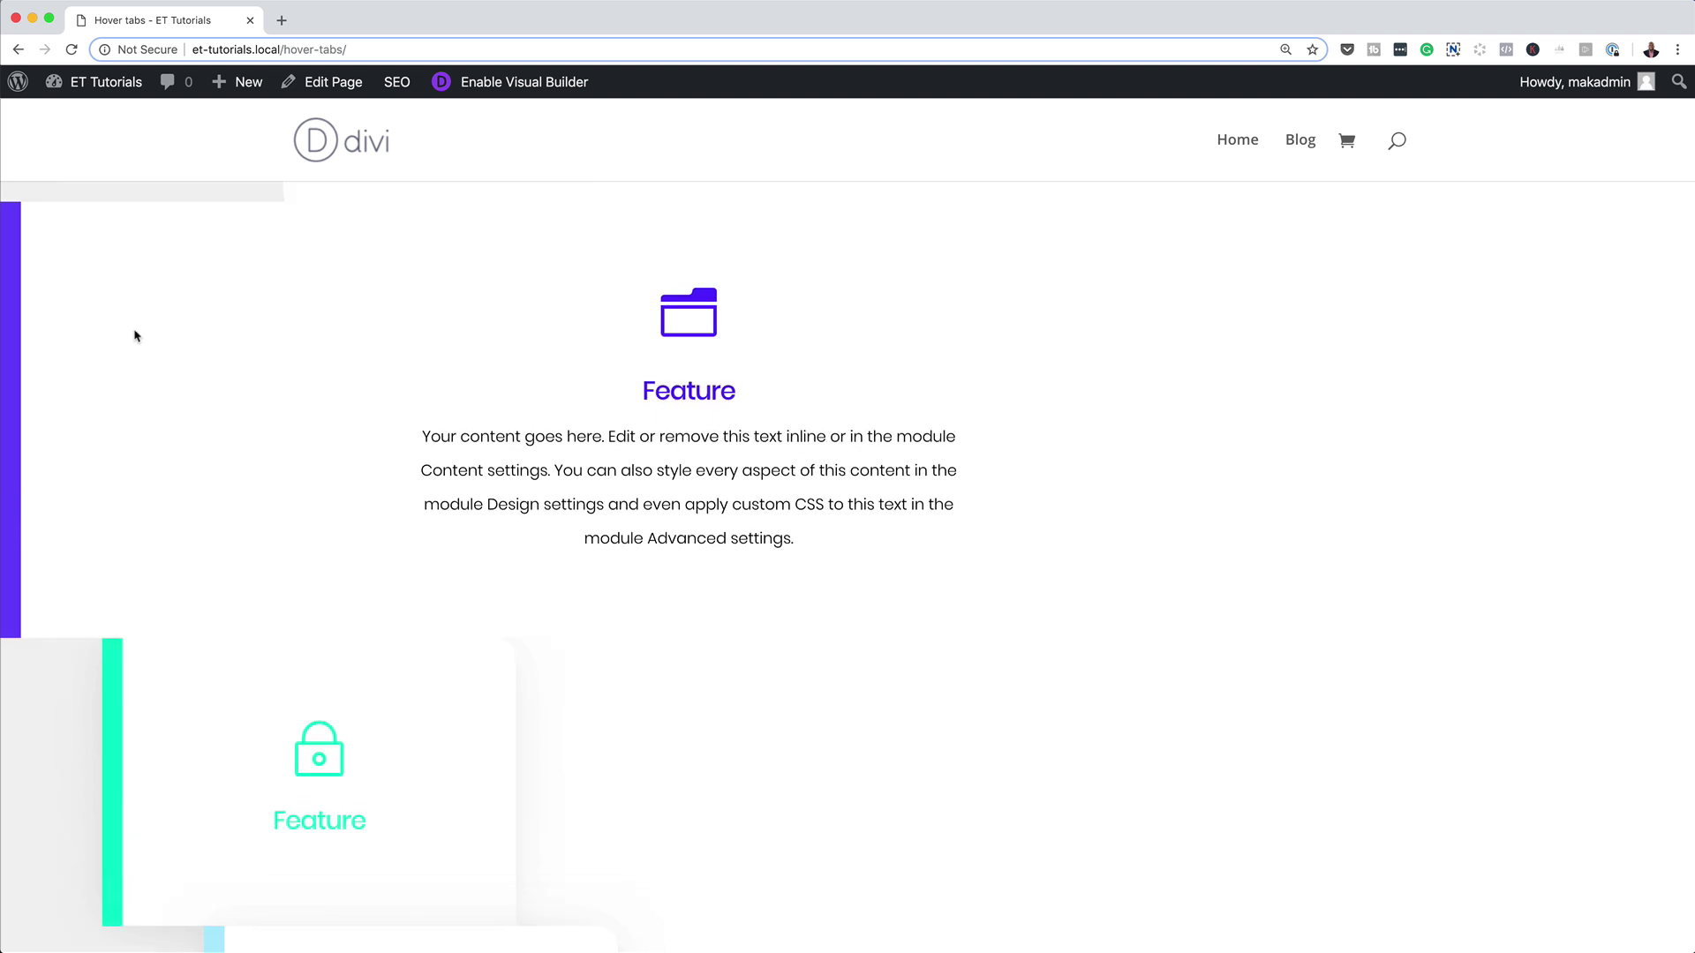
mouse_move(375, 617)
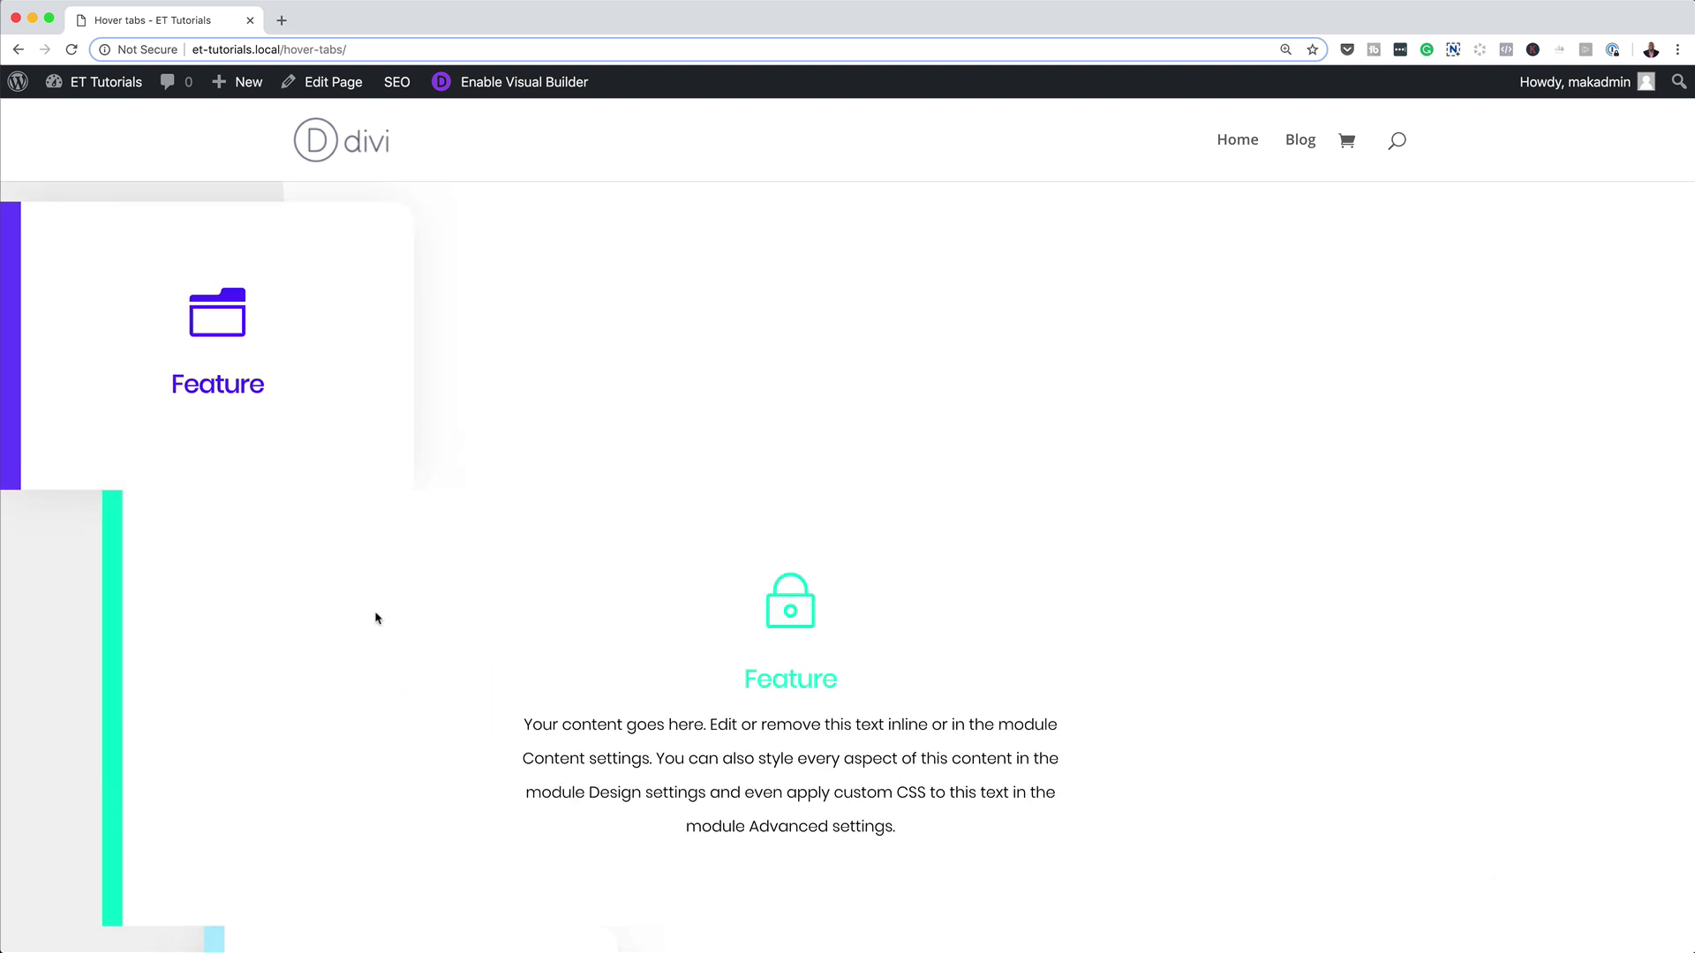
scroll(375, 617, "down", 3)
mouse_move(238, 841)
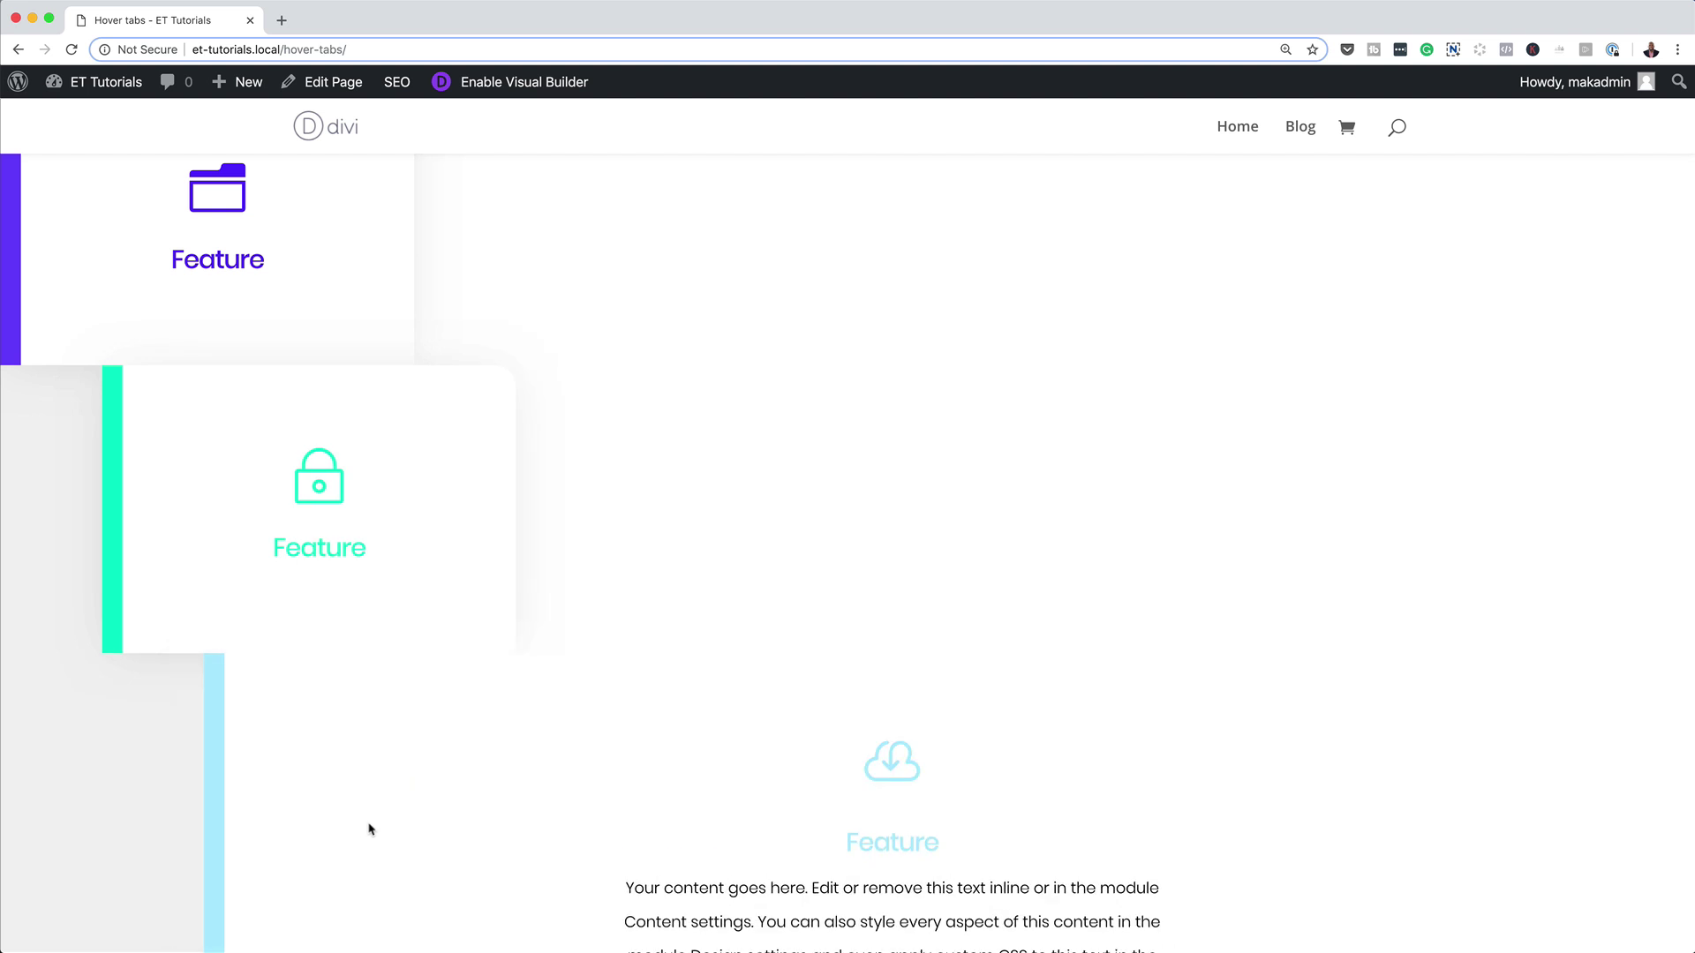
scroll(369, 829, "down", 5)
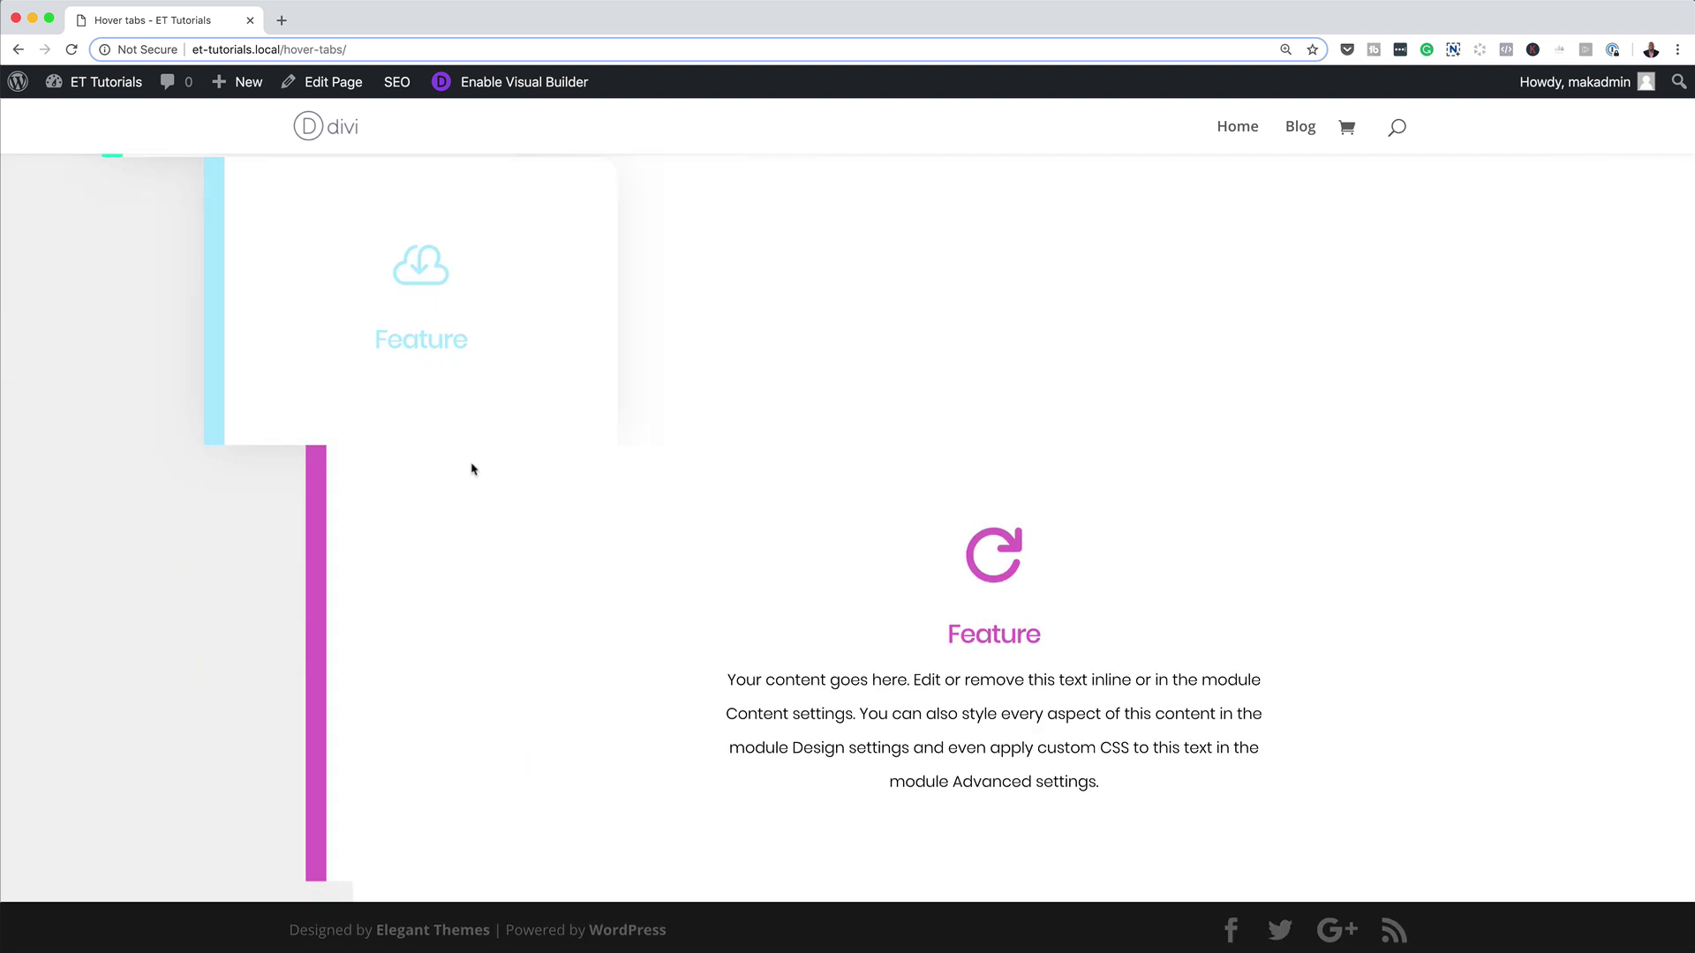